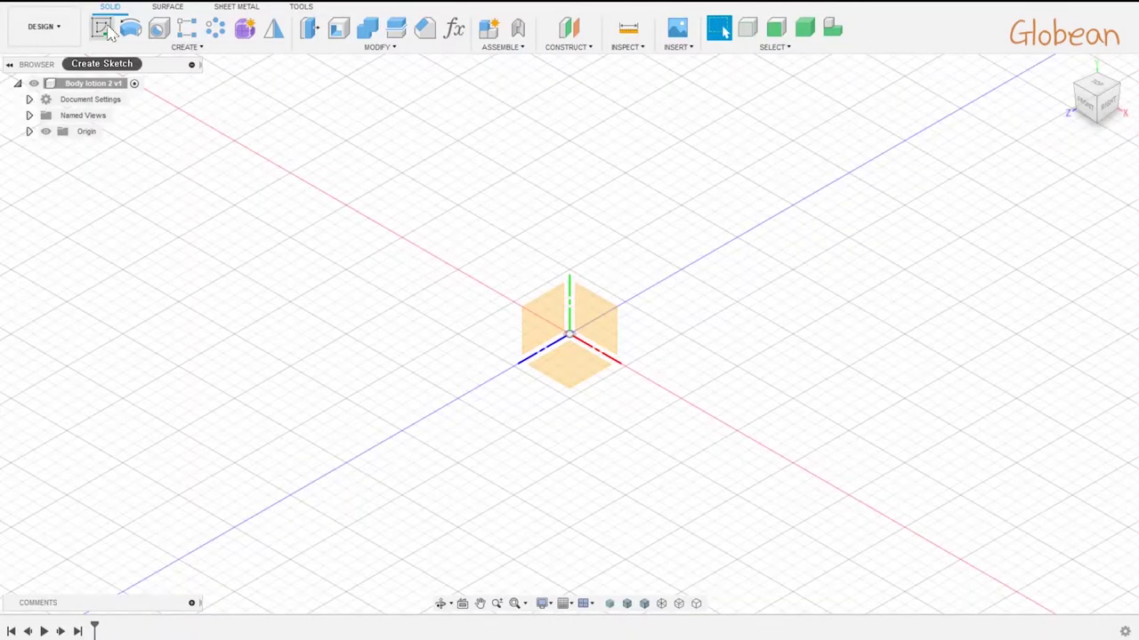
# - Start Sketch5 on the top origin plane of the Body lotion 2 design
pyautogui.click(564, 364)
# - Draw an ellipse centred on the origin, viewed straight down on the sketch plane
pyautogui.click(189, 30)
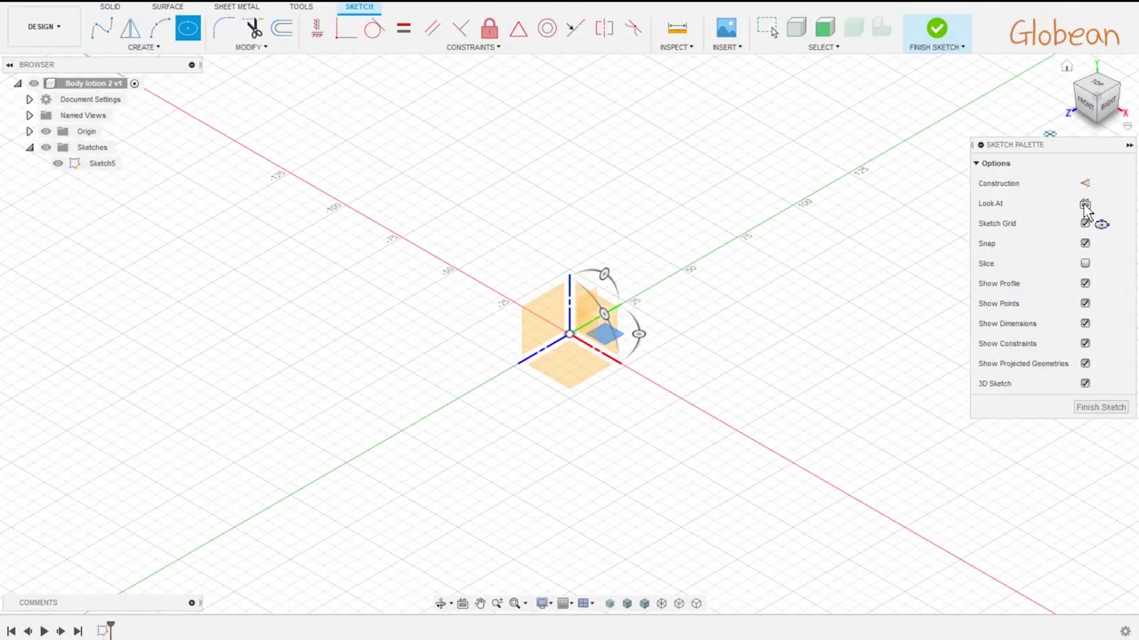
pyautogui.click(602, 324)
pyautogui.click(685, 222)
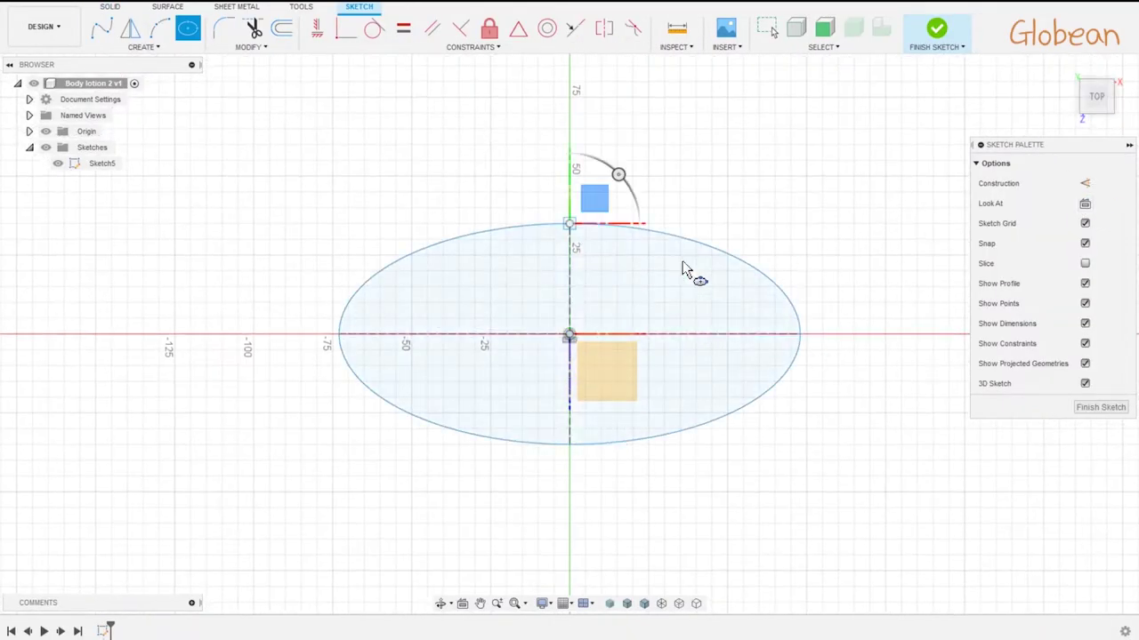
pyautogui.press('d')
pyautogui.click(569, 303)
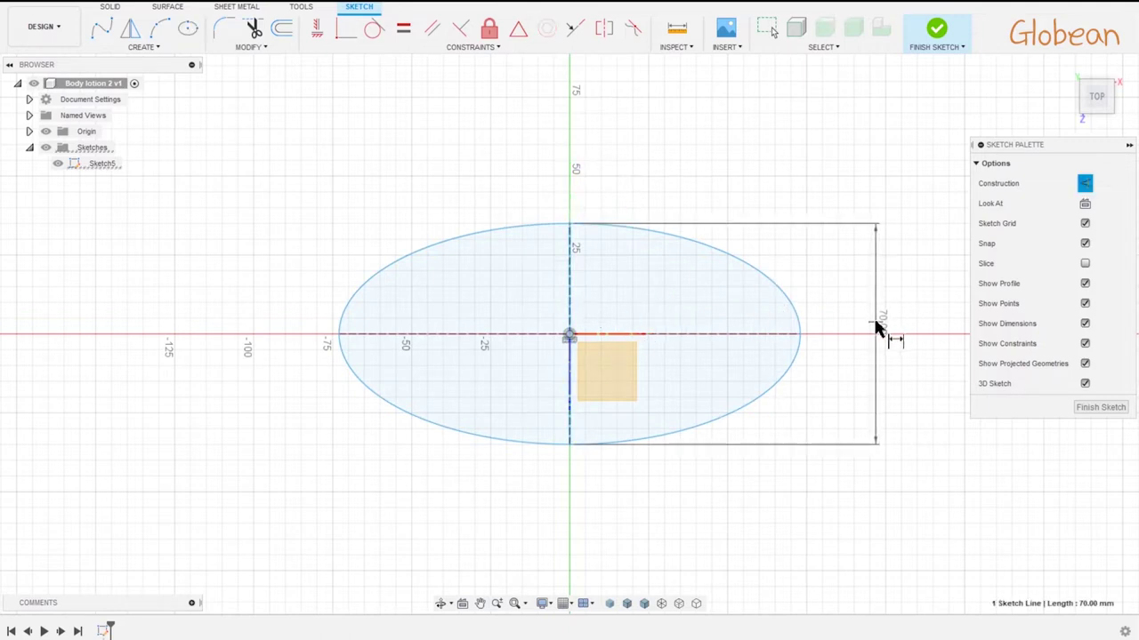
# - Dimension the ellipse 40 tall and 70 wide, then finish Sketch5
pyautogui.click(876, 329)
pyautogui.write('40')
pyautogui.press('Return')
pyautogui.click(490, 338)
pyautogui.click(508, 226)
pyautogui.write('70')
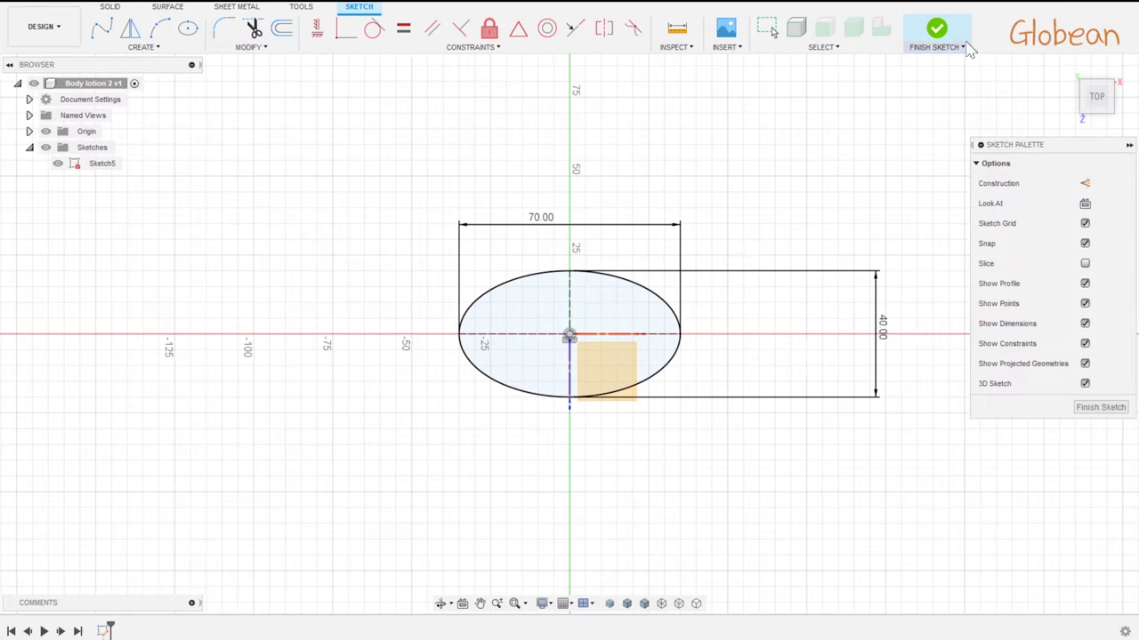
pyautogui.click(943, 31)
pyautogui.keyDown('shift'); pyautogui.moveTo(732, 311); pyautogui.dragTo(777, 253, button='middle'); pyautogui.keyUp('shift')
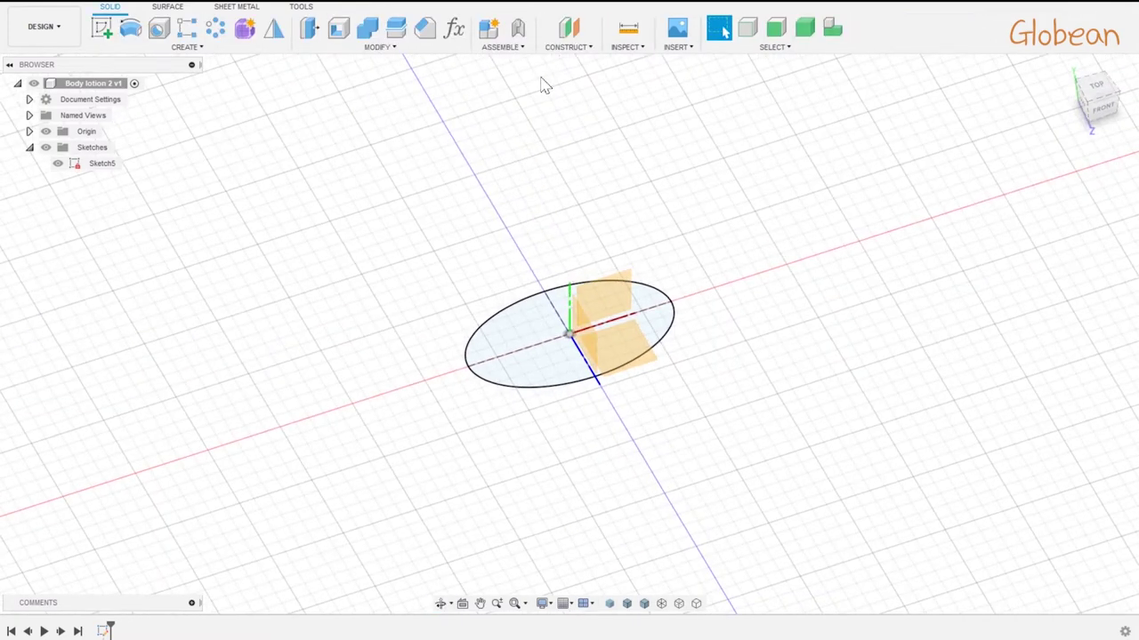
# - Create an offset plane 150 mm above the ellipse's plane
pyautogui.click(569, 28)
pyautogui.press('Escape')
pyautogui.click(569, 27)
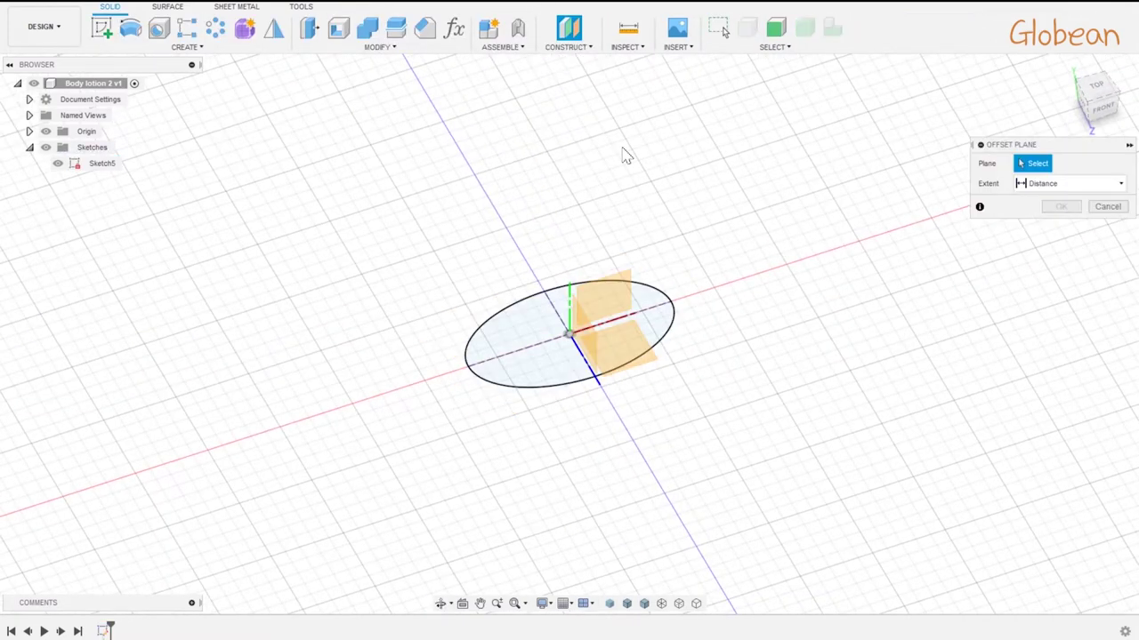
pyautogui.click(647, 351)
pyautogui.write('150')
pyautogui.press('Return')
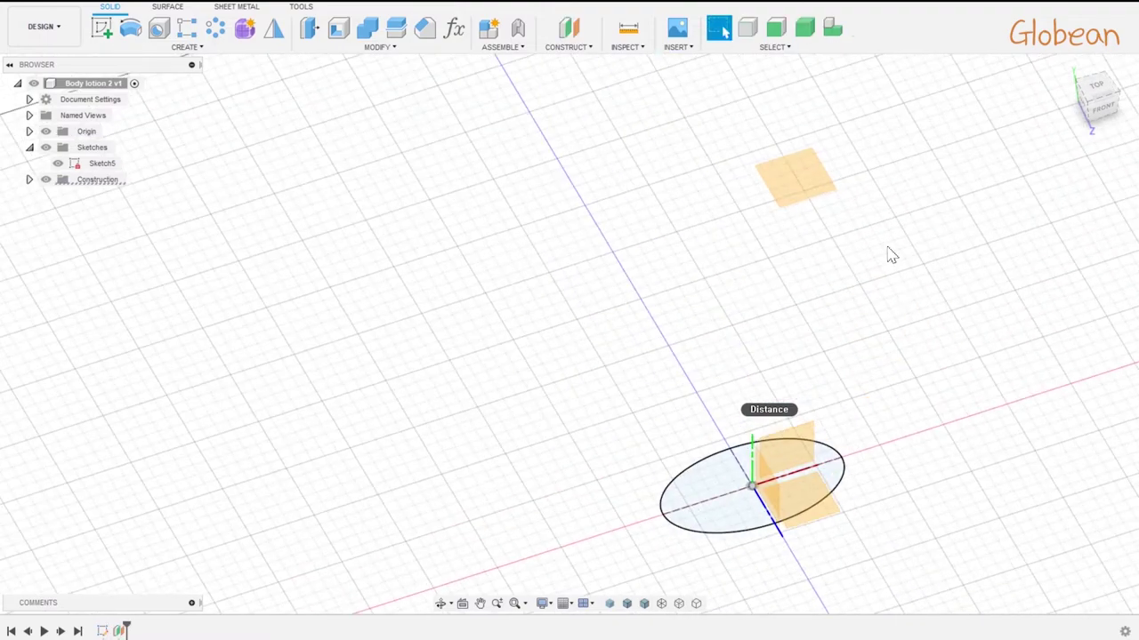
# - Sketch a Ø35 circle at the origin on the offset plane, then start Sketch7 on the front plane
pyautogui.click(798, 185)
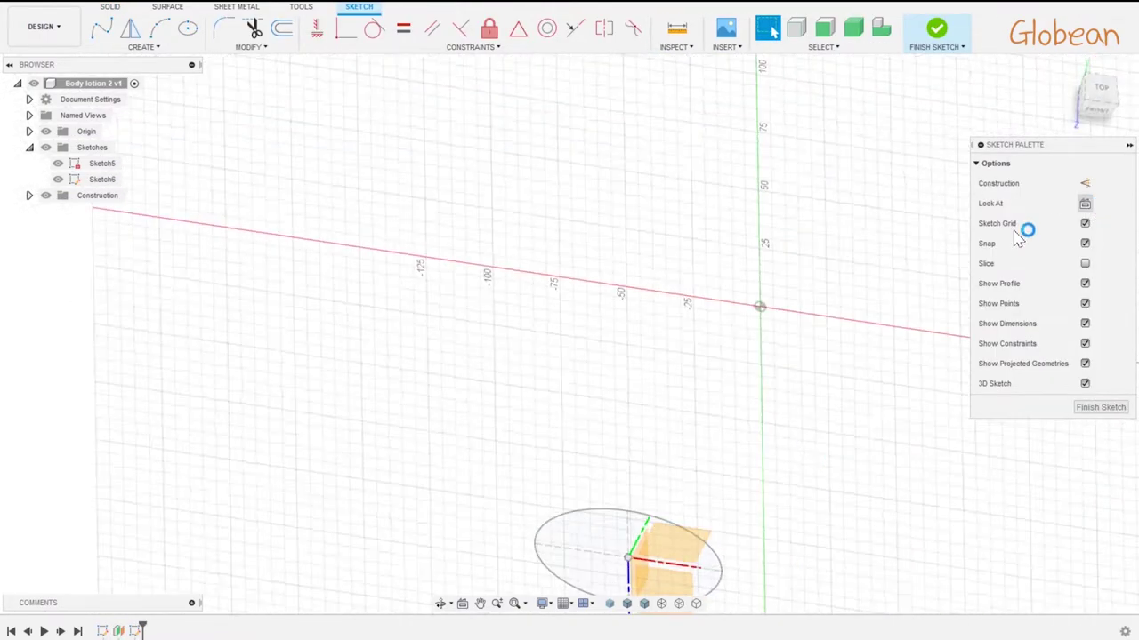
pyautogui.press('c')
pyautogui.click(570, 334)
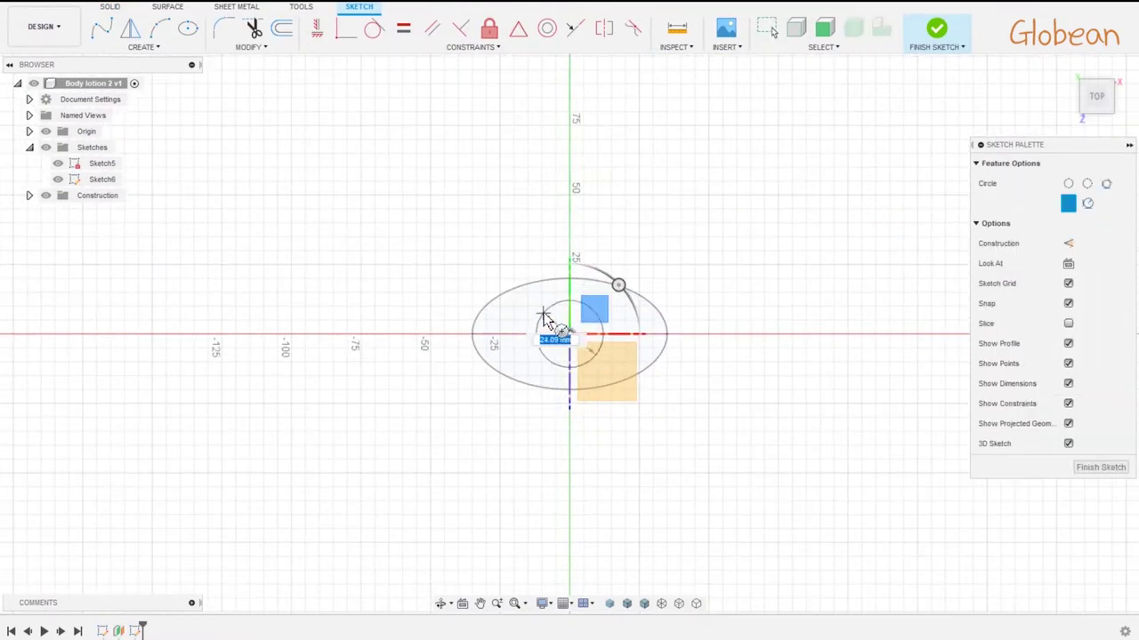
pyautogui.write('35')
pyautogui.press('Return')
pyautogui.press('Escape')
pyautogui.scroll(-2, 643, 445)
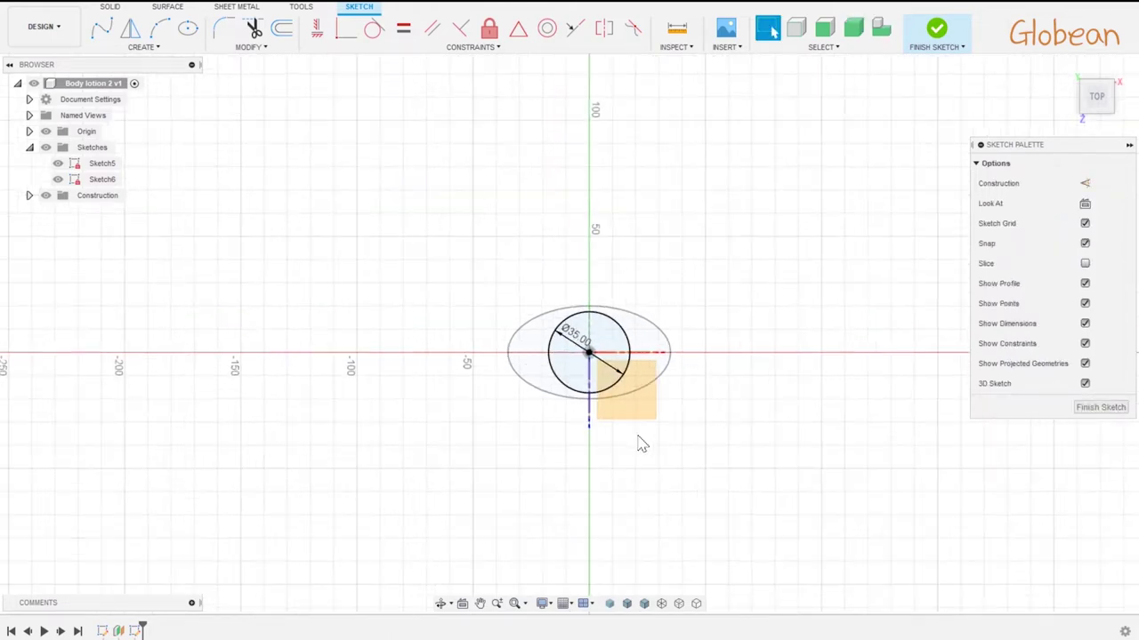
pyautogui.click(645, 396)
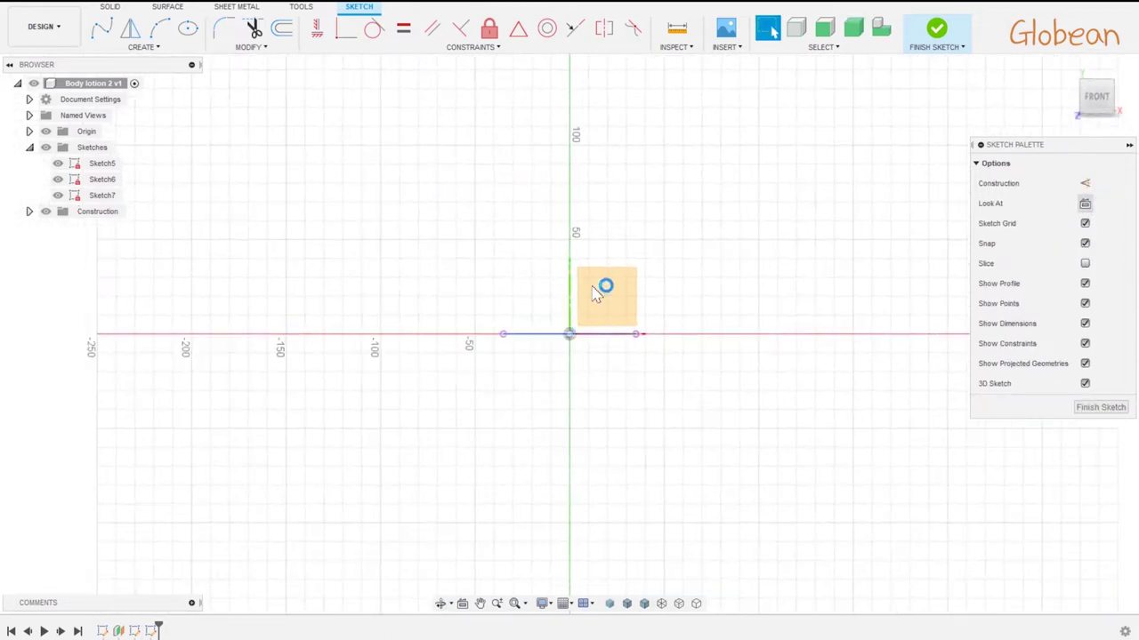
# - Draw a vertical line to the left of the axis
pyautogui.press('a')
pyautogui.click(413, 442)
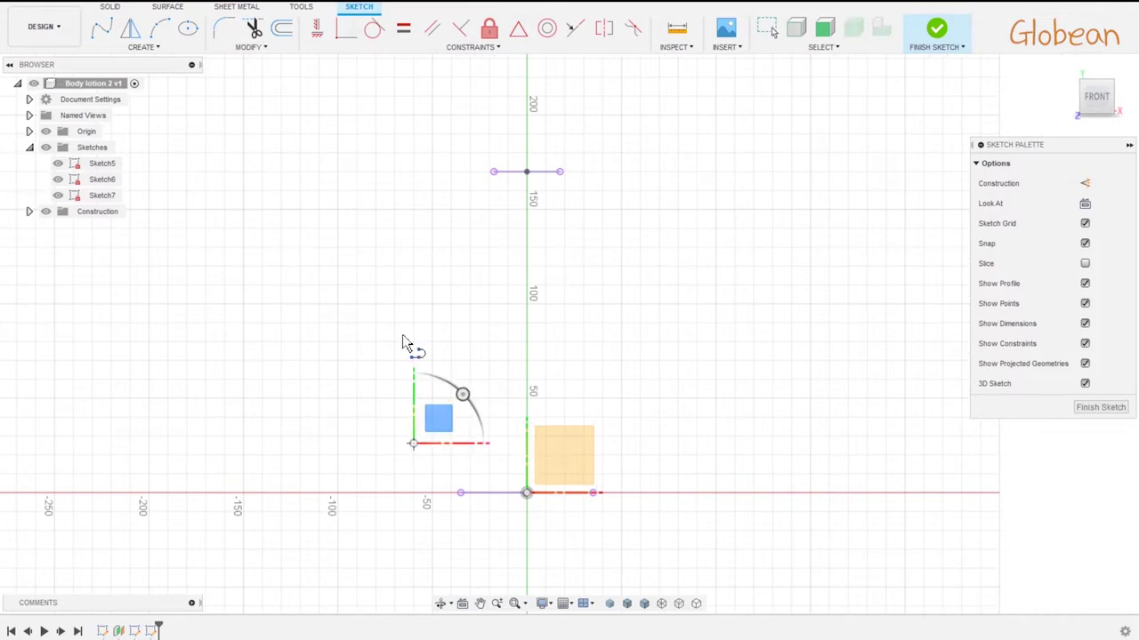
pyautogui.click(414, 263)
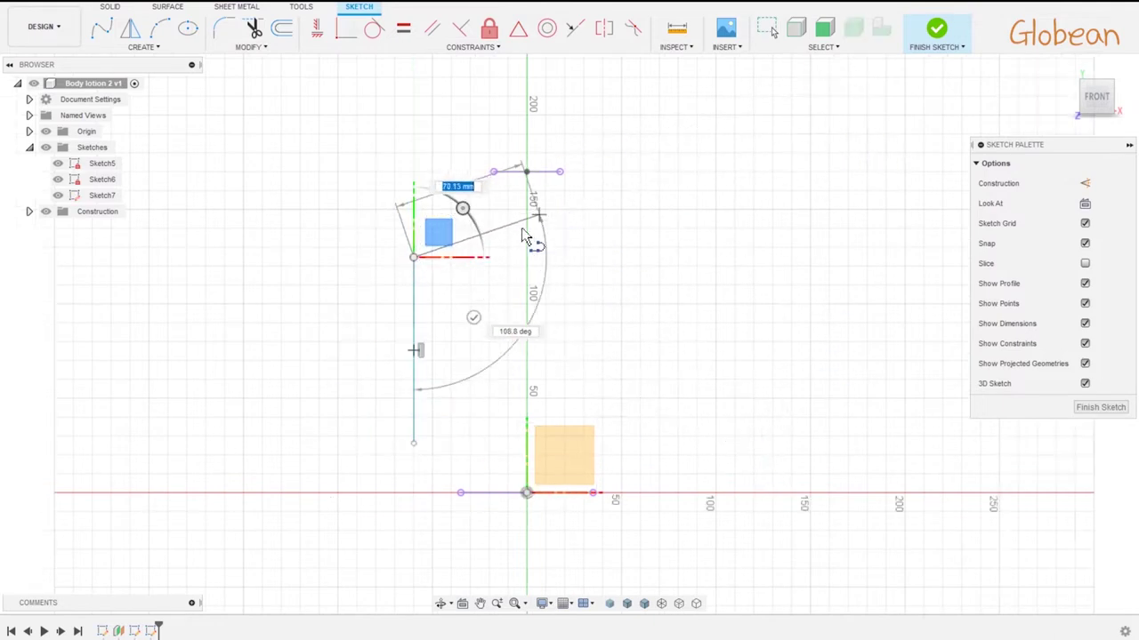
pyautogui.press('Escape')
pyautogui.scroll(3, 436, 464)
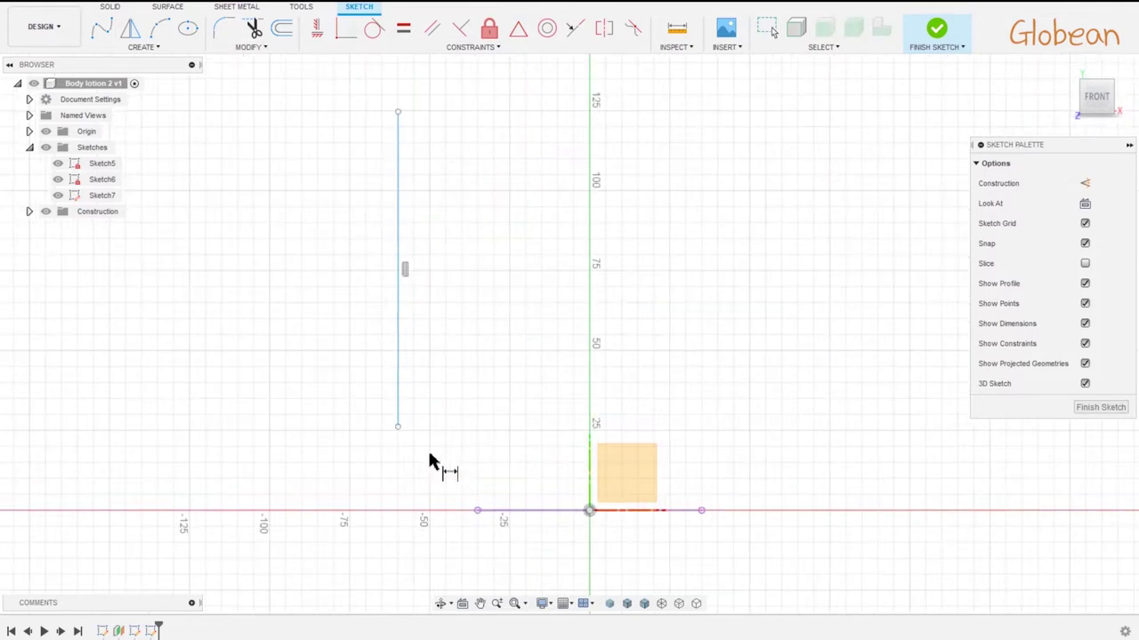
# - Dimension the line 10 mm sideways and 30 mm up from the base outline
pyautogui.click(477, 513)
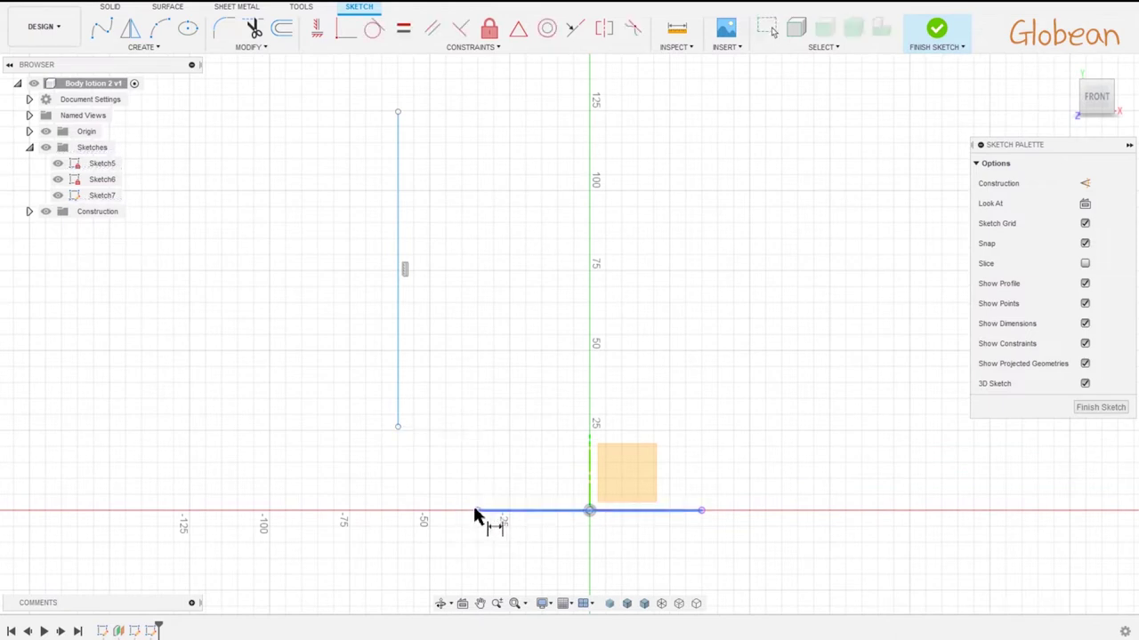
pyautogui.click(477, 511)
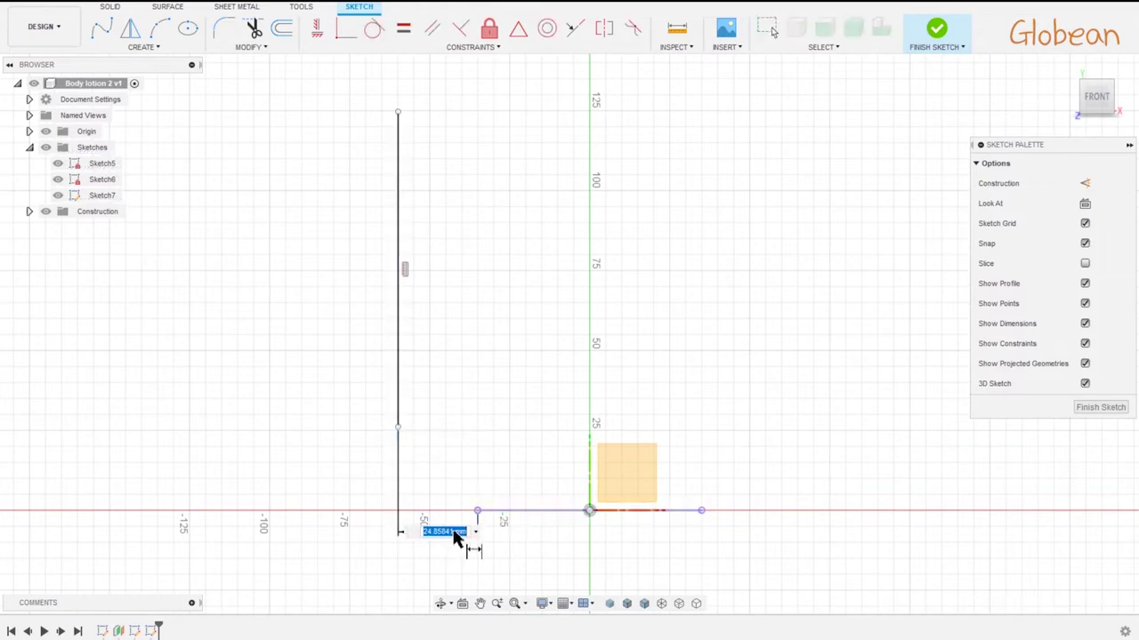
pyautogui.write('10')
pyautogui.press('Return')
pyautogui.click(445, 427)
pyautogui.click(478, 512)
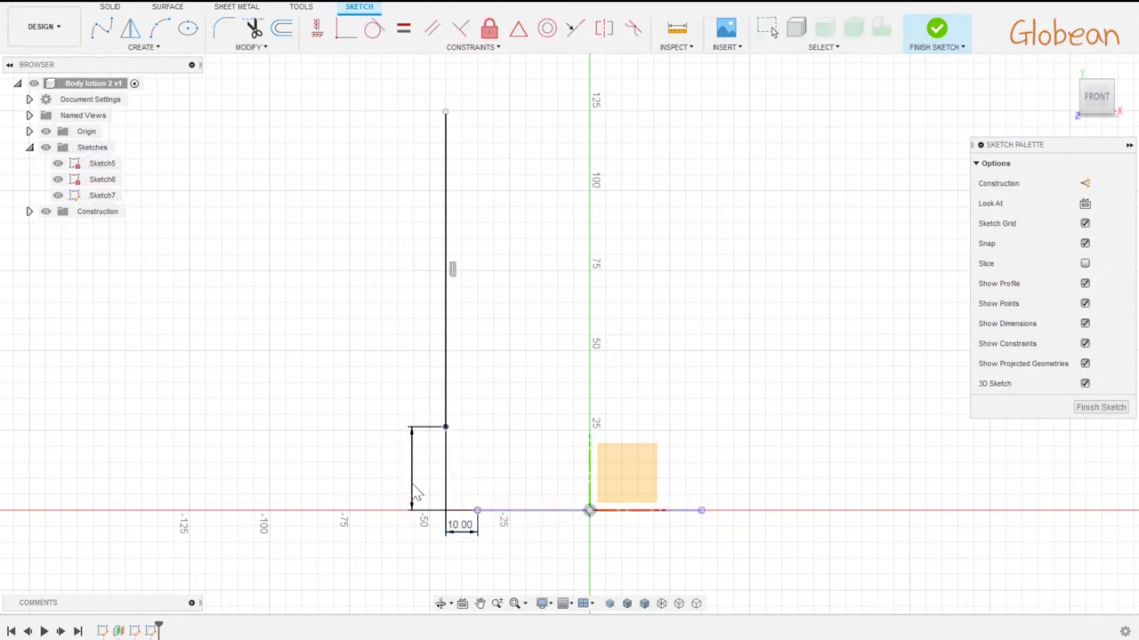
pyautogui.click(415, 496)
pyautogui.write('30')
pyautogui.press('Return')
# - Dimension the vertical line 80 mm long and finish Sketch7
pyautogui.click(449, 213)
pyautogui.click(363, 203)
pyautogui.write('80')
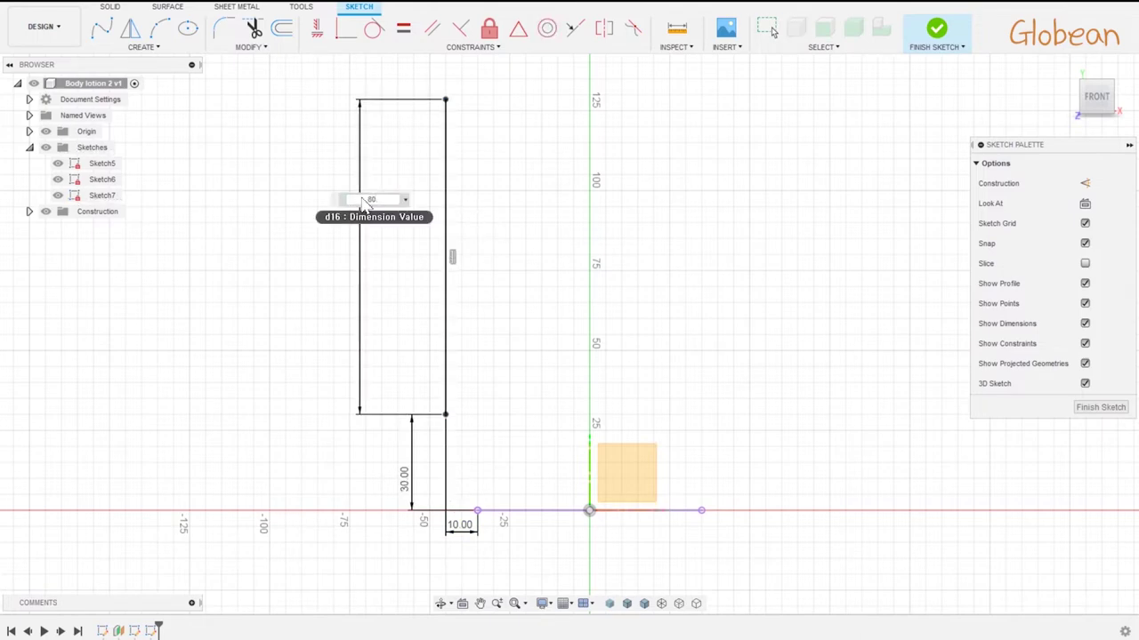
pyautogui.press('Return')
pyautogui.scroll(1, 494, 247)
pyautogui.scroll(-1, 549, 261)
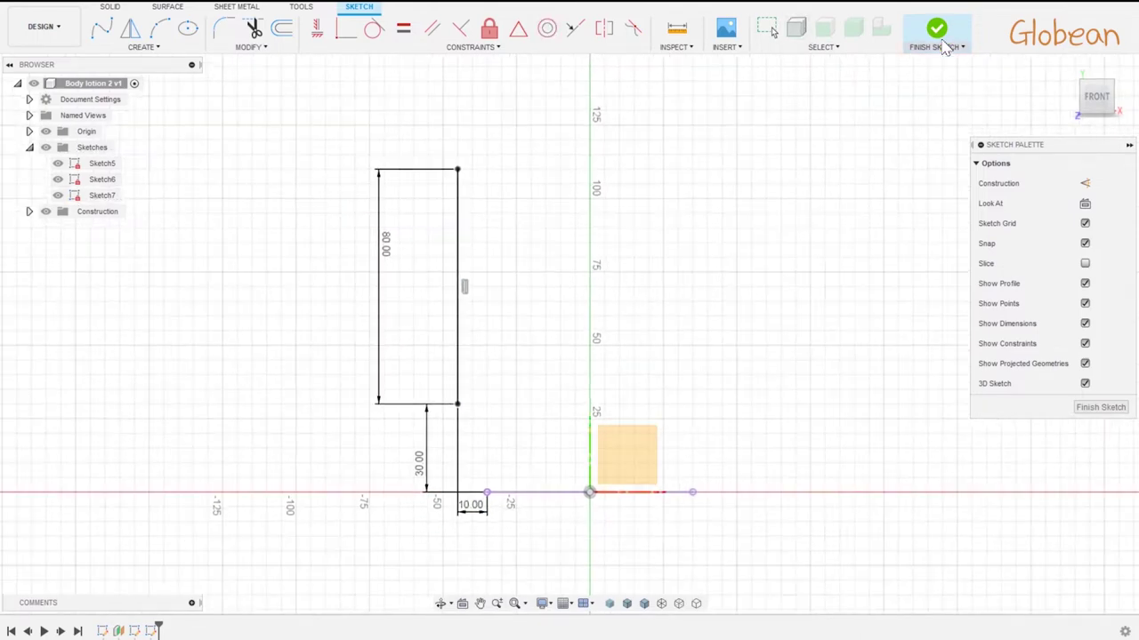
pyautogui.click(940, 31)
# - Add a tangent arc from the line's bottom end to the base line in Sketch7
pyautogui.doubleClick(157, 627)
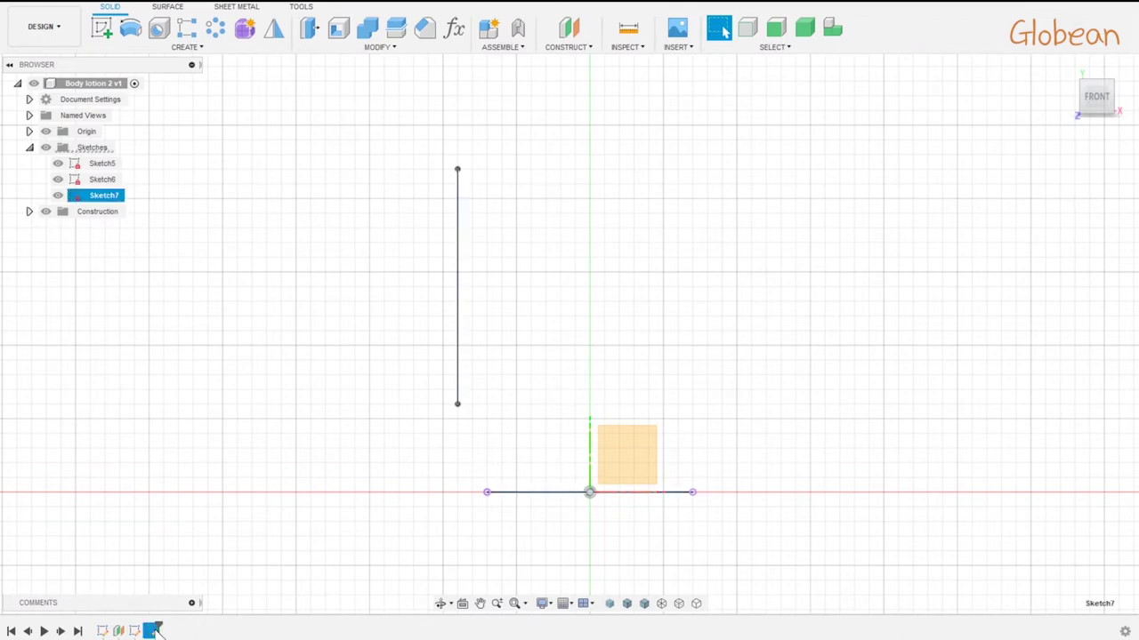
pyautogui.click(144, 47)
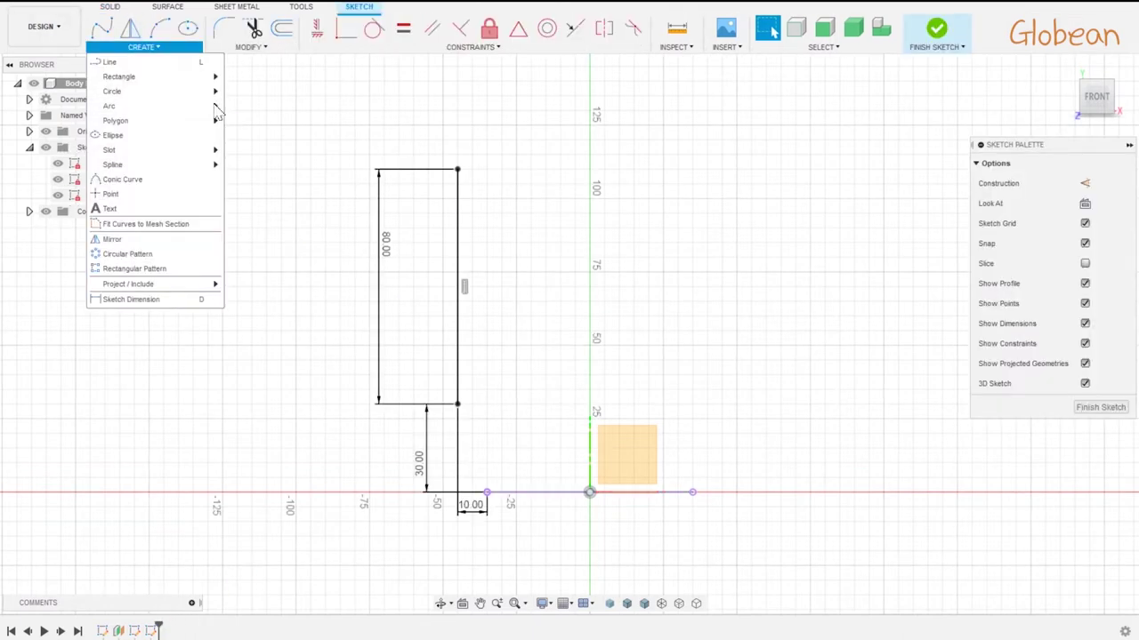
pyautogui.click(258, 135)
pyautogui.scroll(3, 407, 418)
pyautogui.click(514, 275)
pyautogui.click(564, 427)
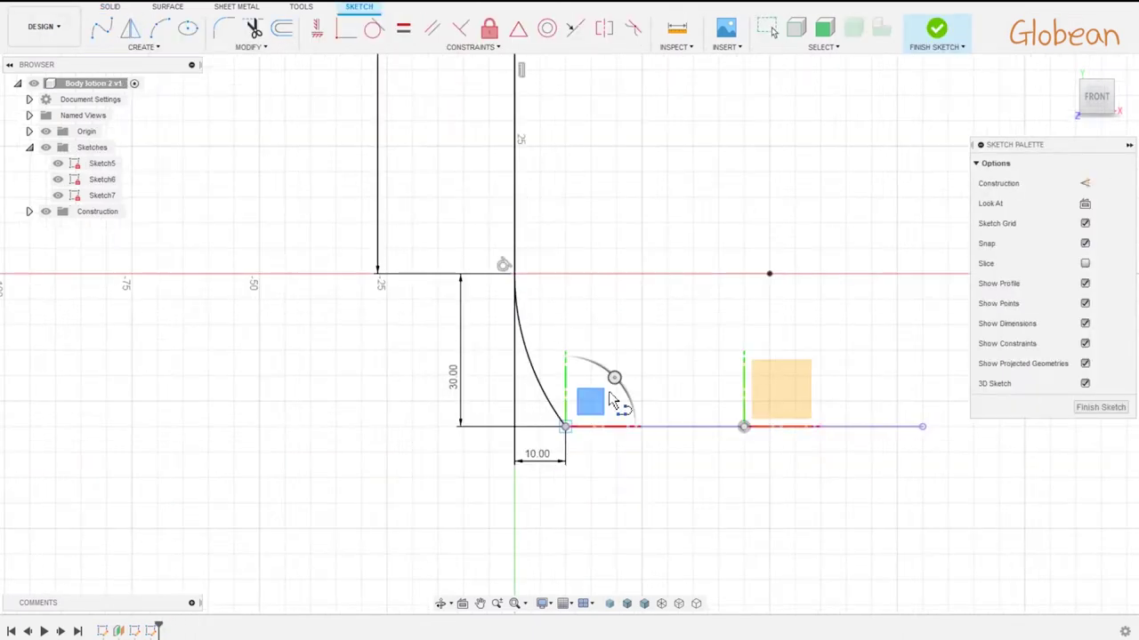
pyautogui.doubleClick(153, 630)
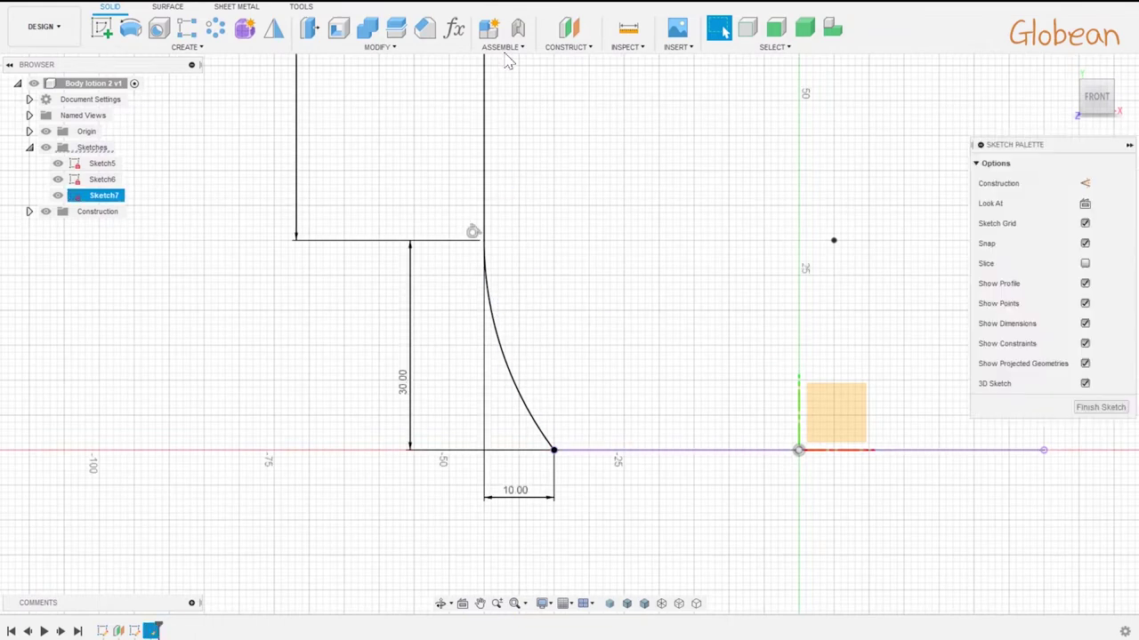
pyautogui.click(499, 338)
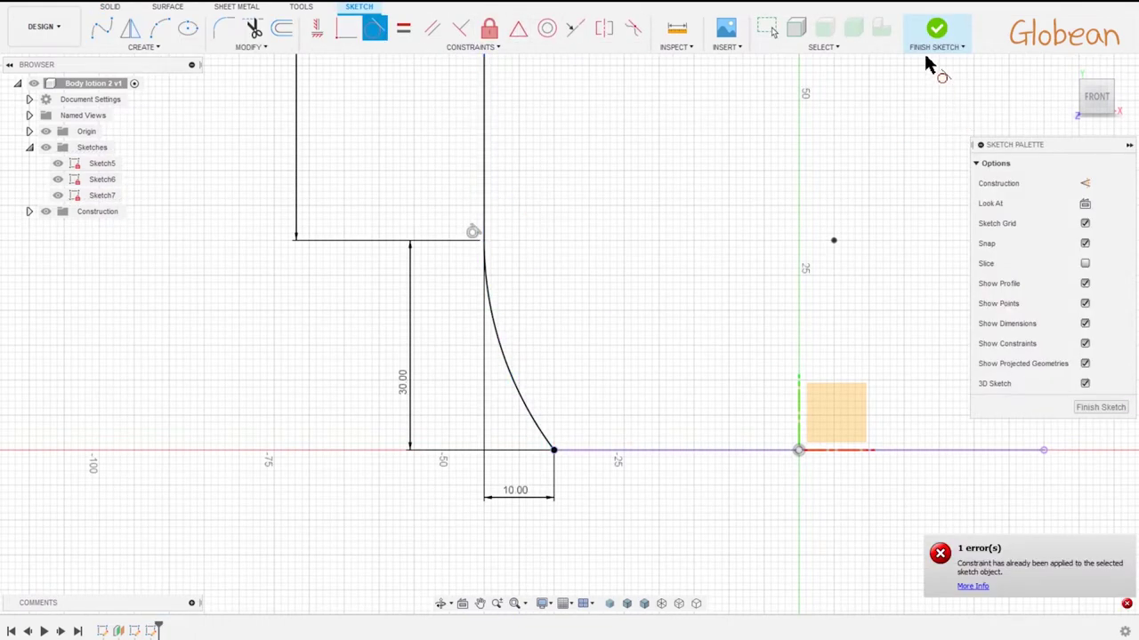
pyautogui.press('F6')
# - Draw a spline from the line's top toward the neck, tangent to the vertical line
pyautogui.click(107, 32)
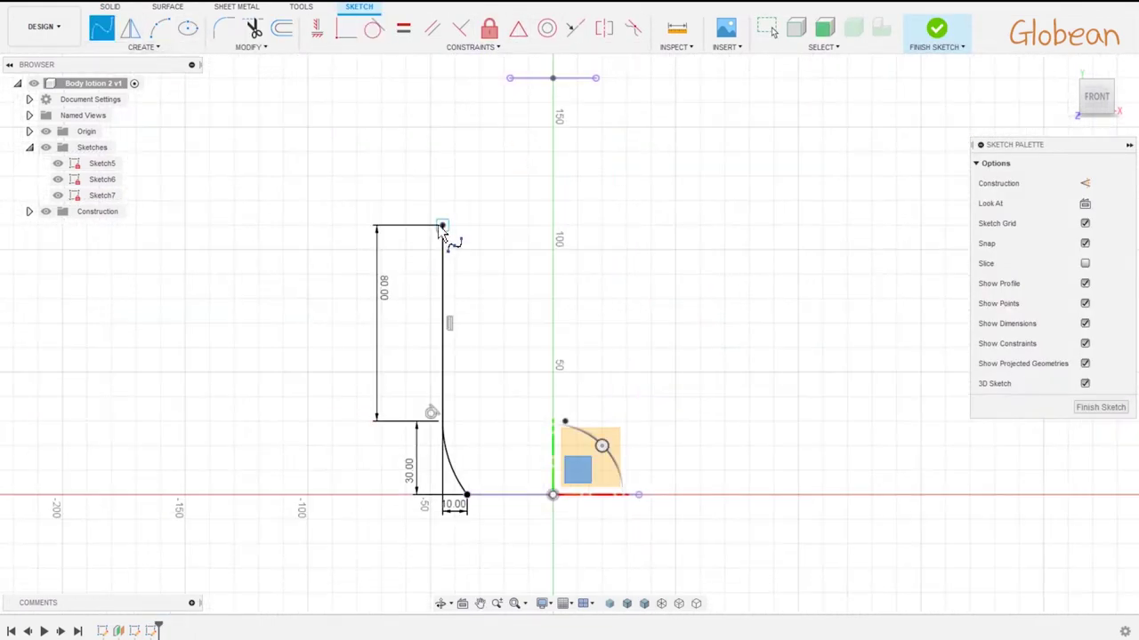
pyautogui.click(442, 226)
pyautogui.click(508, 79)
pyautogui.press('Escape')
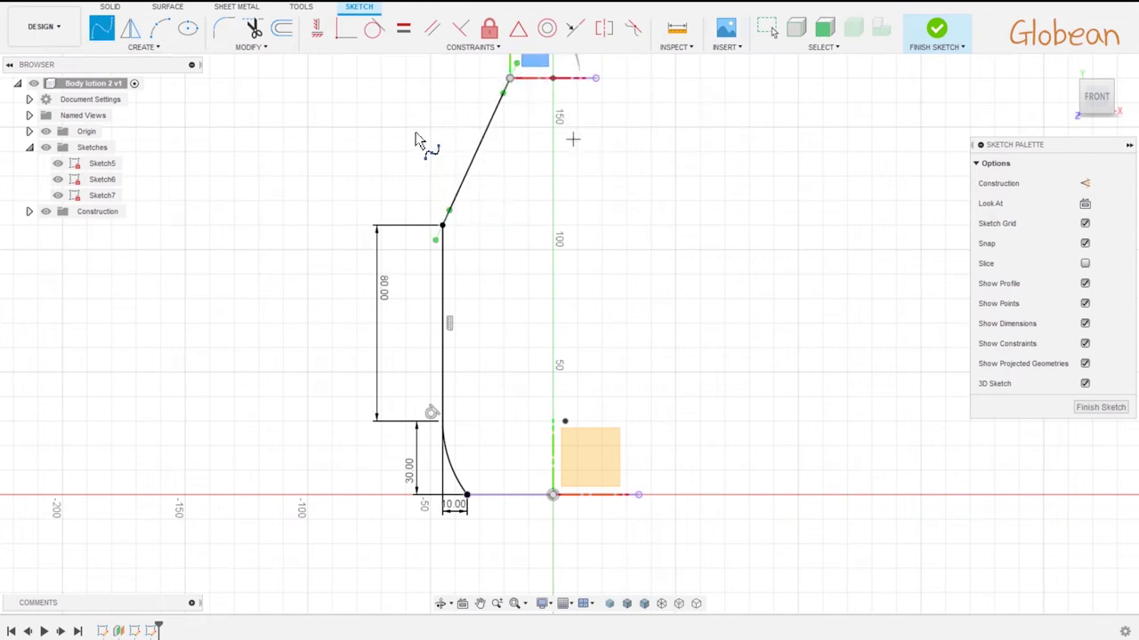
pyautogui.click(374, 28)
pyautogui.click(444, 265)
pyautogui.click(476, 151)
pyautogui.scroll(3, 483, 156)
pyautogui.scroll(-1, 483, 89)
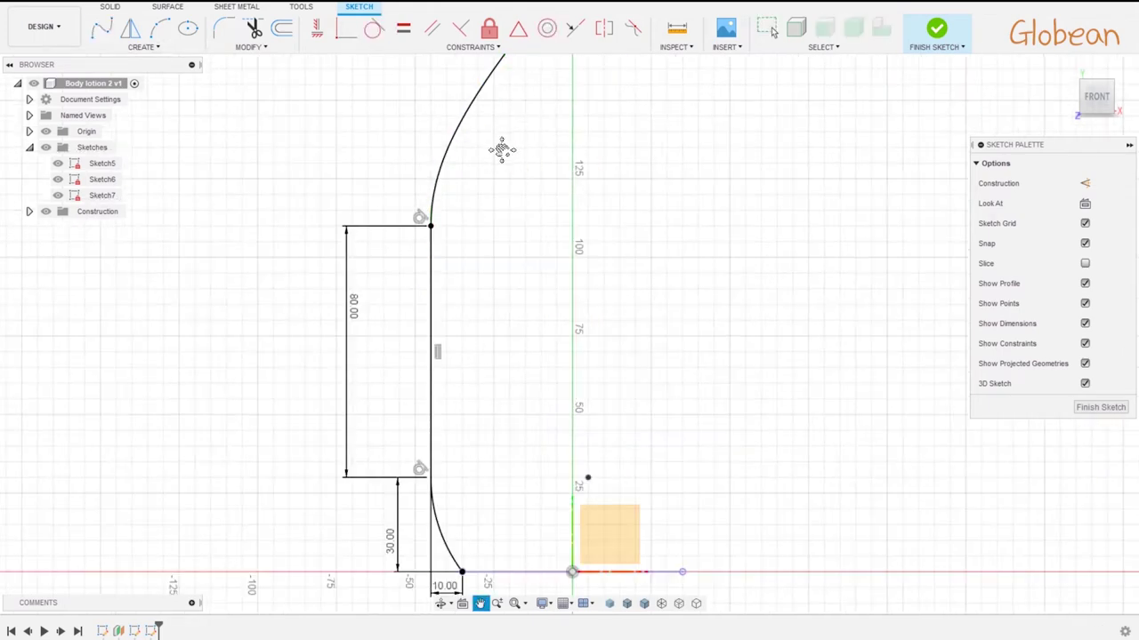
pyautogui.moveTo(501, 149); pyautogui.dragTo(437, 311, button='middle')
pyautogui.scroll(2, 437, 311)
# - Draw a slanted neck line at 80° to the horizontal neck line
pyautogui.press('l')
pyautogui.click(364, 323)
pyautogui.click(413, 222)
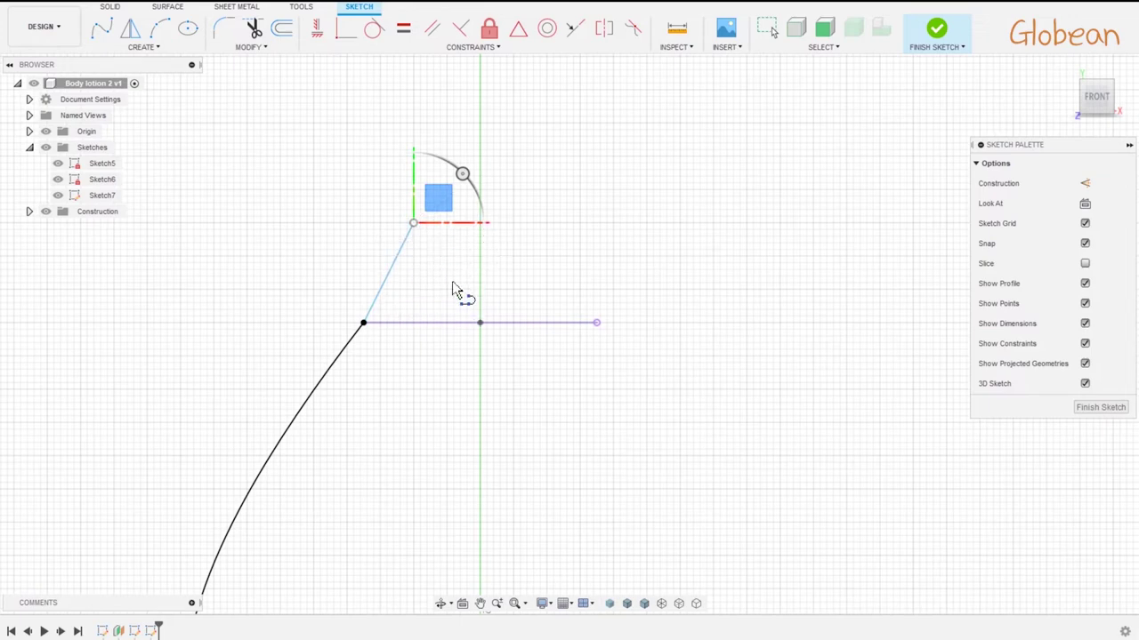
pyautogui.press('d')
pyautogui.click(397, 250)
pyautogui.click(425, 322)
pyautogui.click(418, 289)
pyautogui.write('80')
pyautogui.press('Return')
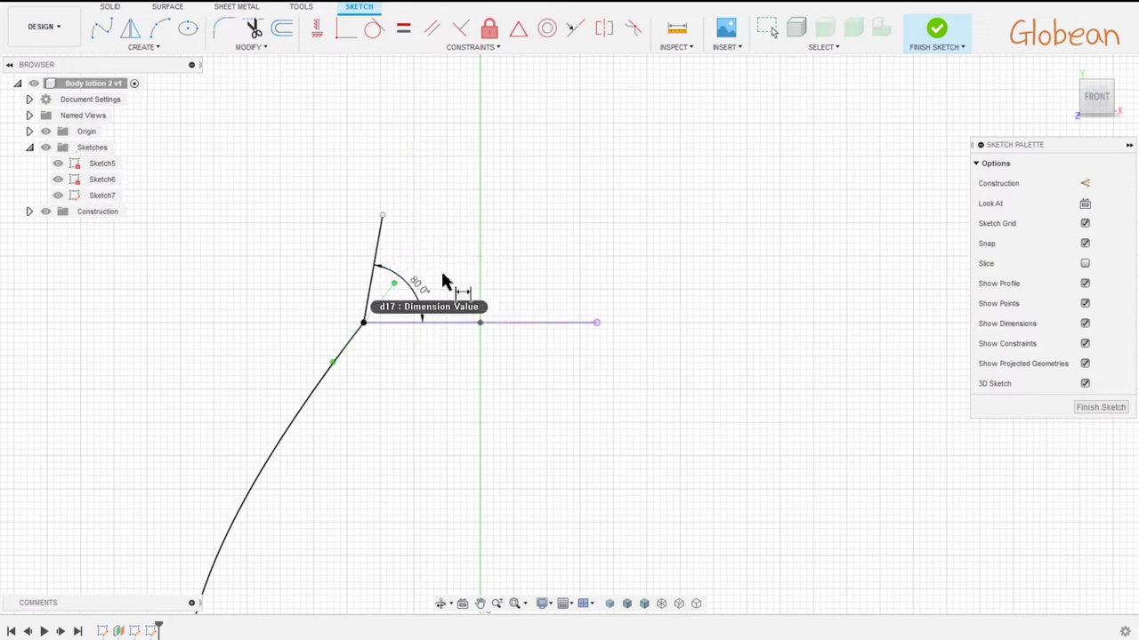
pyautogui.scroll(5, 445, 281)
# - Make the lower spline tangent to the slanted neck line
pyautogui.click(345, 28)
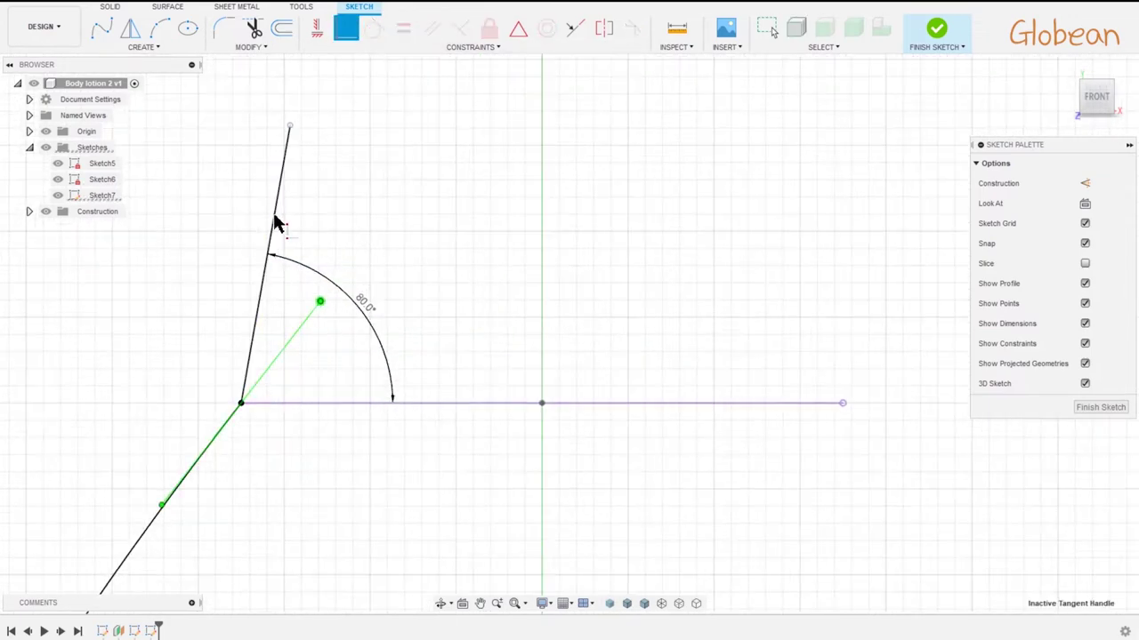
pyautogui.press('Escape')
pyautogui.click(275, 222)
pyautogui.scroll(-4, 299, 347)
pyautogui.click(264, 408)
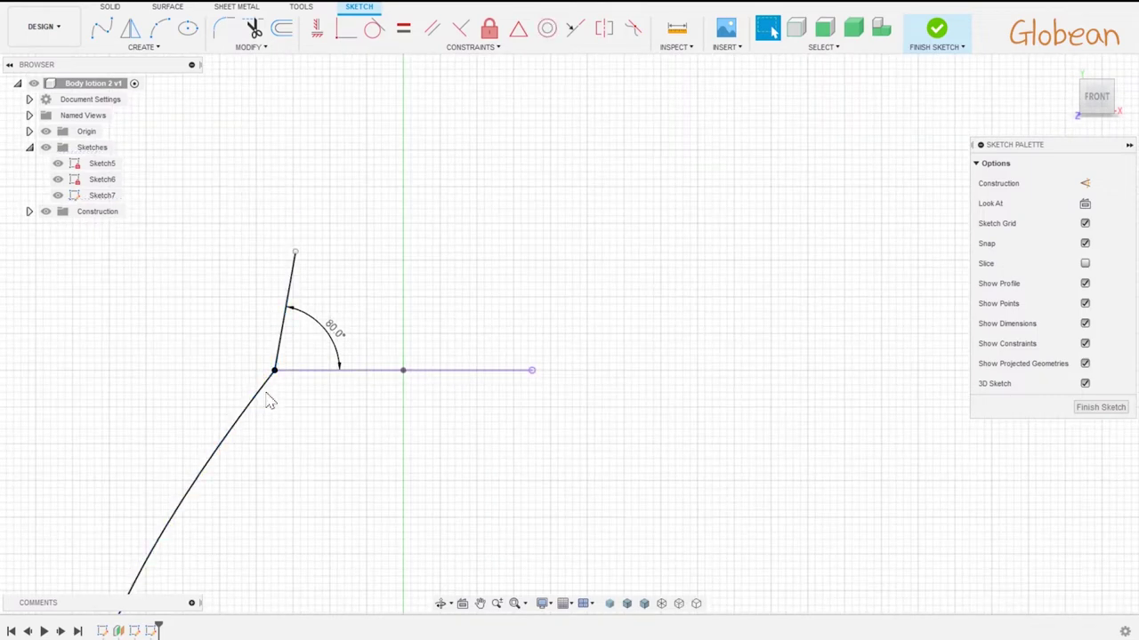
pyautogui.scroll(4, 265, 405)
pyautogui.click(375, 29)
pyautogui.click(309, 237)
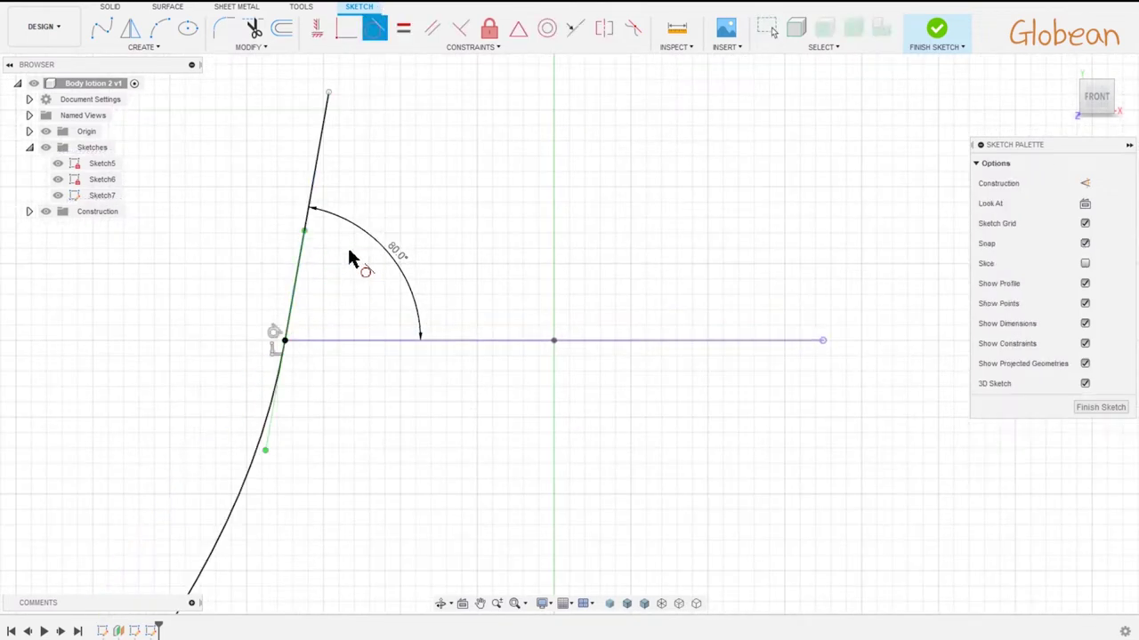
pyautogui.scroll(-5, 381, 274)
pyautogui.press('Escape')
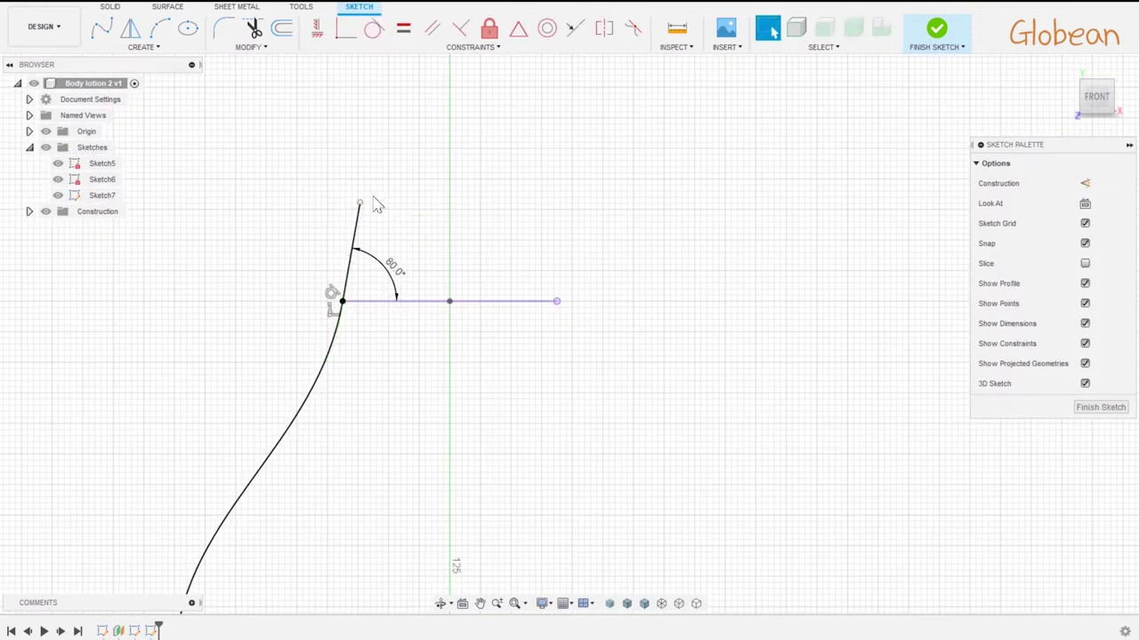
# - Finish the profile sketch, tilt the view, and reopen Sketch7 for editing
pyautogui.scroll(-3, 363, 242)
pyautogui.moveTo(334, 471); pyautogui.dragTo(495, 187, button='middle')
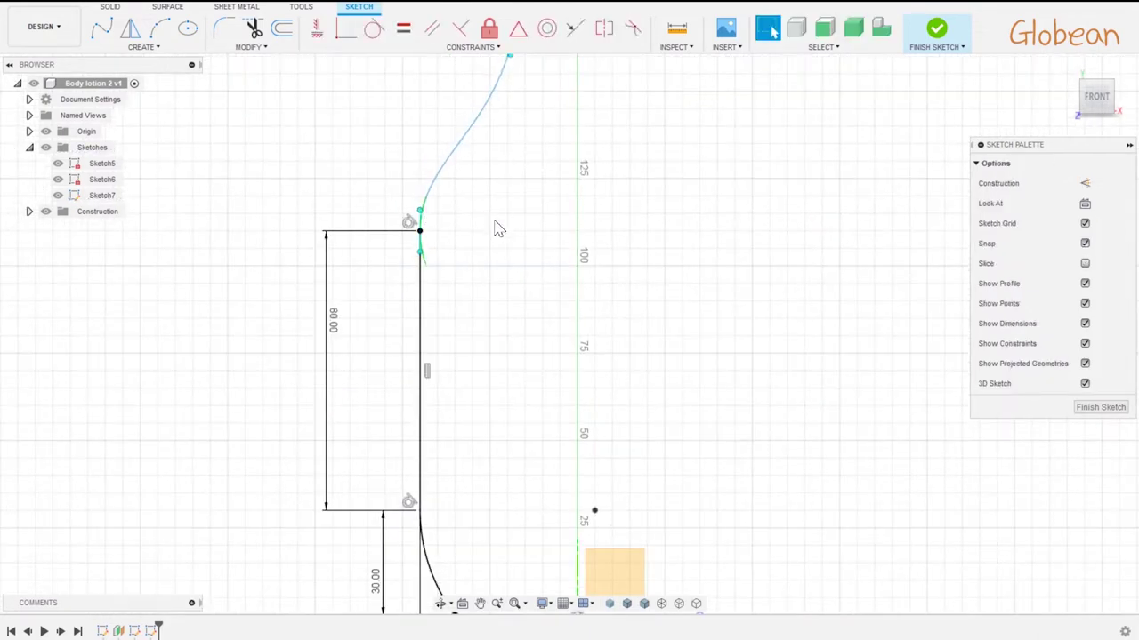
pyautogui.scroll(-3, 400, 236)
pyautogui.click(936, 28)
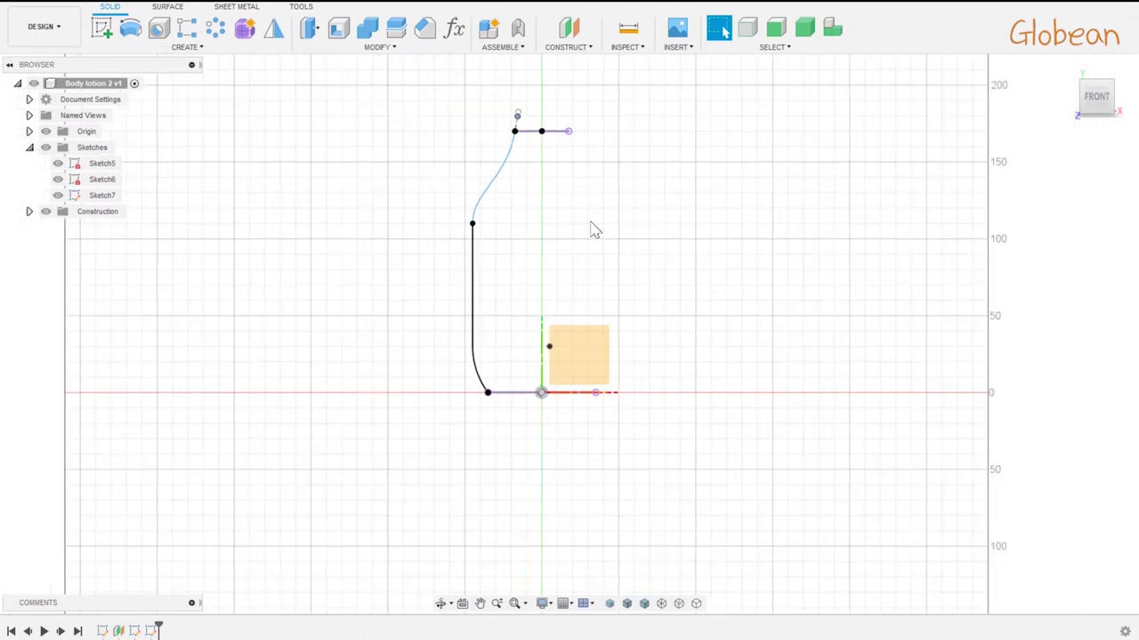
pyautogui.moveTo(589, 229)
pyautogui.keyDown('shift'); pyautogui.mouseDown(button='middle')
pyautogui.moveTo(592, 203)
pyautogui.moveTo(648, 219)
pyautogui.moveTo(521, 164)
pyautogui.mouseUp(button='middle'); pyautogui.keyUp('shift')
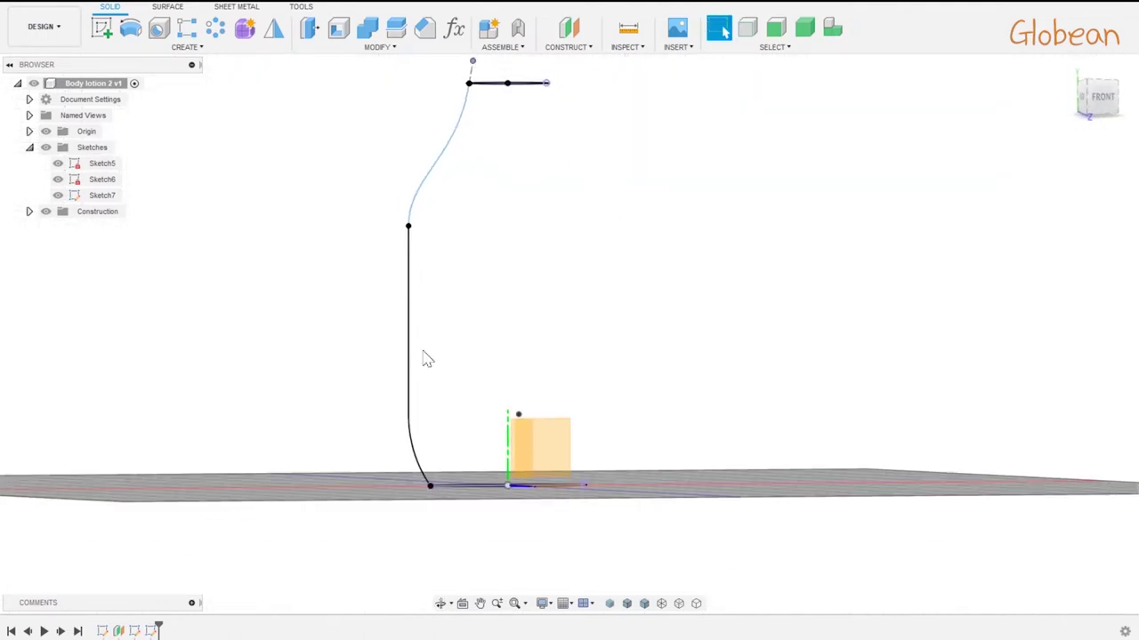
pyautogui.doubleClick(153, 631)
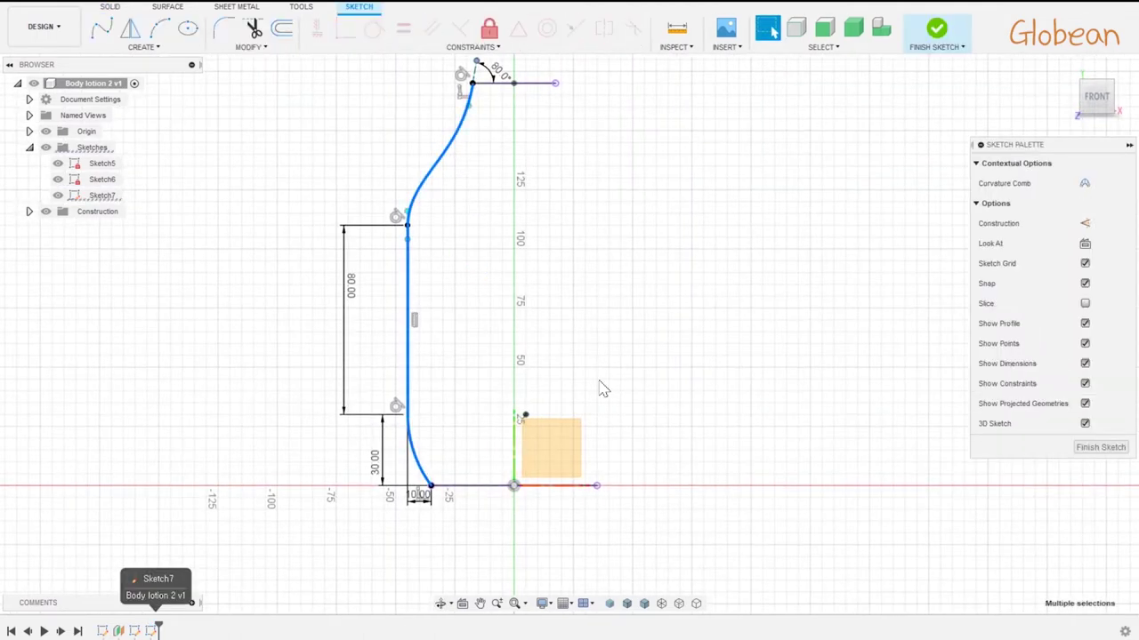
# - Mirror the profile curves about the vertical axis into a full bottle outline, then finish Sketch7
pyautogui.moveTo(585, 353)
pyautogui.keyDown('shift'); pyautogui.mouseDown(button='middle')
pyautogui.moveTo(592, 394)
pyautogui.moveTo(570, 360)
pyautogui.moveTo(573, 385)
pyautogui.mouseUp(button='middle'); pyautogui.keyUp('shift')
pyautogui.click(142, 40)
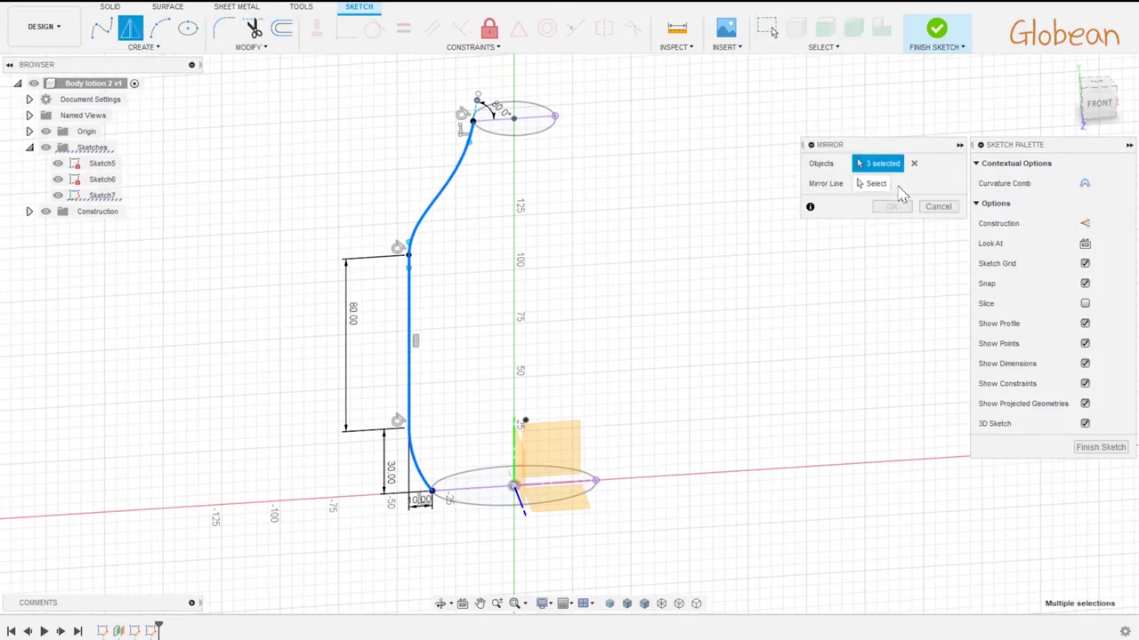
pyautogui.click(516, 459)
pyautogui.click(891, 205)
pyautogui.moveTo(896, 216)
pyautogui.keyDown('shift'); pyautogui.mouseDown(button='middle')
pyautogui.moveTo(745, 297)
pyautogui.moveTo(732, 267)
pyautogui.mouseUp(button='middle'); pyautogui.keyUp('shift')
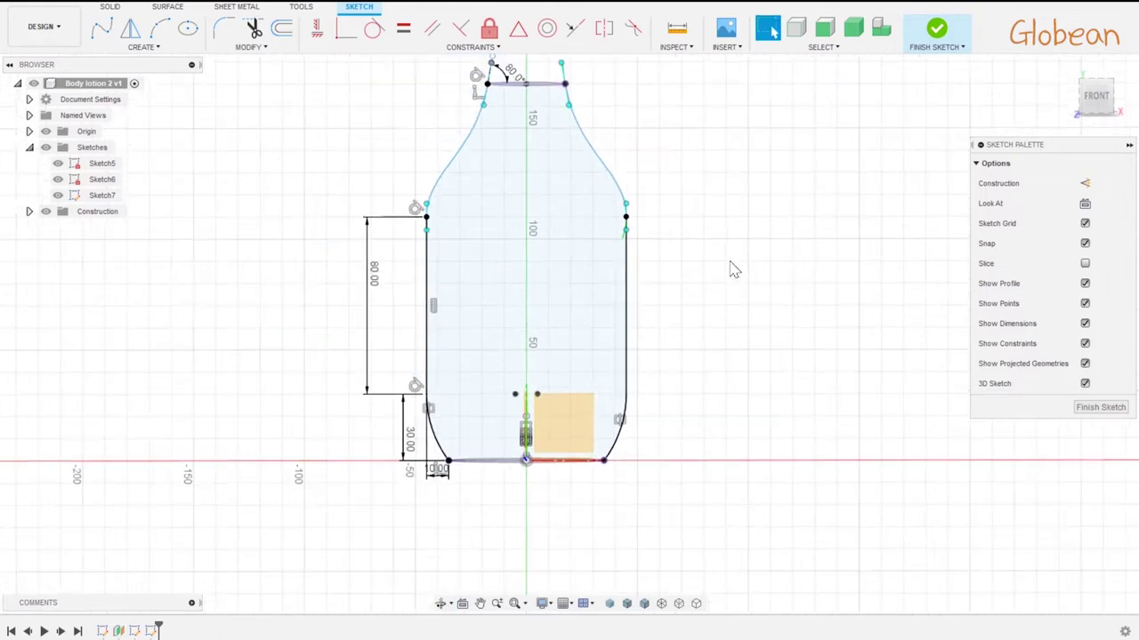
pyautogui.click(940, 34)
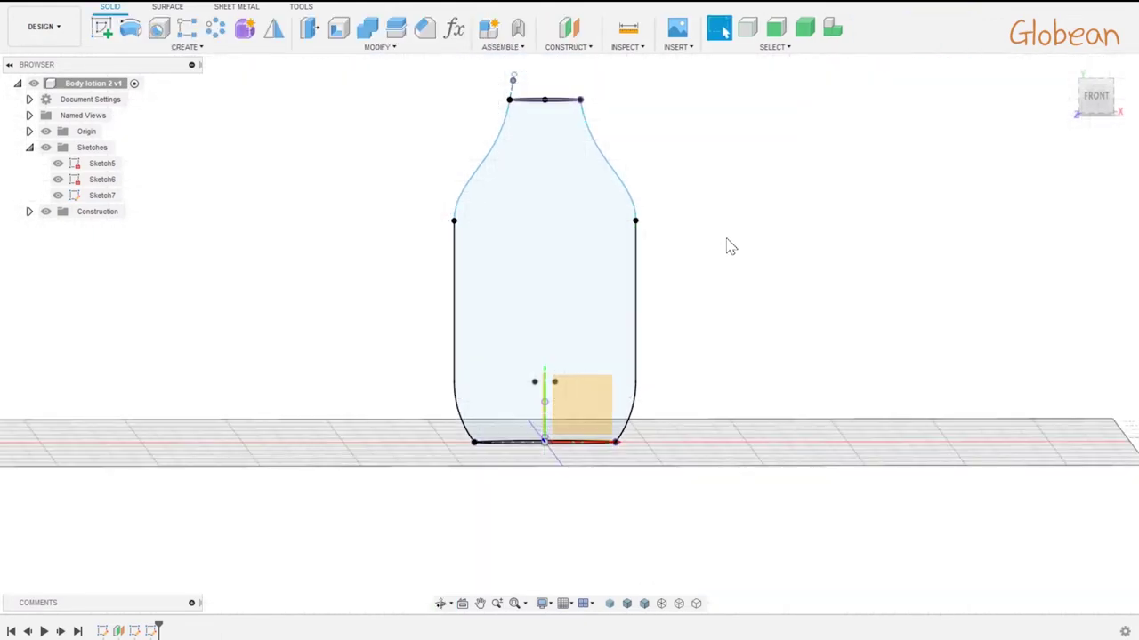
pyautogui.keyDown('shift'); pyautogui.moveTo(854, 214); pyautogui.dragTo(792, 236, button='middle'); pyautogui.keyUp('shift')
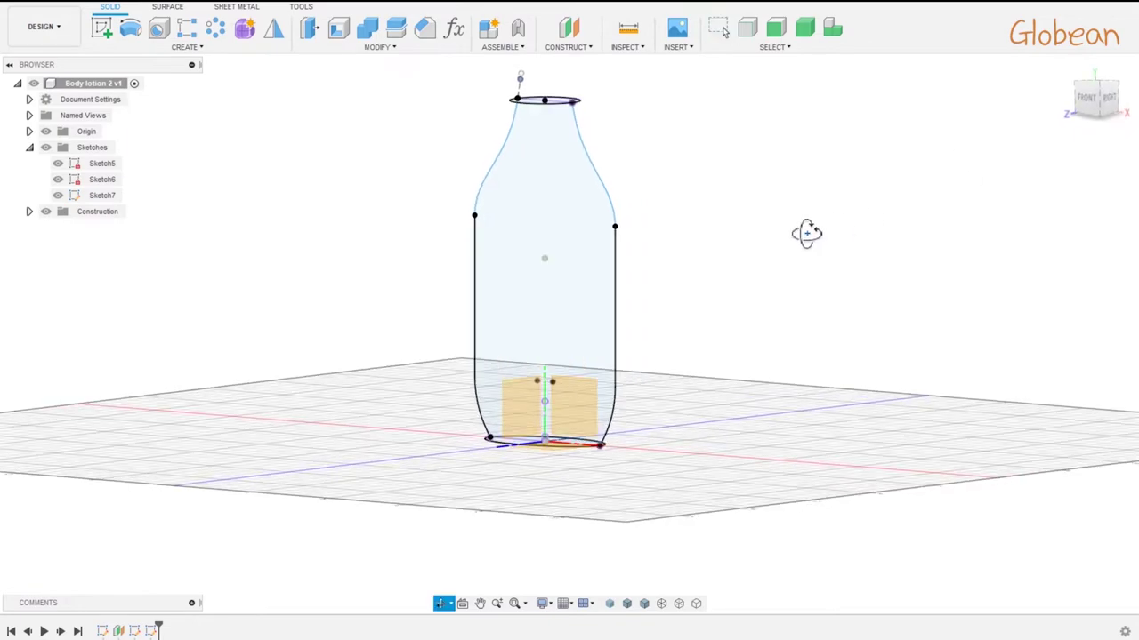
pyautogui.keyDown('shift'); pyautogui.moveTo(753, 334); pyautogui.dragTo(737, 330, button='middle'); pyautogui.keyUp('shift')
# - Start Sketch8 on the side plane, project the top and bottom ellipses, and view it head-on
pyautogui.click(488, 405)
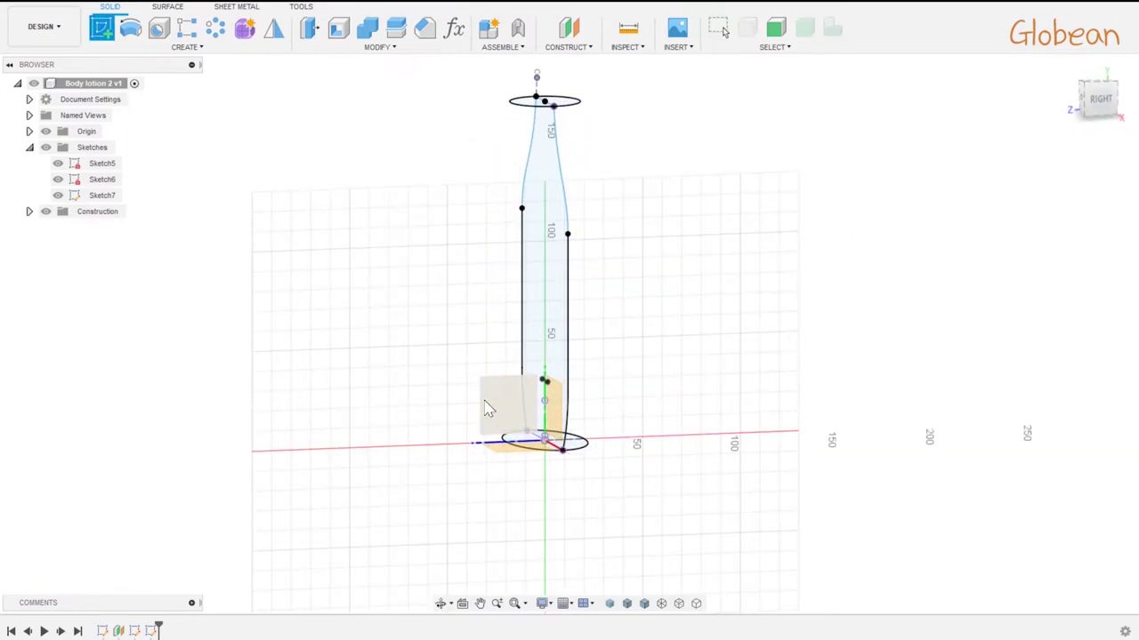
pyautogui.press('p')
pyautogui.click(578, 446)
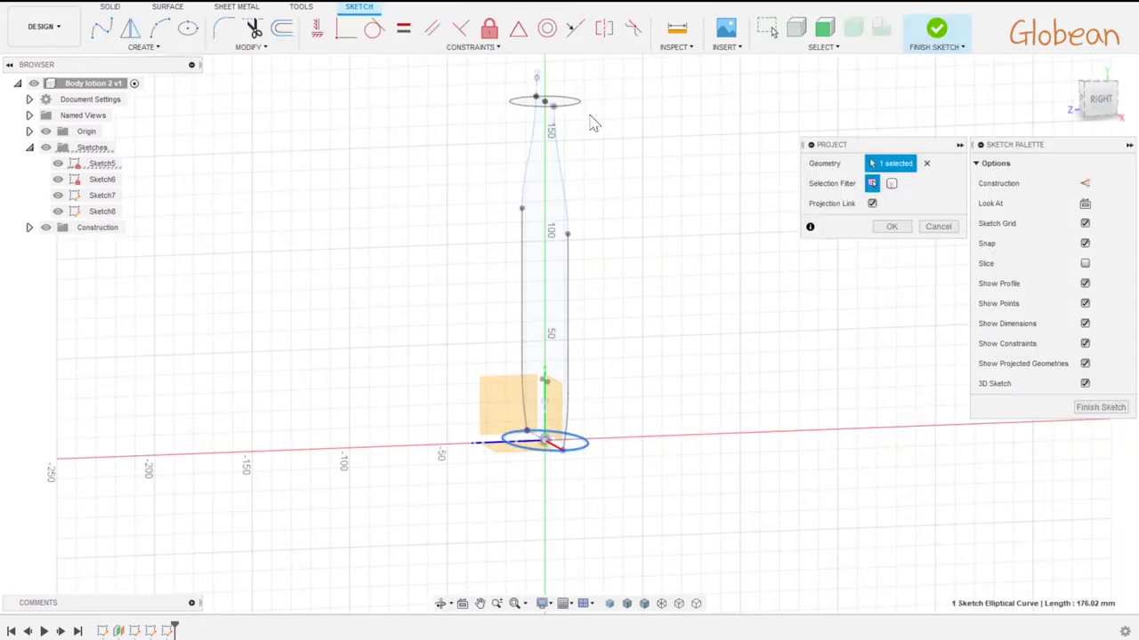
pyautogui.click(574, 103)
pyautogui.click(892, 227)
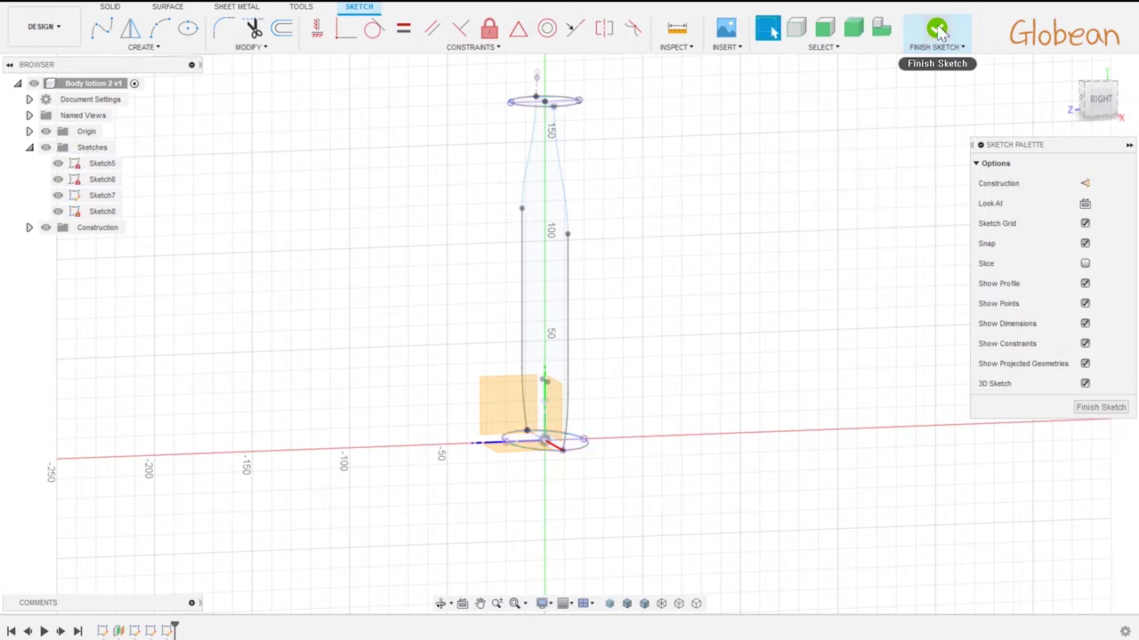
pyautogui.click(1096, 96)
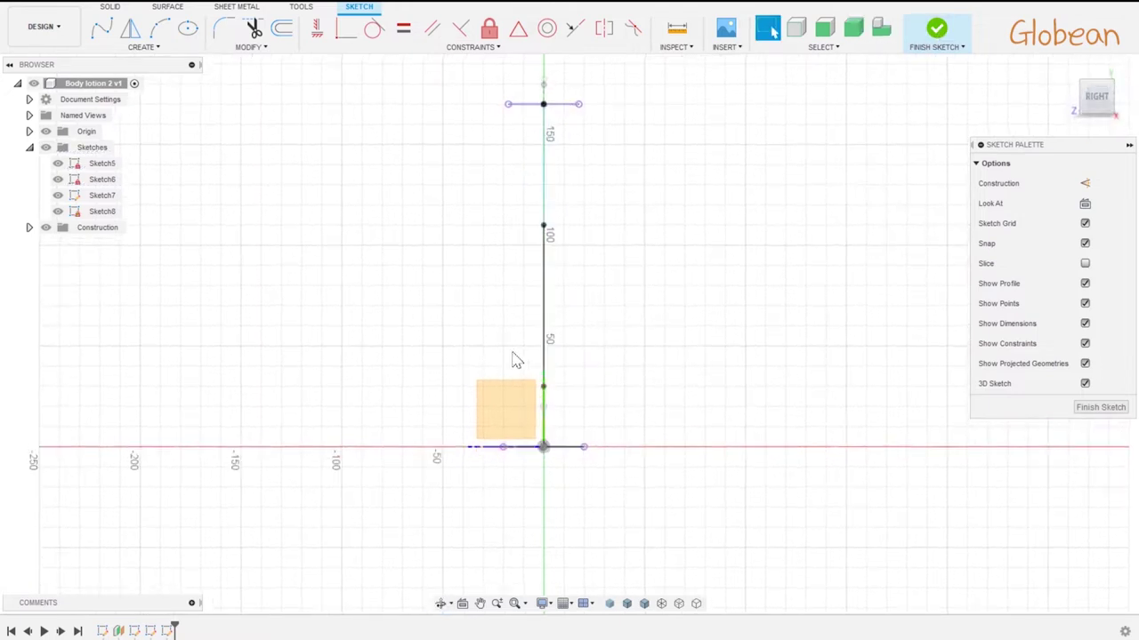
# - Draw a vertical line and align its ends with the axis points
pyautogui.click(456, 384)
pyautogui.click(456, 214)
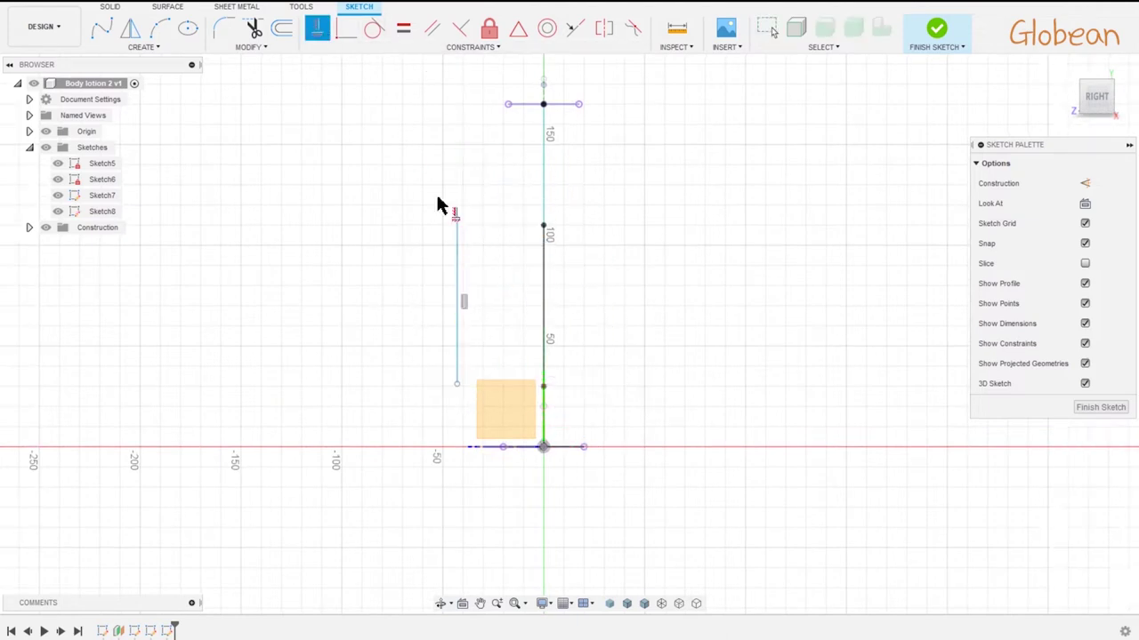
pyautogui.click(543, 225)
pyautogui.click(457, 384)
pyautogui.click(543, 386)
pyautogui.scroll(1, 520, 445)
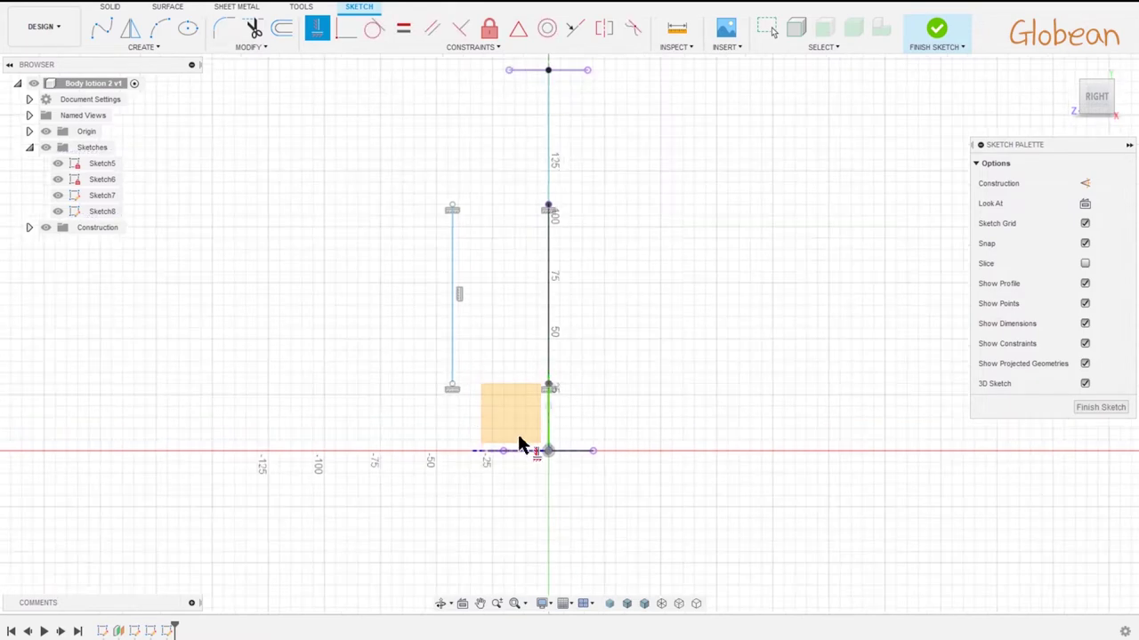
# - Draw a three-point arc from the line's lower end to the horizontal axis
pyautogui.click(157, 45)
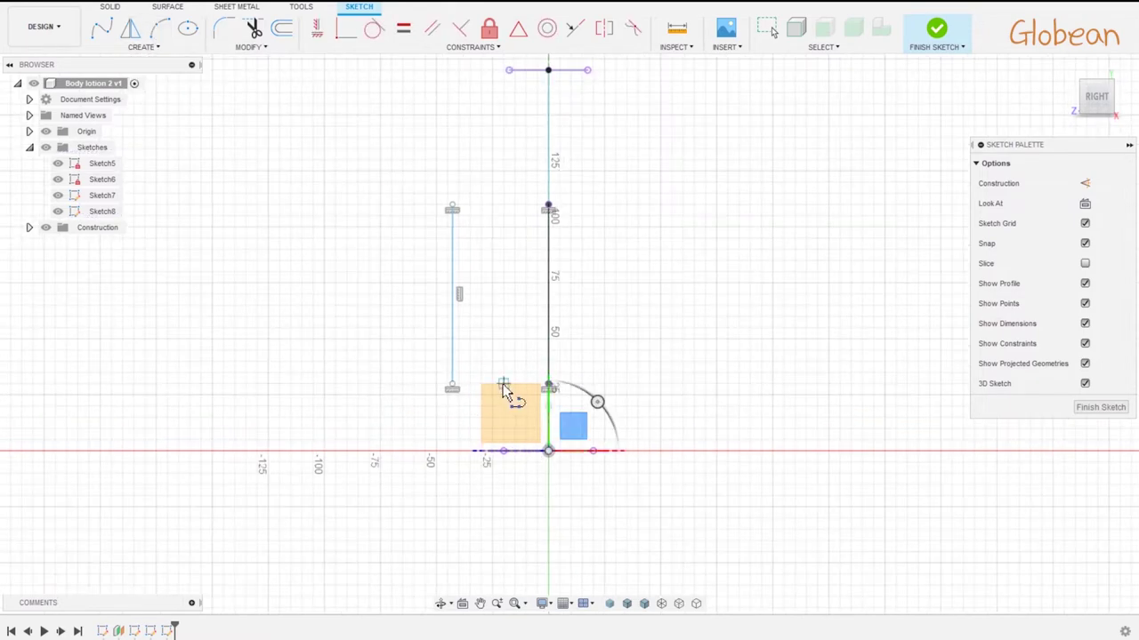
pyautogui.click(453, 389)
pyautogui.click(505, 451)
pyautogui.scroll(5, 496, 485)
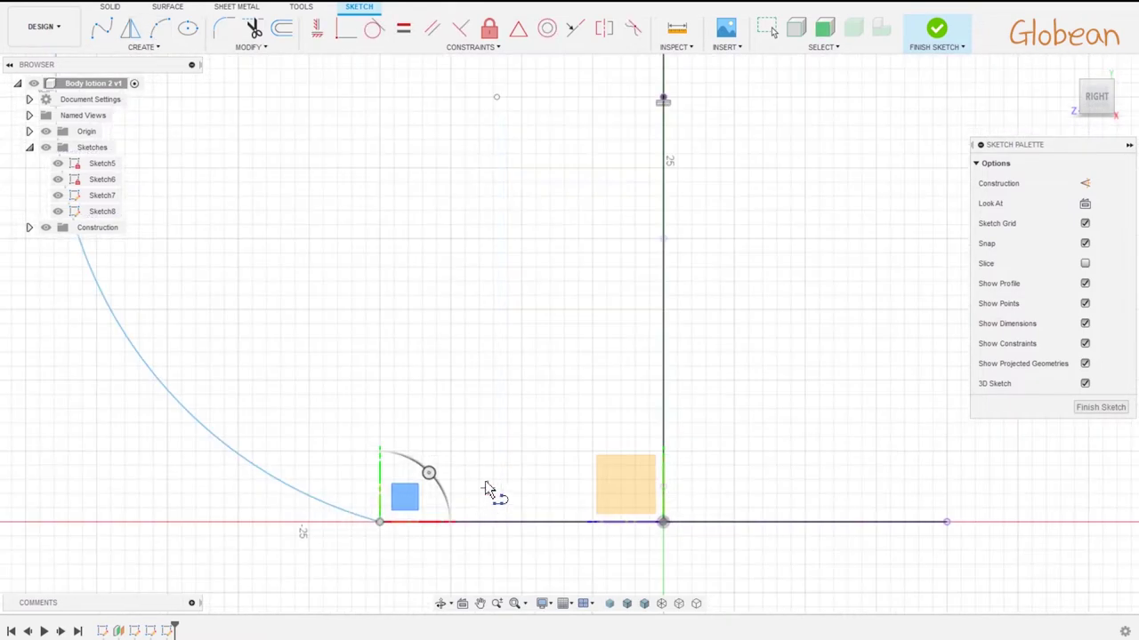
pyautogui.scroll(3, 412, 496)
pyautogui.scroll(-3, 433, 398)
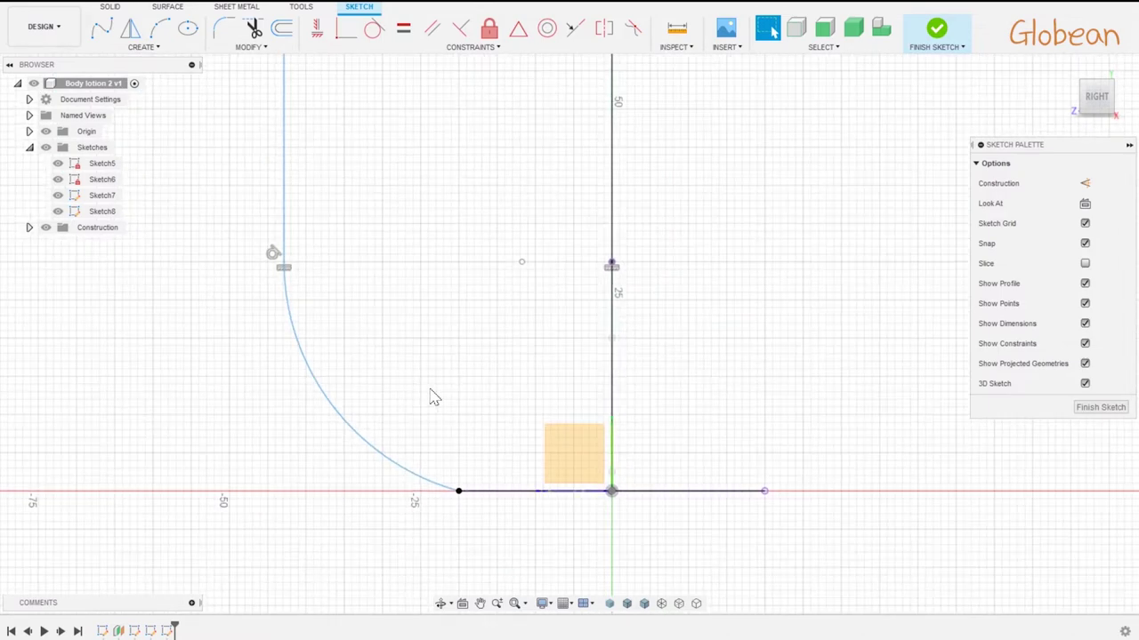
# - Dimension the arc 10 mm wide and begin a spline from the line's top end
pyautogui.press('d')
pyautogui.click(283, 265)
pyautogui.click(459, 490)
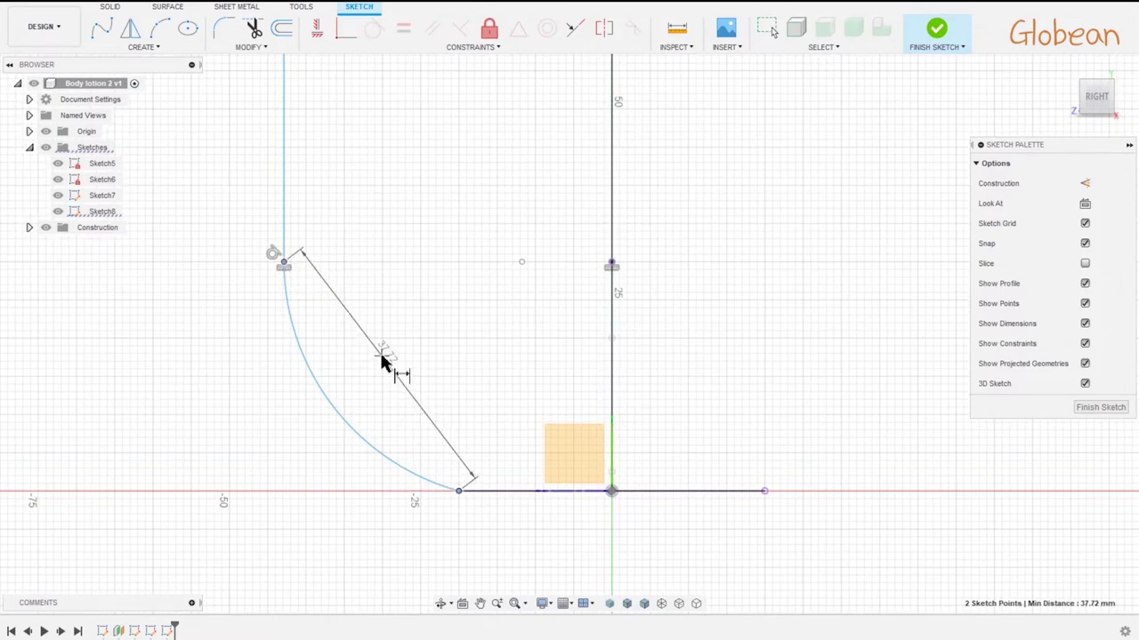
pyautogui.click(347, 214)
pyautogui.write('10')
pyautogui.press('Return')
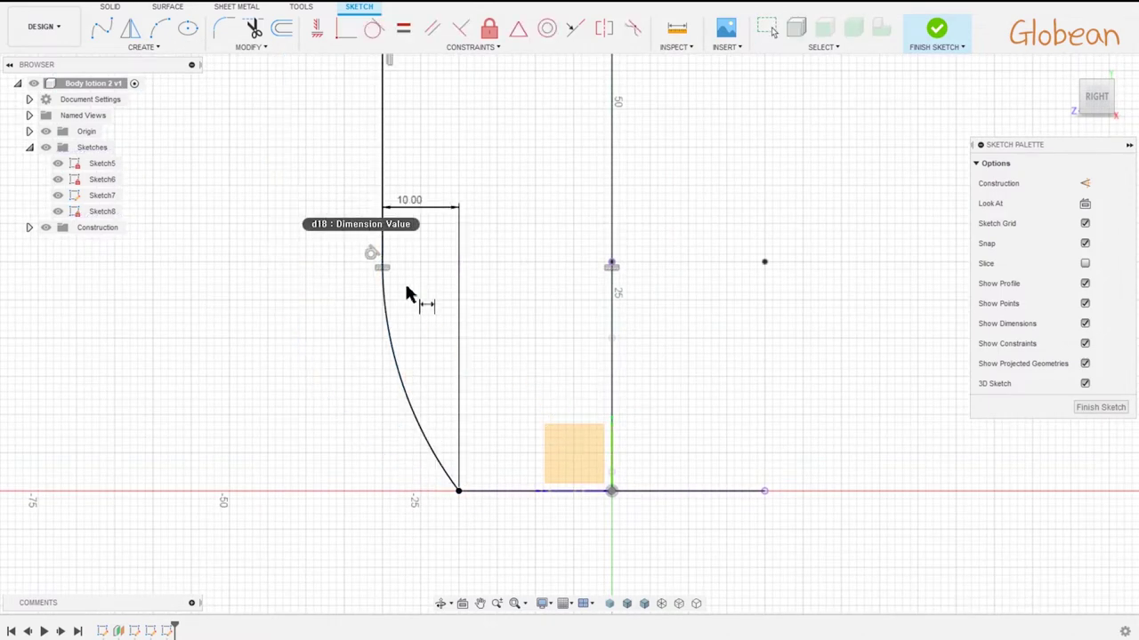
pyautogui.click(255, 353)
# - Extend the spline toward the neck and dimension the slanted neck line at 80° to the top line
pyautogui.click(283, 218)
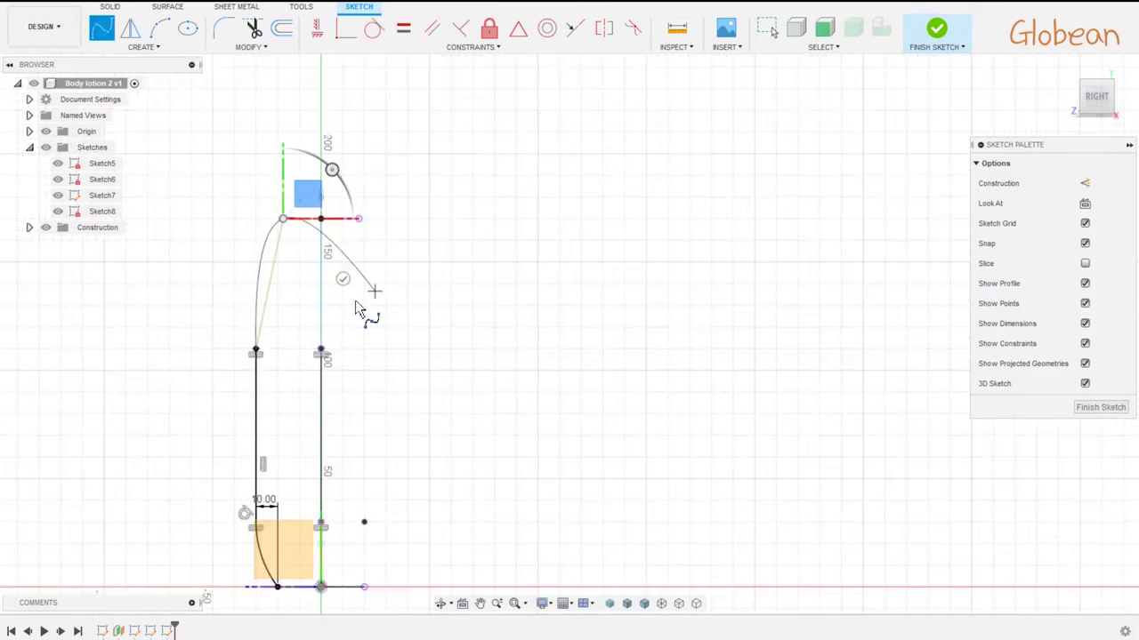
pyautogui.scroll(5, 294, 232)
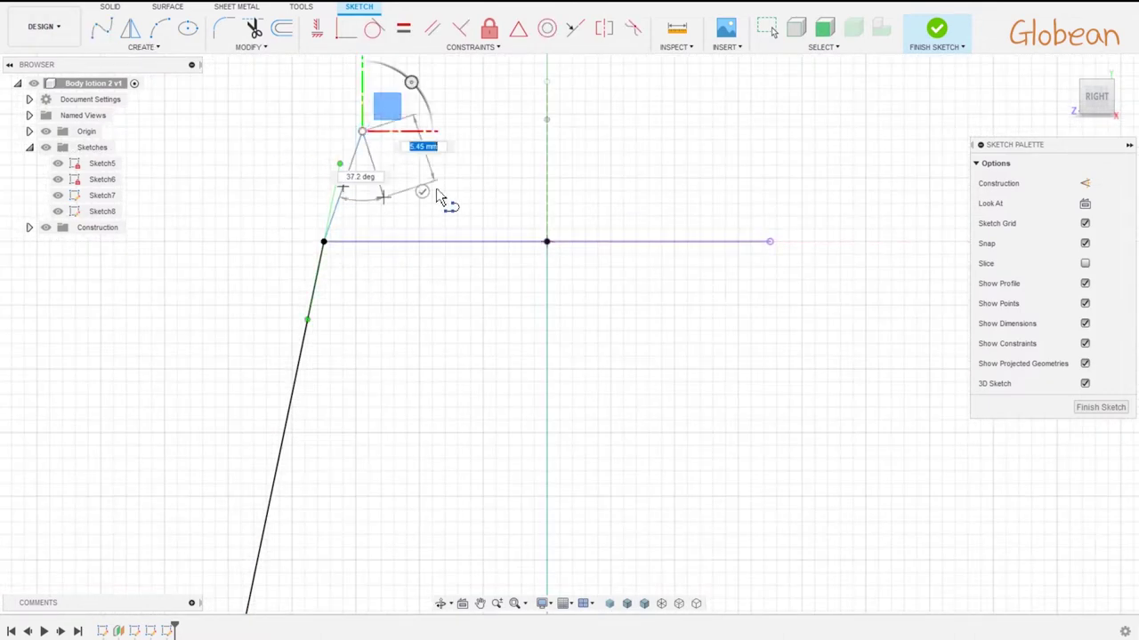
pyautogui.press('d')
pyautogui.click(347, 173)
pyautogui.click(394, 241)
pyautogui.click(378, 229)
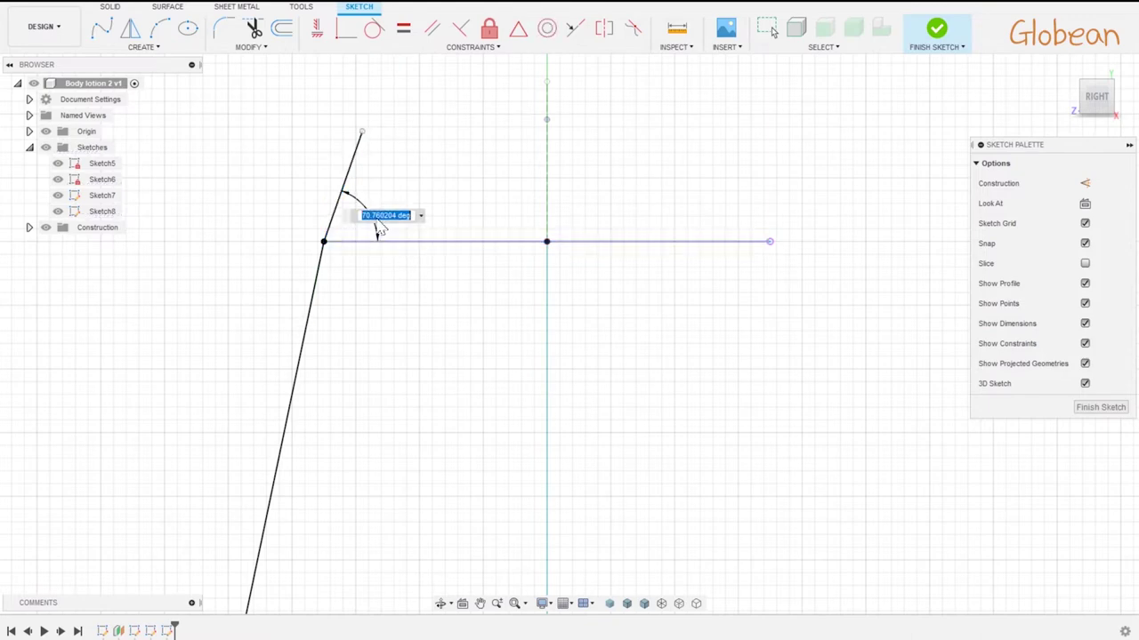
pyautogui.write('80')
pyautogui.press('Return')
# - Try making the slanted spline tangent to the neck line
pyautogui.scroll(3, 358, 149)
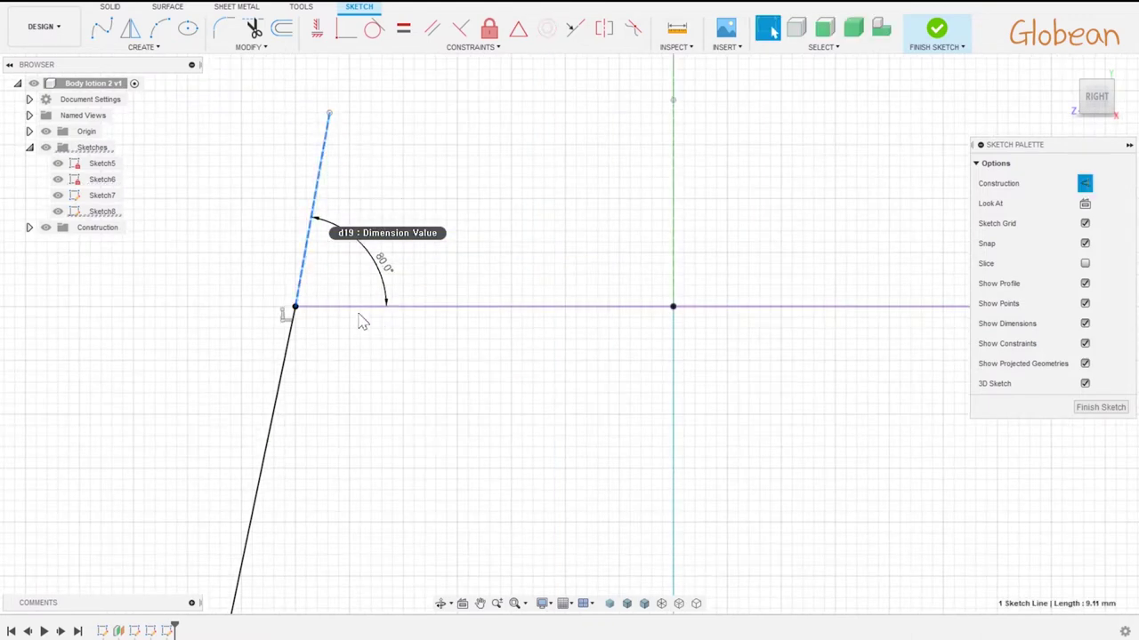
pyautogui.click(324, 178)
pyautogui.click(346, 28)
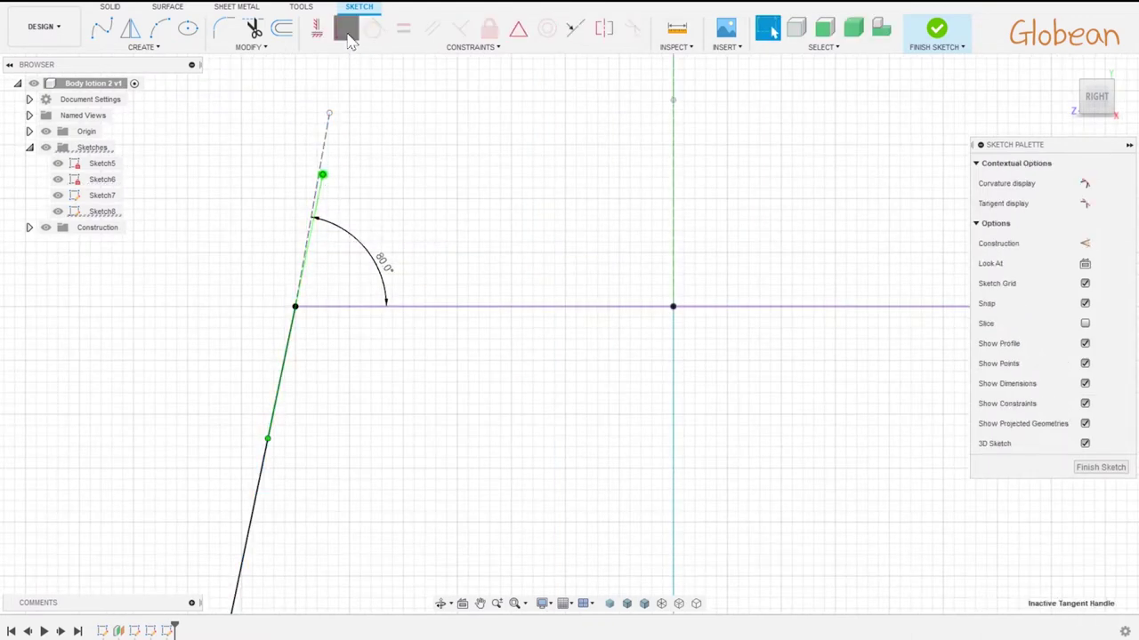
pyautogui.click(328, 145)
pyautogui.scroll(2, 342, 191)
pyautogui.scroll(1, 330, 177)
pyautogui.click(305, 168)
pyautogui.scroll(2, 356, 173)
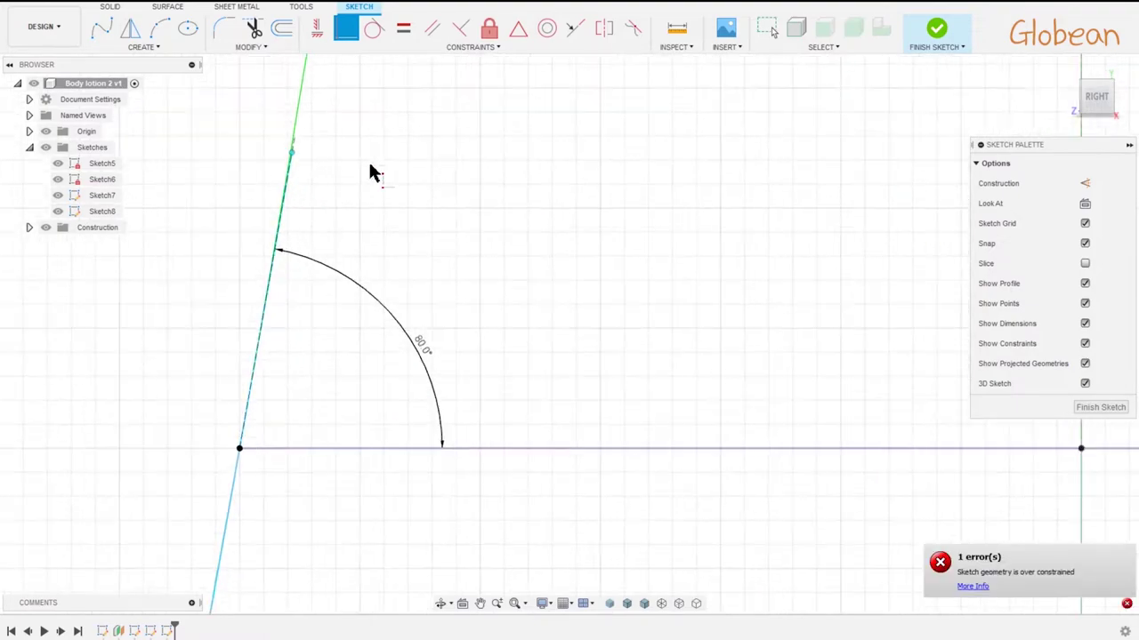
pyautogui.scroll(1, 374, 168)
pyautogui.press('Escape')
# - Constrain the slanted profile line against the lower vertical line and nudge the spline's lower end up
pyautogui.scroll(-5, 348, 478)
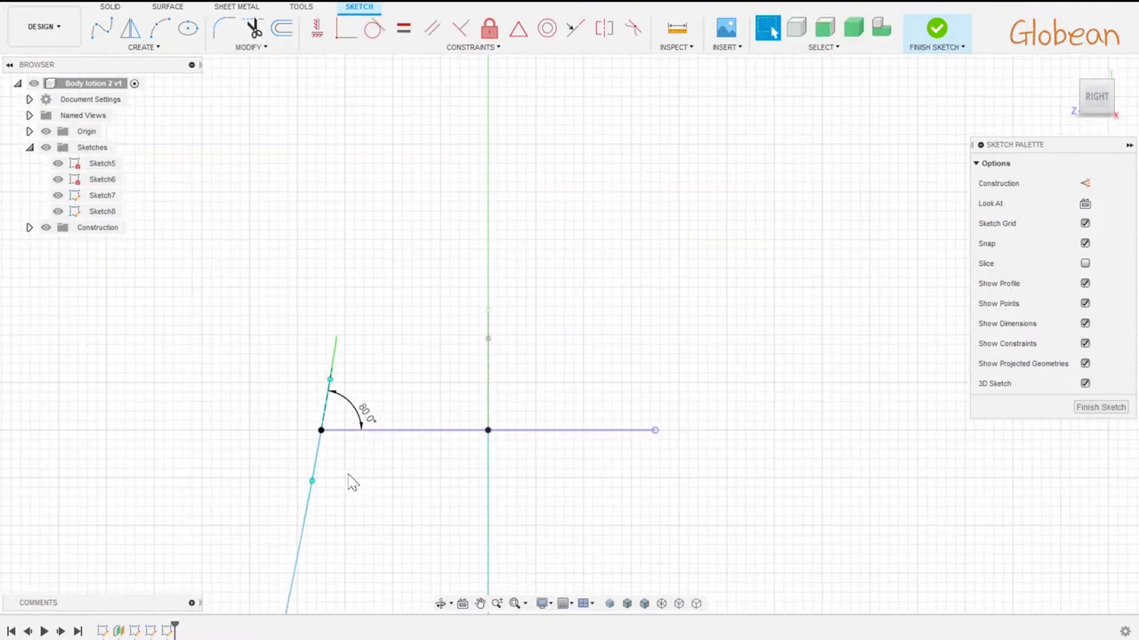
pyautogui.moveTo(347, 478); pyautogui.dragTo(394, 359, button='middle')
pyautogui.scroll(-1, 418, 456)
pyautogui.scroll(2, 418, 456)
pyautogui.click(374, 28)
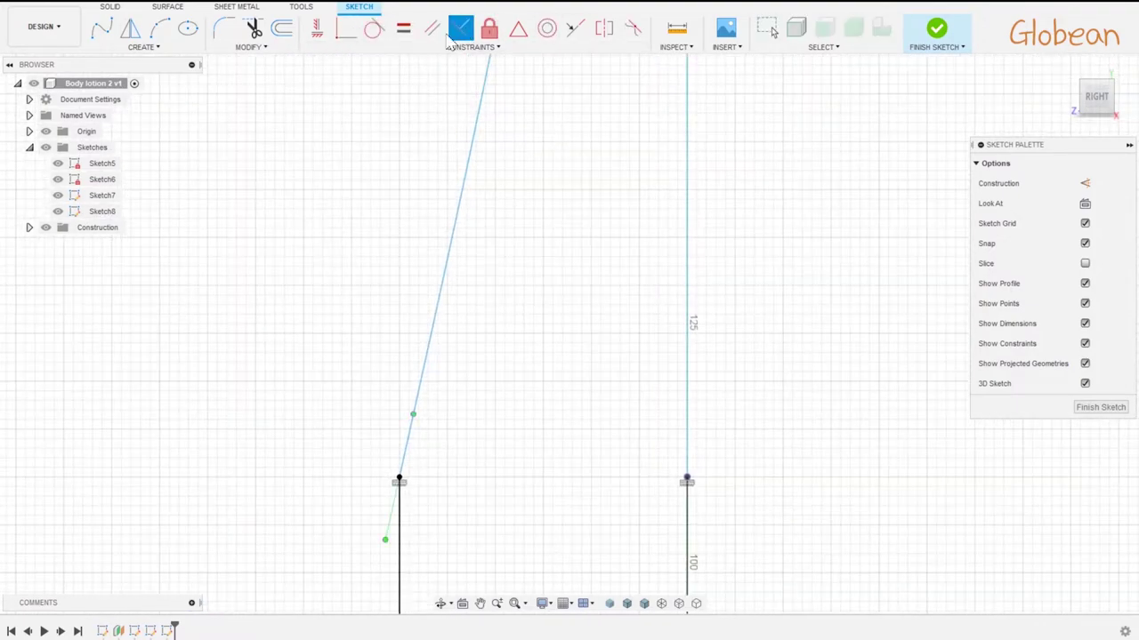
pyautogui.click(419, 389)
pyautogui.scroll(-5, 475, 479)
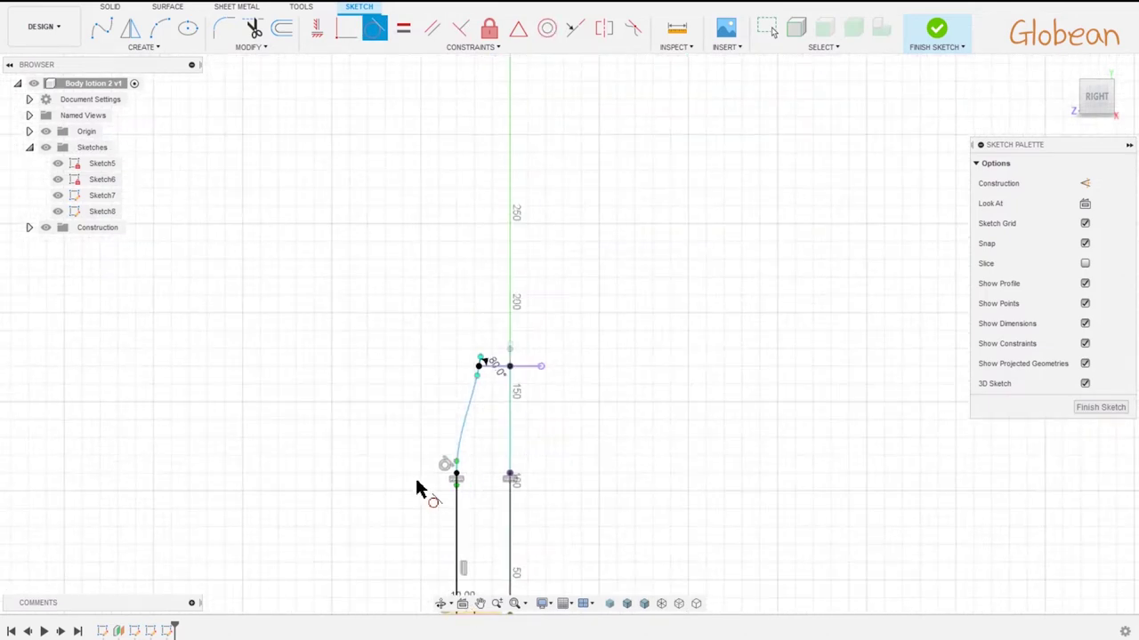
pyautogui.scroll(5, 418, 485)
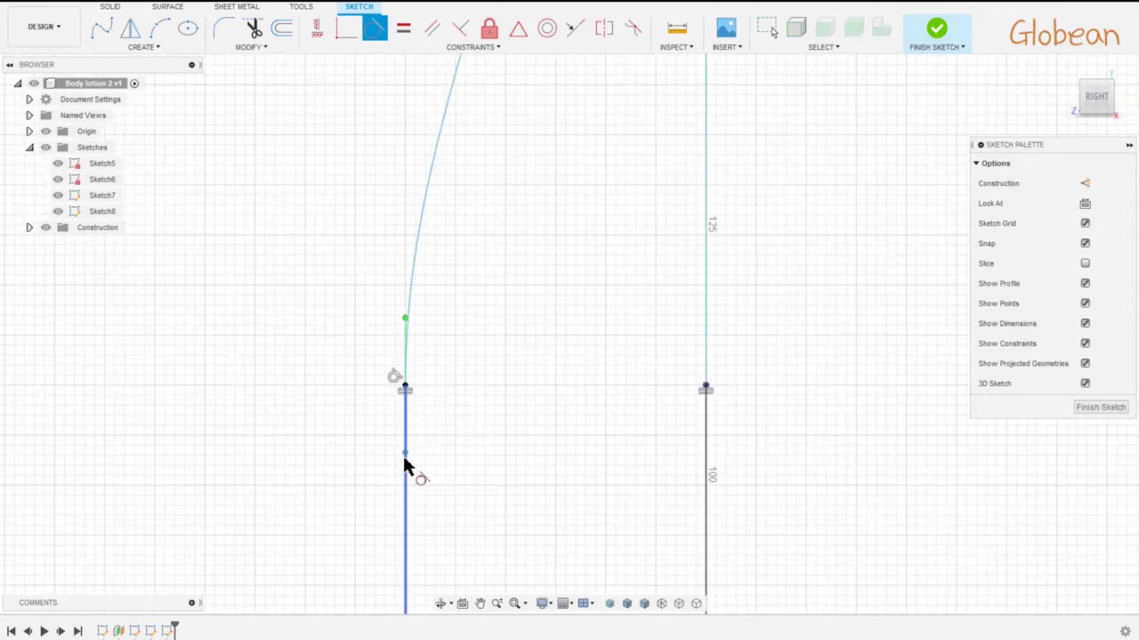
pyautogui.press('Escape')
pyautogui.moveTo(404, 321); pyautogui.dragTo(406, 326)
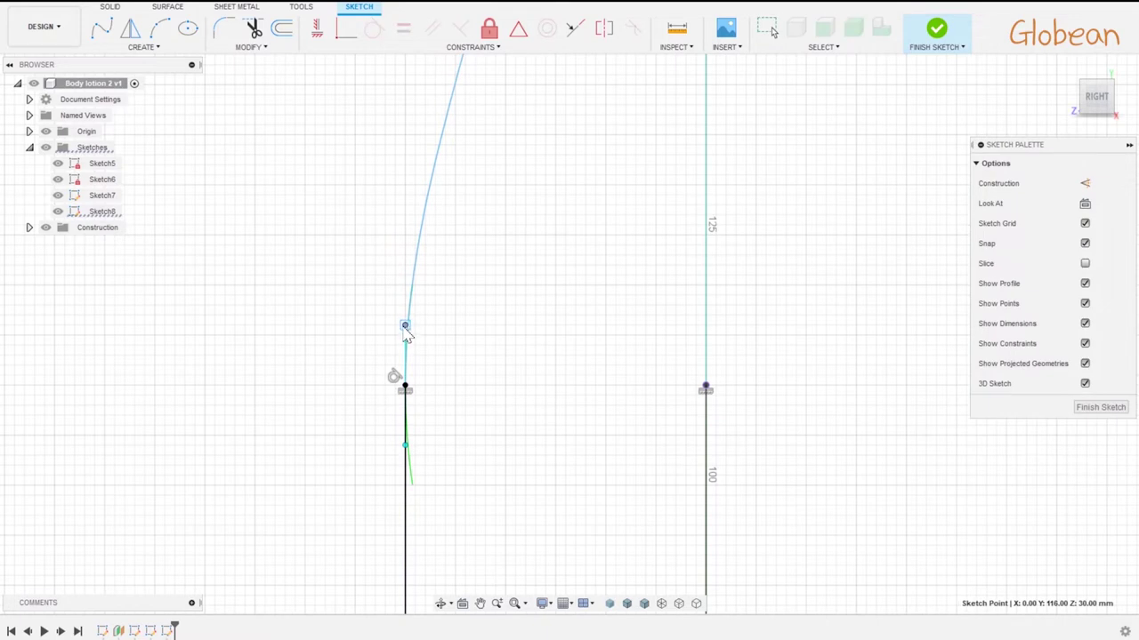
pyautogui.scroll(-5, 477, 356)
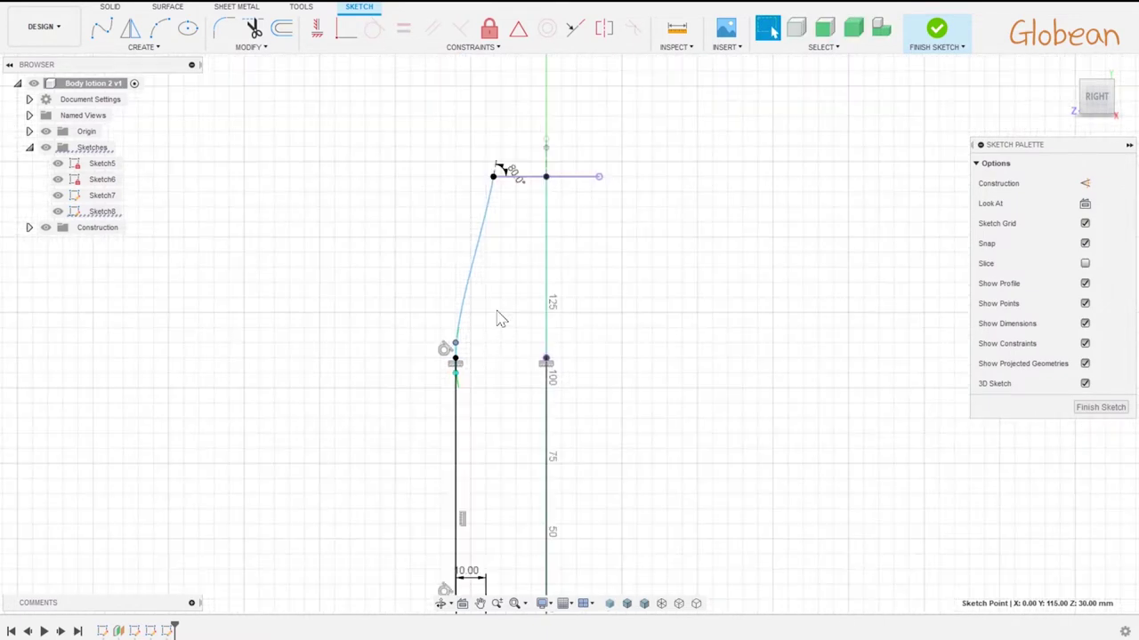
pyautogui.scroll(3, 500, 182)
# - Select the curved side spline together with the lower vertical line
pyautogui.click(496, 174)
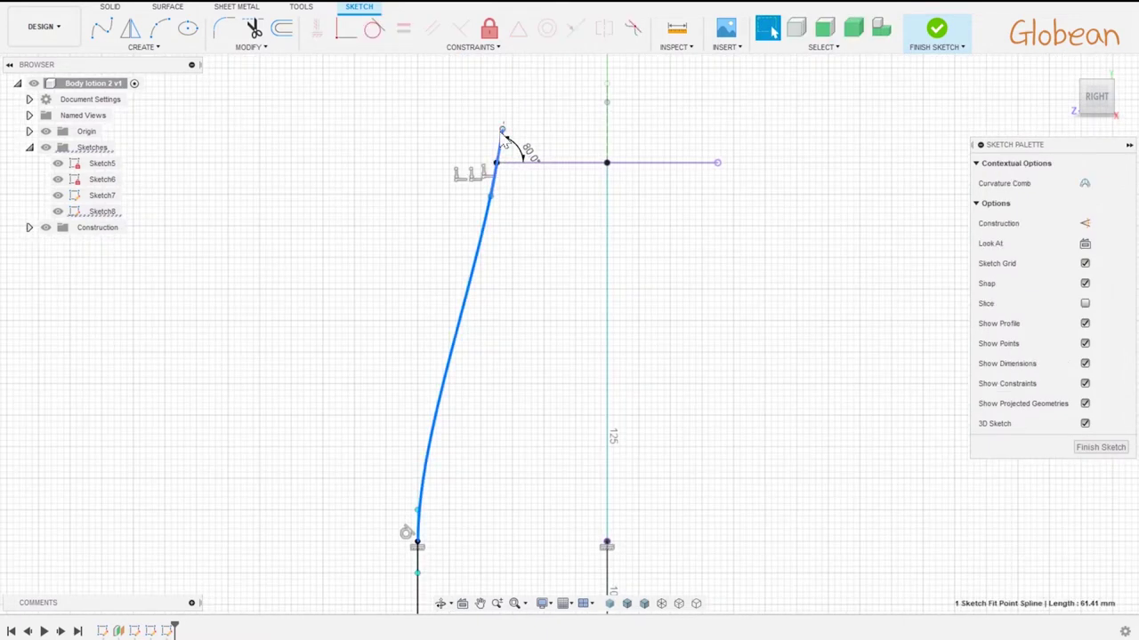
pyautogui.scroll(-1, 561, 498)
pyautogui.scroll(-2, 561, 498)
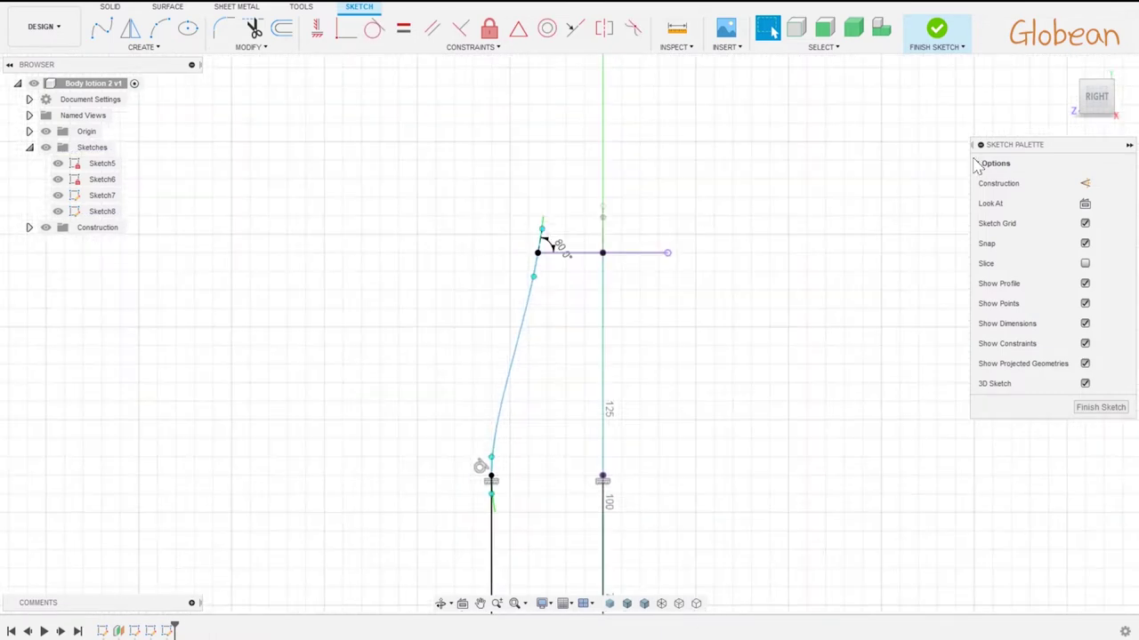
pyautogui.scroll(-2, 693, 442)
pyautogui.moveTo(693, 442); pyautogui.dragTo(788, 211, button='middle')
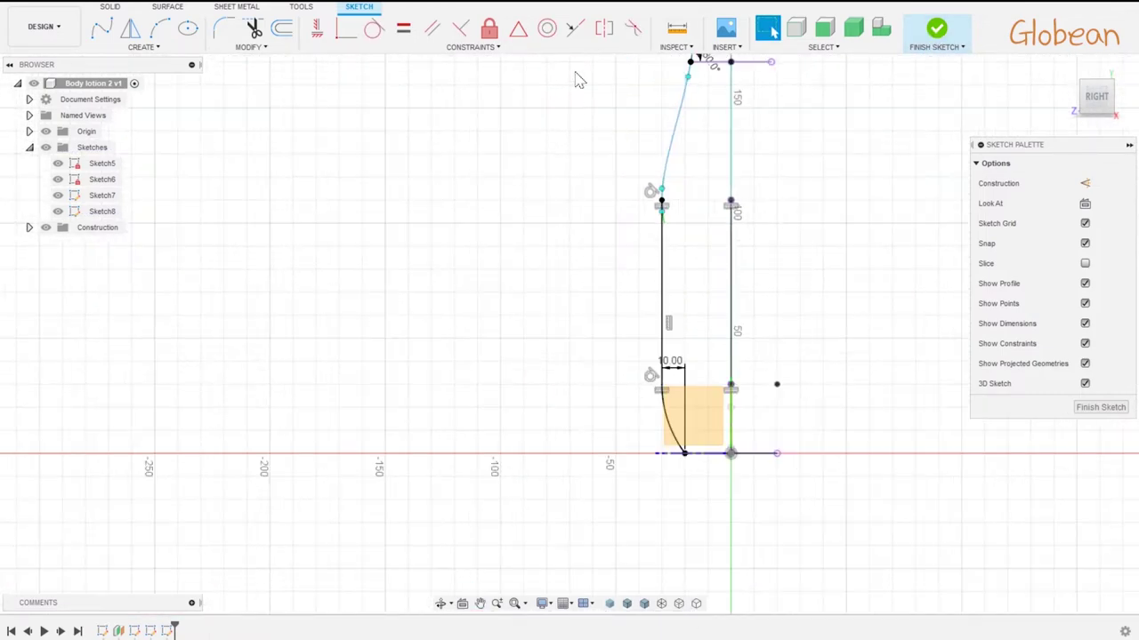
pyautogui.click(676, 138)
pyautogui.keyDown('shift'); pyautogui.click(671, 347); pyautogui.keyUp('shift')
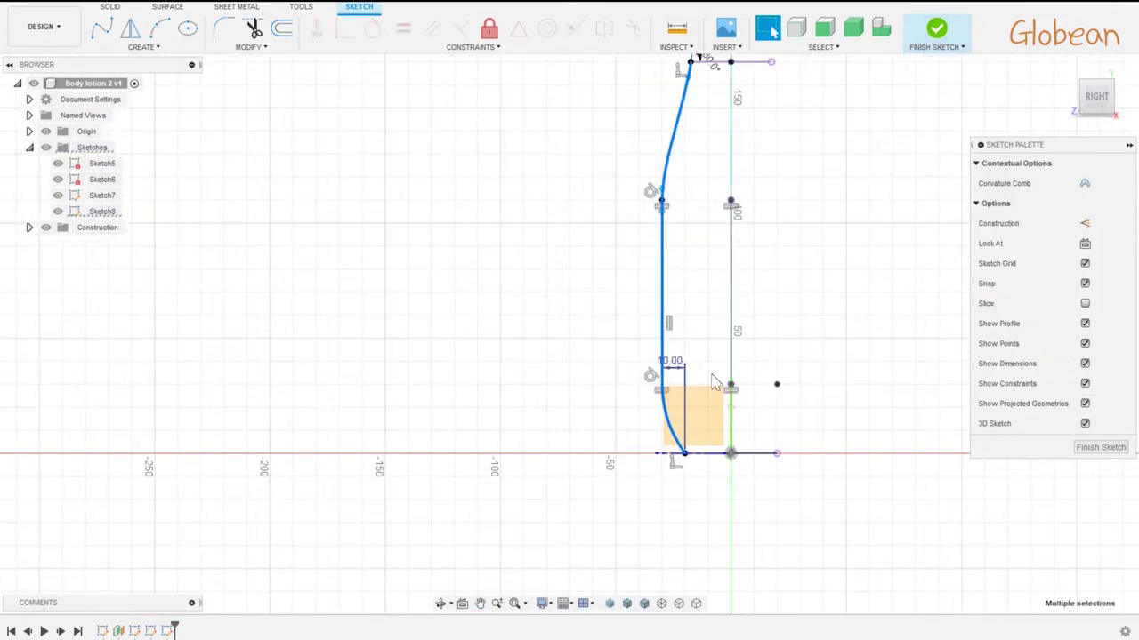
pyautogui.scroll(-1, 715, 383)
# - Mirror the selected curves across the central vertical line and finish the sketch
pyautogui.click(130, 28)
pyautogui.moveTo(736, 322)
pyautogui.keyDown('shift'); pyautogui.mouseDown(button='middle')
pyautogui.moveTo(788, 381)
pyautogui.moveTo(703, 420)
pyautogui.mouseUp(button='middle'); pyautogui.keyUp('shift')
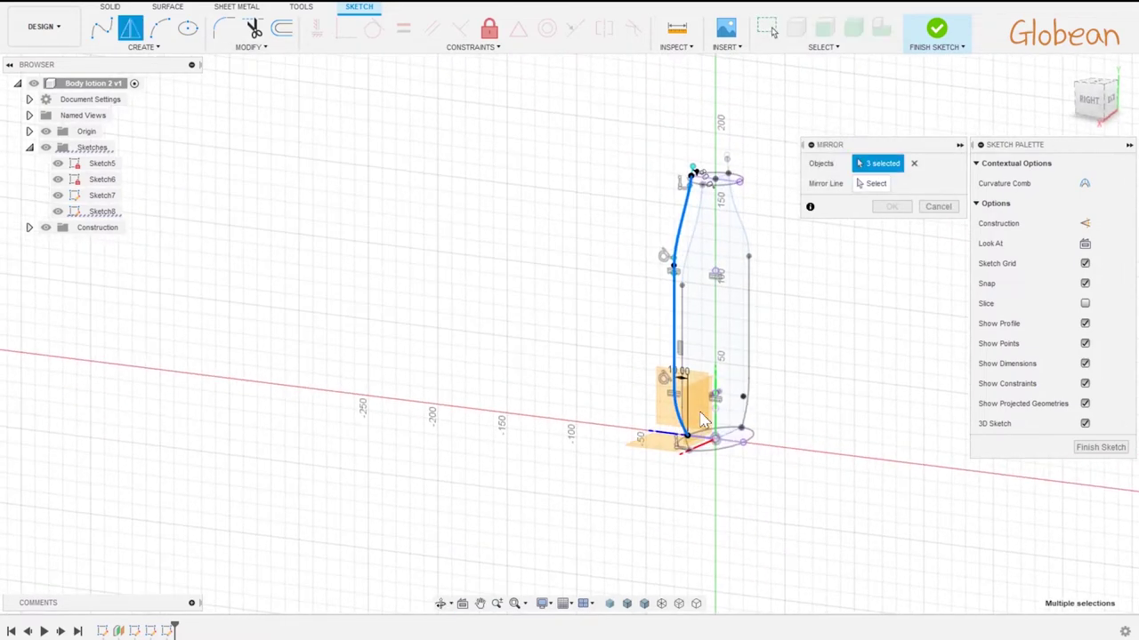
pyautogui.scroll(1, 703, 420)
pyautogui.click(876, 183)
pyautogui.click(683, 418)
pyautogui.click(892, 206)
pyautogui.moveTo(892, 206)
pyautogui.keyDown('shift'); pyautogui.mouseDown(button='middle')
pyautogui.moveTo(847, 320)
pyautogui.moveTo(889, 222)
pyautogui.mouseUp(button='middle'); pyautogui.keyUp('shift')
pyautogui.click(932, 36)
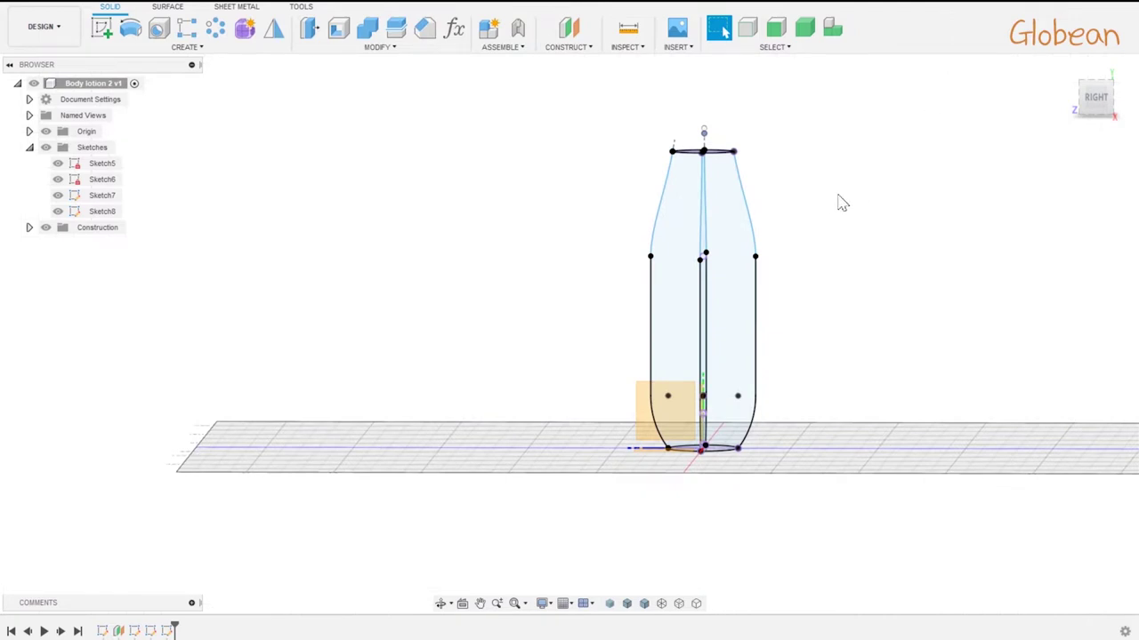
# - Rename Sketch5 through Sketch8 to buttom, top, front and side
pyautogui.scroll(1, 856, 250)
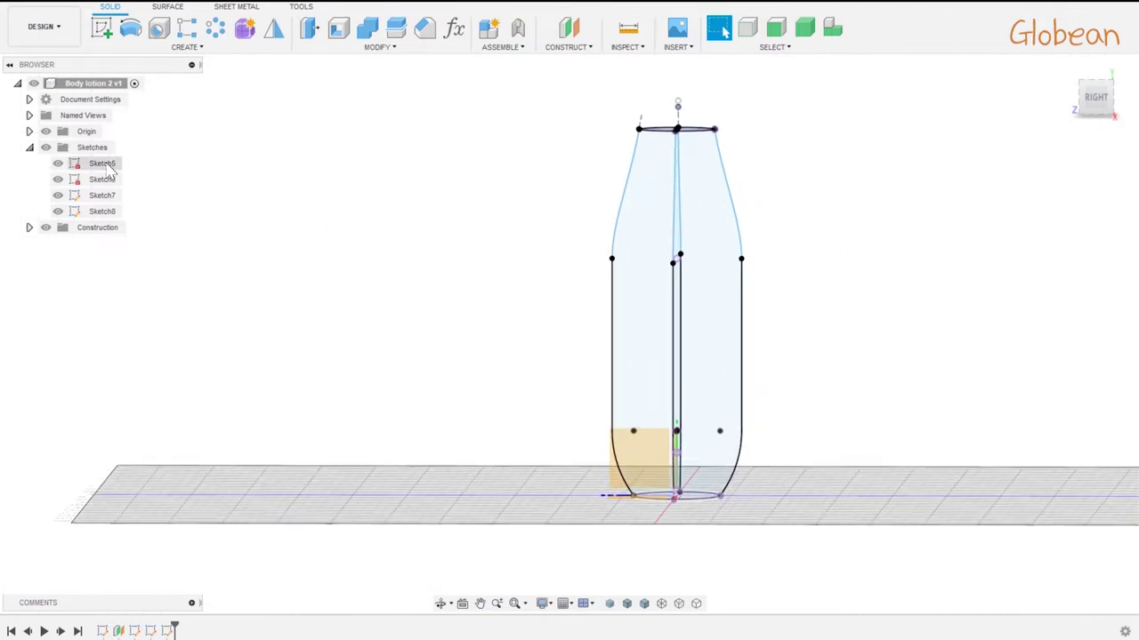
pyautogui.doubleClick(78, 163)
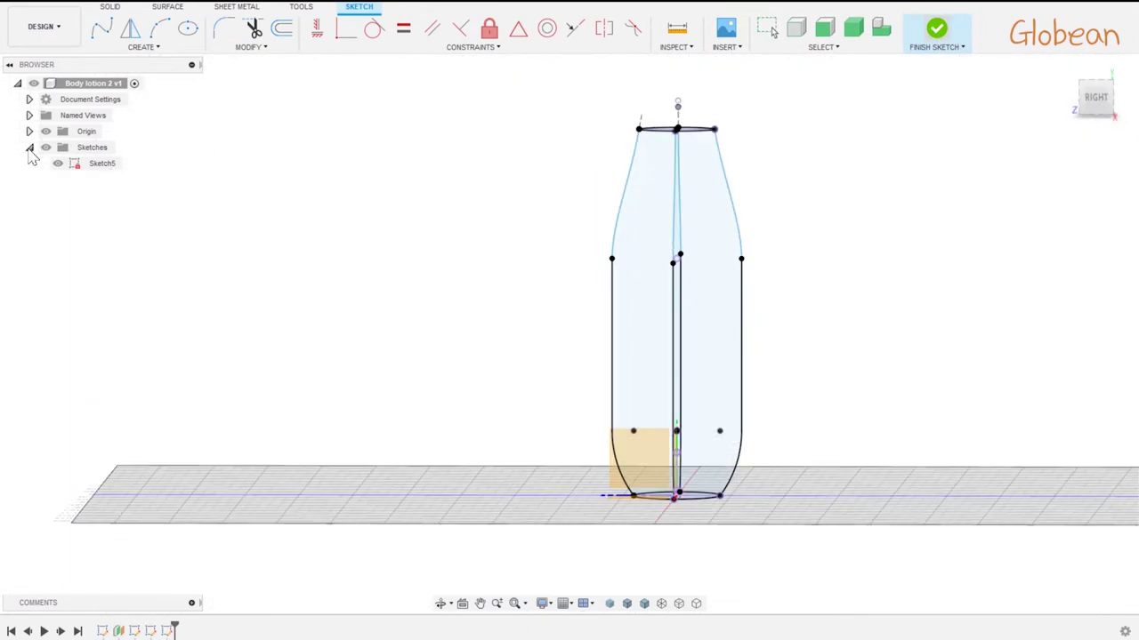
pyautogui.doubleClick(103, 163)
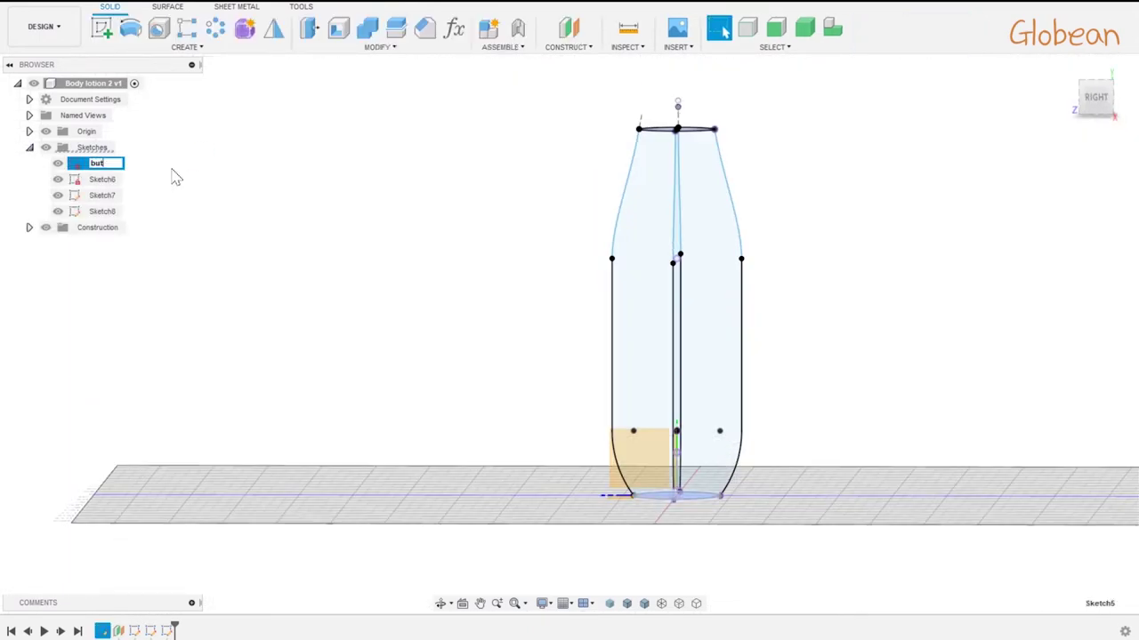
pyautogui.click(108, 182)
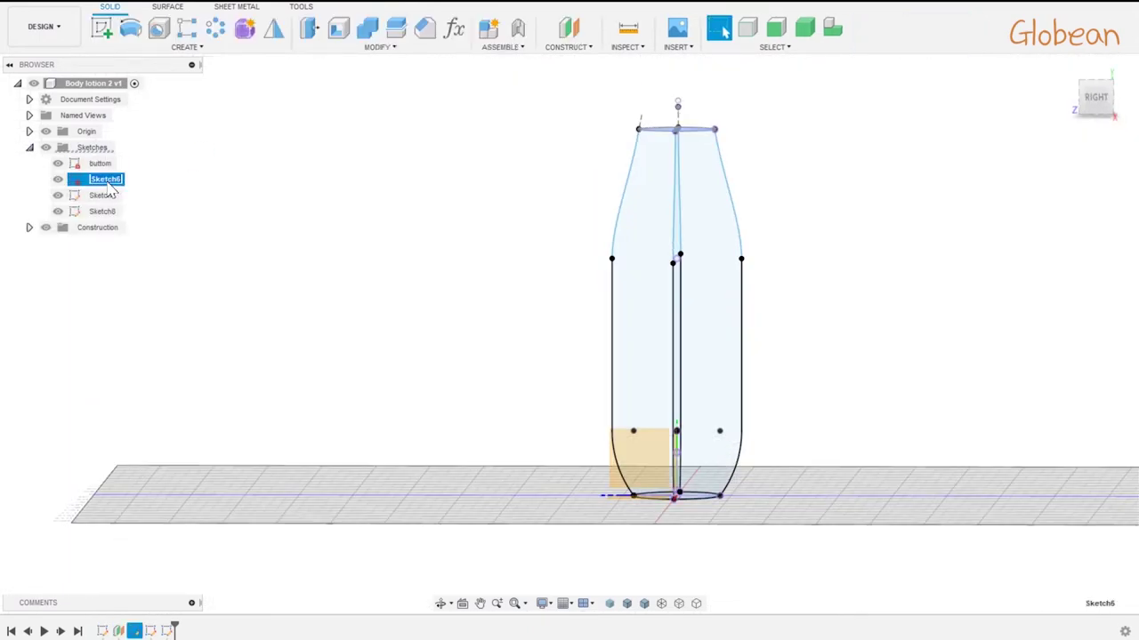
pyautogui.write('top')
pyautogui.click(109, 195)
pyautogui.write('front')
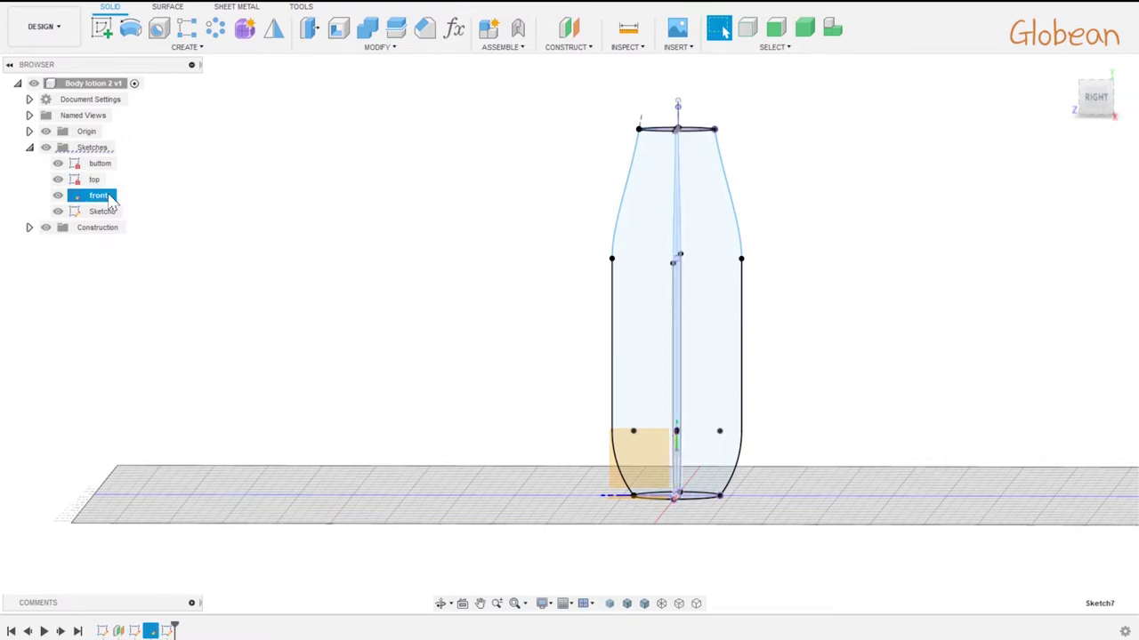
pyautogui.click(113, 212)
pyautogui.write('side')
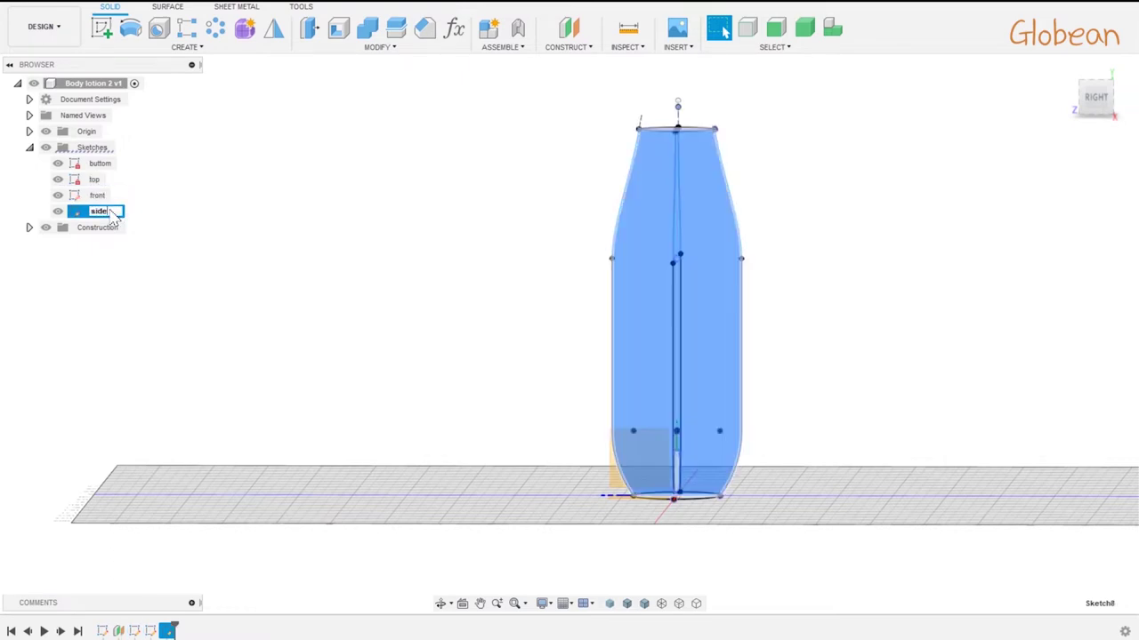
pyautogui.press('Return')
# - Reopen the side sketch for editing
pyautogui.scroll(1, 693, 343)
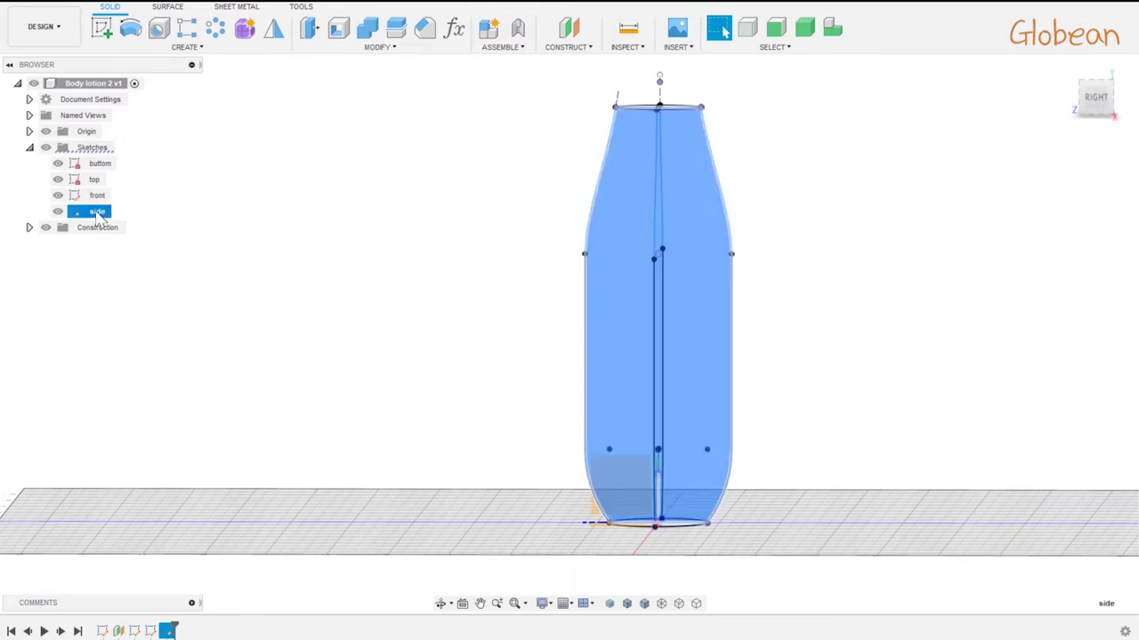
pyautogui.rightClick(97, 214)
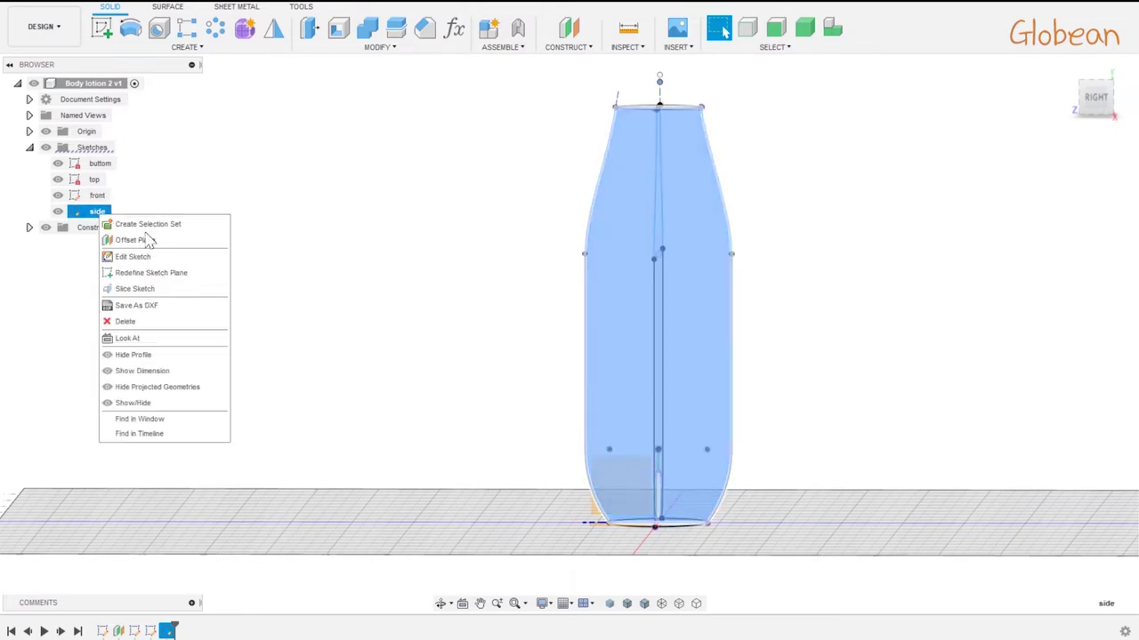
pyautogui.click(142, 257)
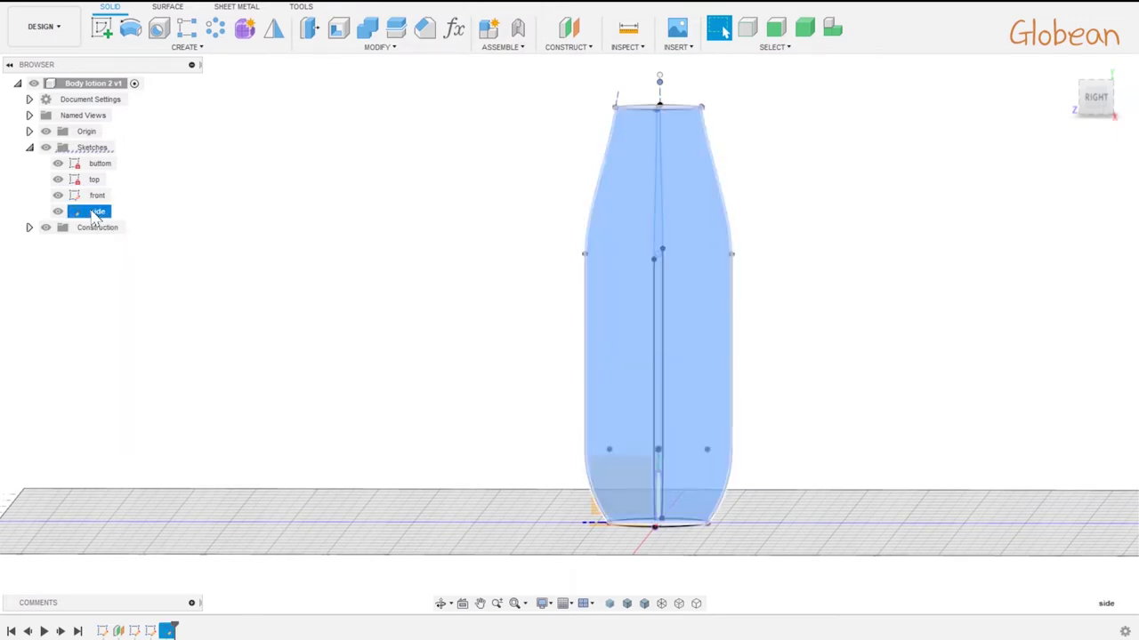
pyautogui.scroll(3, 676, 311)
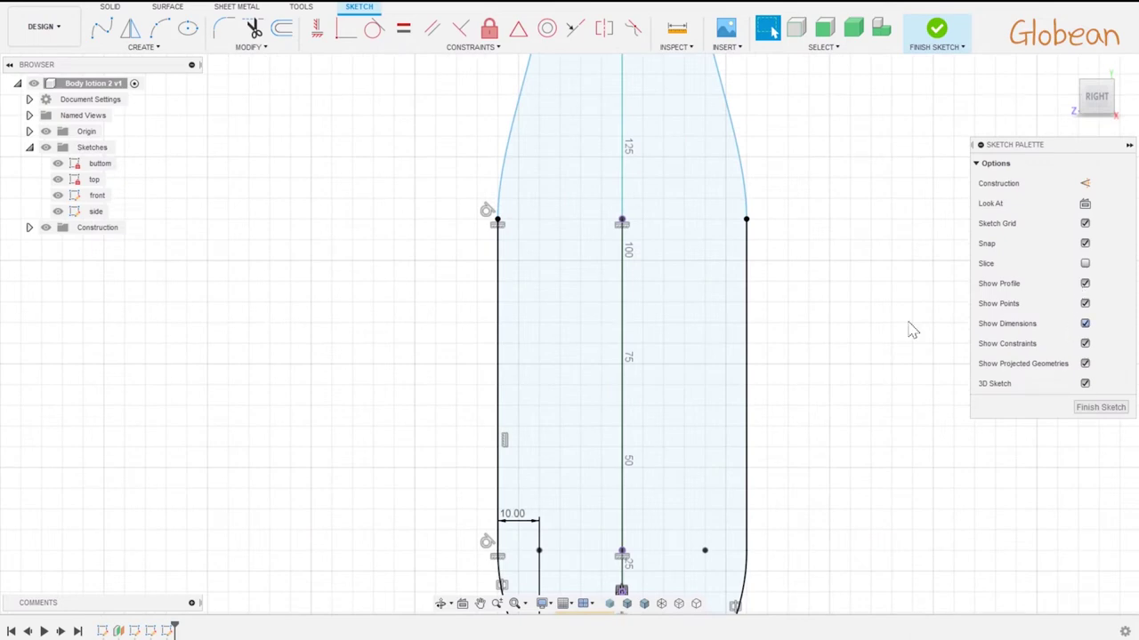
# - In the front sketch, give the lower curve a 30 mm vertical height dimension
pyautogui.doubleClick(96, 194)
pyautogui.press('d')
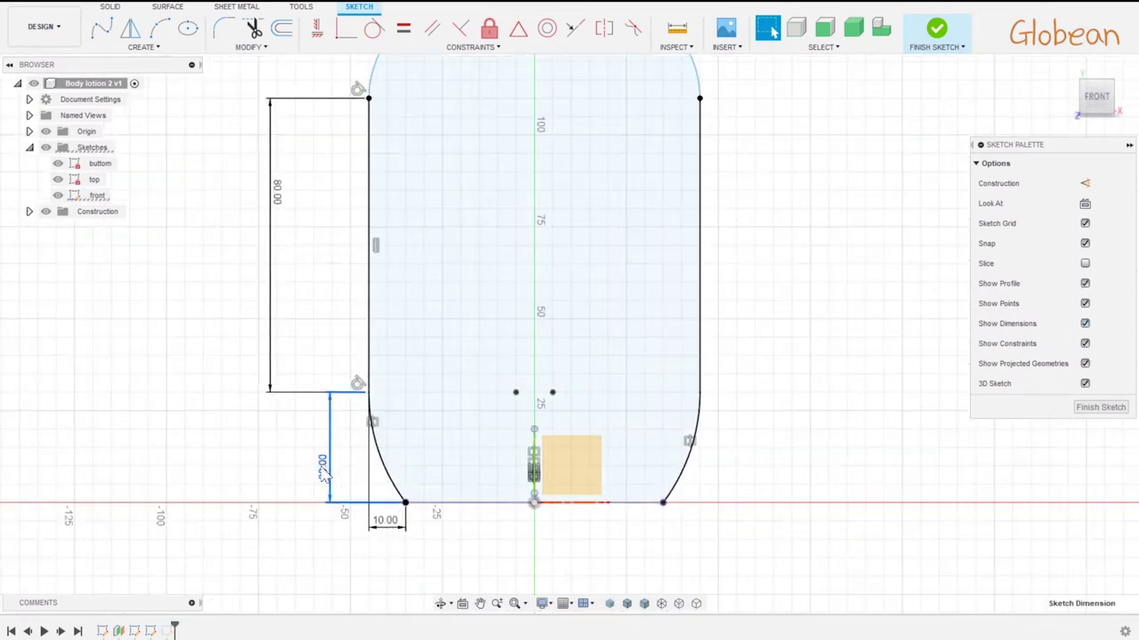
pyautogui.click(324, 476)
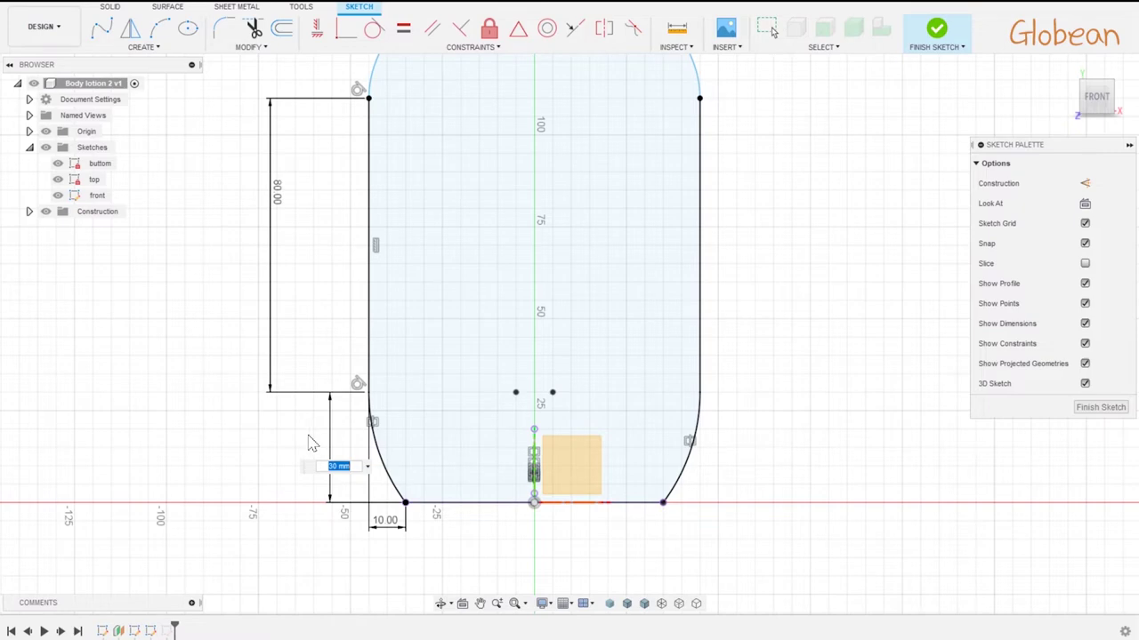
pyautogui.press('Return')
# - Show the front sketch's dimensions in the 3D view
pyautogui.rightClick(98, 194)
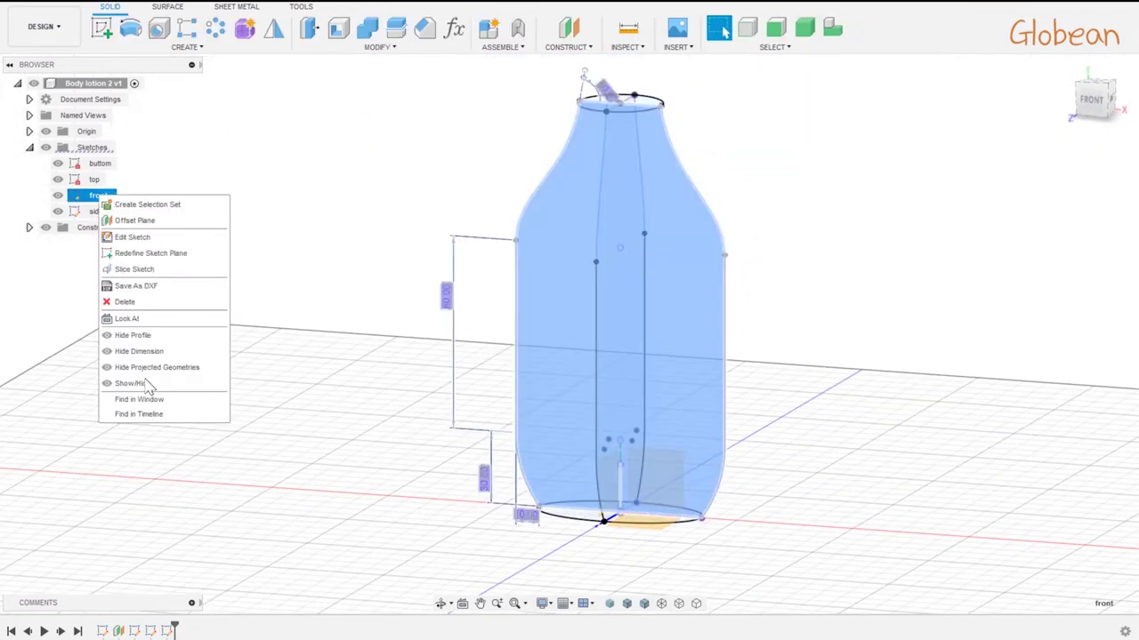
pyautogui.click(146, 359)
pyautogui.keyDown('shift'); pyautogui.moveTo(500, 223); pyautogui.dragTo(699, 198, button='middle'); pyautogui.keyUp('shift')
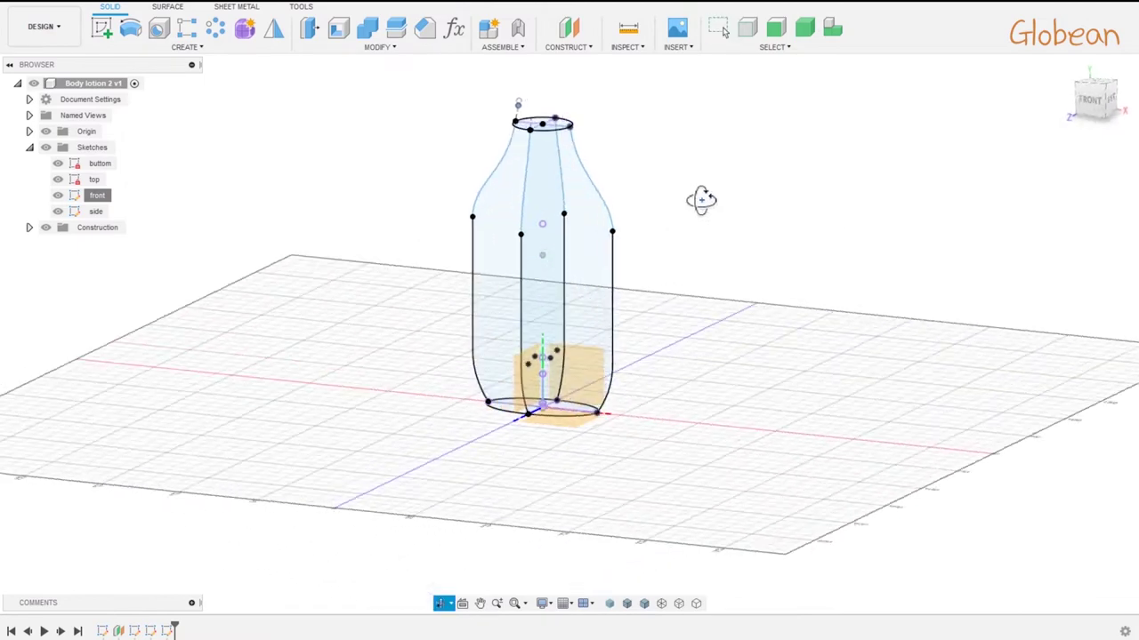
pyautogui.rightClick(98, 195)
pyautogui.click(138, 238)
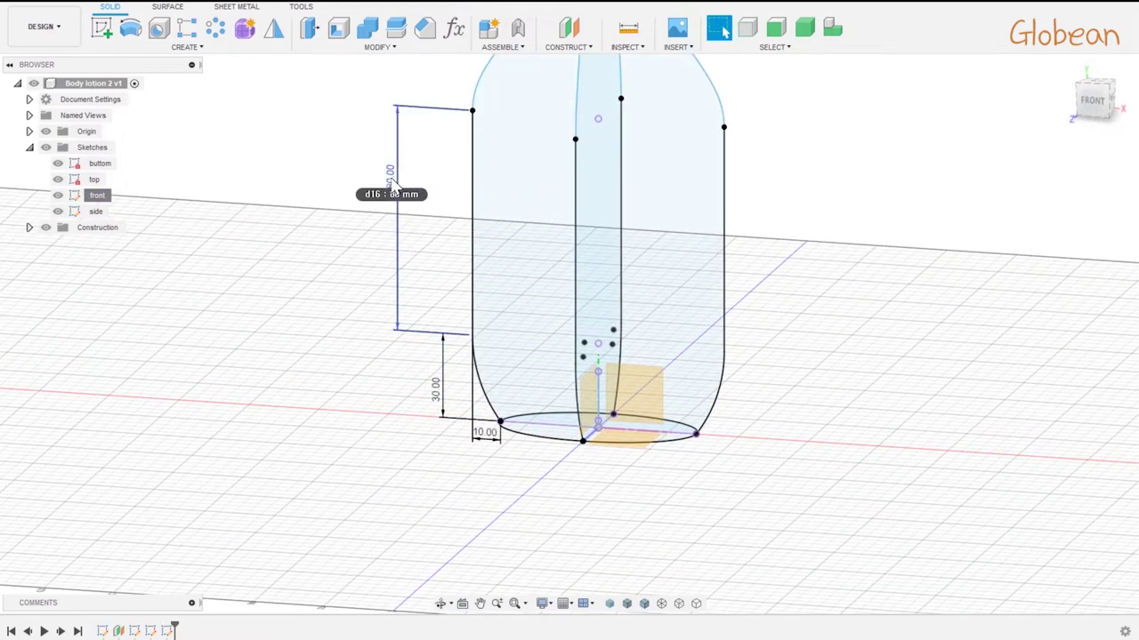
pyautogui.scroll(-5, 788, 300)
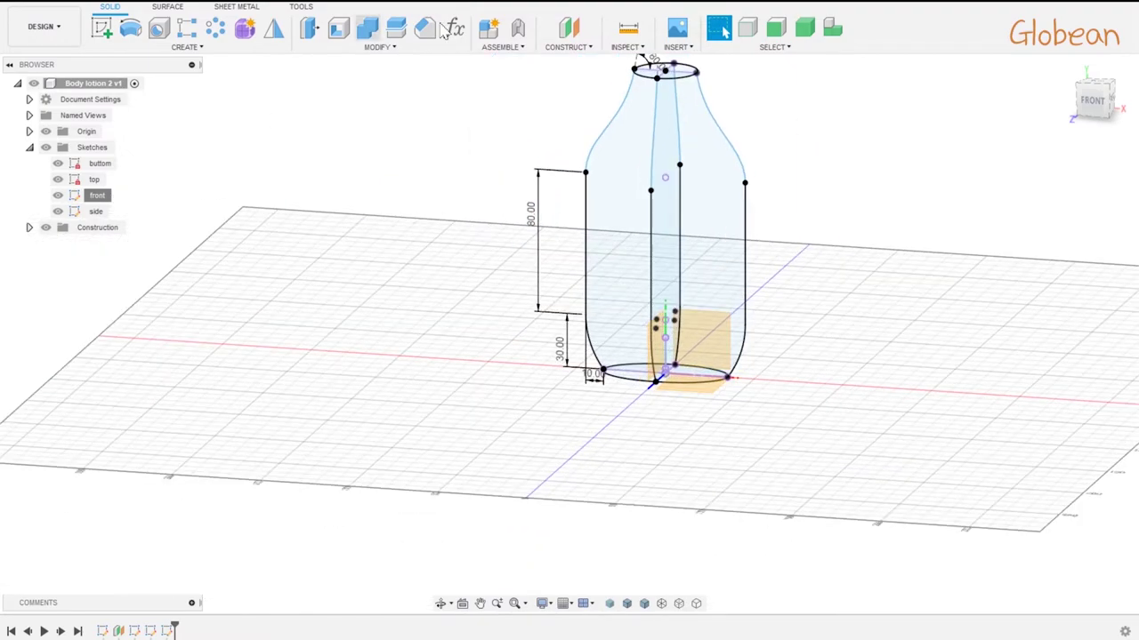
# - Offset a plane from the ground plane and create Sketch9 on it with projected bottle edges
pyautogui.click(712, 398)
pyautogui.write('d15 = d16')
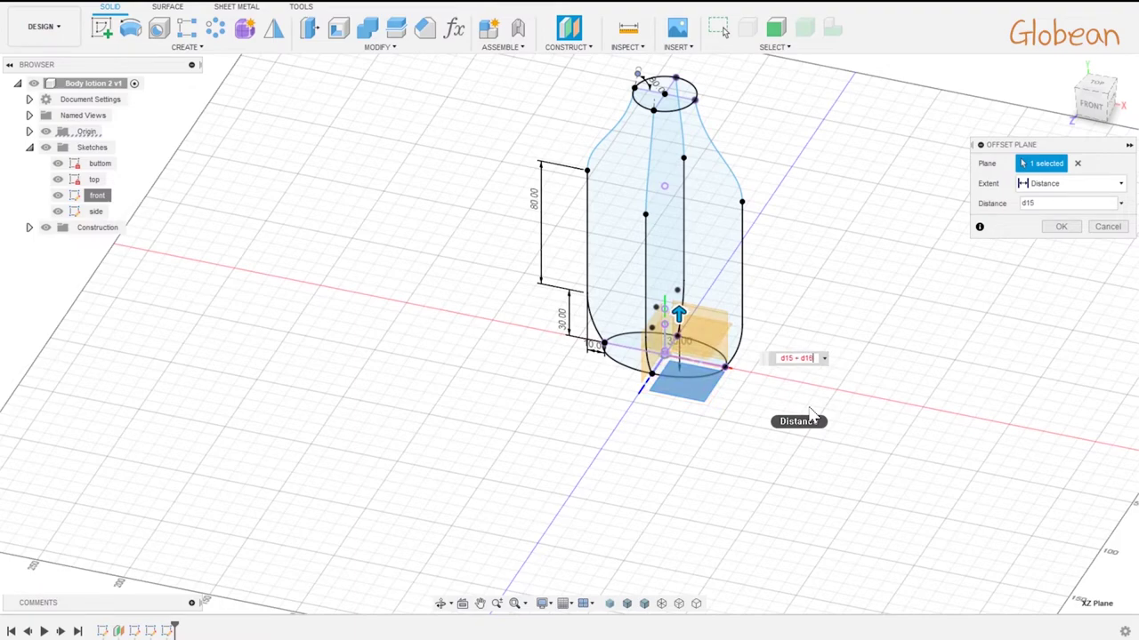
pyautogui.press('Return')
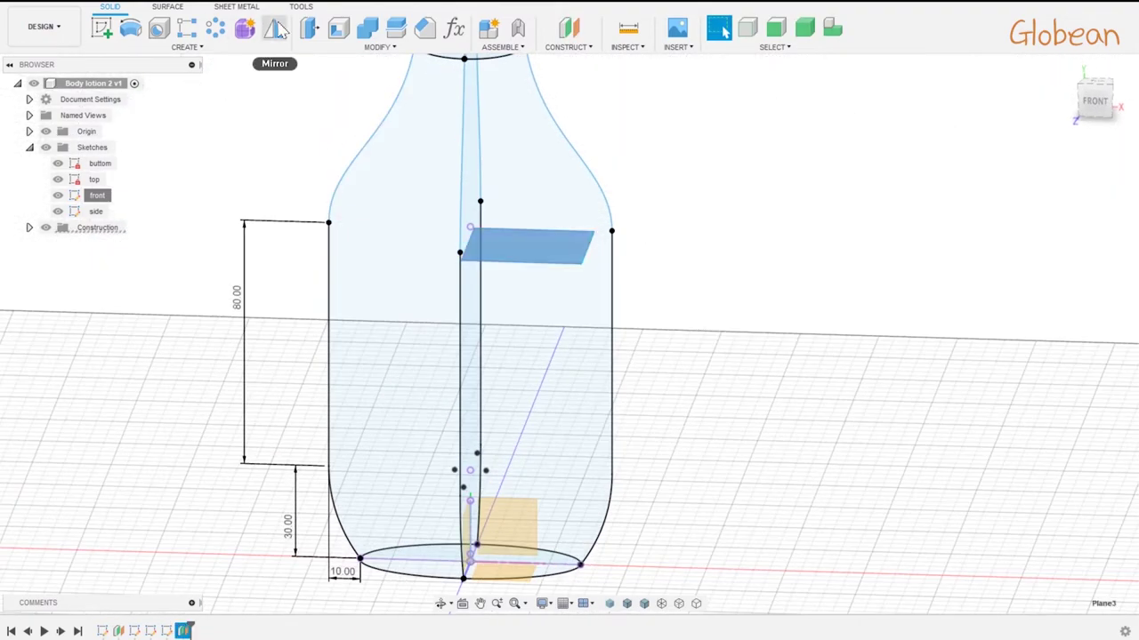
pyautogui.click(101, 28)
pyautogui.click(525, 247)
pyautogui.press('p')
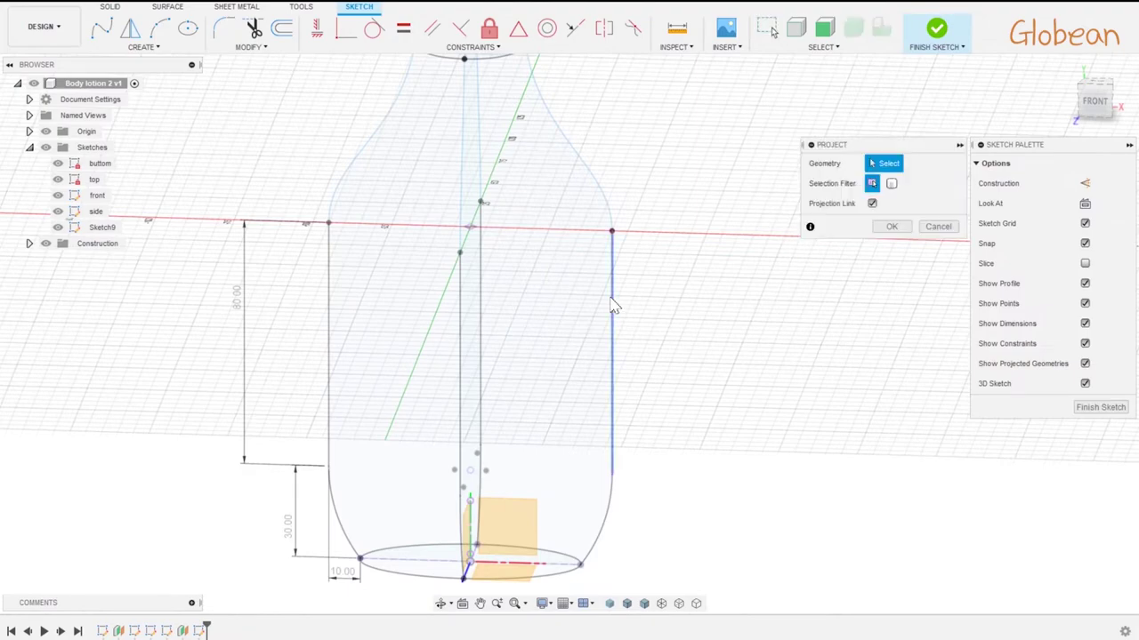
pyautogui.click(892, 226)
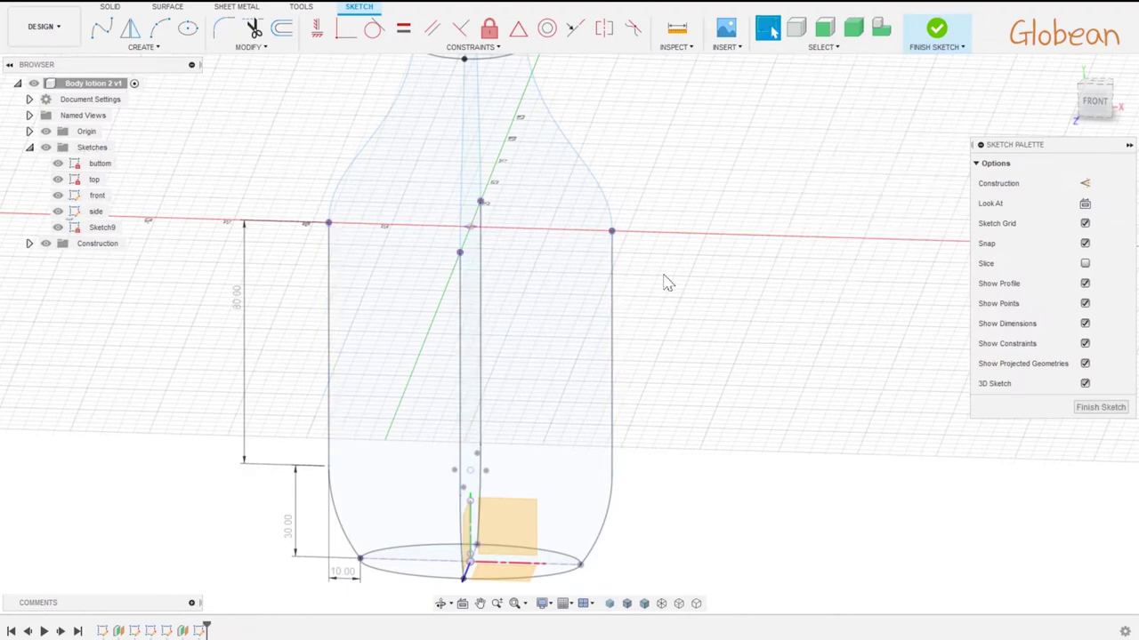
pyautogui.click(936, 29)
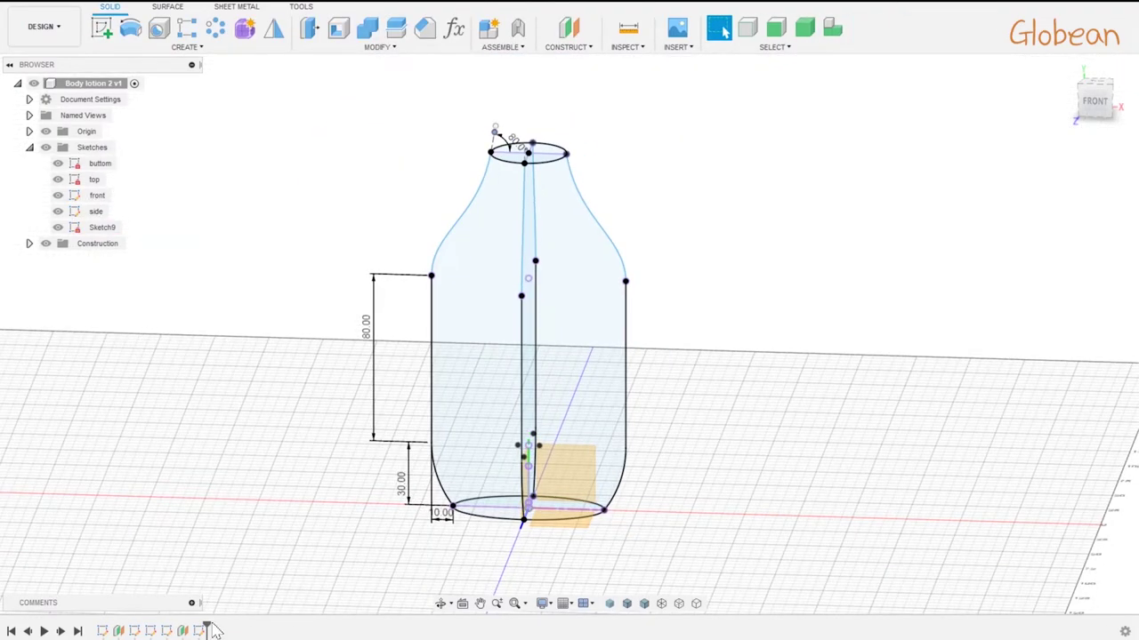
# - Offset the ellipse outward into a larger one in Sketch9 and finish the sketch
pyautogui.doubleClick(101, 227)
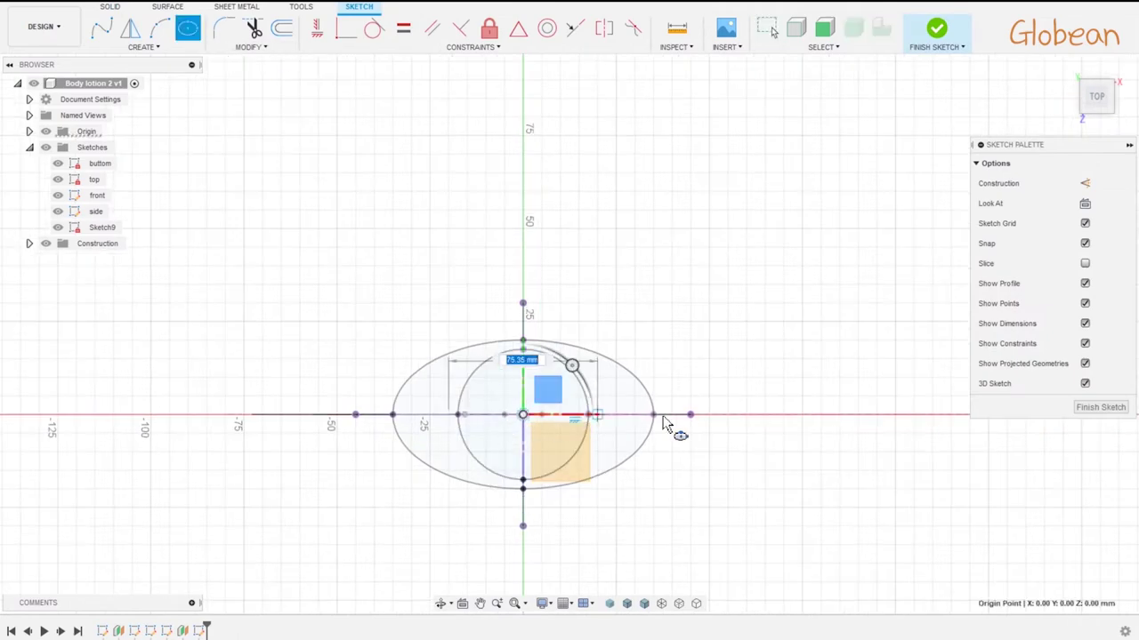
pyautogui.click(690, 415)
pyautogui.click(525, 305)
pyautogui.click(933, 37)
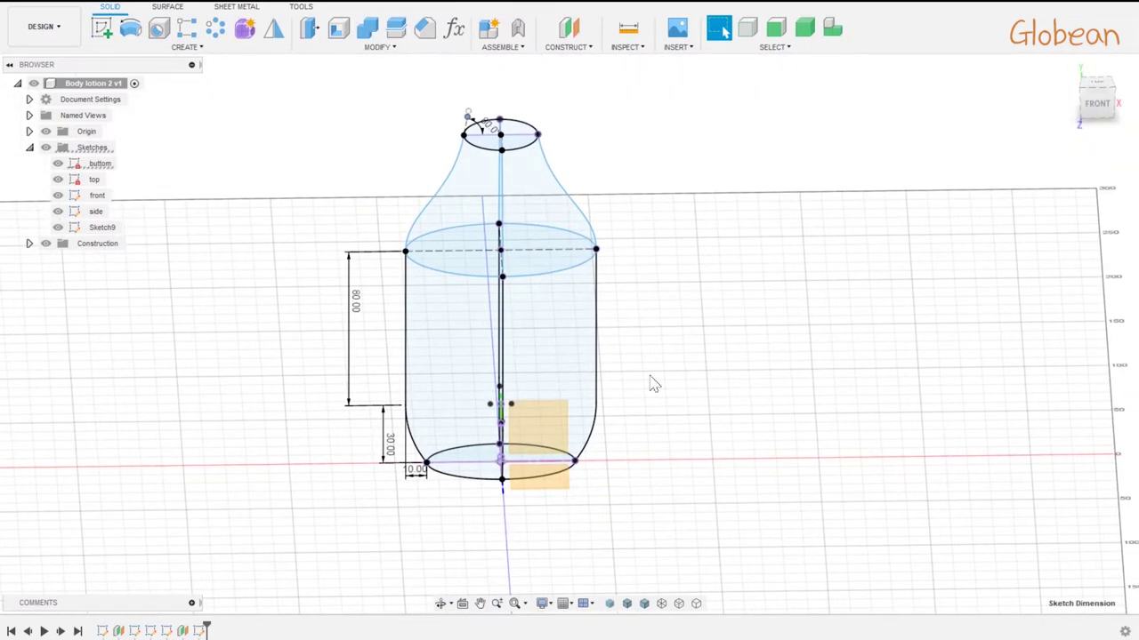
# - Create a new sketch on the plane and project the vertical side line into it
pyautogui.click(567, 30)
pyautogui.click(540, 478)
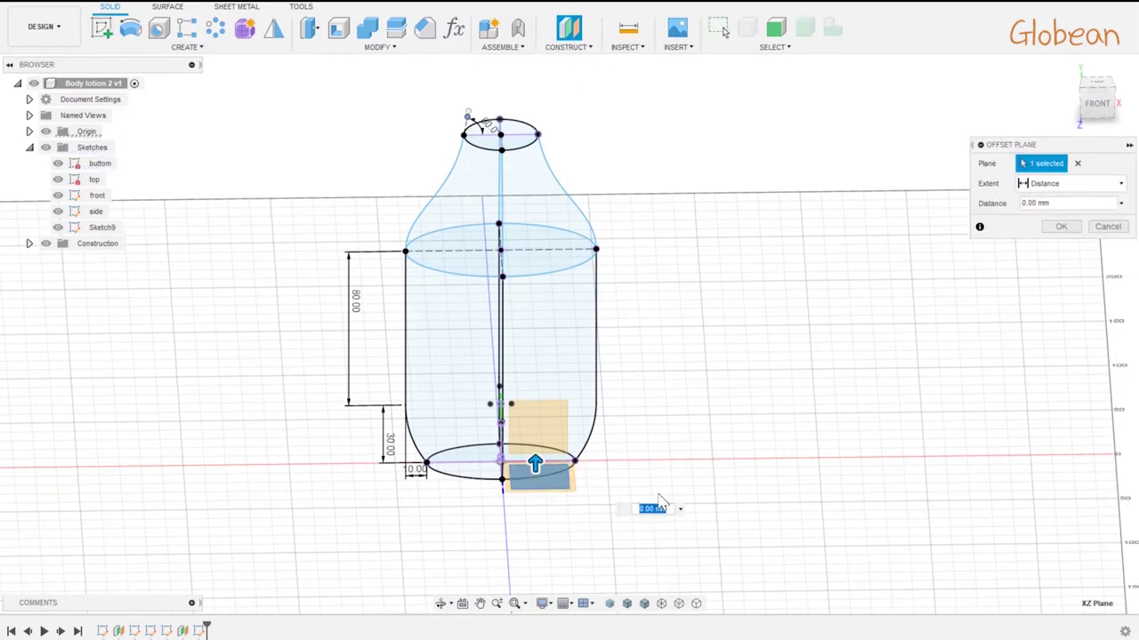
pyautogui.press('Escape')
pyautogui.scroll(3, 702, 445)
pyautogui.scroll(3, 729, 396)
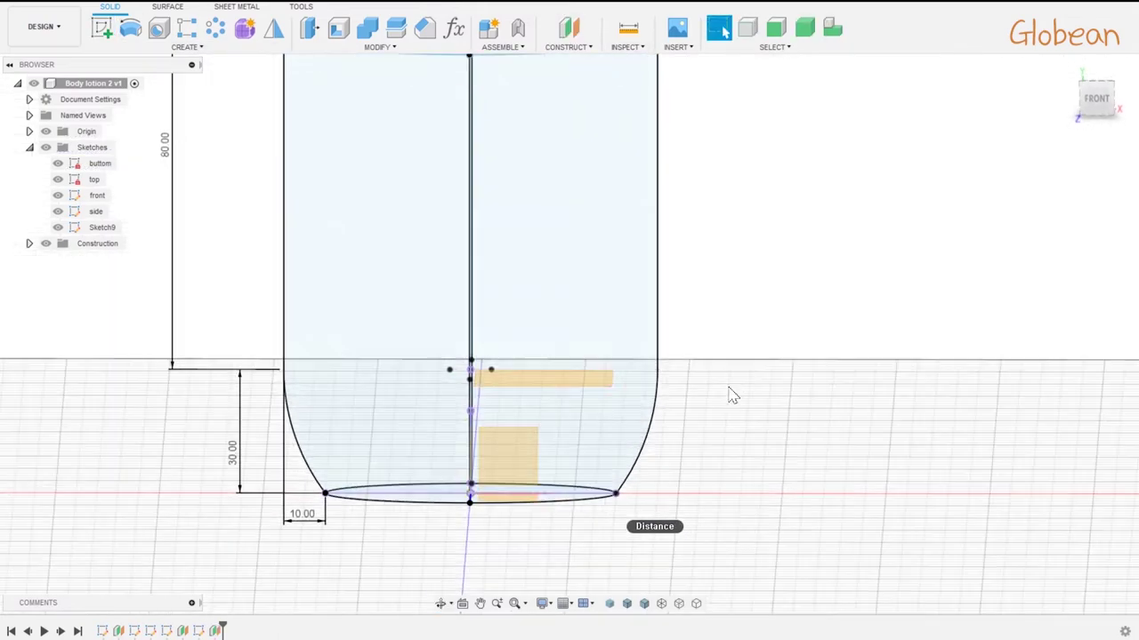
pyautogui.click(102, 27)
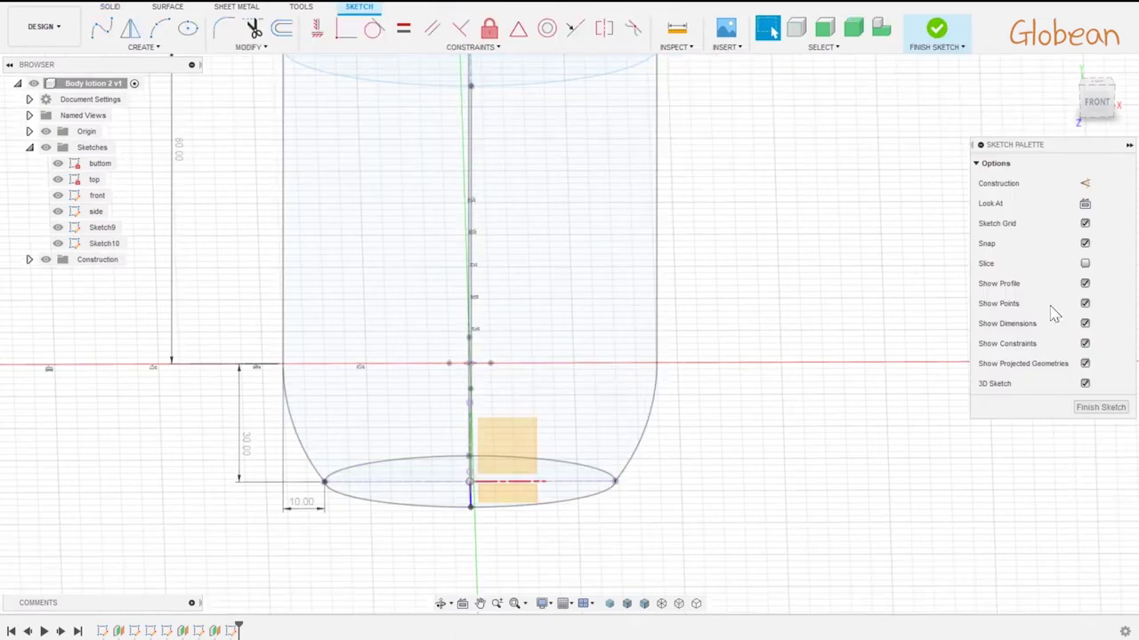
pyautogui.press('p')
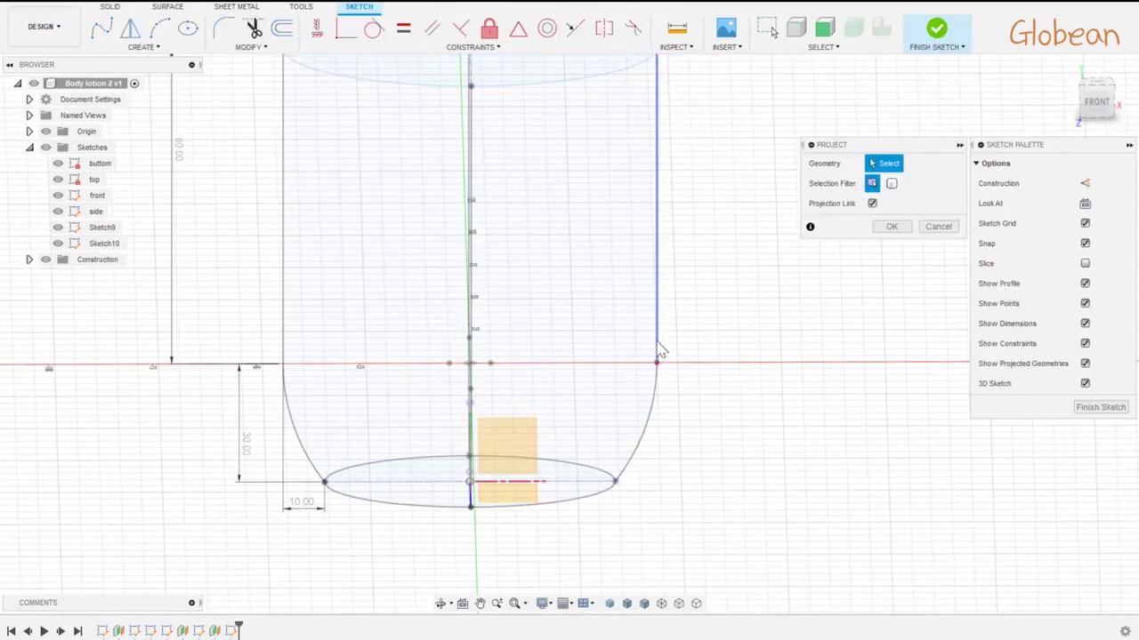
pyautogui.keyDown('shift'); pyautogui.moveTo(659, 350); pyautogui.dragTo(659, 356, button='middle'); pyautogui.keyUp('shift')
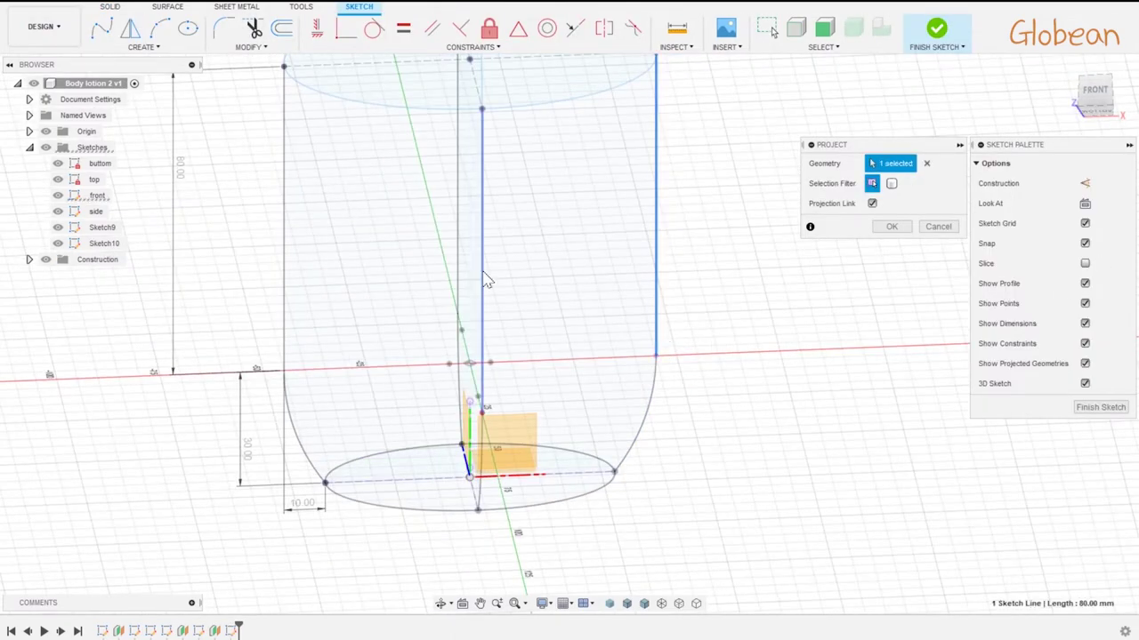
pyautogui.keyDown('shift'); pyautogui.moveTo(414, 248); pyautogui.dragTo(465, 229, button='middle'); pyautogui.keyUp('shift')
pyautogui.click(407, 223)
pyautogui.moveTo(825, 297)
pyautogui.keyDown('shift'); pyautogui.mouseDown(button='middle')
pyautogui.moveTo(742, 258)
pyautogui.moveTo(894, 232)
pyautogui.moveTo(706, 330)
pyautogui.moveTo(371, 376)
pyautogui.moveTo(613, 563)
pyautogui.mouseUp(button='middle'); pyautogui.keyUp('shift')
pyautogui.click(892, 227)
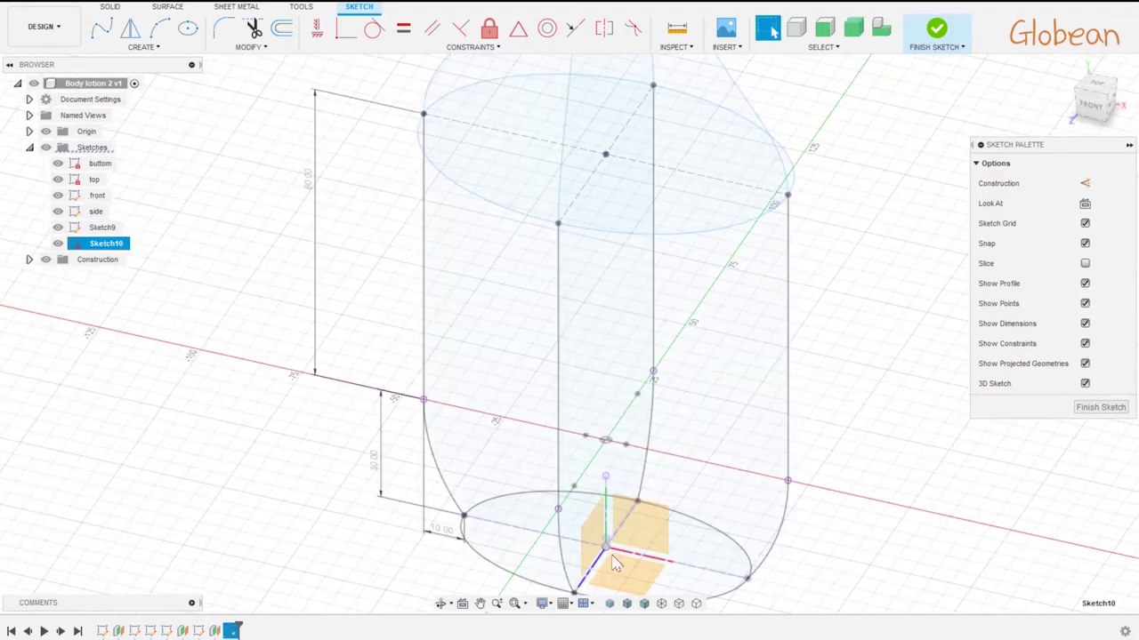
# - Draw the ellipse cross-section at the top of the 30 mm base section and finish Sketch10
pyautogui.click(189, 29)
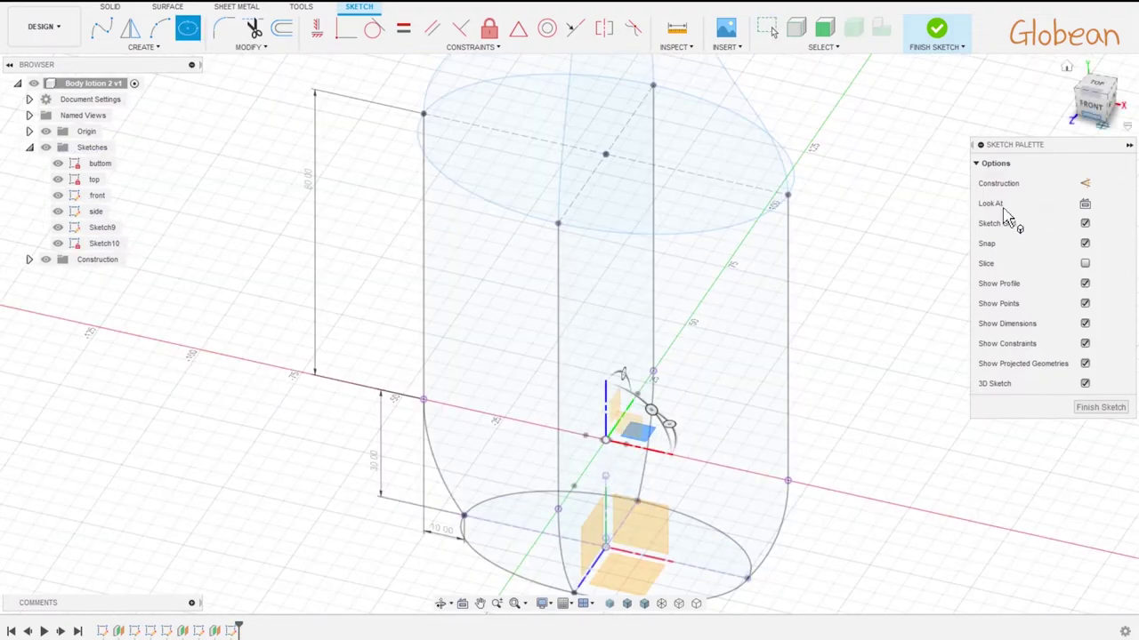
pyautogui.click(1085, 203)
pyautogui.moveTo(590, 355)
pyautogui.keyDown('shift'); pyautogui.mouseDown(button='middle')
pyautogui.moveTo(740, 338)
pyautogui.moveTo(762, 526)
pyautogui.moveTo(655, 381)
pyautogui.mouseUp(button='middle'); pyautogui.keyUp('shift')
pyautogui.click(1085, 203)
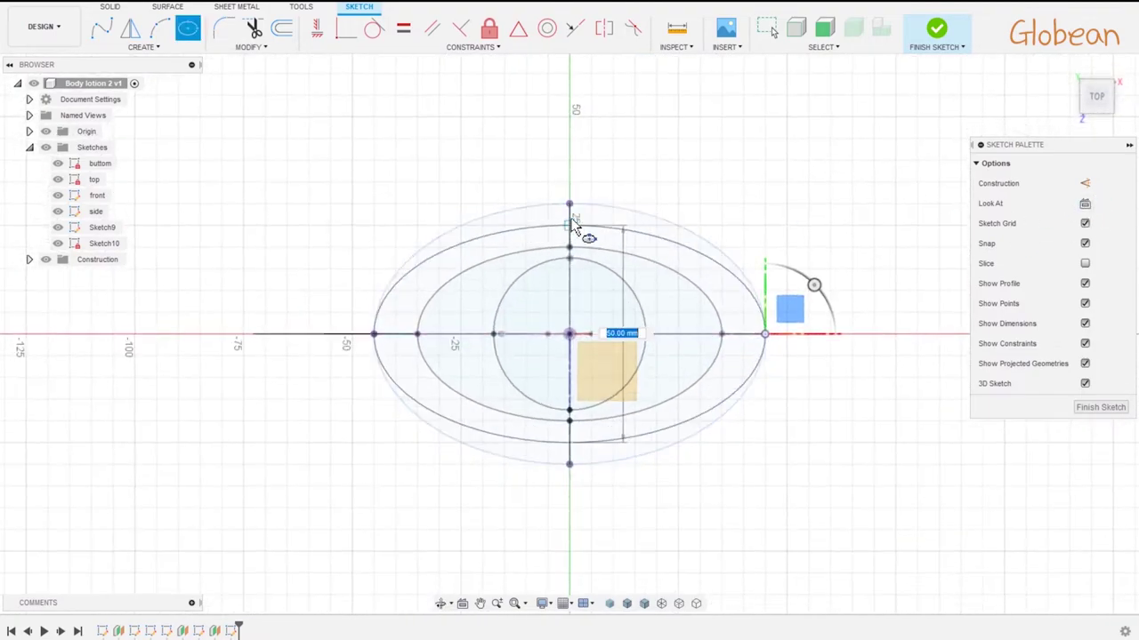
pyautogui.moveTo(596, 221)
pyautogui.keyDown('shift'); pyautogui.mouseDown(button='middle')
pyautogui.moveTo(584, 234)
pyautogui.moveTo(572, 186)
pyautogui.moveTo(582, 217)
pyautogui.mouseUp(button='middle'); pyautogui.keyUp('shift')
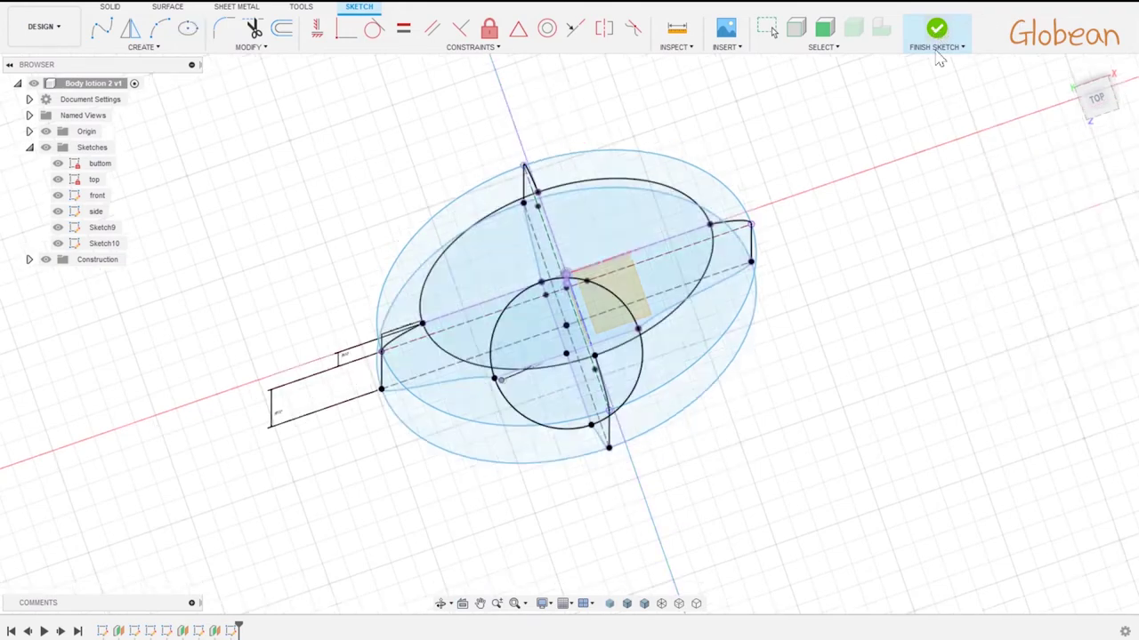
pyautogui.click(937, 31)
pyautogui.keyDown('shift'); pyautogui.moveTo(770, 452); pyautogui.dragTo(767, 427, button='middle'); pyautogui.keyUp('shift')
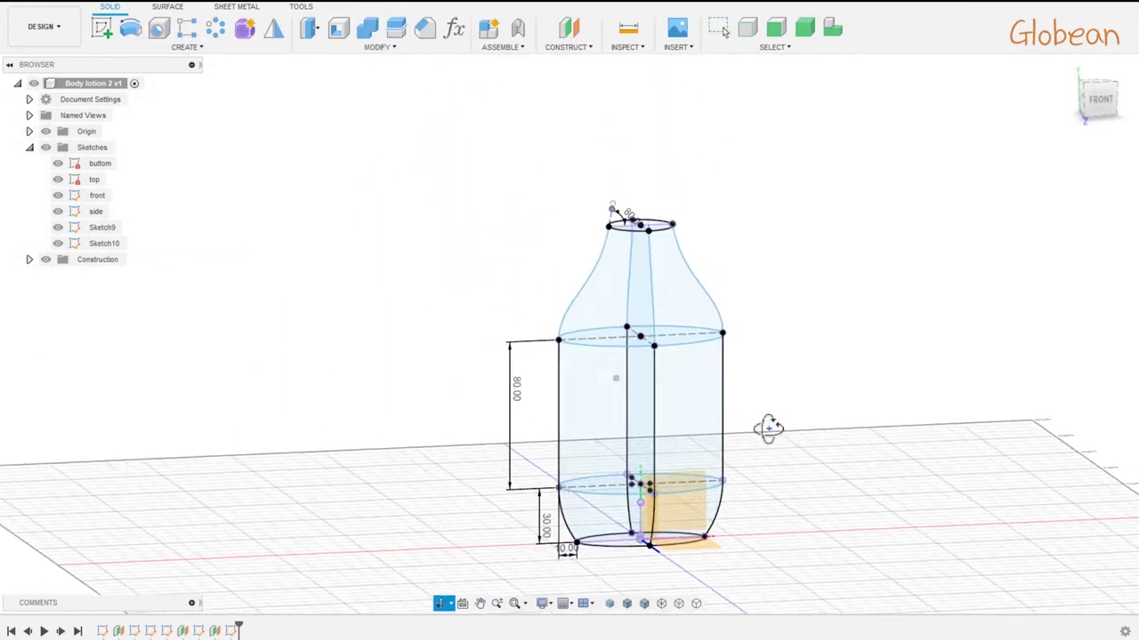
# - Loft through the bottom, lower, shoulder and neck-top profiles in order
pyautogui.click(186, 46)
pyautogui.click(142, 165)
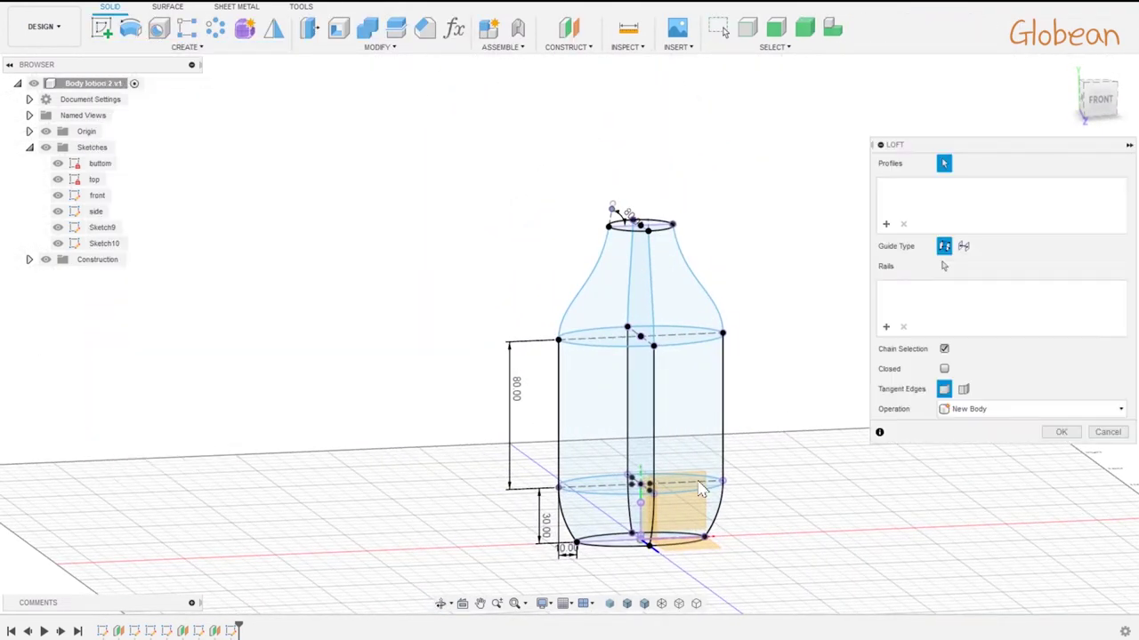
pyautogui.scroll(5, 663, 523)
pyautogui.click(569, 544)
pyautogui.click(653, 383)
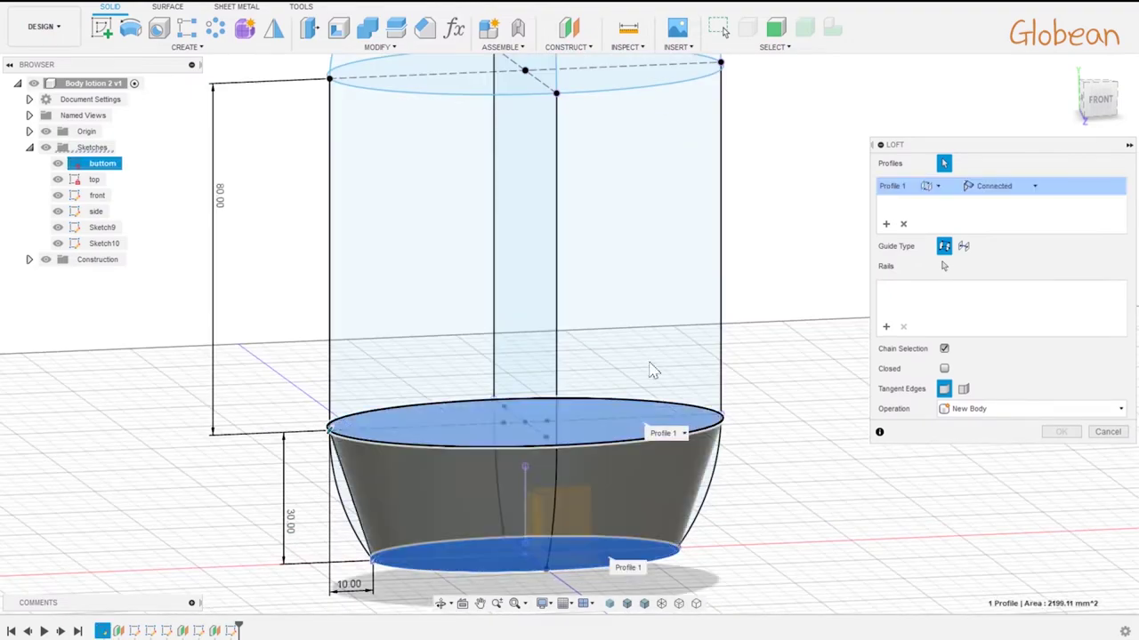
pyautogui.scroll(-3, 621, 185)
pyautogui.click(621, 185)
pyautogui.scroll(-4, 615, 98)
pyautogui.scroll(5, 610, 85)
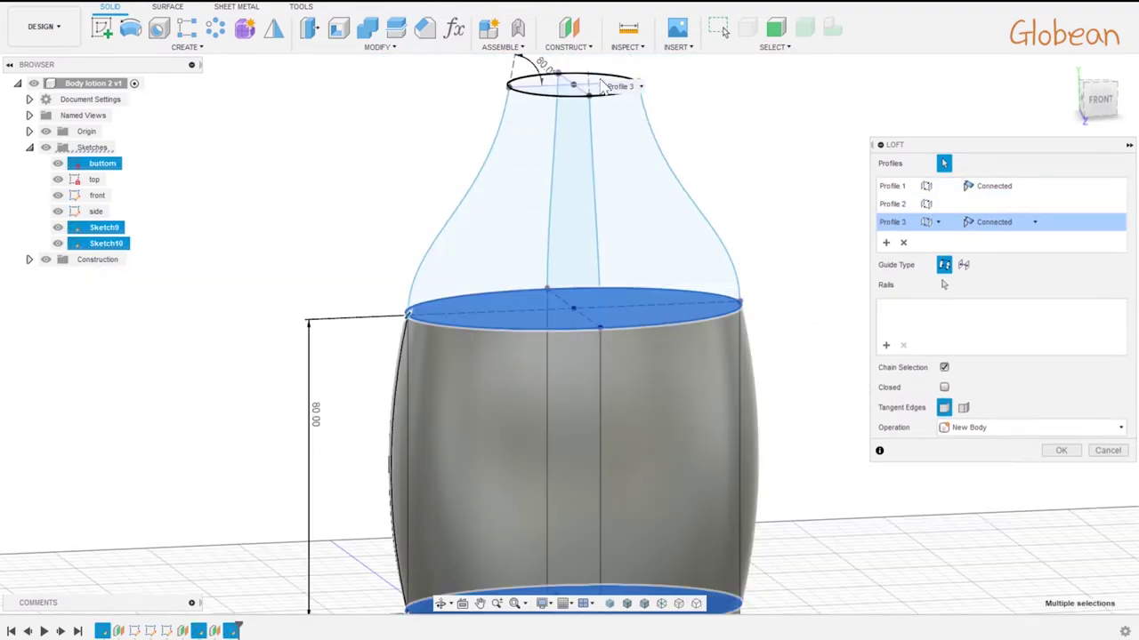
pyautogui.click(603, 84)
pyautogui.scroll(-3, 581, 348)
pyautogui.scroll(2, 581, 347)
# - Add the four side curves as loft rails and create the bottle body
pyautogui.click(944, 304)
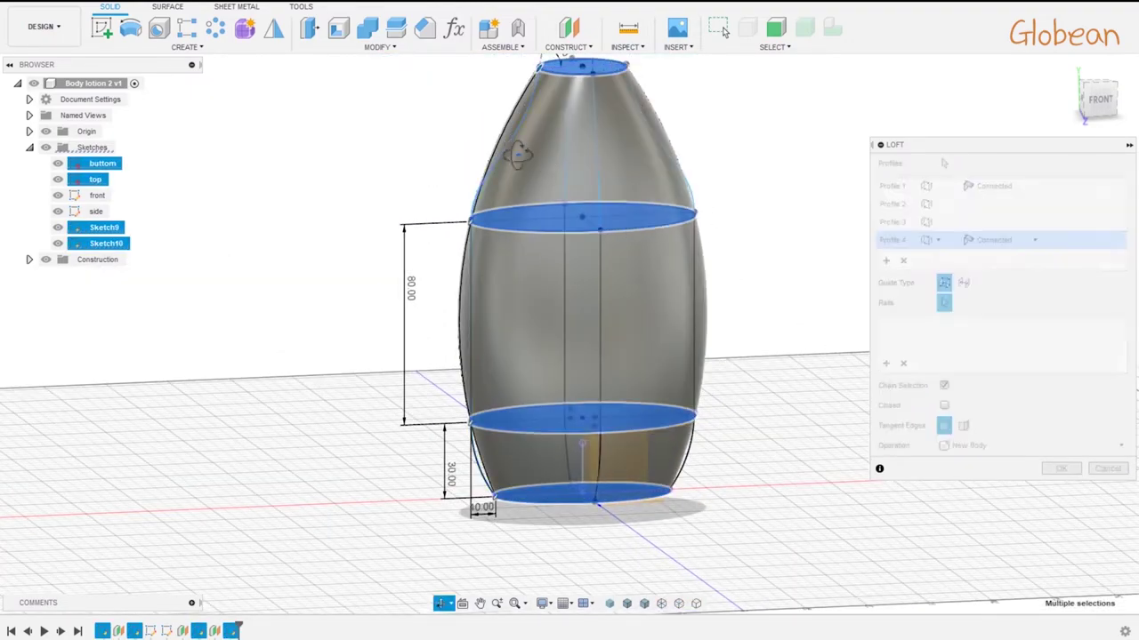
pyautogui.keyDown('shift'); pyautogui.moveTo(512, 107); pyautogui.dragTo(507, 147, button='middle'); pyautogui.keyUp('shift')
pyautogui.scroll(3, 515, 128)
pyautogui.click(525, 165)
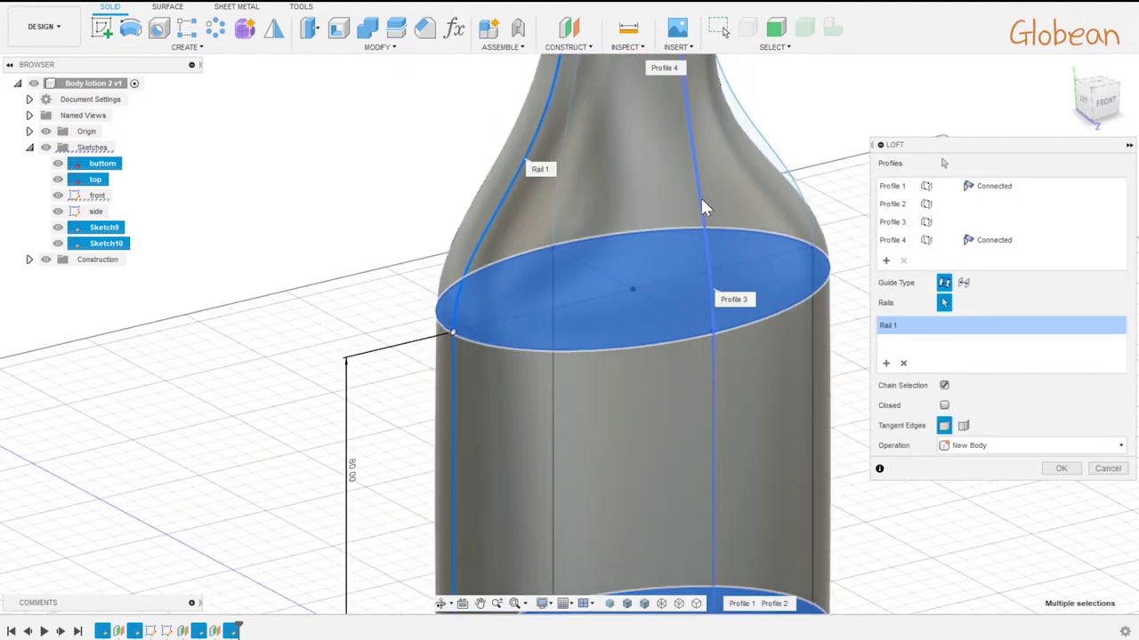
pyautogui.keyDown('shift'); pyautogui.moveTo(700, 196); pyautogui.dragTo(655, 224, button='middle'); pyautogui.keyUp('shift')
pyautogui.click(655, 223)
pyautogui.scroll(-3, 799, 167)
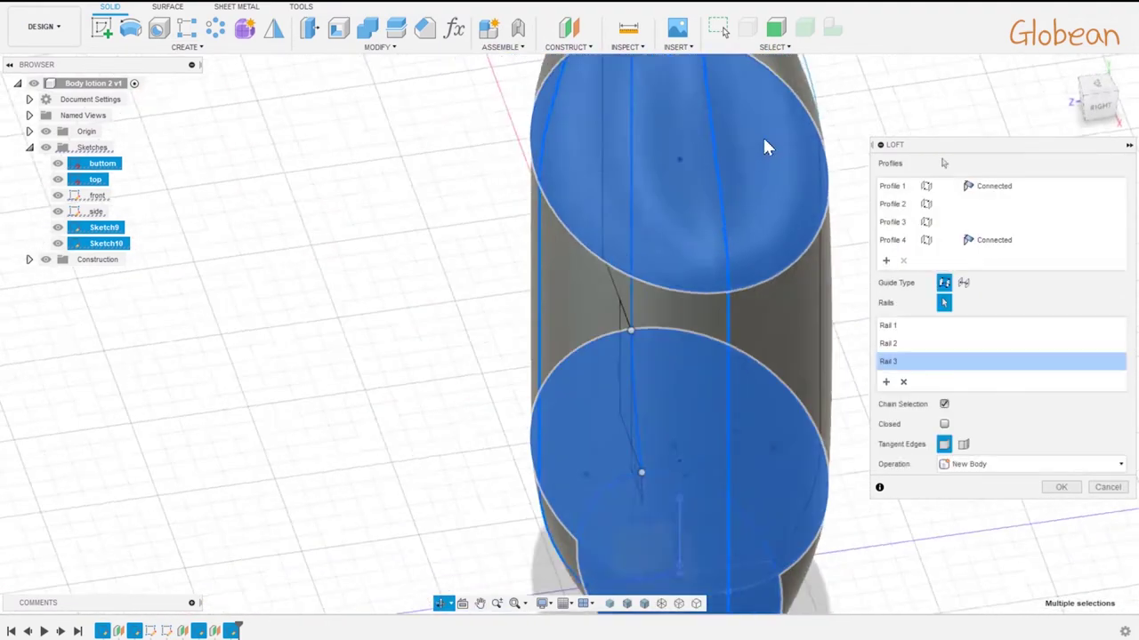
pyautogui.click(796, 222)
pyautogui.click(717, 146)
pyautogui.keyDown('shift'); pyautogui.moveTo(717, 147); pyautogui.dragTo(676, 178, button='middle'); pyautogui.keyUp('shift')
pyautogui.scroll(1, 739, 267)
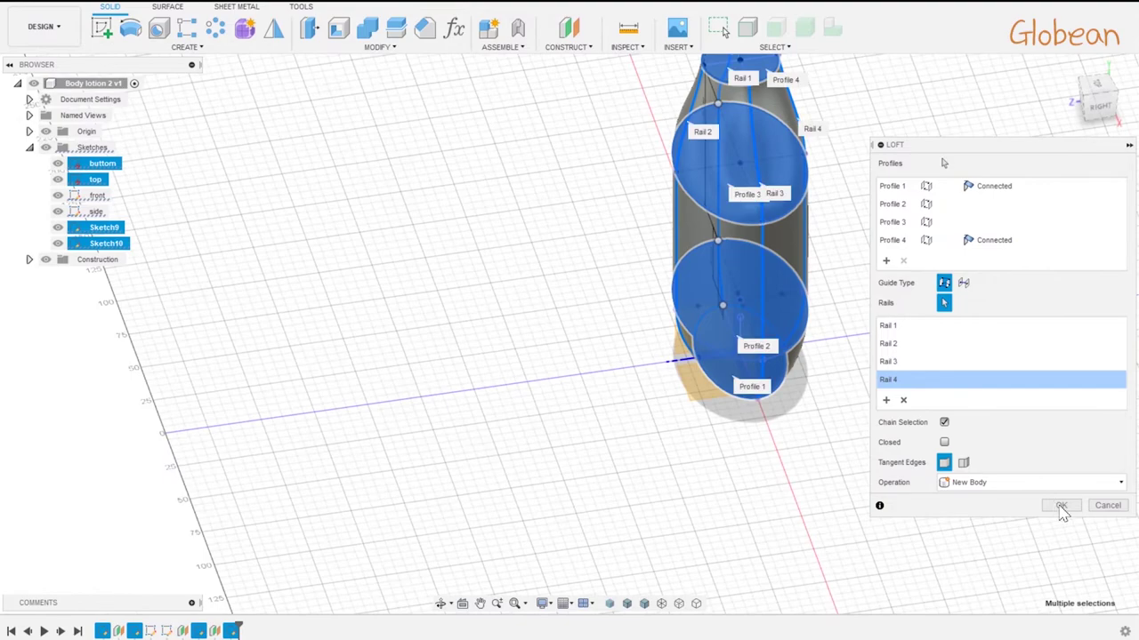
pyautogui.click(1059, 505)
# - Create a sketch on the bottle base and project the body outline into it
pyautogui.keyDown('shift'); pyautogui.moveTo(1059, 505); pyautogui.dragTo(650, 399, button='middle'); pyautogui.keyUp('shift')
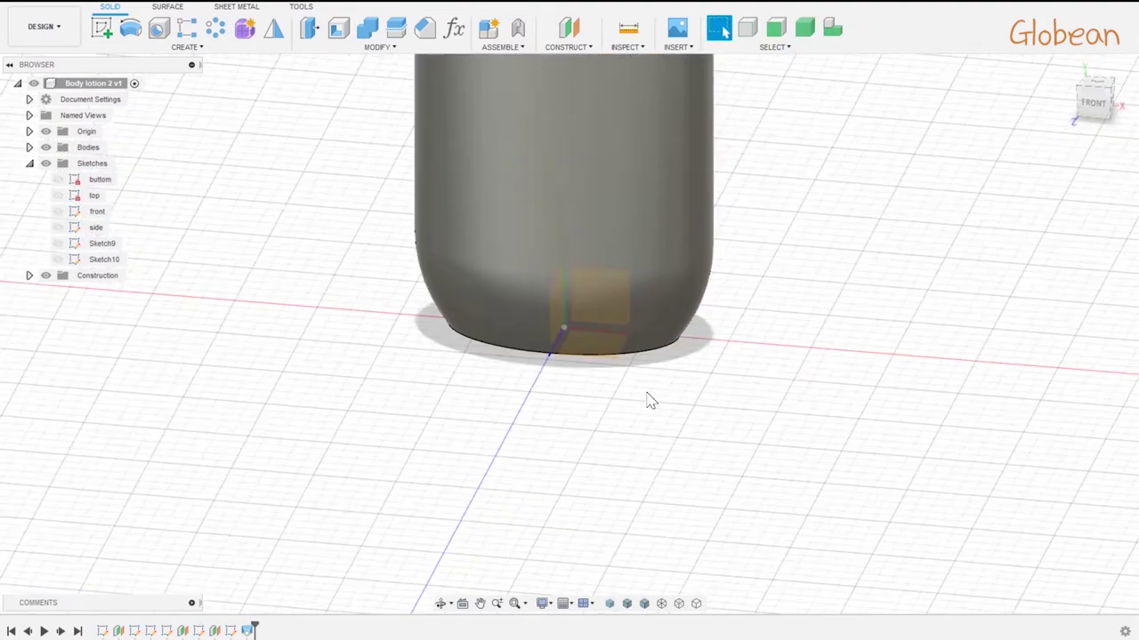
pyautogui.click(103, 31)
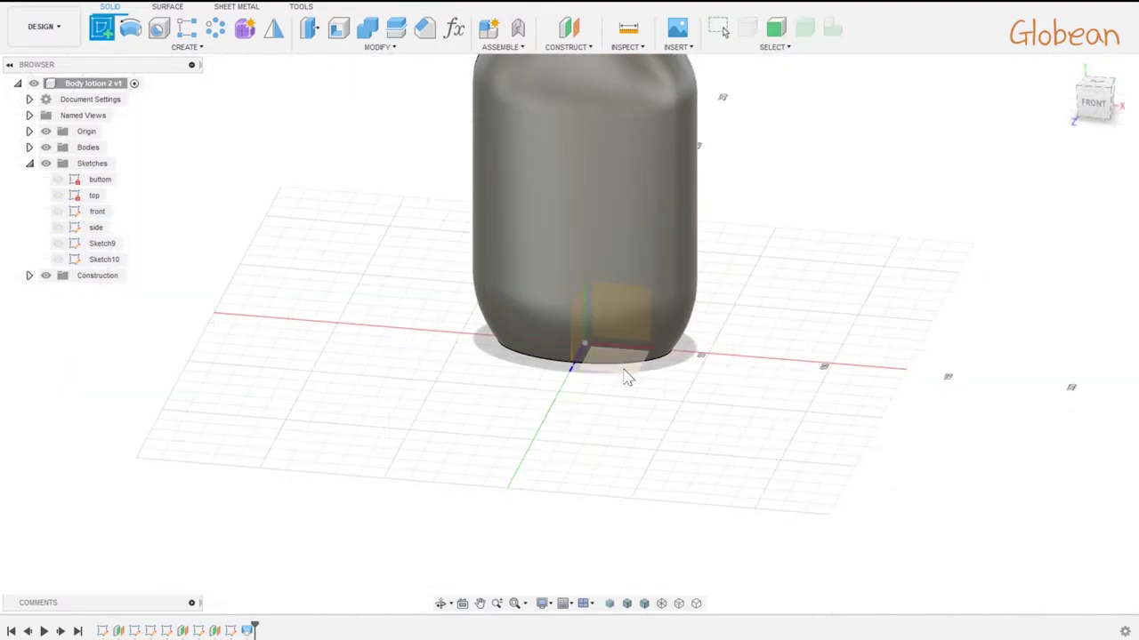
pyautogui.click(623, 376)
pyautogui.press('p')
pyautogui.click(676, 169)
pyautogui.click(894, 226)
pyautogui.scroll(-2, 742, 297)
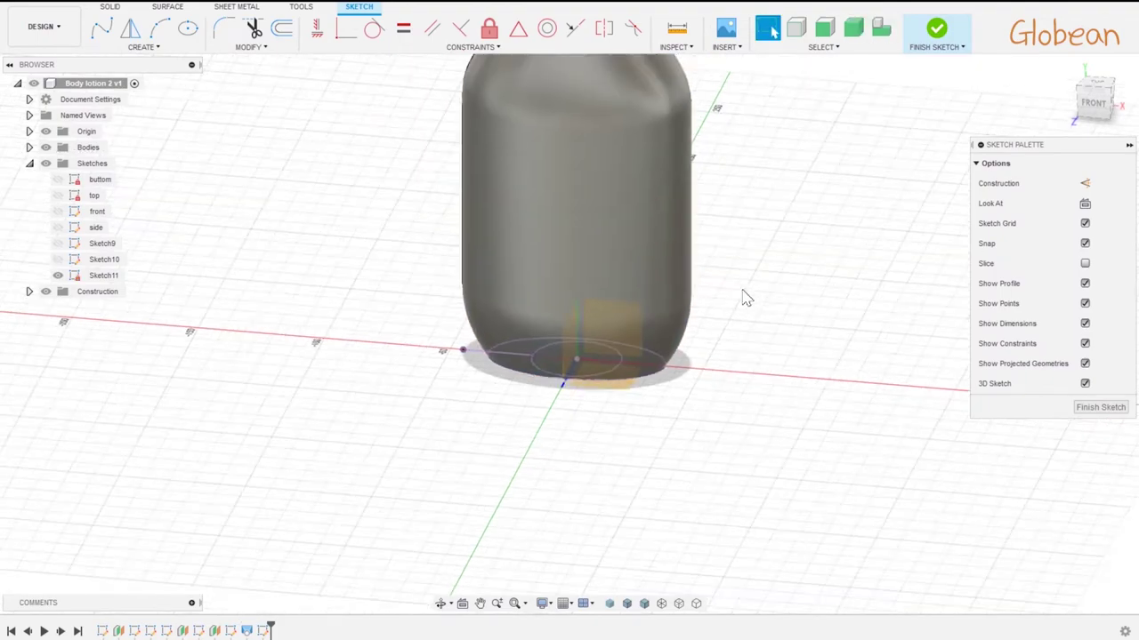
pyautogui.keyDown('shift'); pyautogui.moveTo(742, 297); pyautogui.dragTo(747, 381, button='middle'); pyautogui.keyUp('shift')
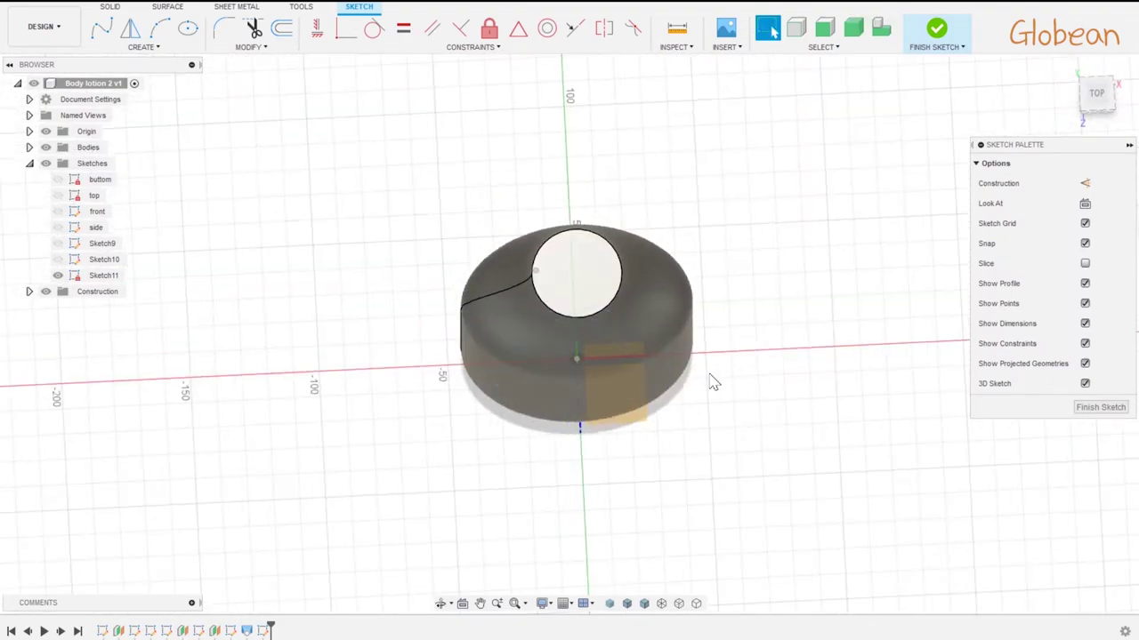
pyautogui.scroll(2, 711, 383)
# - Hide the bottle body to expose the projected base ellipse
pyautogui.press('p')
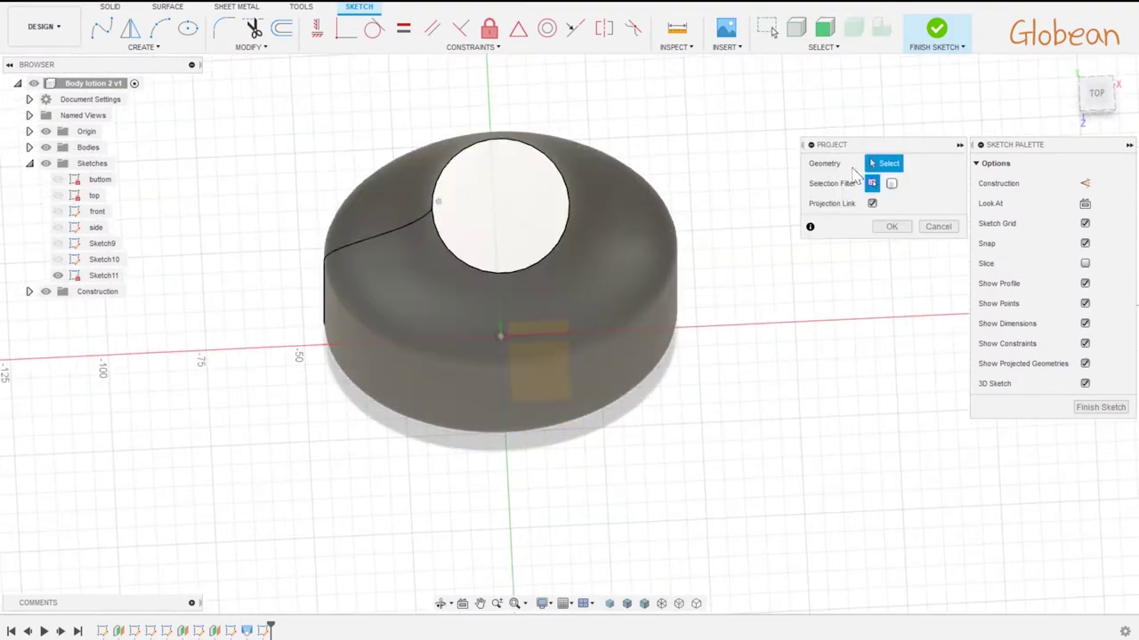
pyautogui.press('Escape')
pyautogui.scroll(1, 385, 516)
pyautogui.keyDown('shift'); pyautogui.moveTo(385, 516); pyautogui.dragTo(394, 504, button='middle'); pyautogui.keyUp('shift')
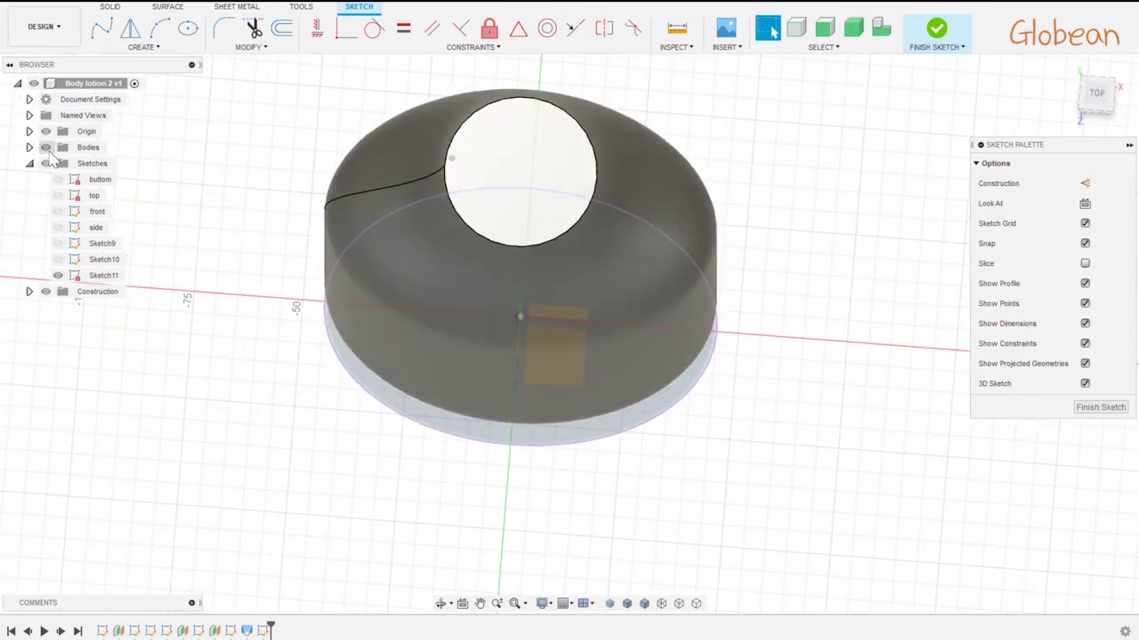
pyautogui.click(47, 148)
pyautogui.keyDown('shift'); pyautogui.moveTo(343, 468); pyautogui.dragTo(353, 499, button='middle'); pyautogui.keyUp('shift')
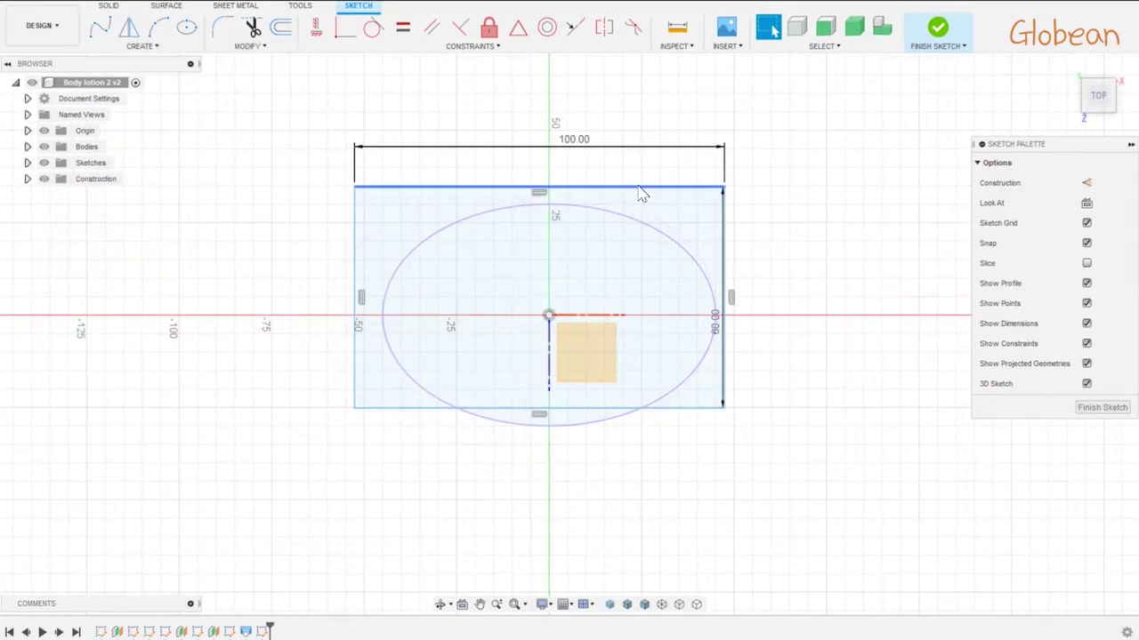
# - Move the rectangle's top line up by 34.64 mm
pyautogui.click(654, 189)
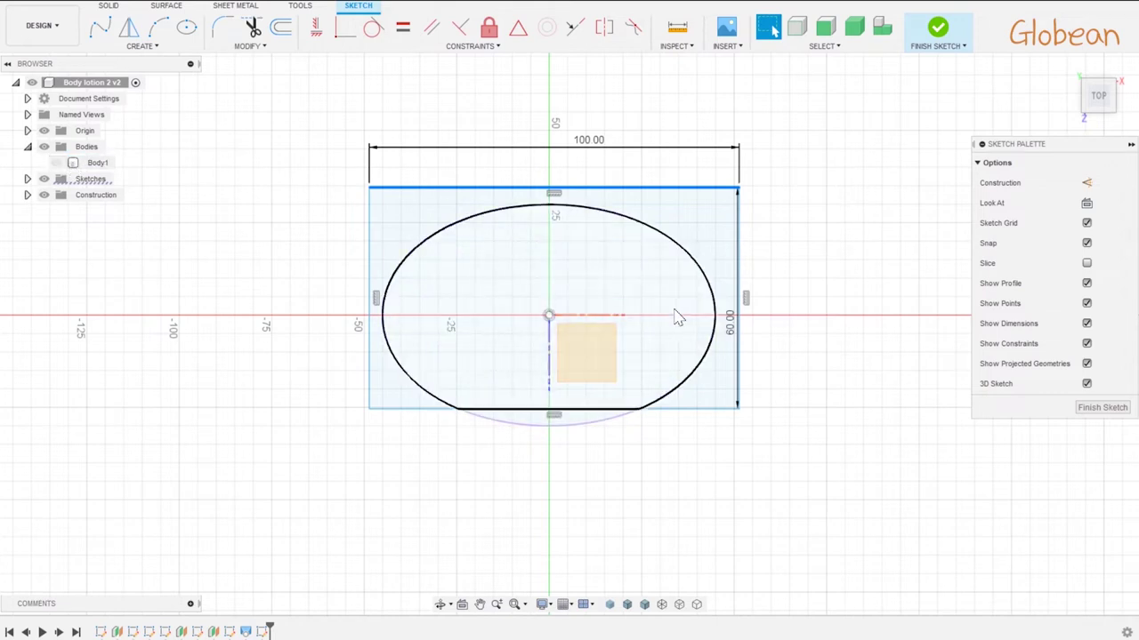
pyautogui.press('m')
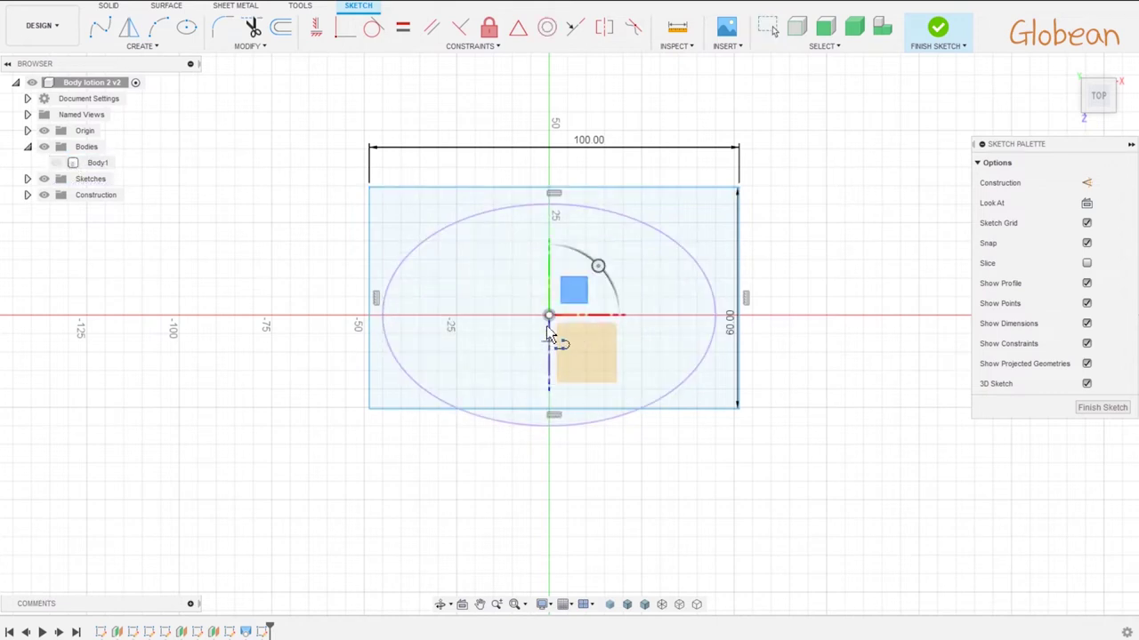
pyautogui.moveTo(549, 315); pyautogui.dragTo(552, 188)
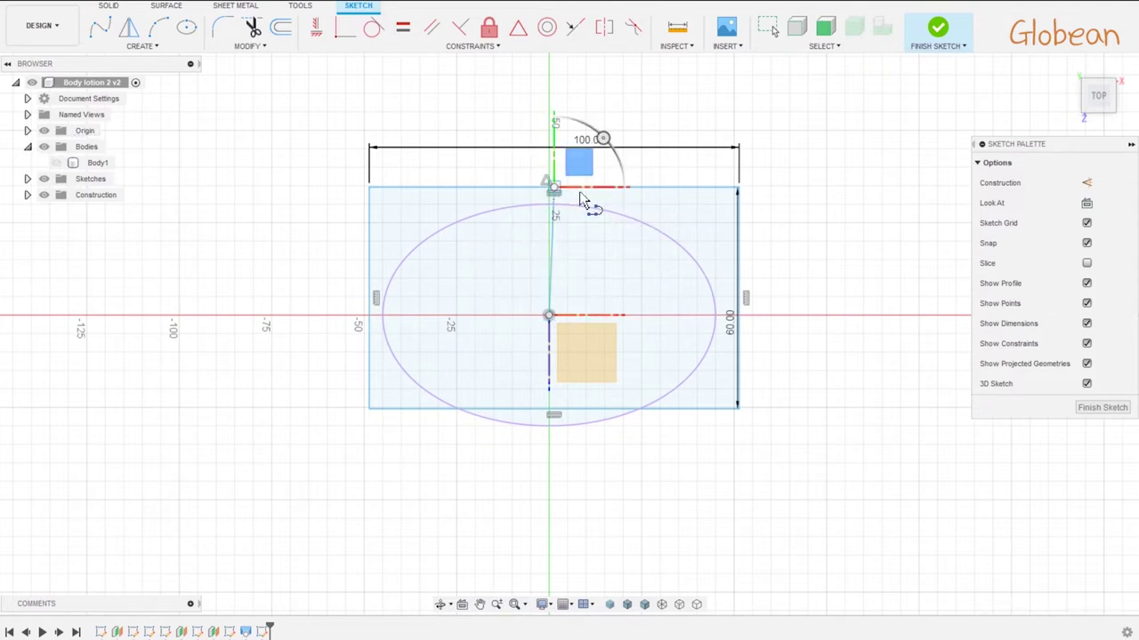
pyautogui.press('Return')
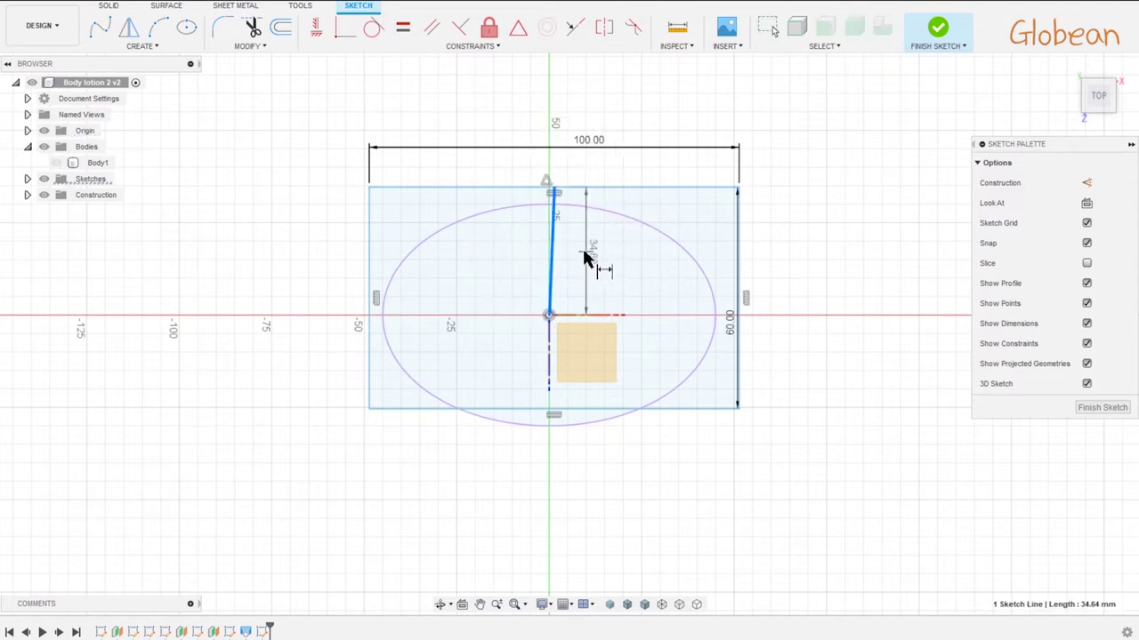
# - Make the line vertical, dimension it 35 mm, and set it and the ellipse to construction
pyautogui.click(316, 27)
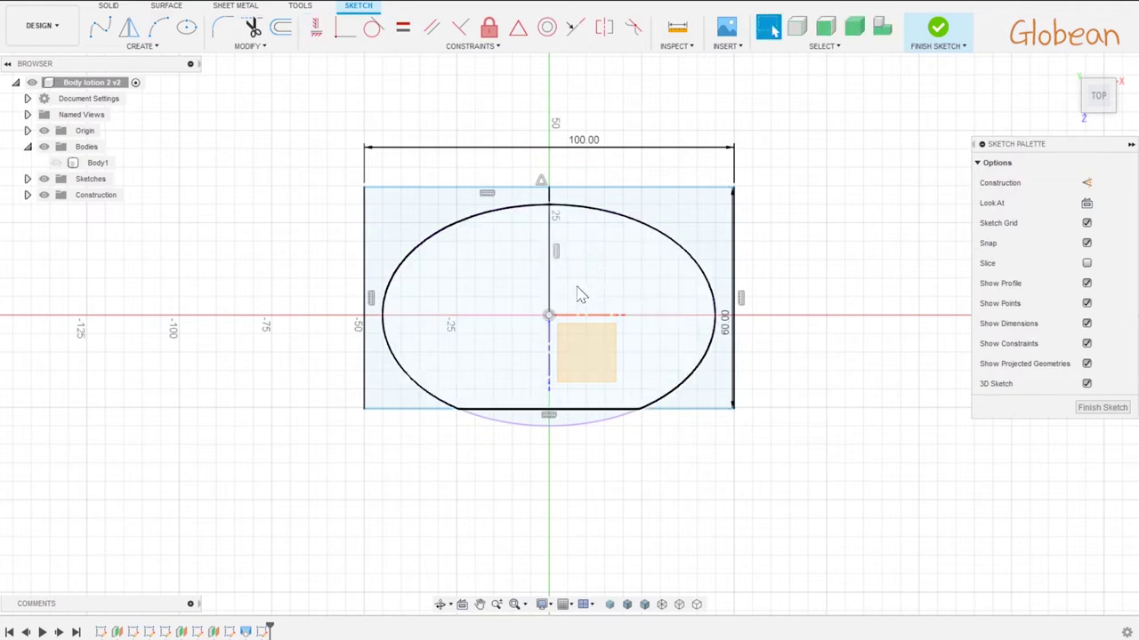
pyautogui.press('d')
pyautogui.click(611, 258)
pyautogui.write('35')
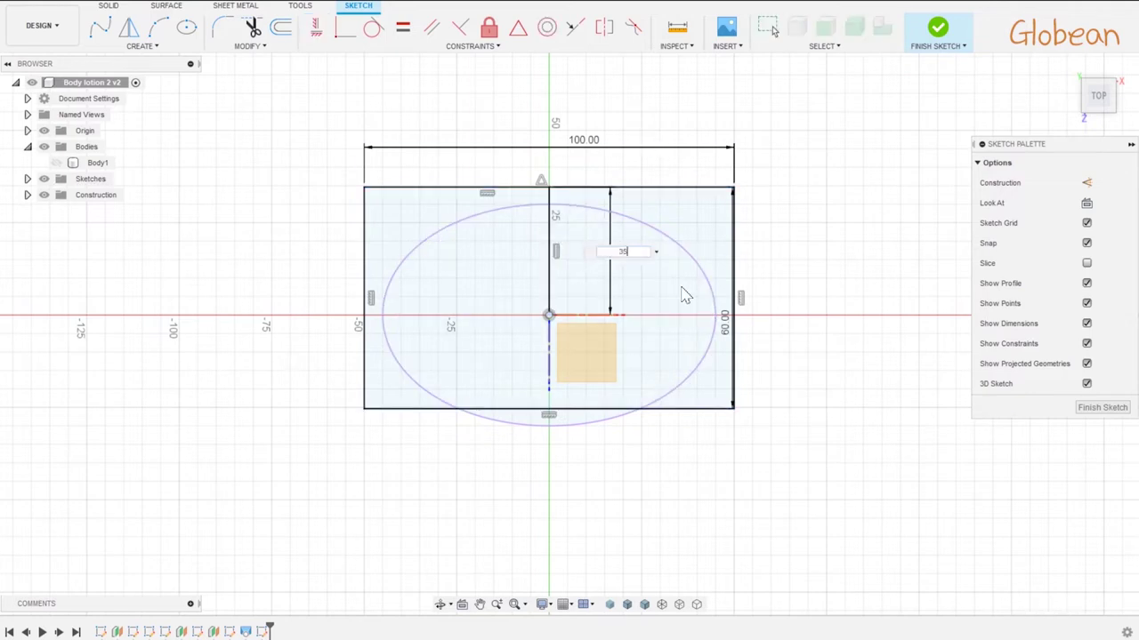
pyautogui.press('Return')
pyautogui.press('x')
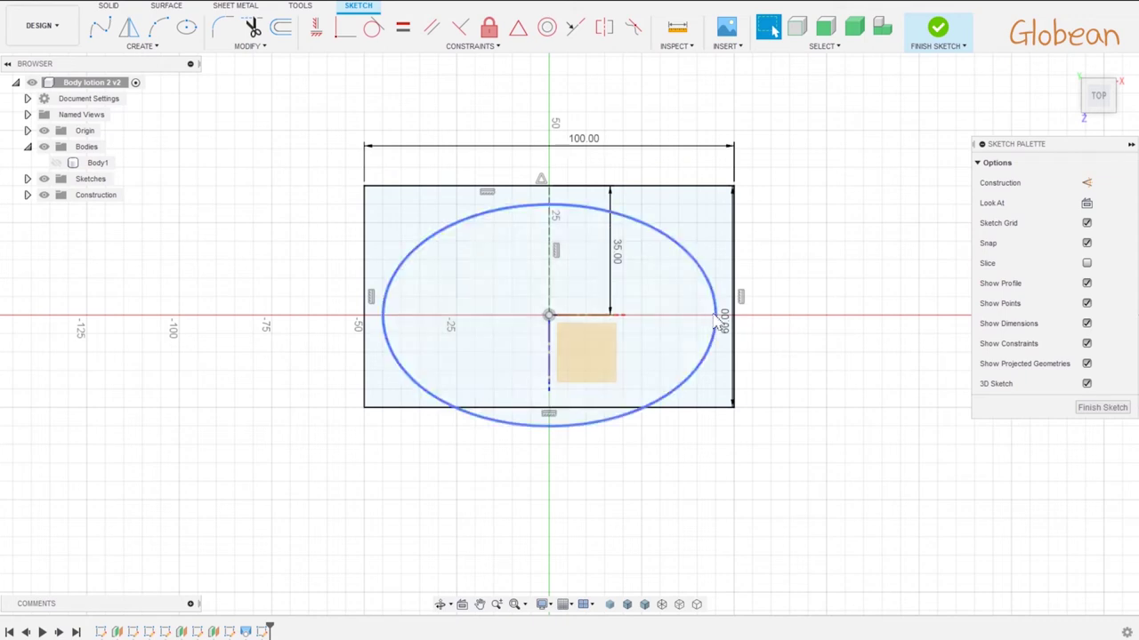
pyautogui.click(663, 403)
pyautogui.press('x')
pyautogui.click(816, 383)
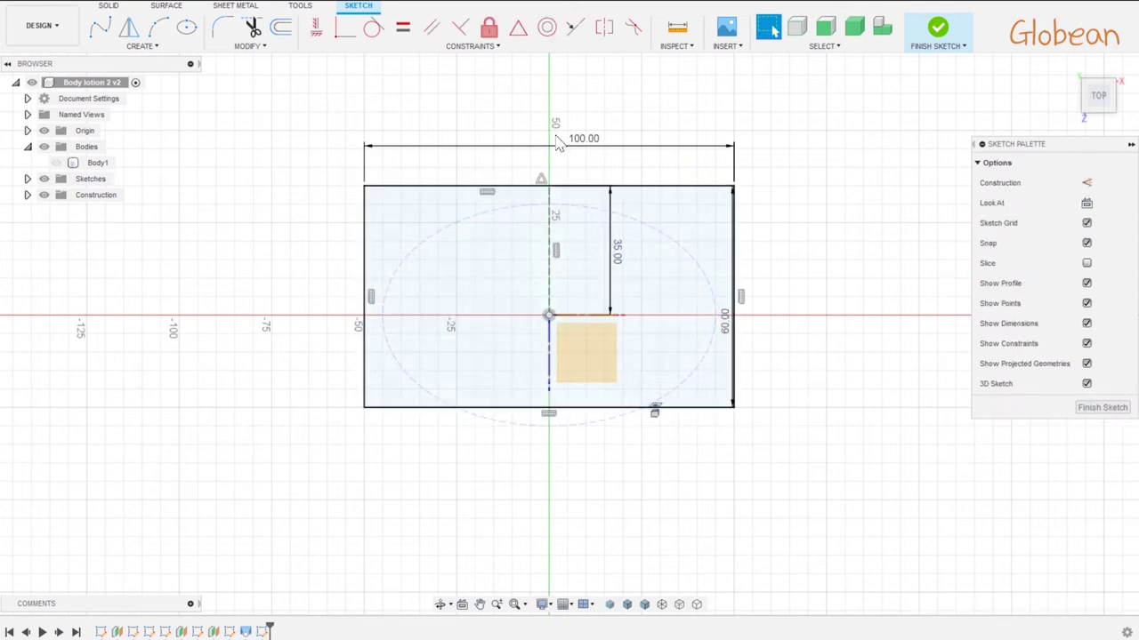
# - Draw a 3-point arc between the rectangle's lower corners, sagging below it
pyautogui.click(158, 26)
pyautogui.click(364, 397)
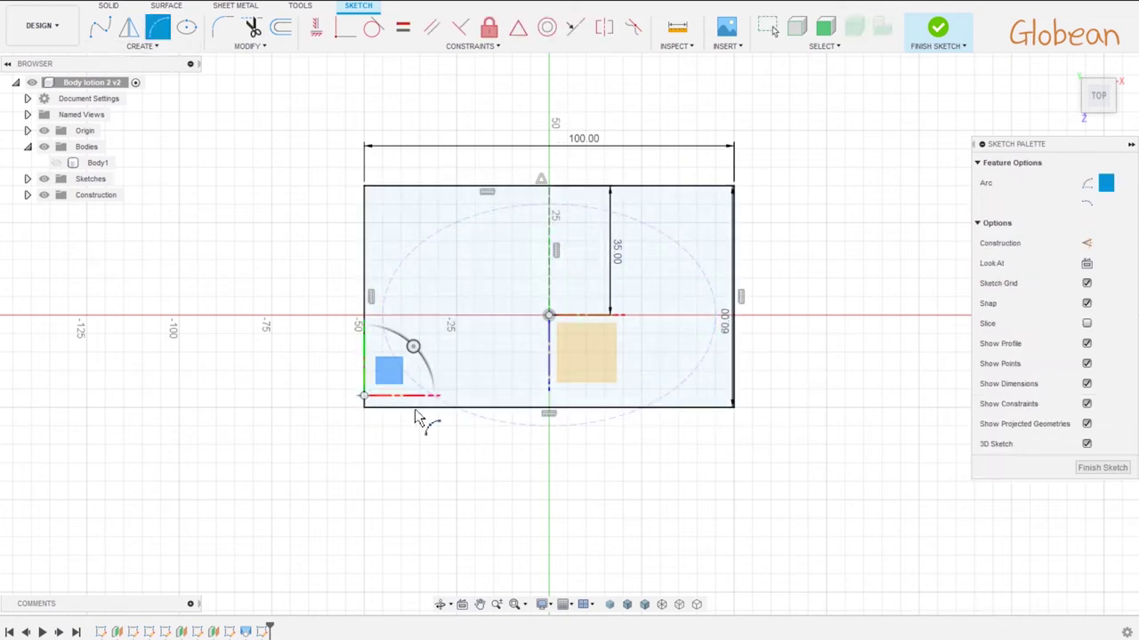
pyautogui.click(733, 396)
pyautogui.click(549, 445)
pyautogui.scroll(2, 647, 521)
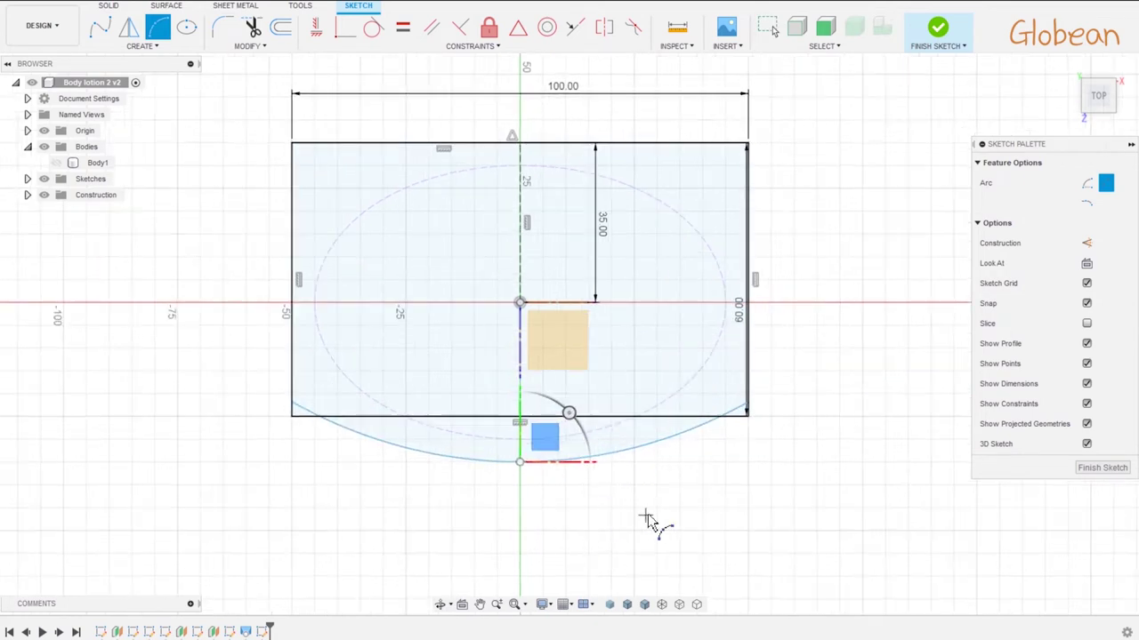
pyautogui.click(315, 26)
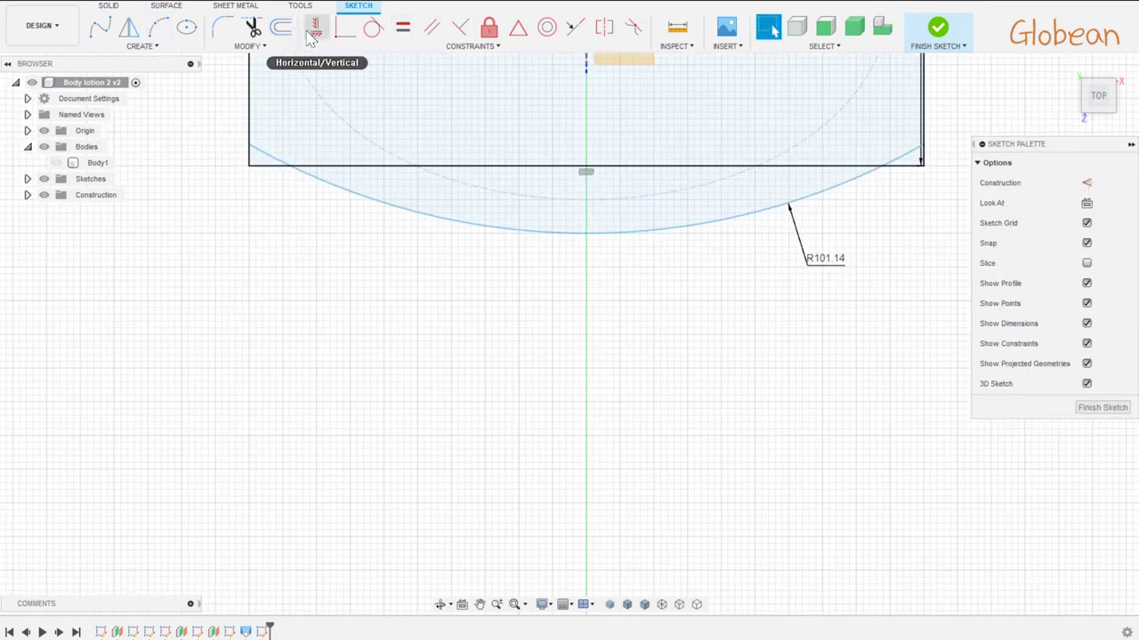
pyautogui.click(256, 156)
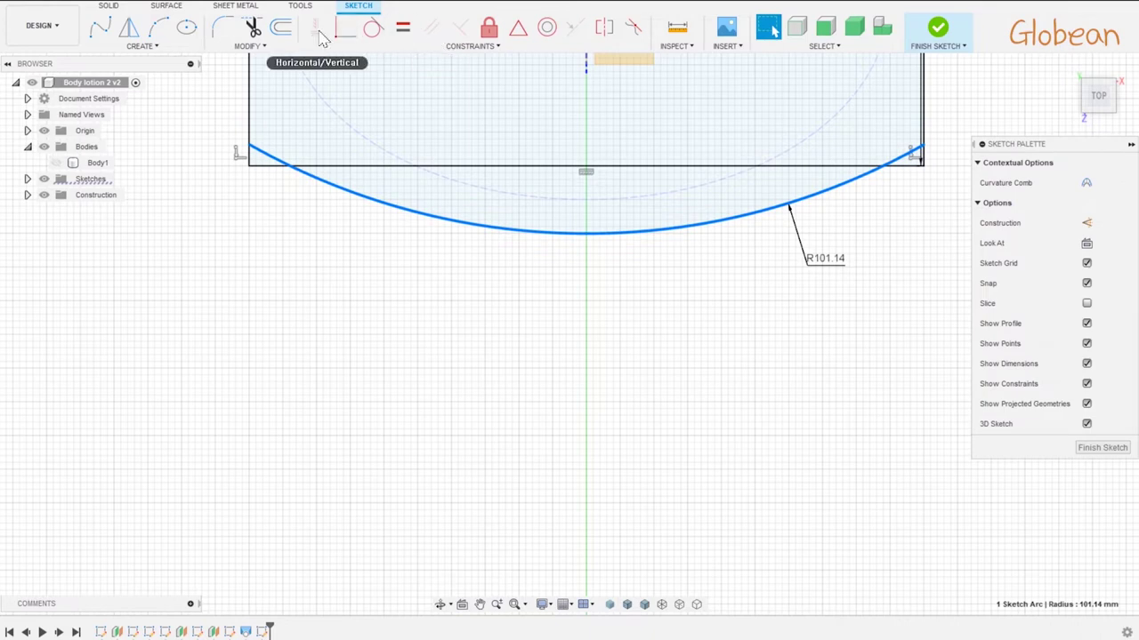
pyautogui.press('Escape')
pyautogui.press('Return')
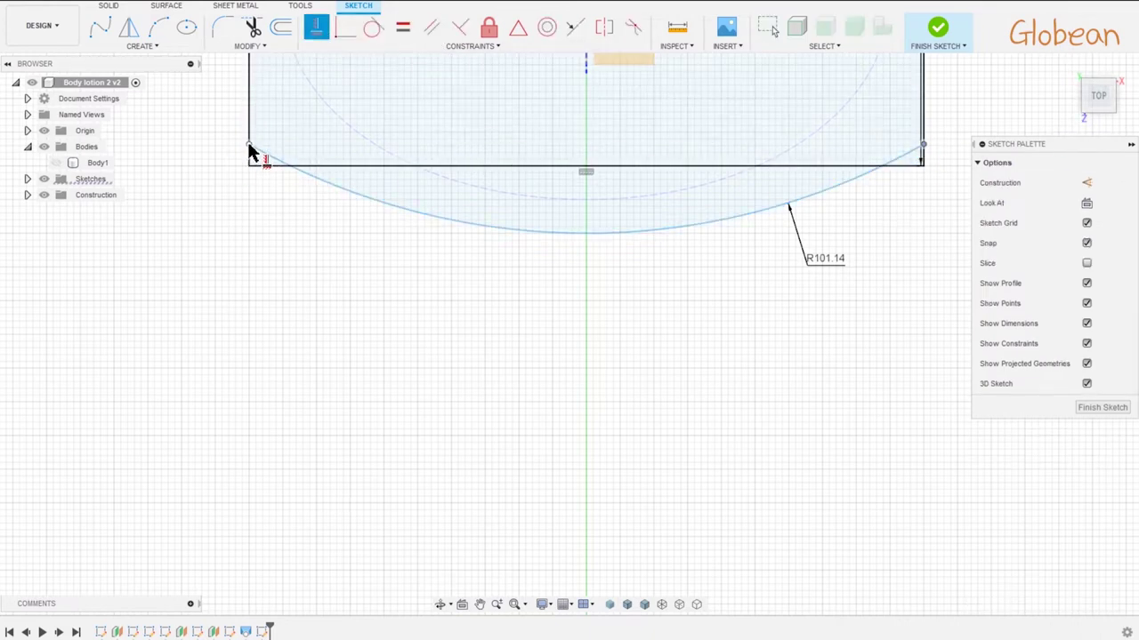
# - Make the arc tangent to the bottom line with radius 200 mm, then finish the sketch
pyautogui.click(518, 26)
pyautogui.click(647, 417)
pyautogui.click(636, 360)
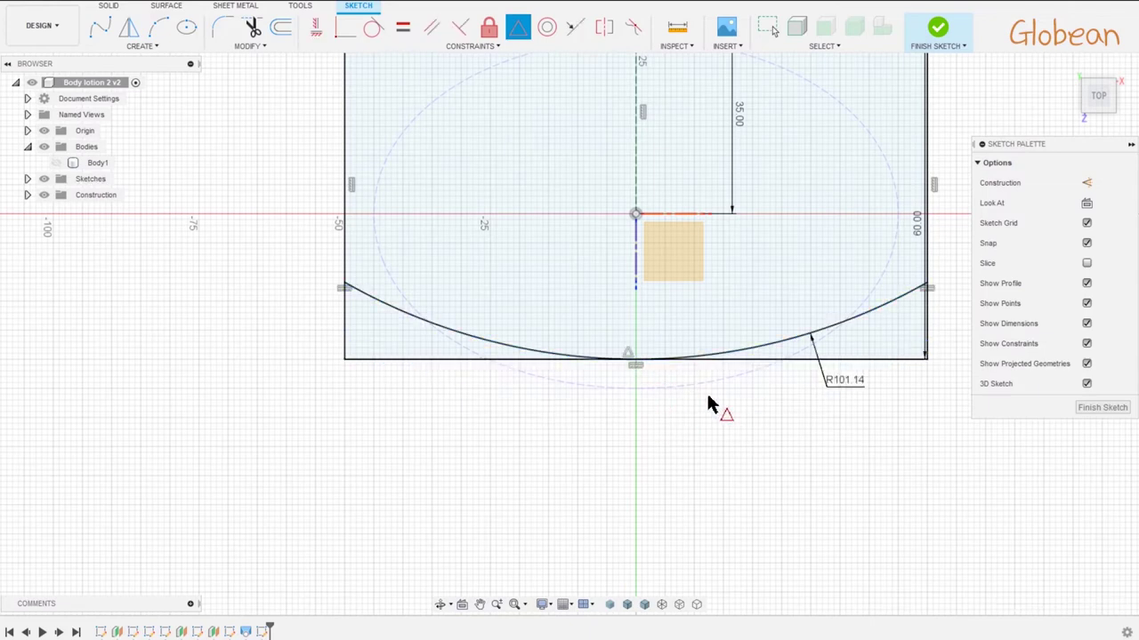
pyautogui.doubleClick(845, 382)
pyautogui.write('200')
pyautogui.press('Return')
pyautogui.scroll(-2, 840, 383)
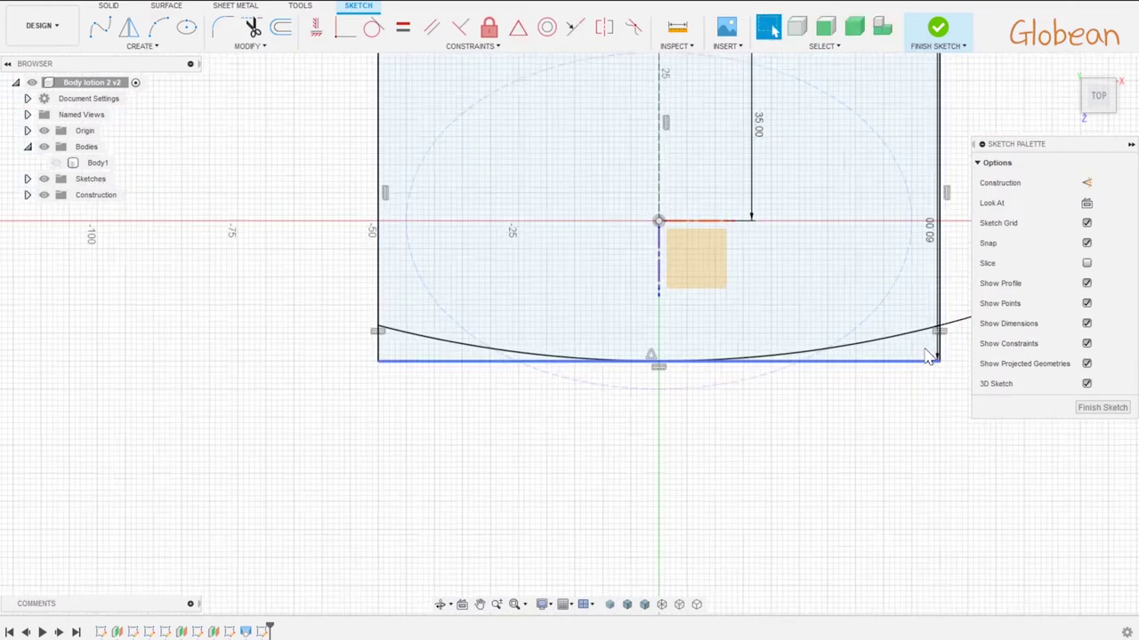
pyautogui.scroll(-3, 836, 382)
pyautogui.moveTo(837, 382); pyautogui.dragTo(663, 392, button='middle')
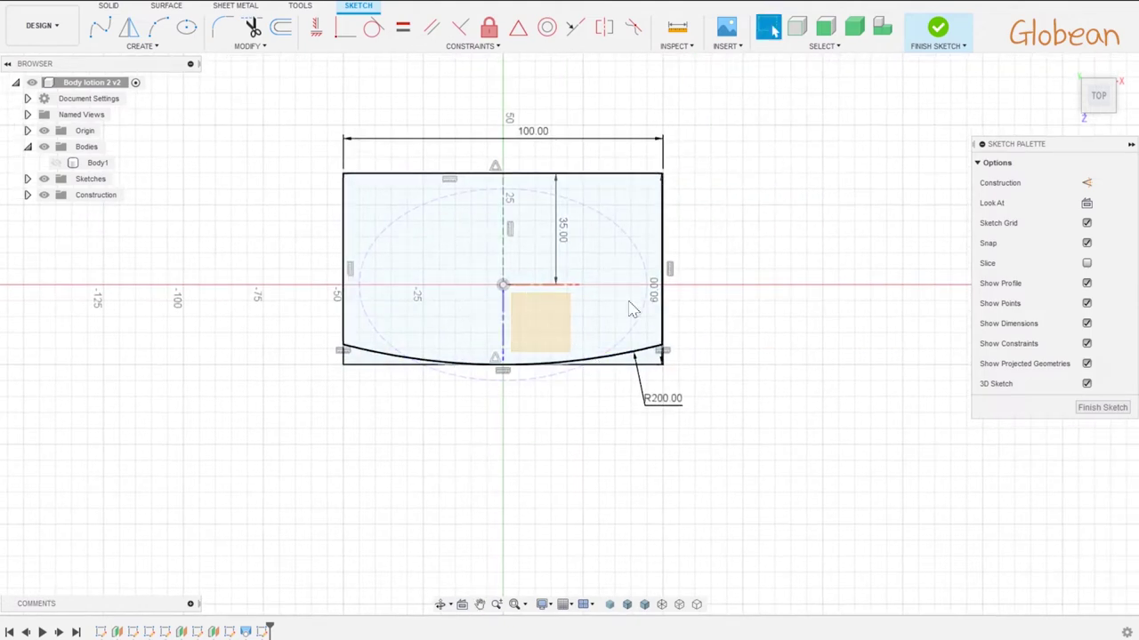
pyautogui.click(938, 29)
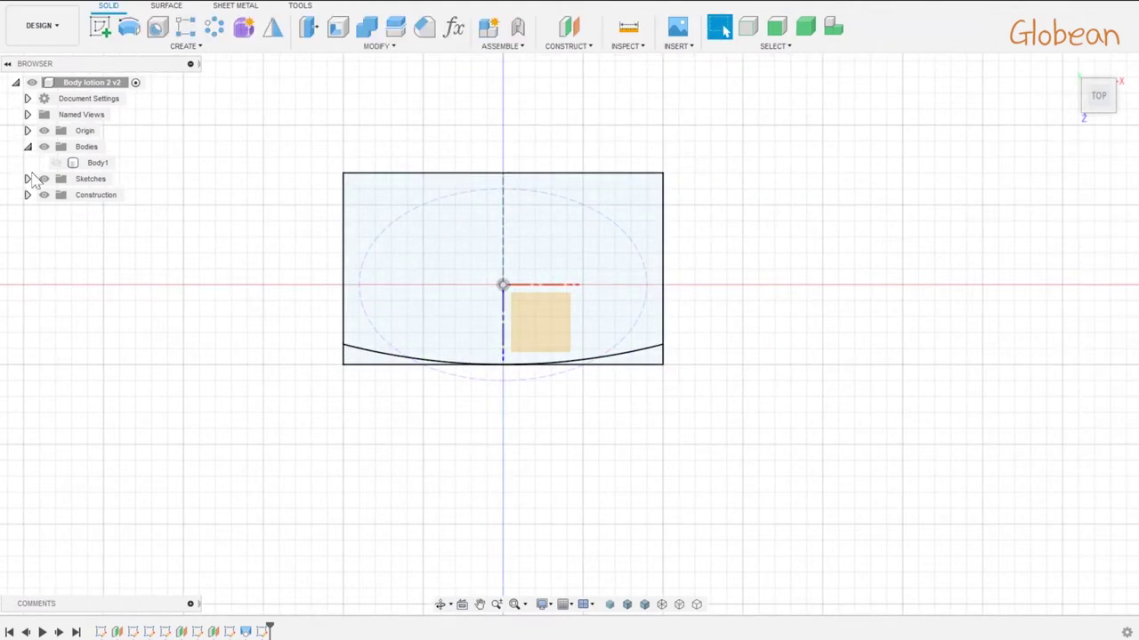
# - Unhide Body1 and intersect-extrude the arc-bottomed profile up past the bottle top
pyautogui.click(55, 164)
pyautogui.moveTo(400, 386)
pyautogui.keyDown('shift'); pyautogui.mouseDown(button='middle')
pyautogui.moveTo(528, 308)
pyautogui.moveTo(615, 437)
pyautogui.moveTo(596, 484)
pyautogui.mouseUp(button='middle'); pyautogui.keyUp('shift')
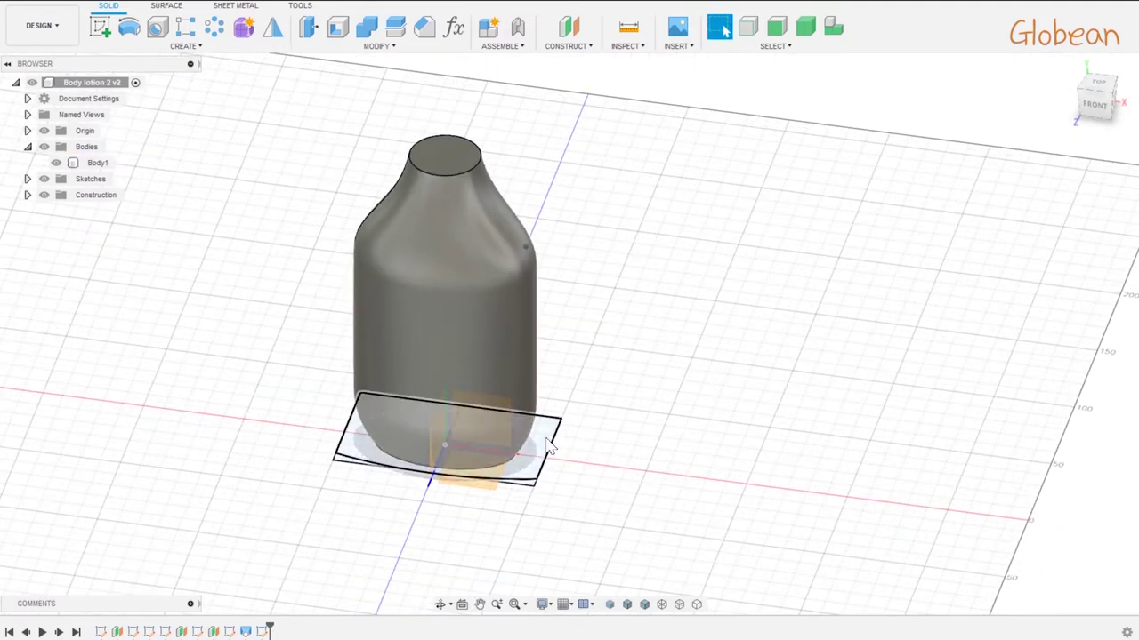
pyautogui.click(451, 441)
pyautogui.press('e')
pyautogui.moveTo(445, 432); pyautogui.dragTo(404, 129)
pyautogui.click(1078, 290)
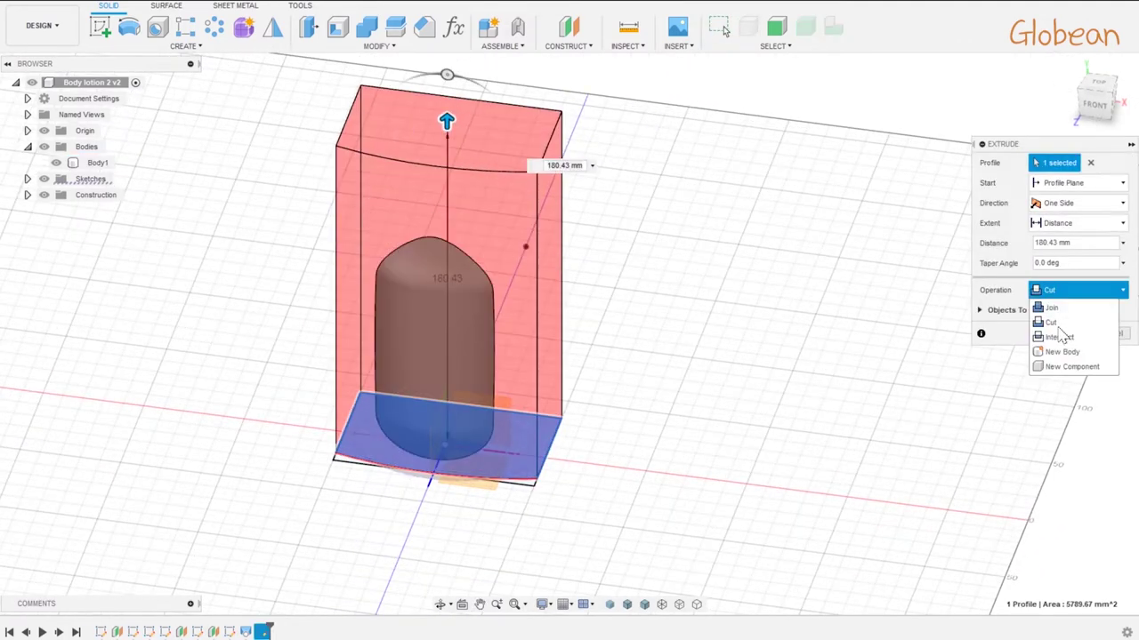
pyautogui.click(1063, 338)
pyautogui.click(1064, 334)
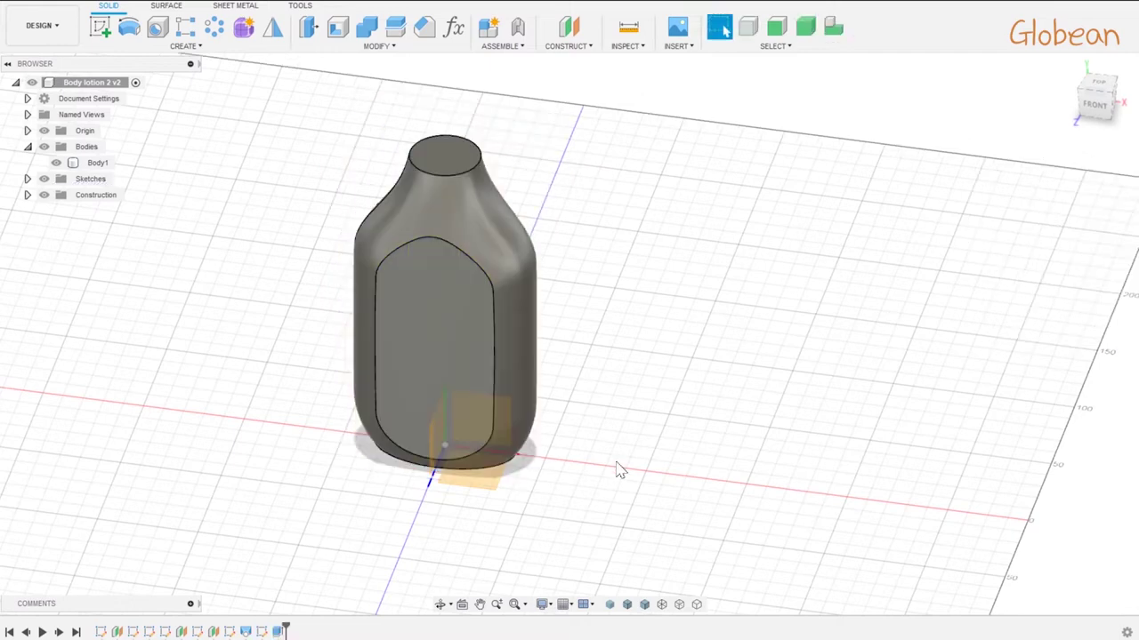
pyautogui.click(436, 362)
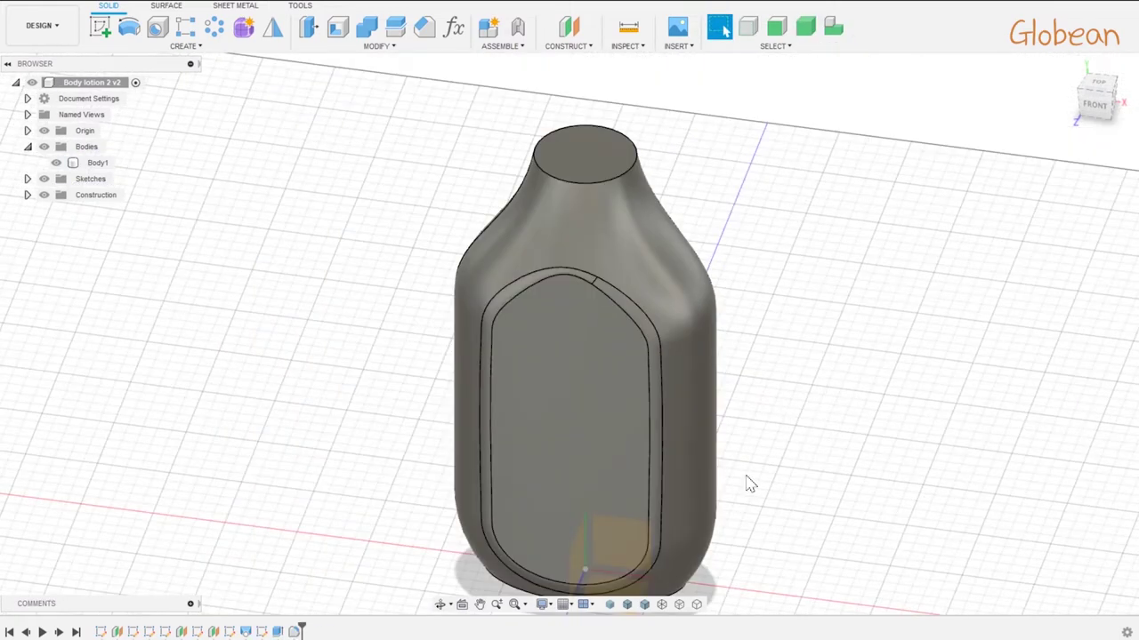
# - Sketch on the bottom face, project its edge and offset it -6 mm inward
pyautogui.keyDown('shift'); pyautogui.moveTo(750, 484); pyautogui.dragTo(691, 386, button='middle'); pyautogui.keyUp('shift')
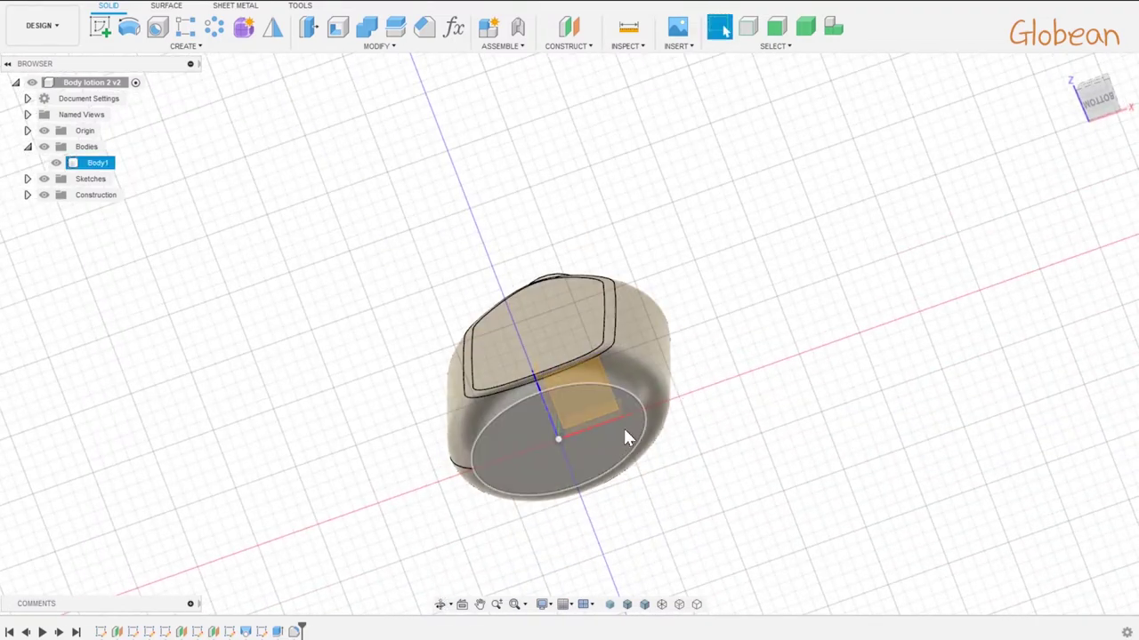
pyautogui.click(625, 436)
pyautogui.press('p')
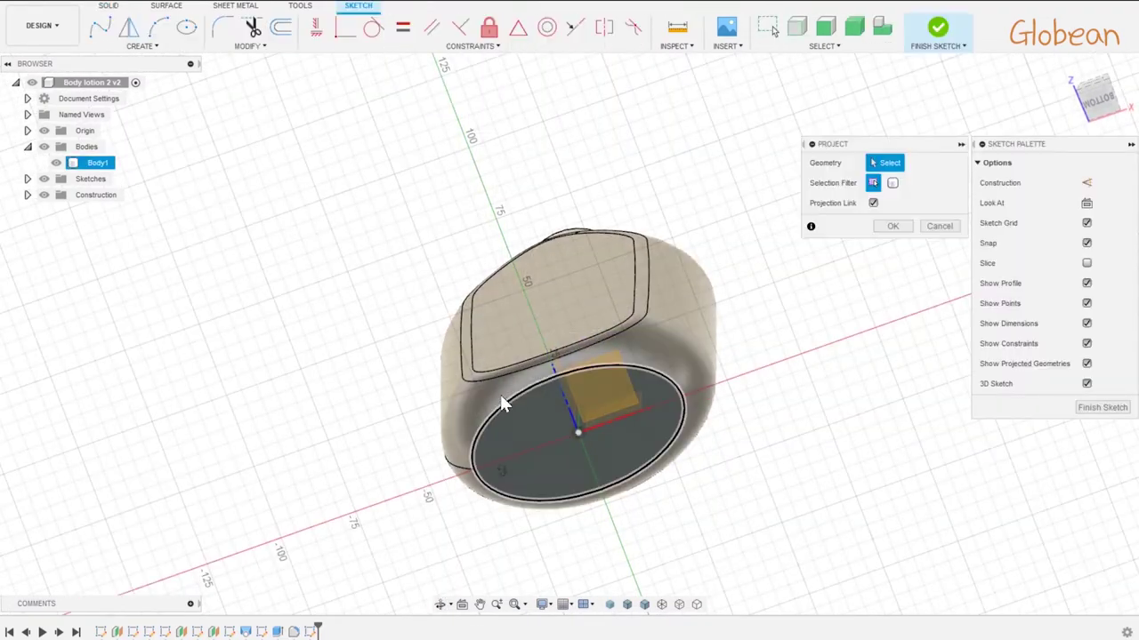
pyautogui.click(535, 392)
pyautogui.press('Return')
pyautogui.press('o')
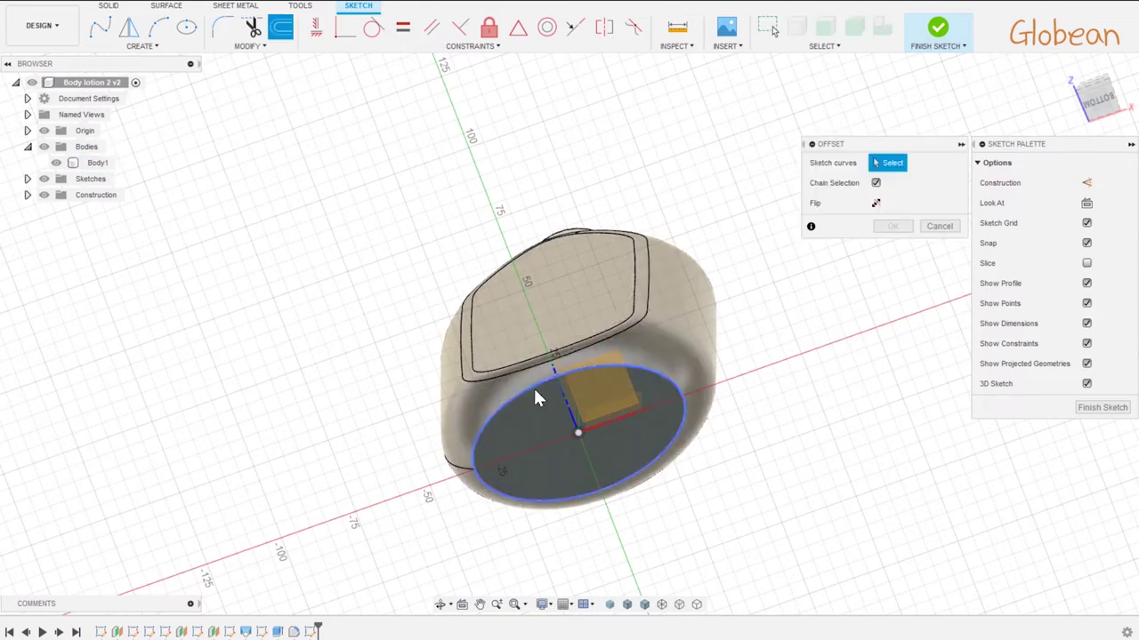
pyautogui.click(535, 392)
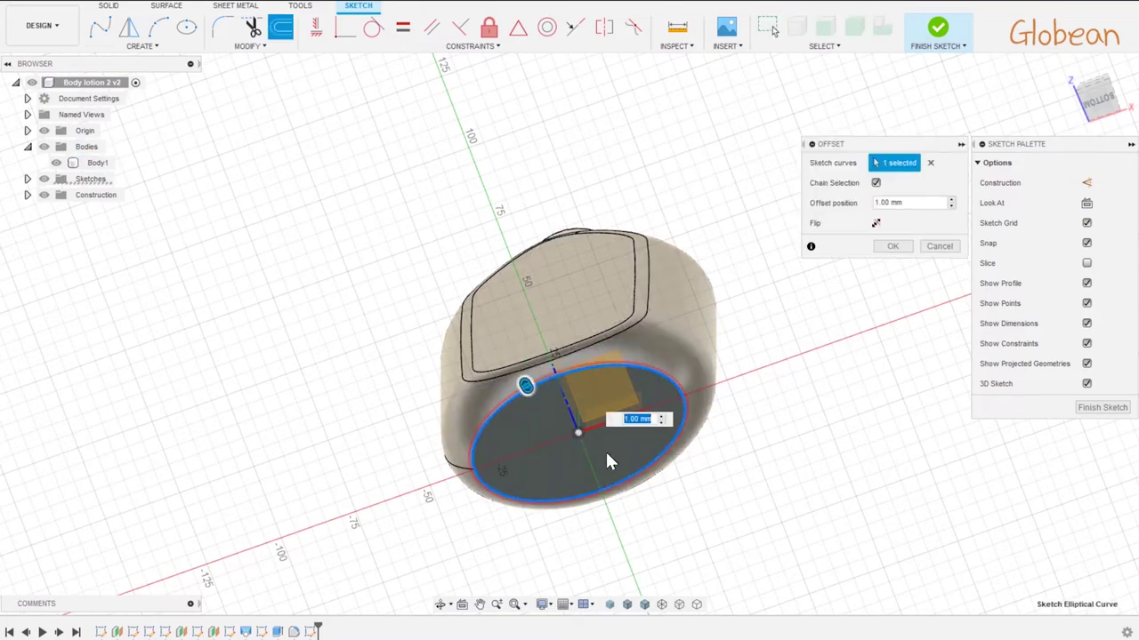
pyautogui.write('-6')
pyautogui.press('Return')
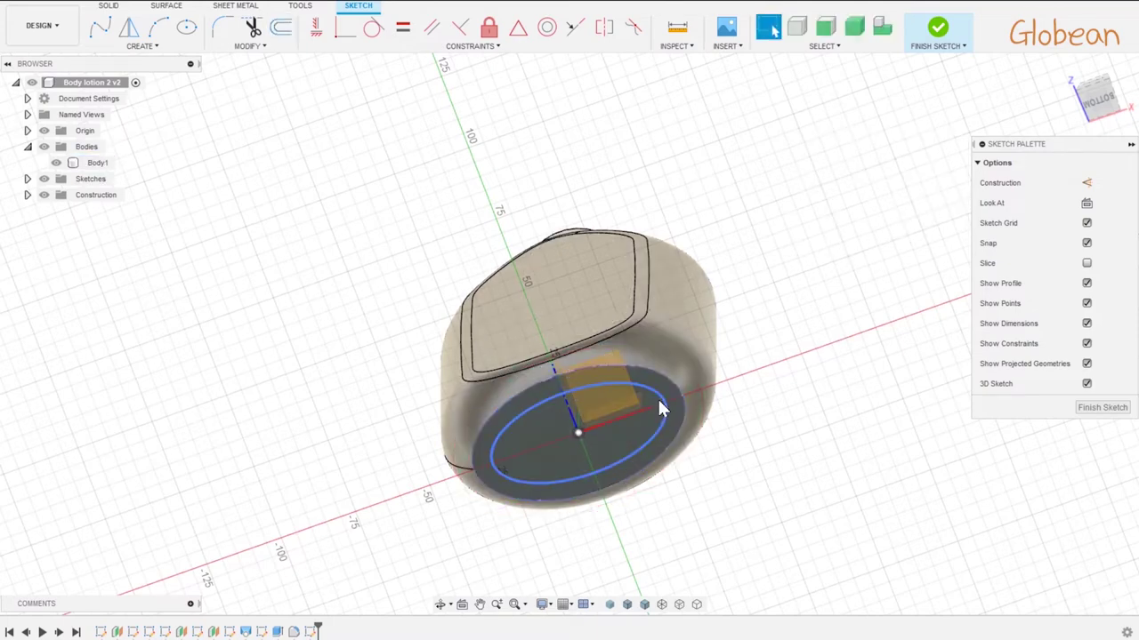
# - Extrude the inner oval profile to form the recess
pyautogui.press('e')
pyautogui.click(650, 409)
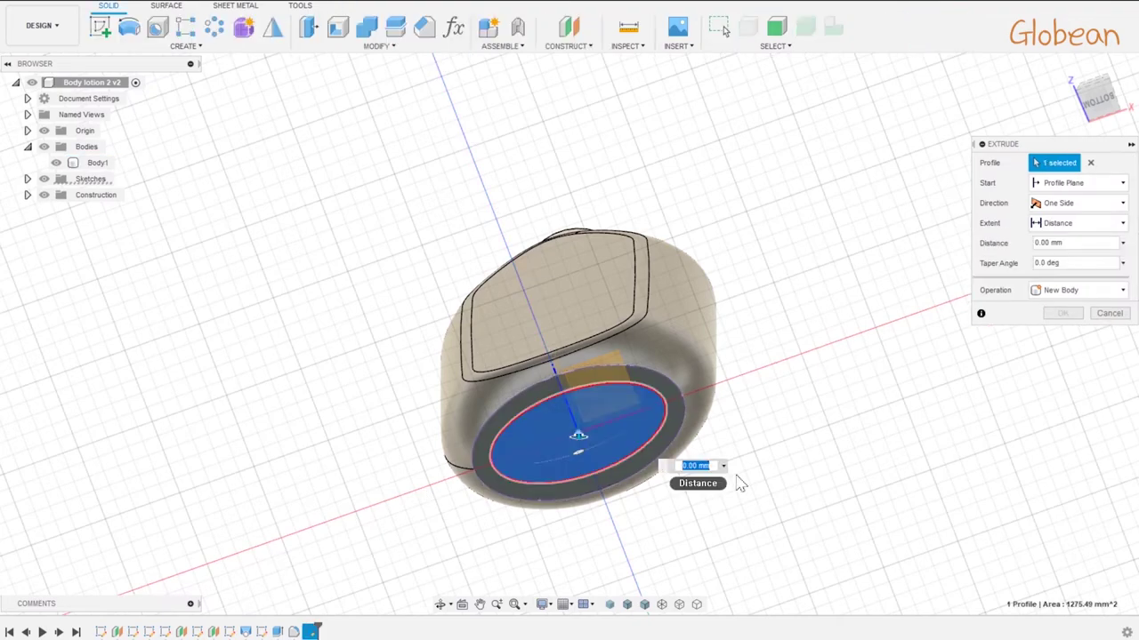
pyautogui.press('Return')
pyautogui.scroll(3, 620, 441)
pyautogui.keyDown('shift'); pyautogui.moveTo(620, 444); pyautogui.dragTo(691, 317, button='middle'); pyautogui.keyUp('shift')
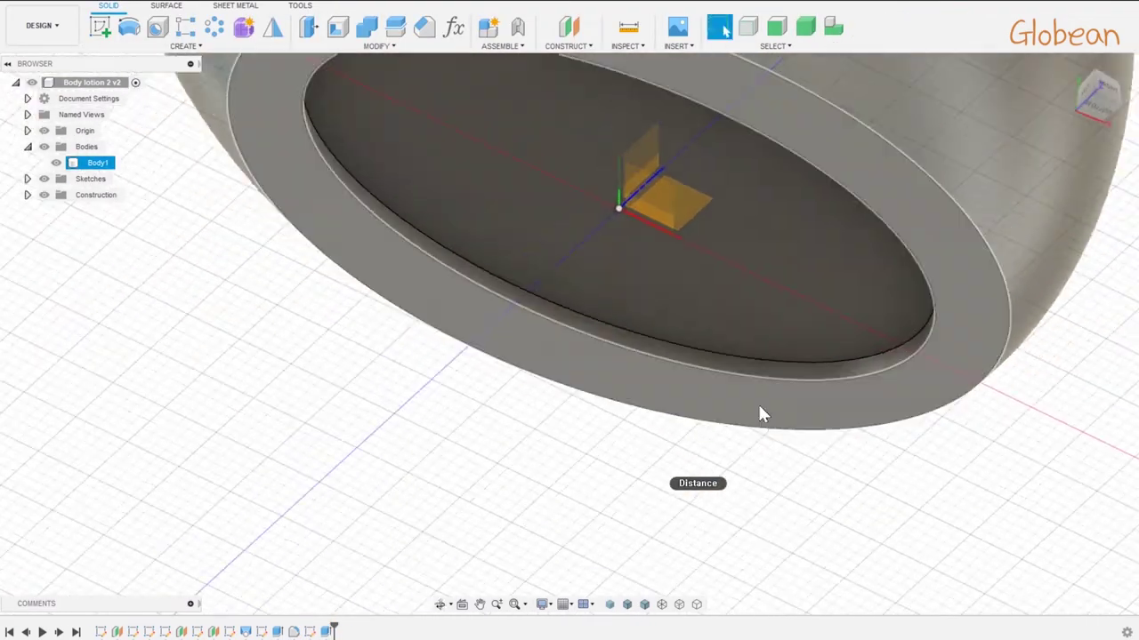
# - Fillet the recess edge 2 mm, then fillet the ring's inner and outer edges
pyautogui.press('f')
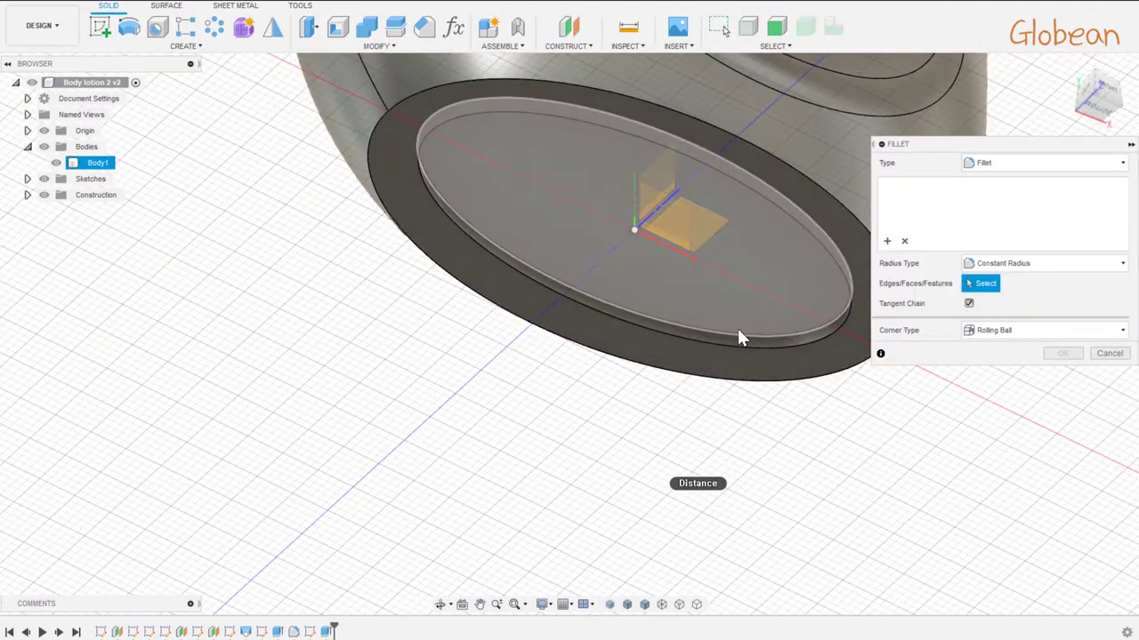
pyautogui.click(737, 335)
pyautogui.write('2')
pyautogui.press('Return')
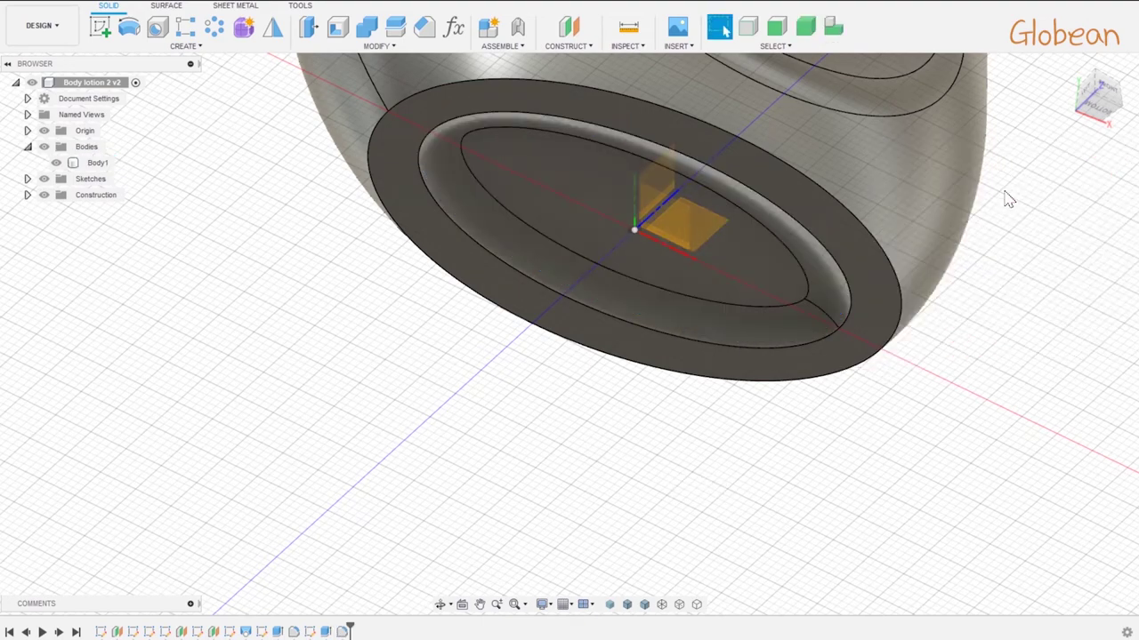
pyautogui.keyDown('shift'); pyautogui.moveTo(1009, 194); pyautogui.dragTo(851, 301, button='middle'); pyautogui.keyUp('shift')
pyautogui.press('f')
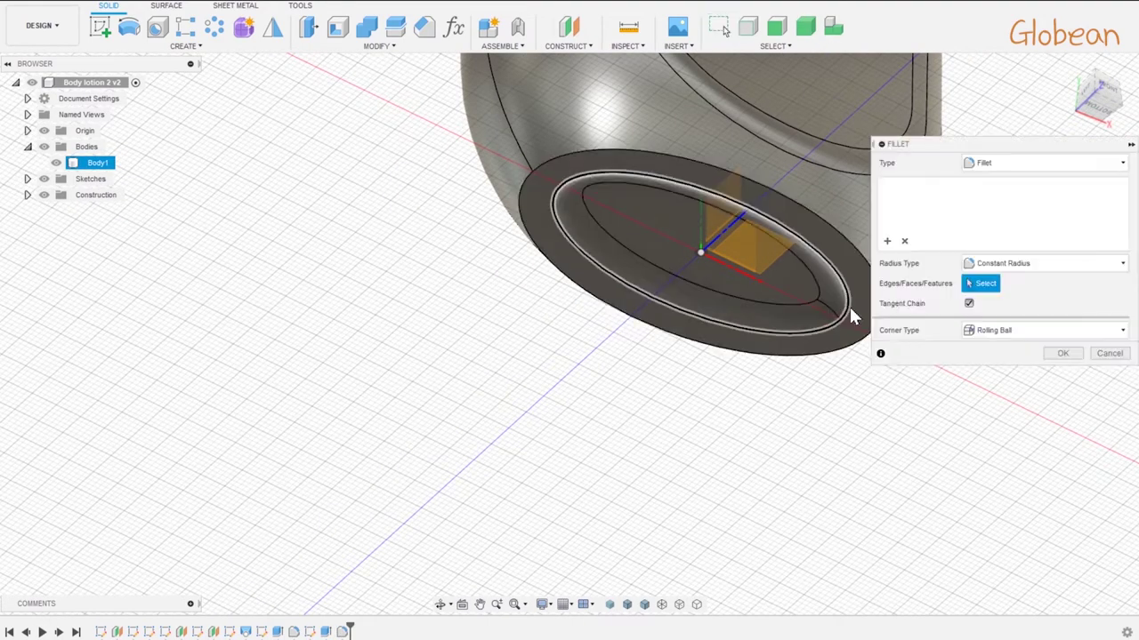
pyautogui.click(843, 312)
pyautogui.click(877, 300)
pyautogui.press('Return')
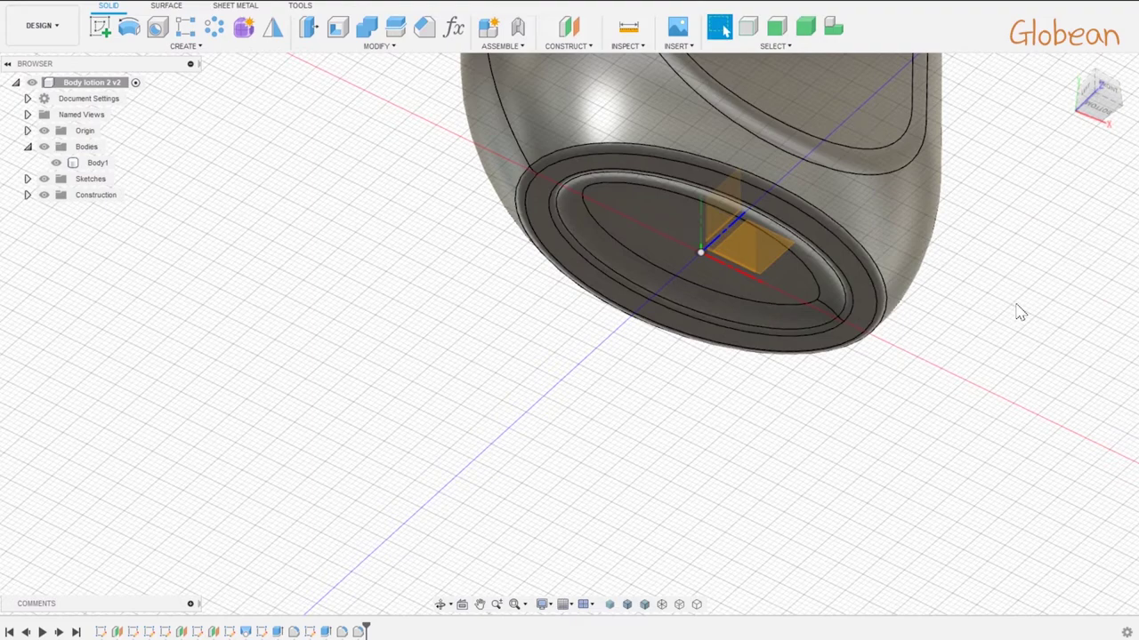
pyautogui.moveTo(1021, 345)
pyautogui.keyDown('shift'); pyautogui.mouseDown(button='middle')
pyautogui.moveTo(917, 312)
pyautogui.moveTo(948, 184)
pyautogui.moveTo(726, 295)
pyautogui.moveTo(521, 272)
pyautogui.moveTo(649, 223)
pyautogui.mouseUp(button='middle'); pyautogui.keyUp('shift')
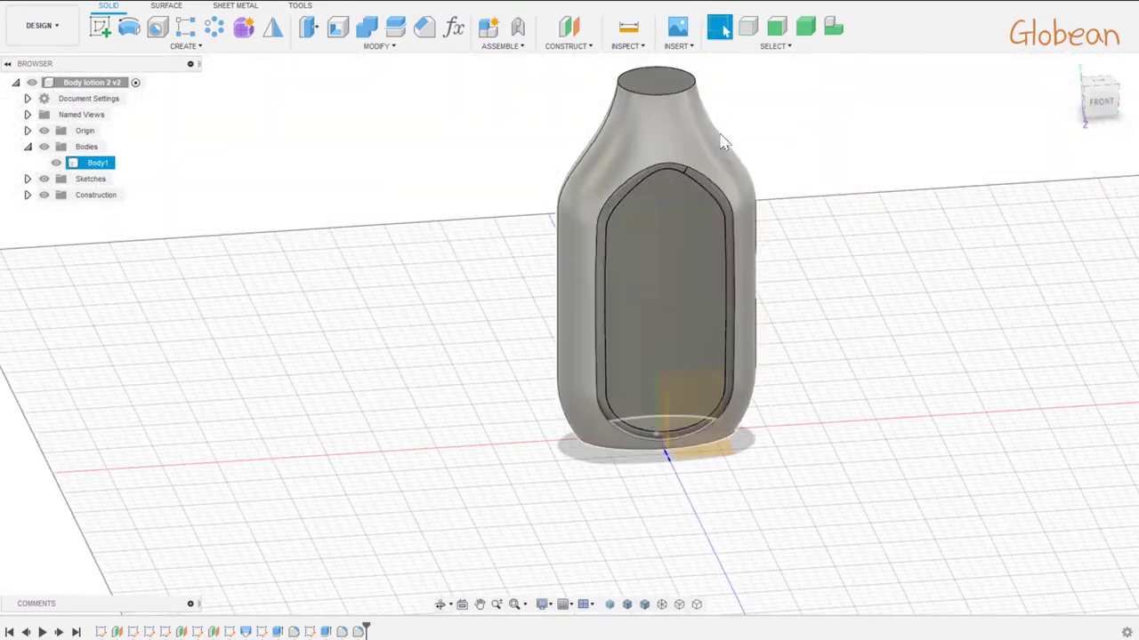
# - Sketch a 28 mm diameter circle on the bottle's top face
pyautogui.press('s')
pyautogui.click(676, 82)
pyautogui.scroll(5, 622, 133)
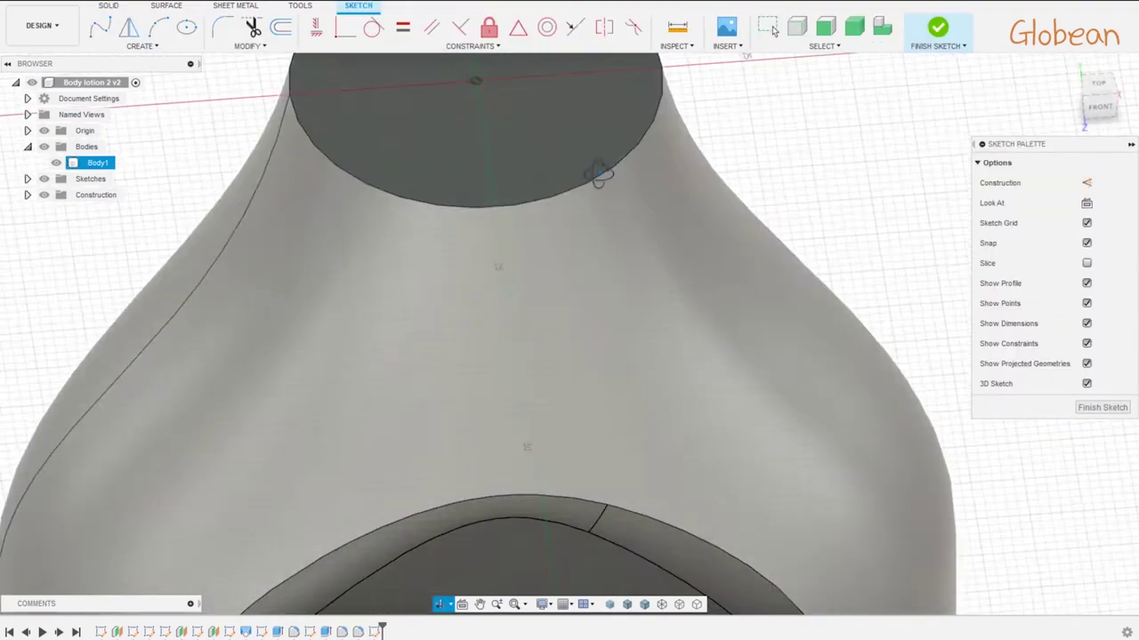
pyautogui.scroll(3, 562, 210)
pyautogui.click(1086, 203)
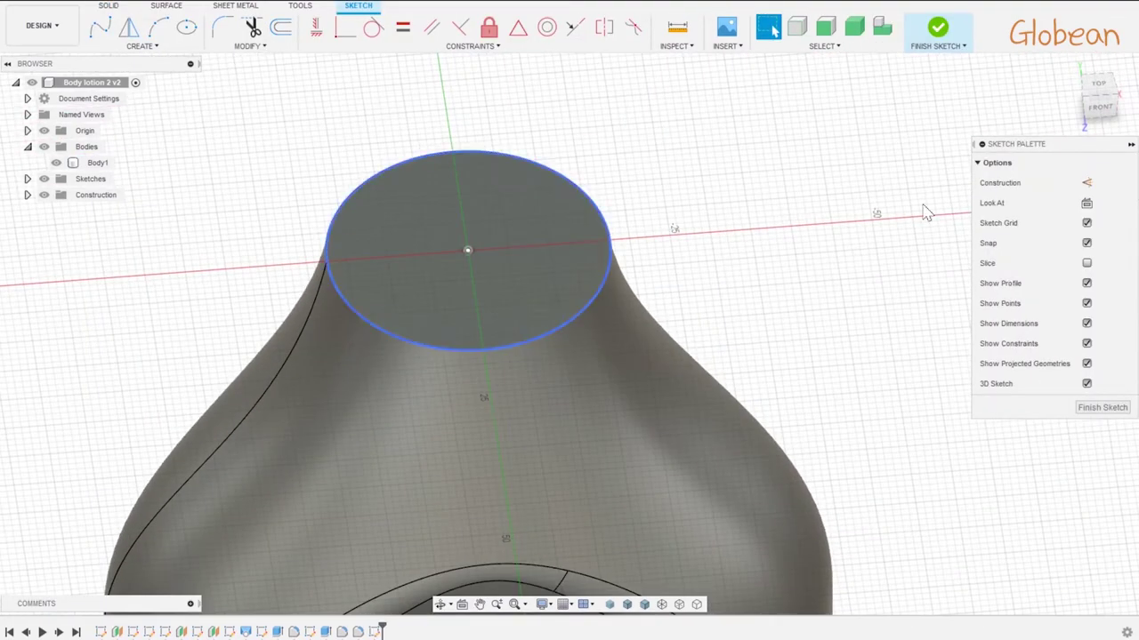
pyautogui.write('c')
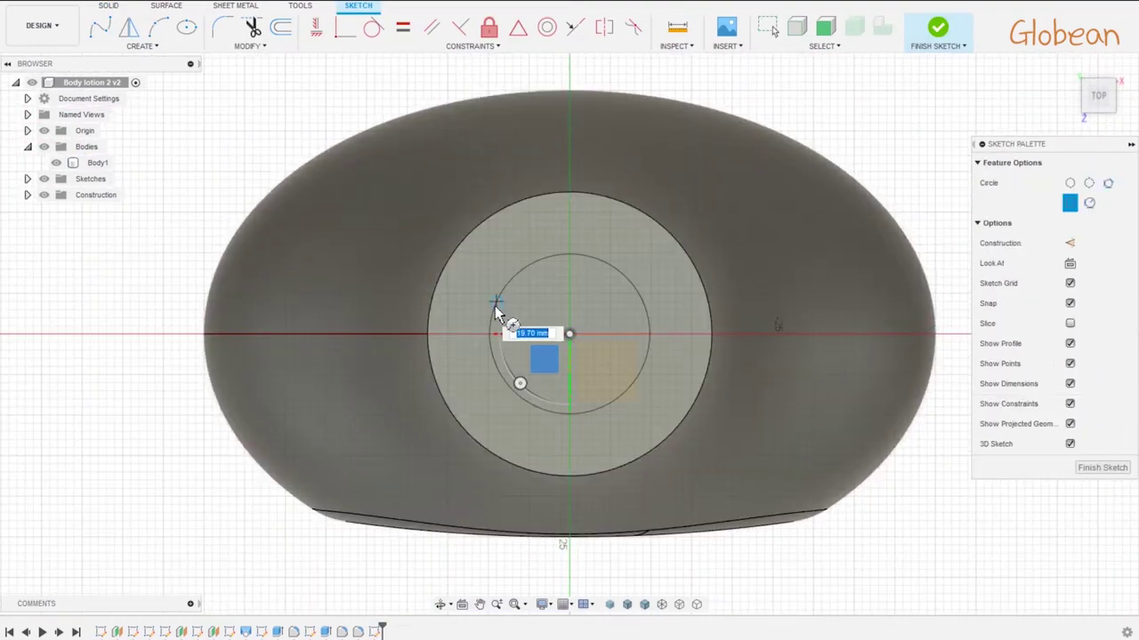
pyautogui.write('28')
pyautogui.press('Return')
pyautogui.press('Escape')
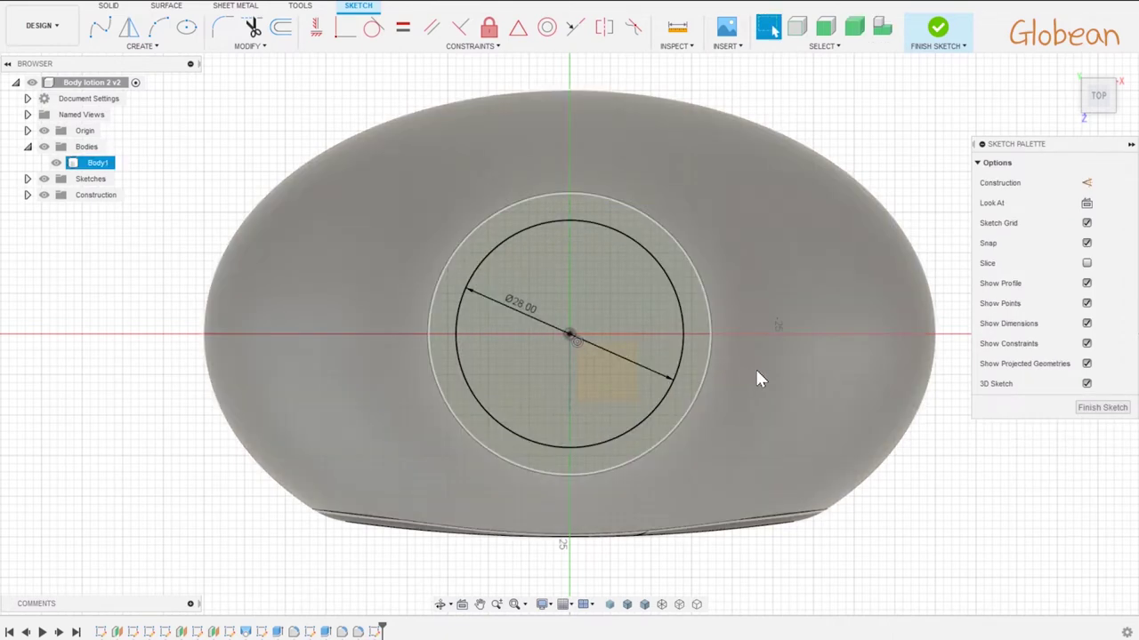
# - Extrude the Ø28 circle 15 mm to form the neck
pyautogui.keyDown('shift'); pyautogui.moveTo(761, 378); pyautogui.dragTo(724, 335, button='middle'); pyautogui.keyUp('shift')
pyautogui.press('e')
pyautogui.click(579, 338)
pyautogui.write('15')
pyautogui.press('Return')
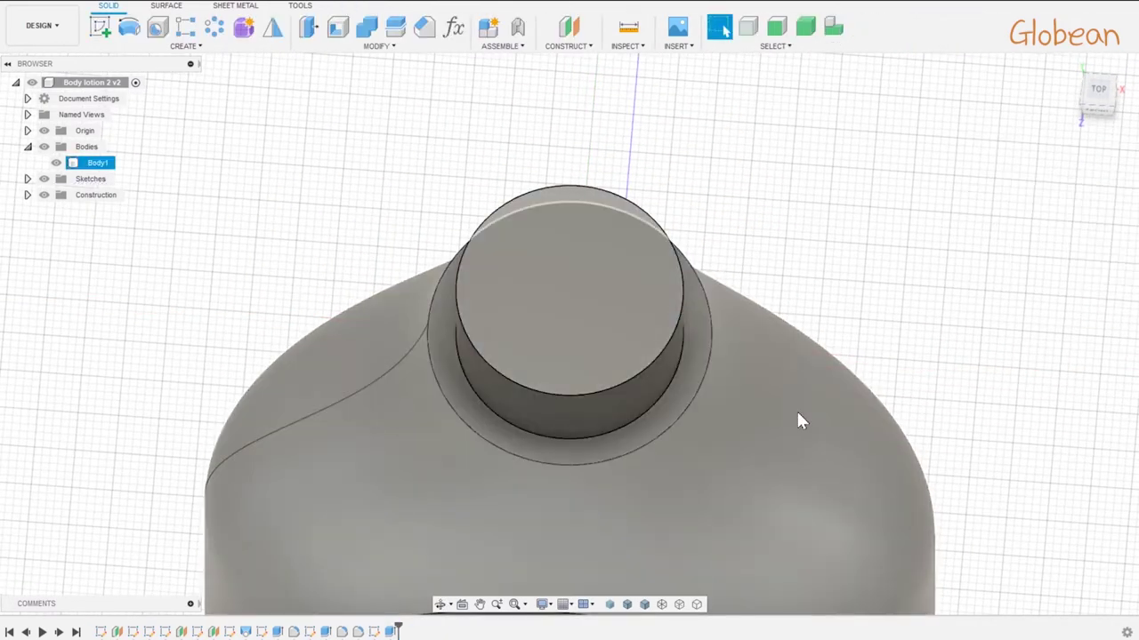
# - Sketch a 1 mm offset circle on the ring face and begin extruding the thin ring
pyautogui.press('s')
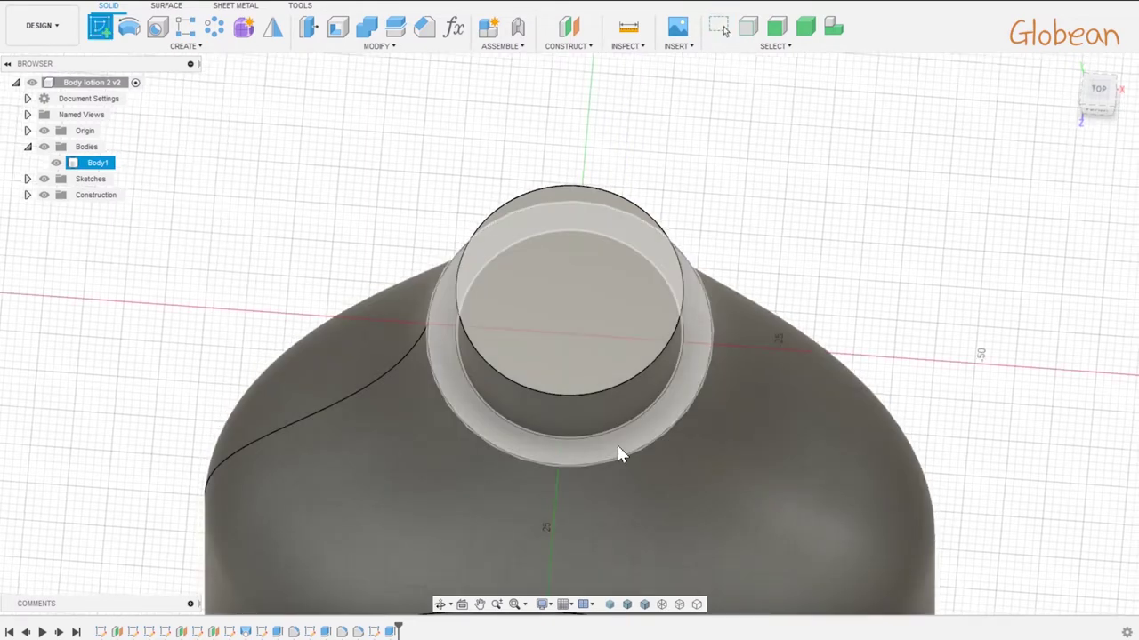
pyautogui.click(617, 453)
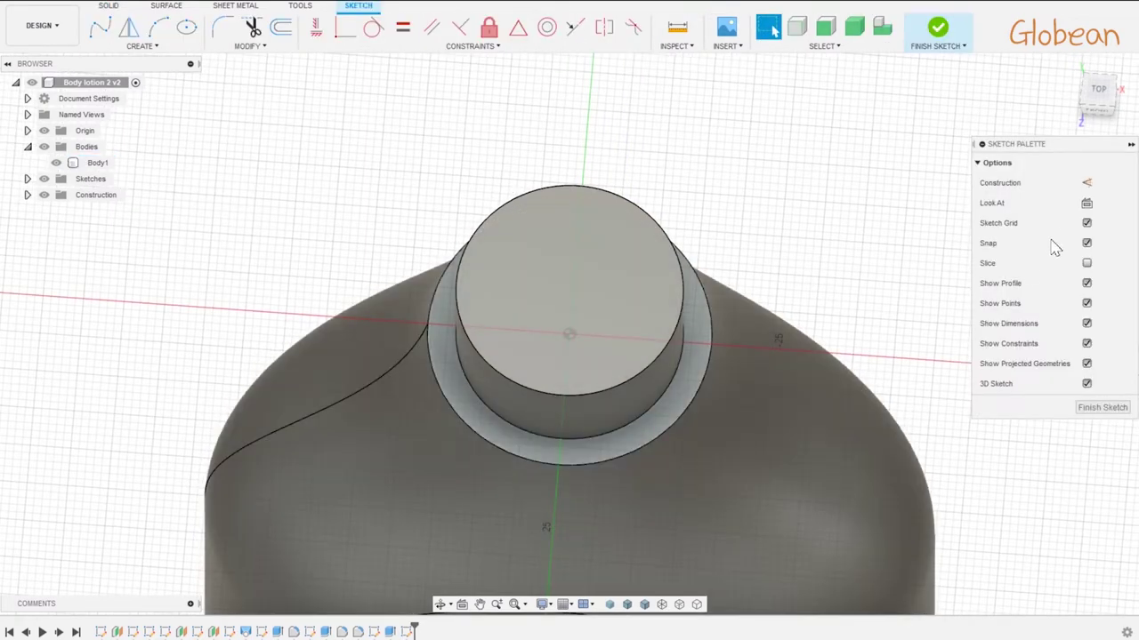
pyautogui.press('o')
pyautogui.click(616, 432)
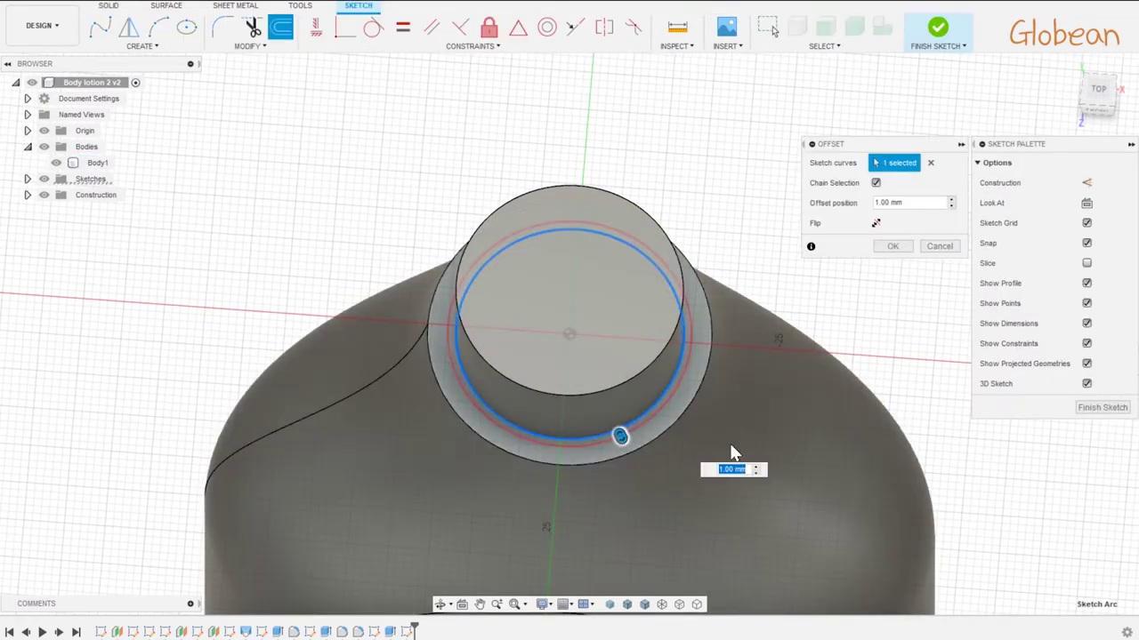
pyautogui.press('Return')
pyautogui.press('e')
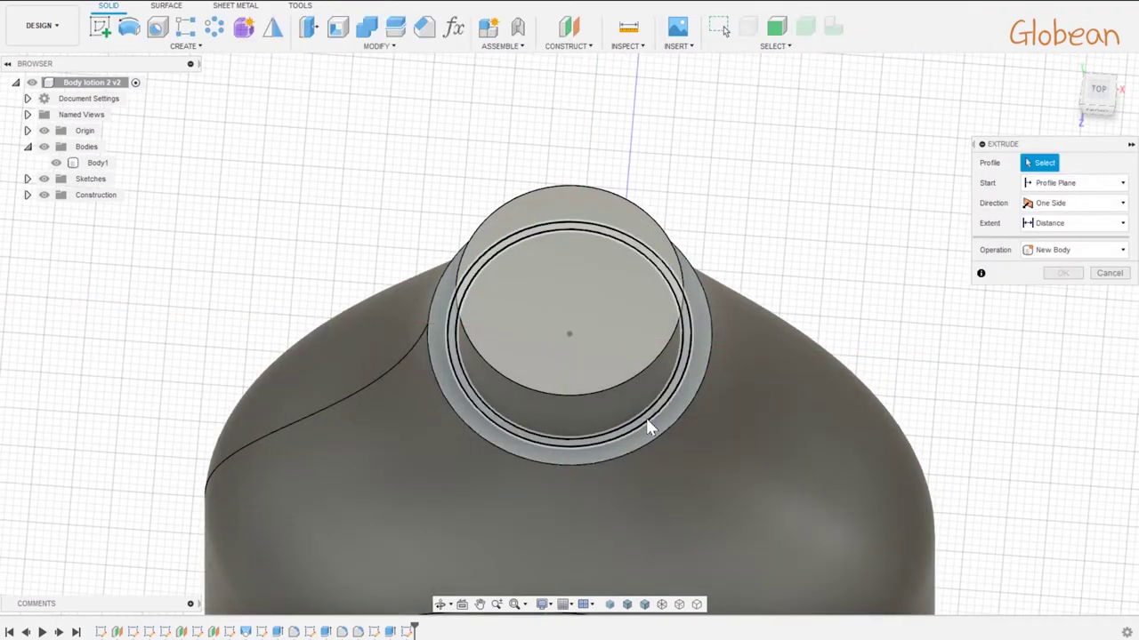
pyautogui.click(672, 409)
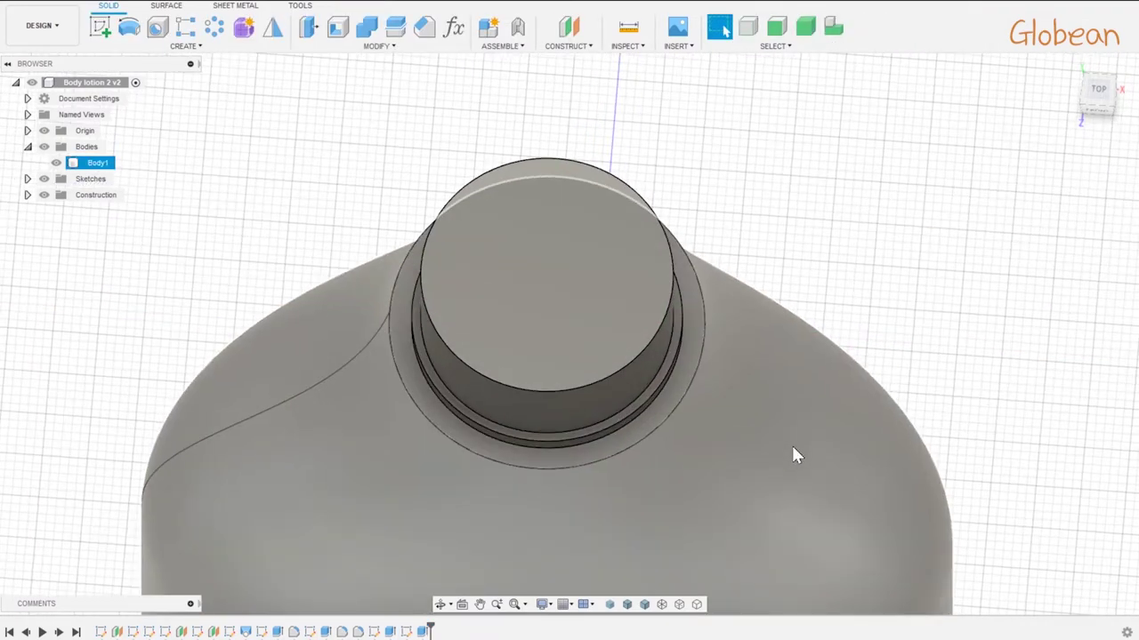
# - Fillet the neck's outer circular base edge
pyautogui.press('f')
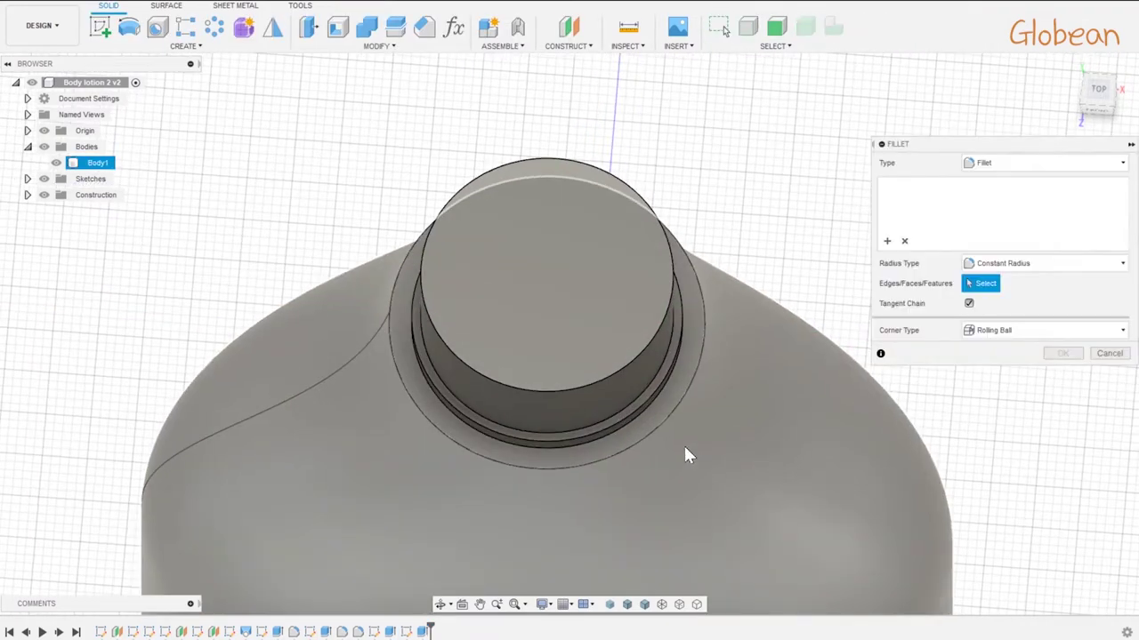
pyautogui.click(685, 456)
pyautogui.press('Return')
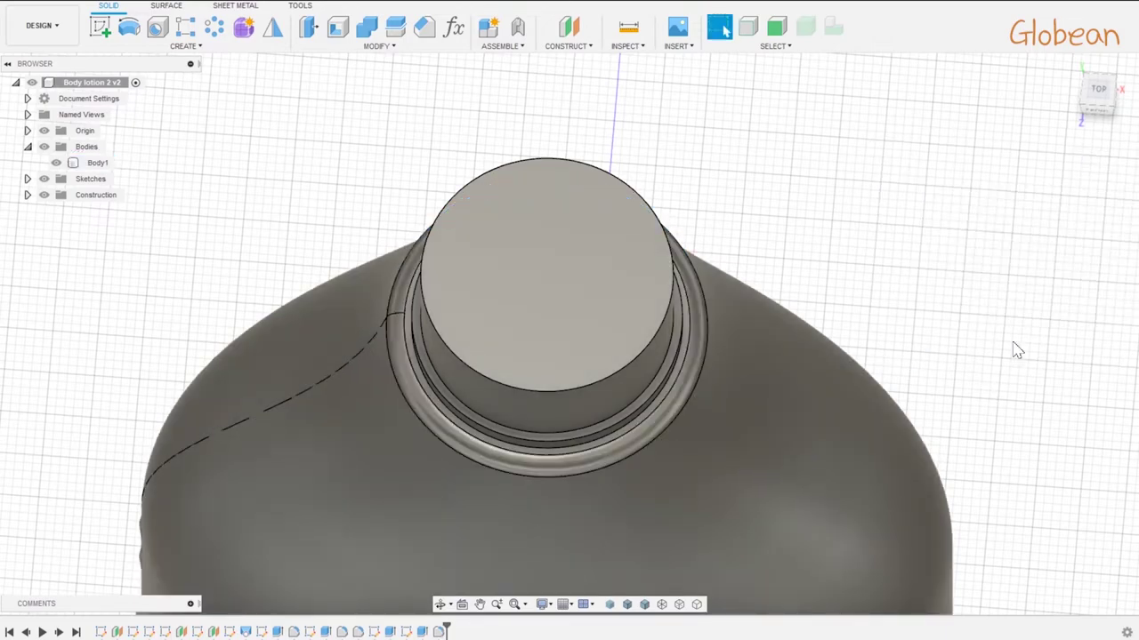
pyautogui.scroll(-3, 978, 338)
pyautogui.keyDown('shift'); pyautogui.moveTo(946, 323); pyautogui.dragTo(834, 424, button='middle'); pyautogui.keyUp('shift')
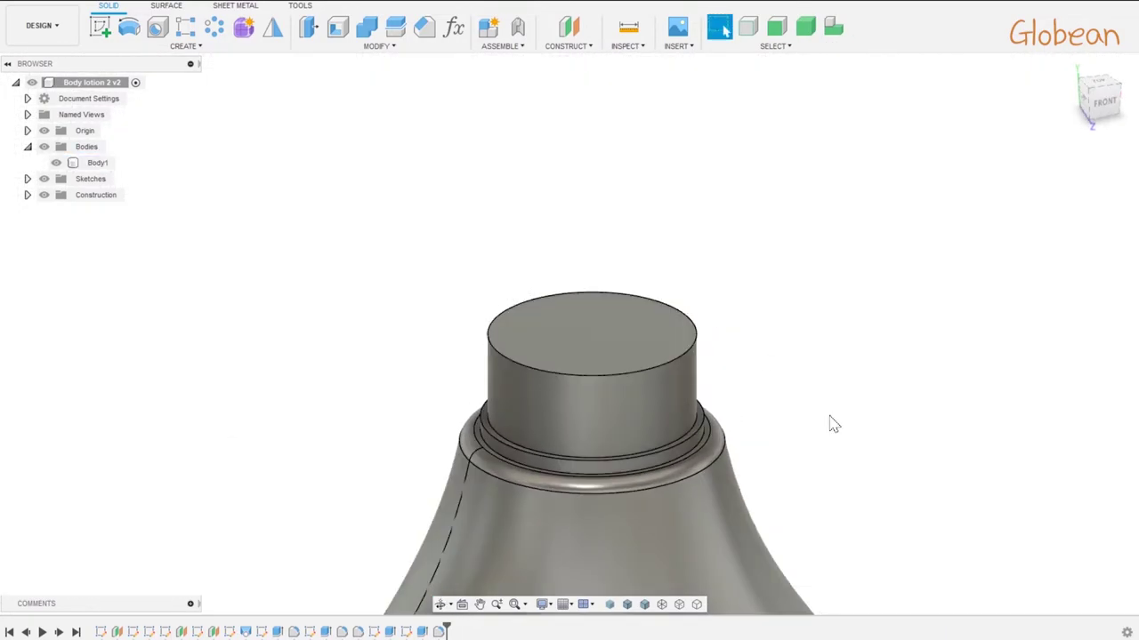
# - Shell the bottle, removing the neck's top face to open it
pyautogui.click(338, 27)
pyautogui.click(561, 309)
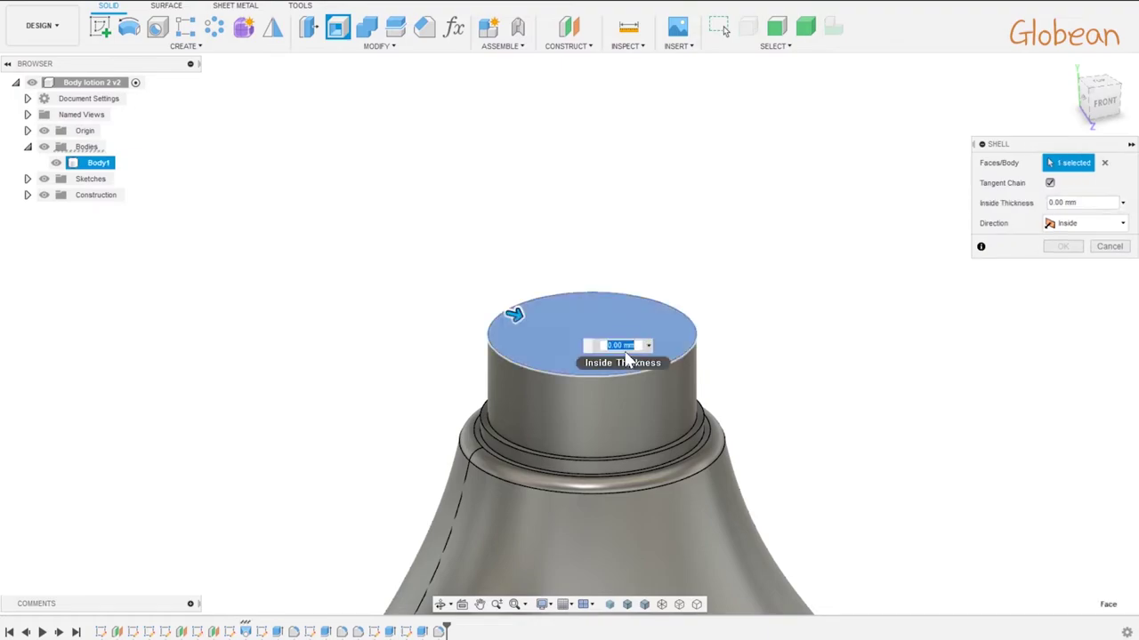
pyautogui.press('Return')
pyautogui.moveTo(737, 406)
pyautogui.keyDown('shift'); pyautogui.mouseDown(button='middle')
pyautogui.moveTo(699, 483)
pyautogui.moveTo(668, 406)
pyautogui.mouseUp(button='middle'); pyautogui.keyUp('shift')
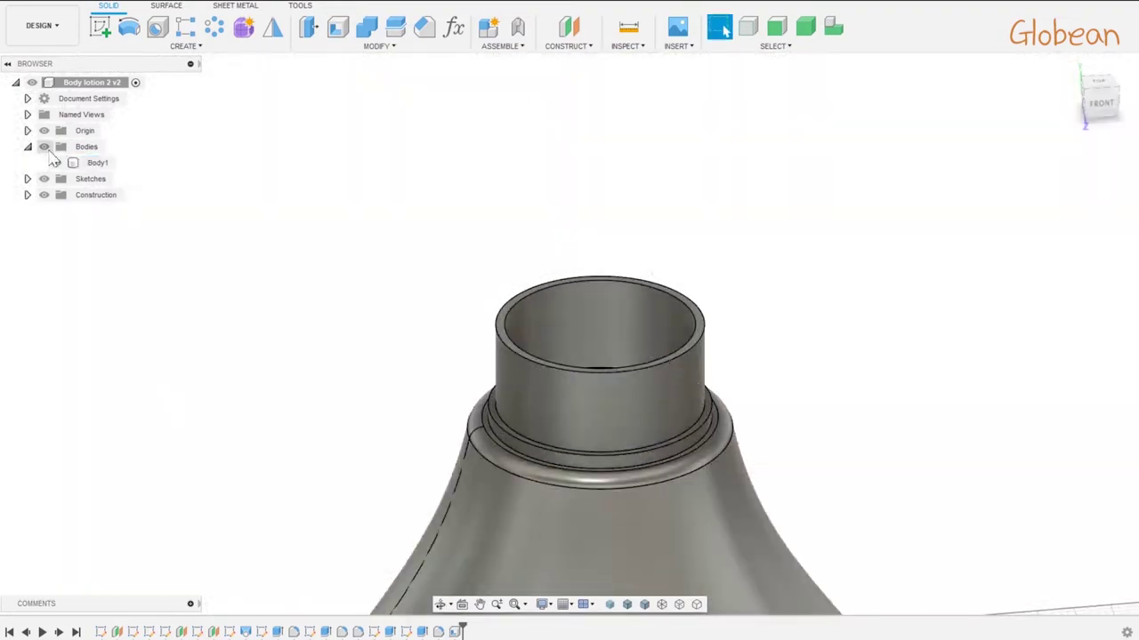
# - Select the entire timeline history and group it
pyautogui.click(28, 179)
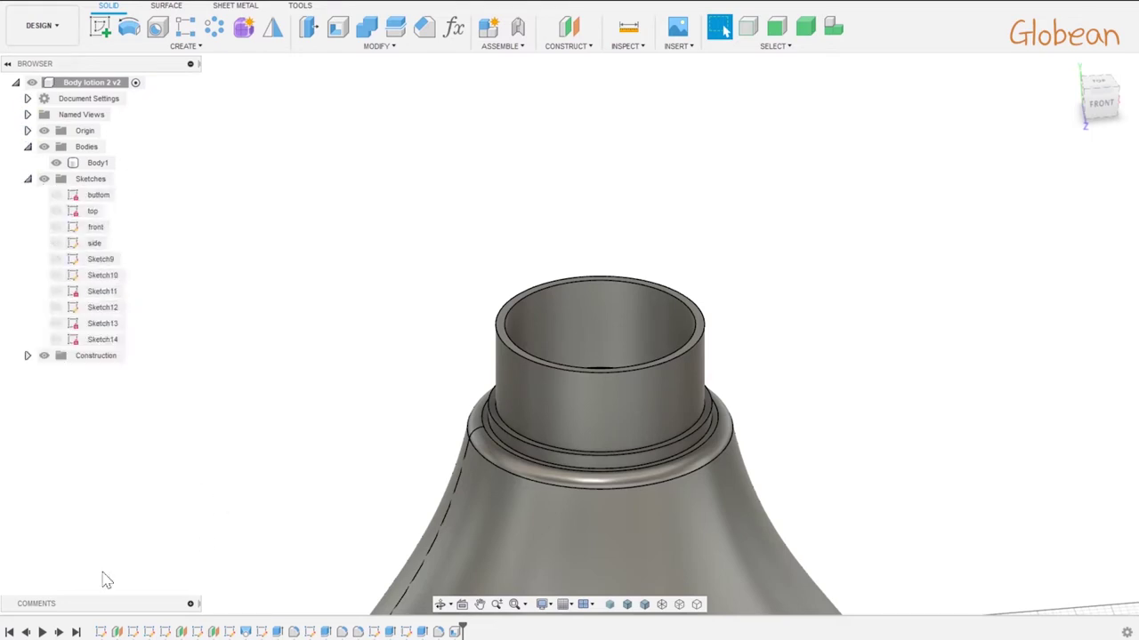
pyautogui.keyDown('shift'); pyautogui.click(459, 631); pyautogui.keyUp('shift')
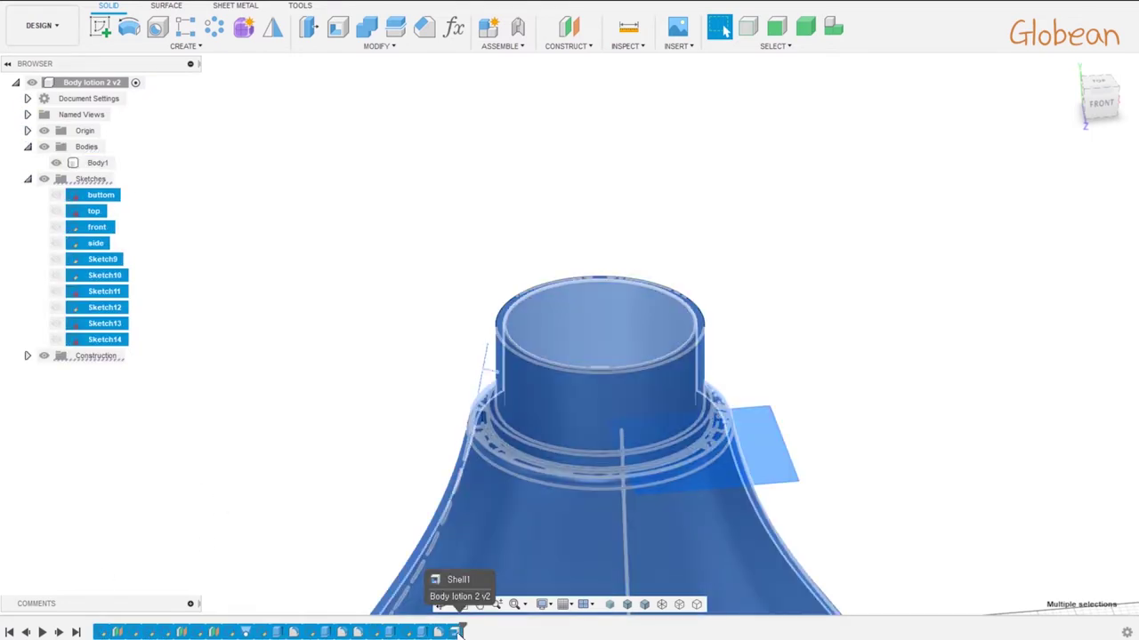
pyautogui.rightClick(441, 630)
pyautogui.click(436, 566)
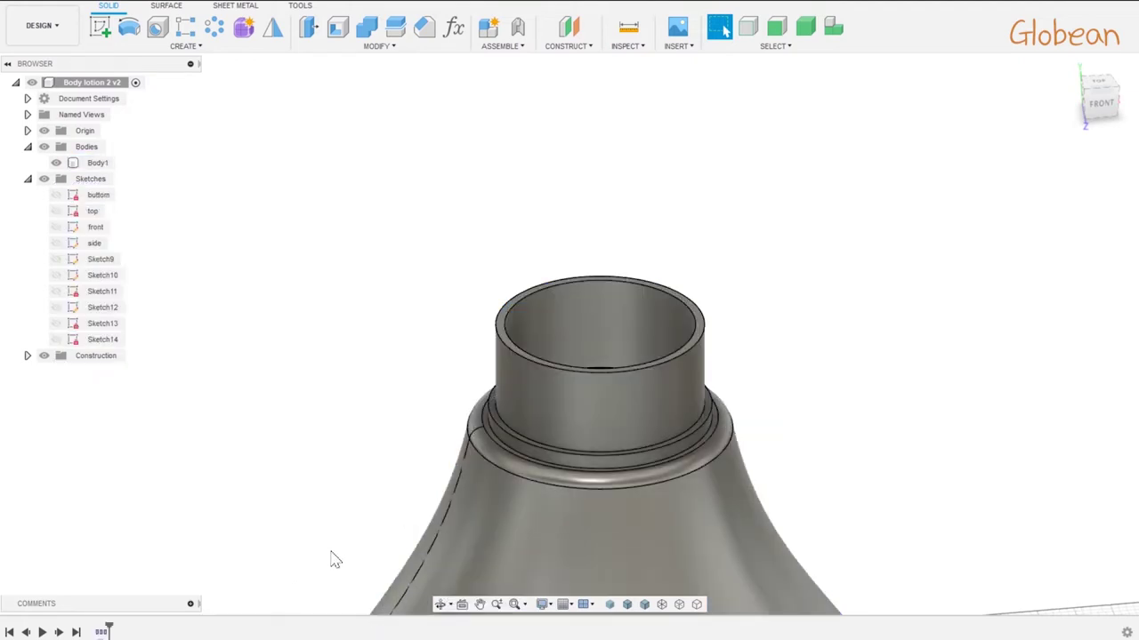
# - Apply Plastic > Acetal Resin to Body1 and change its colour to light green
pyautogui.press('a')
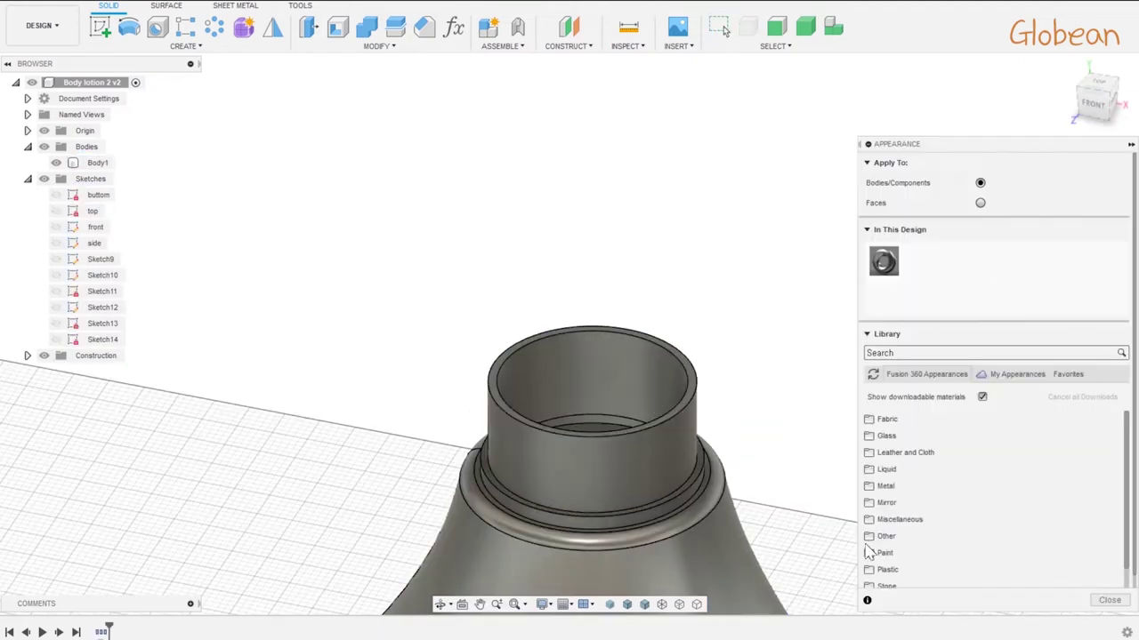
pyautogui.click(889, 570)
pyautogui.scroll(3, 907, 472)
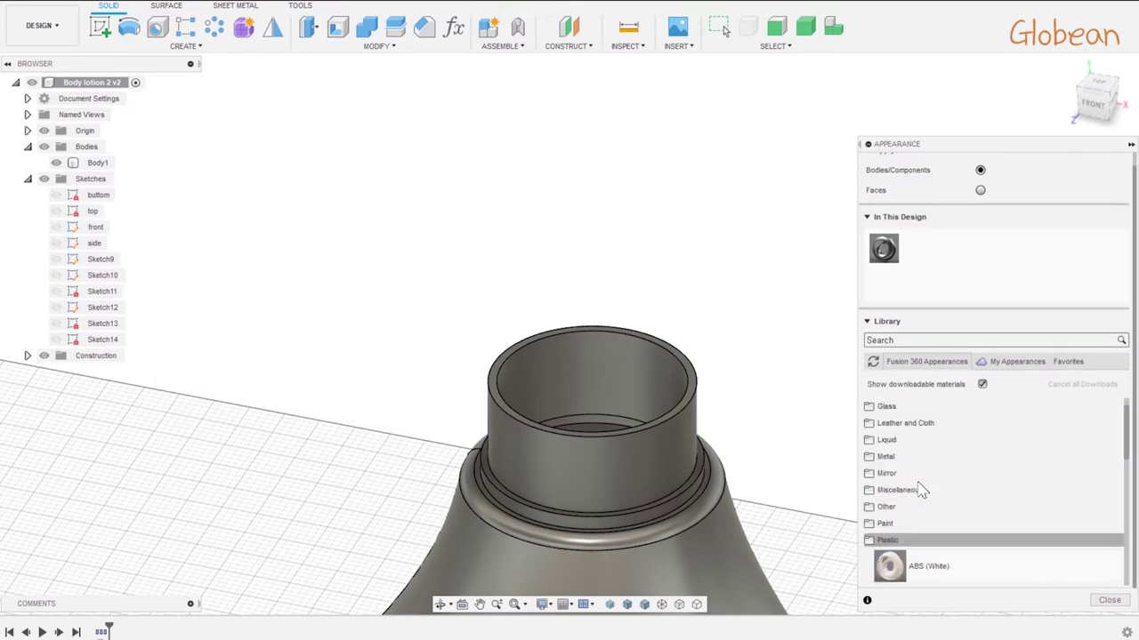
pyautogui.scroll(-2, 919, 488)
pyautogui.scroll(-2, 910, 508)
pyautogui.scroll(2, 917, 521)
pyautogui.moveTo(937, 525); pyautogui.dragTo(676, 498)
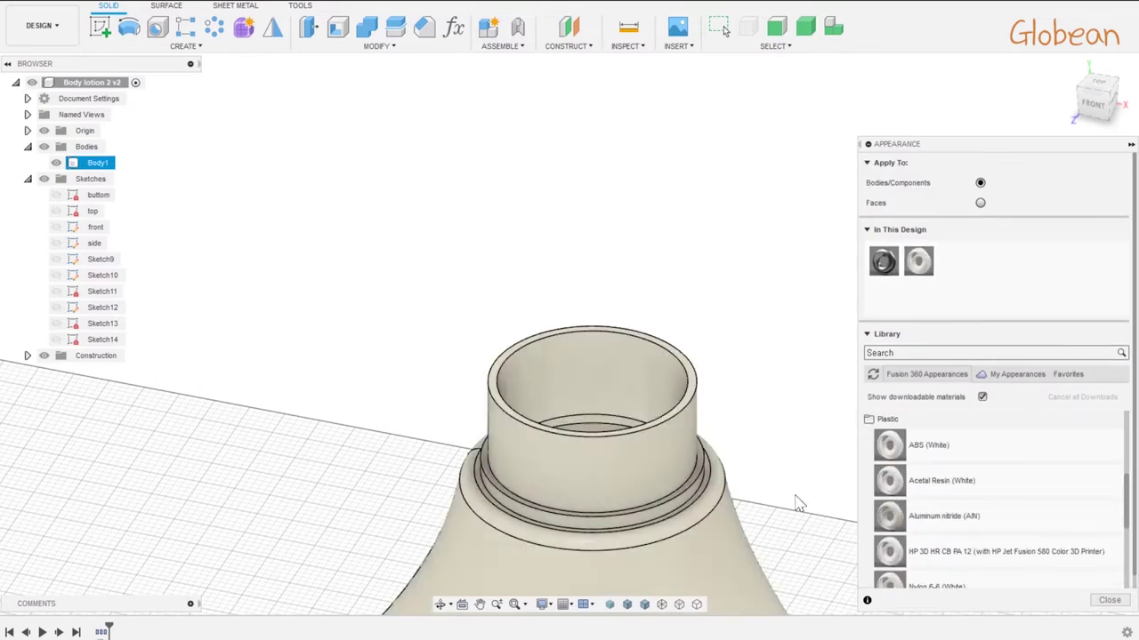
pyautogui.doubleClick(918, 261)
pyautogui.click(772, 216)
pyautogui.click(798, 204)
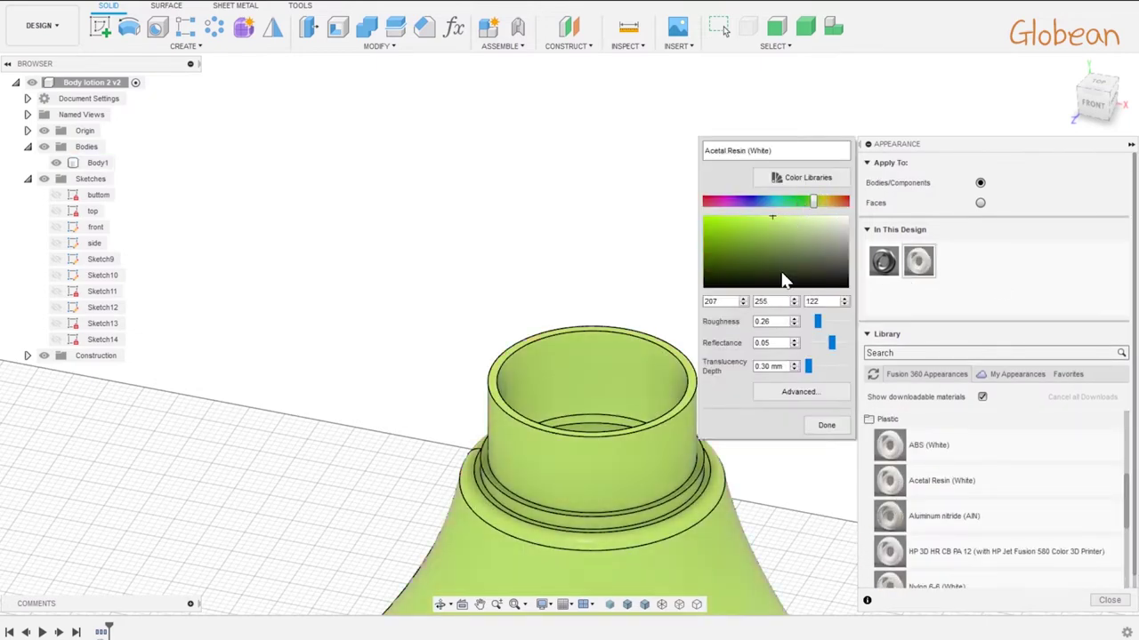
pyautogui.click(827, 425)
pyautogui.moveTo(826, 427)
pyautogui.keyDown('shift'); pyautogui.mouseDown(button='middle')
pyautogui.moveTo(752, 382)
pyautogui.moveTo(753, 338)
pyautogui.moveTo(724, 325)
pyautogui.moveTo(744, 323)
pyautogui.mouseUp(button='middle'); pyautogui.keyUp('shift')
pyautogui.scroll(3, 693, 220)
pyautogui.scroll(-5, 694, 220)
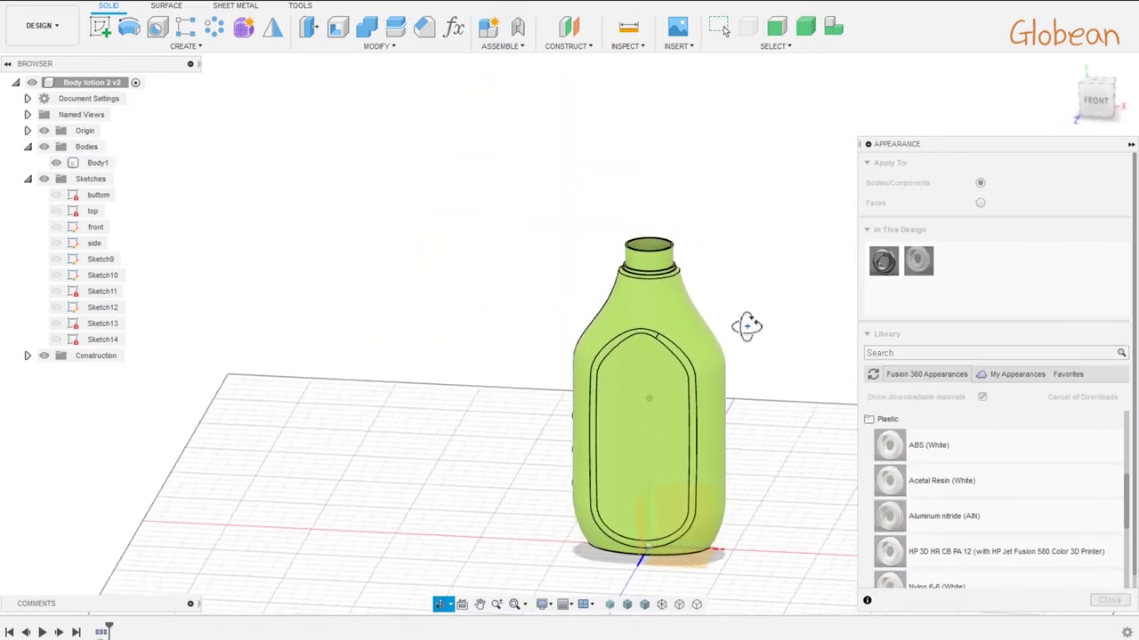
pyautogui.press('Escape')
pyautogui.scroll(3, 709, 470)
# - Sketch a 34 mm diameter circle centred on the origin
pyautogui.press('l')
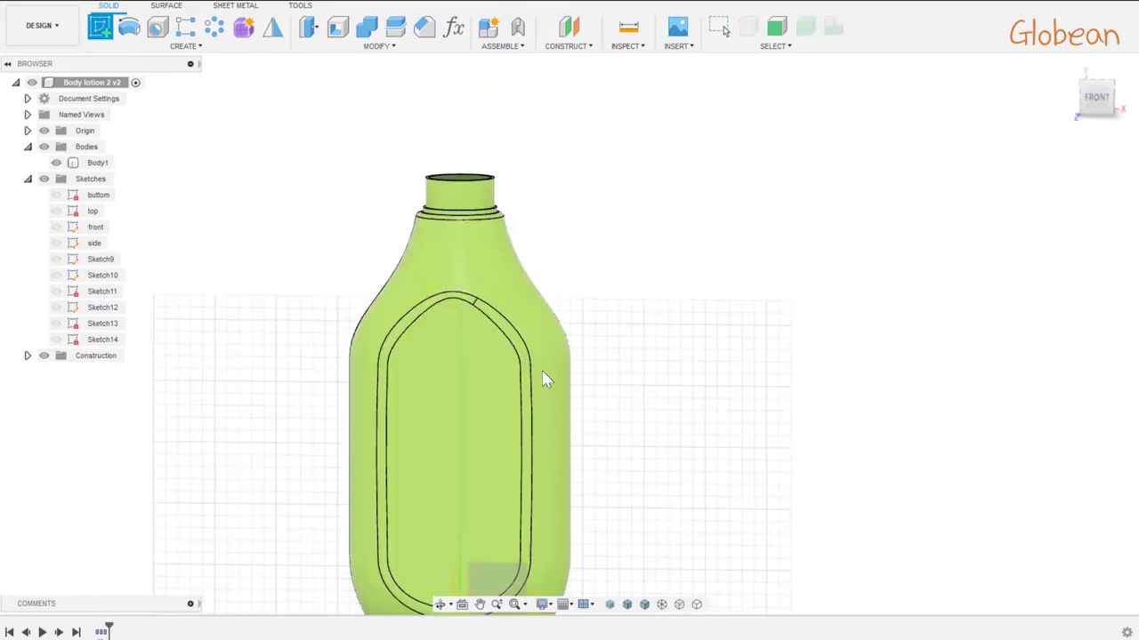
pyautogui.click(543, 176)
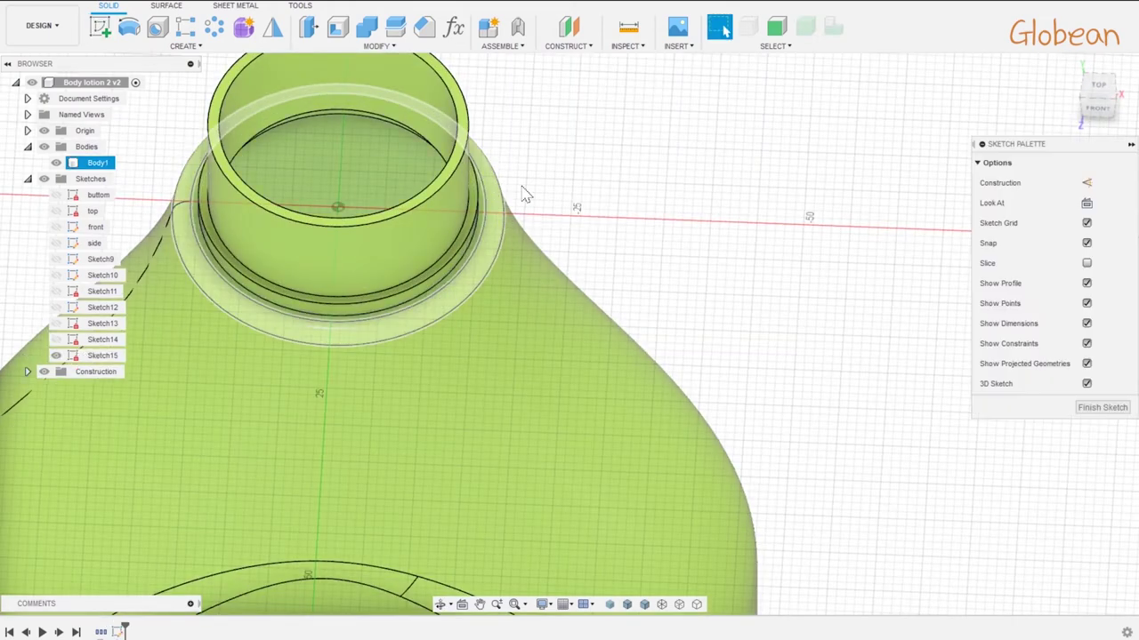
pyautogui.click(1086, 203)
pyautogui.press('c')
pyautogui.click(569, 334)
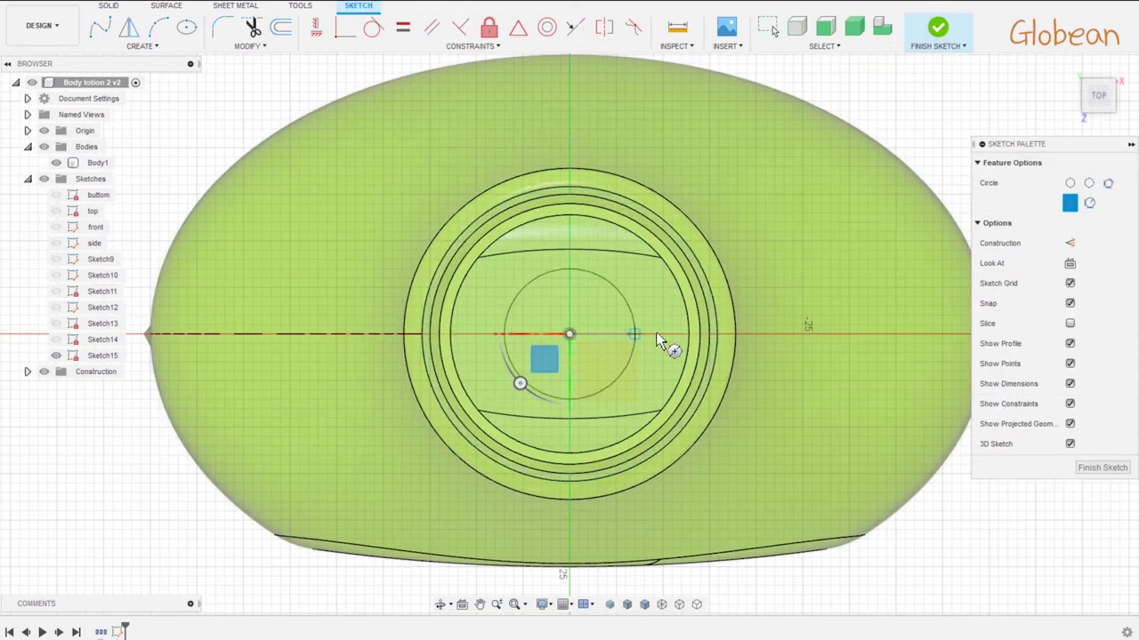
pyautogui.write('64')
pyautogui.press('Return')
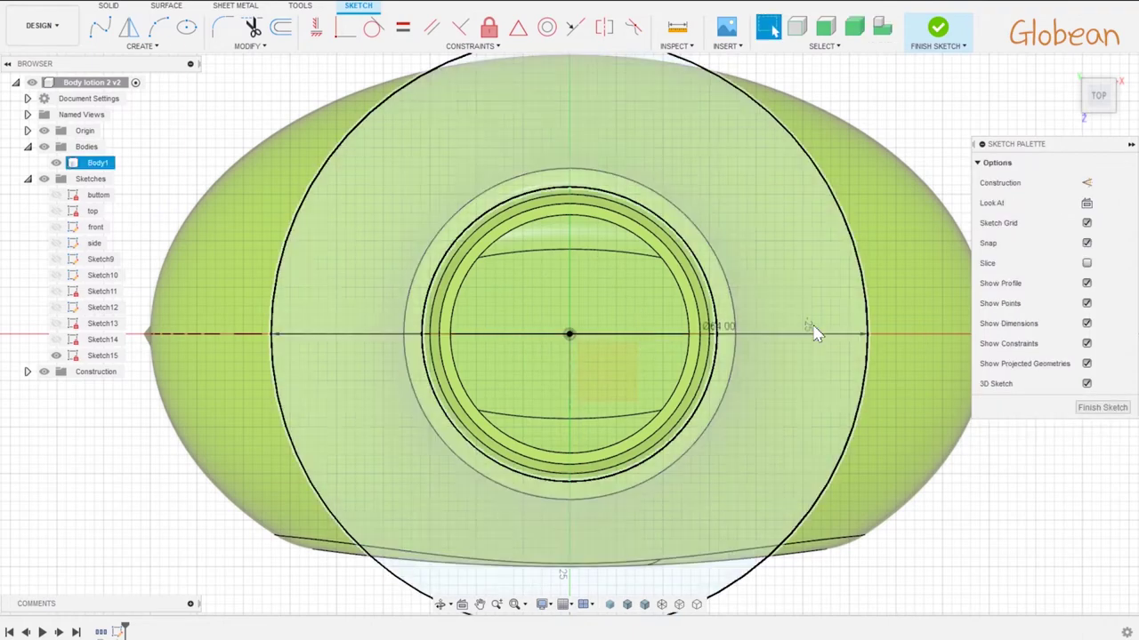
pyautogui.doubleClick(727, 333)
pyautogui.write('34')
pyautogui.press('Return')
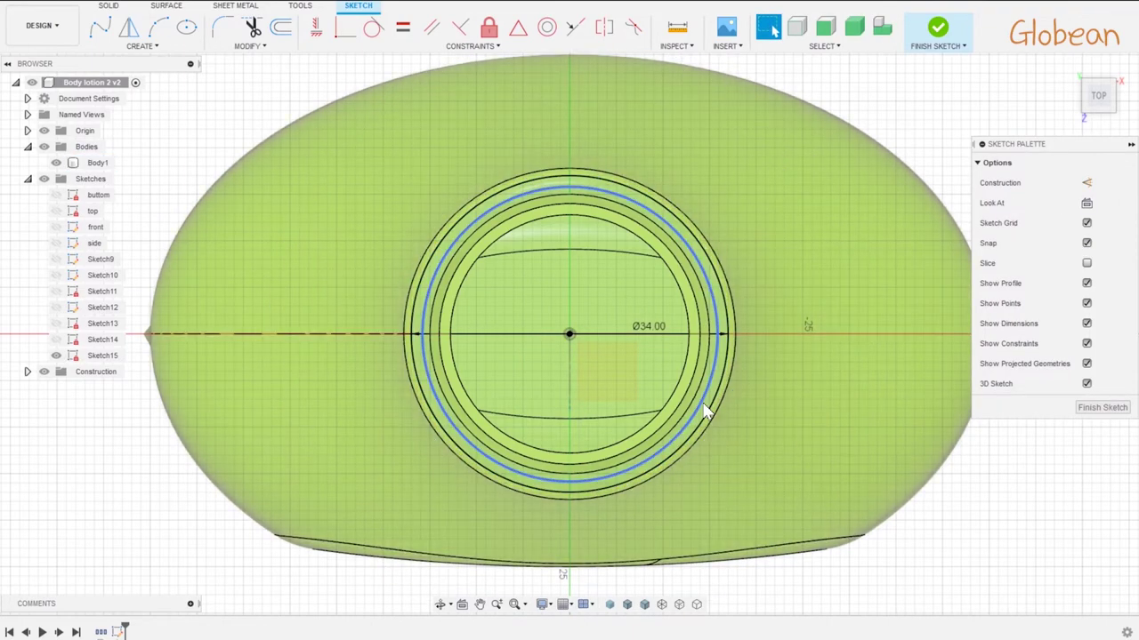
# - Extrude the ring profiles upward into a cap, then reopen the feature's operation list
pyautogui.keyDown('shift'); pyautogui.moveTo(804, 448); pyautogui.dragTo(689, 358, button='middle'); pyautogui.keyUp('shift')
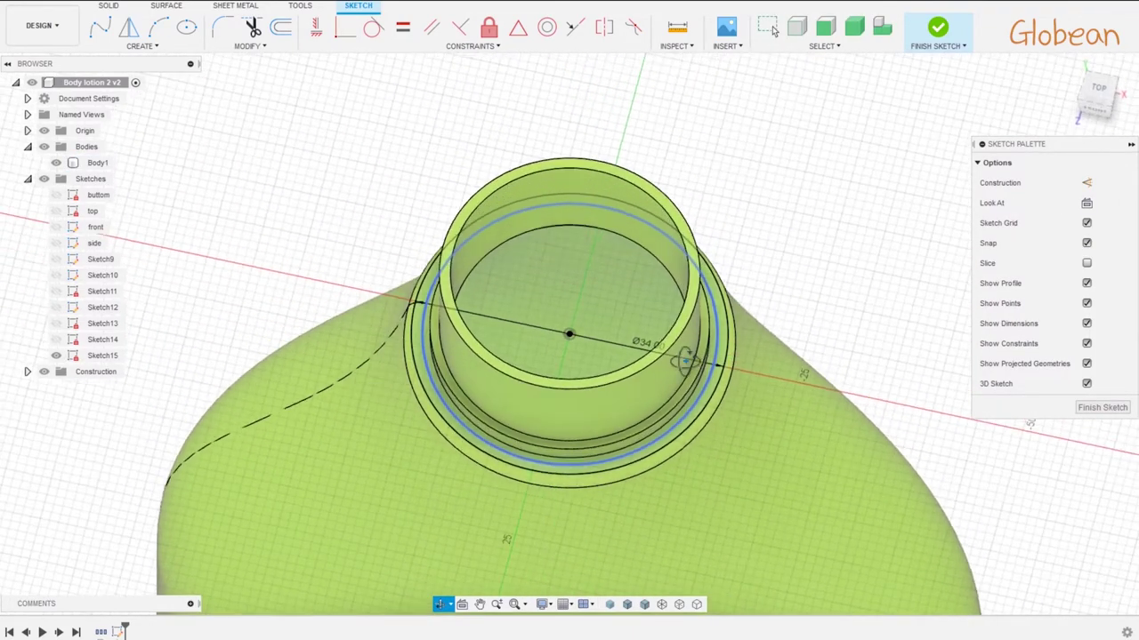
pyautogui.press('e')
pyautogui.click(714, 367)
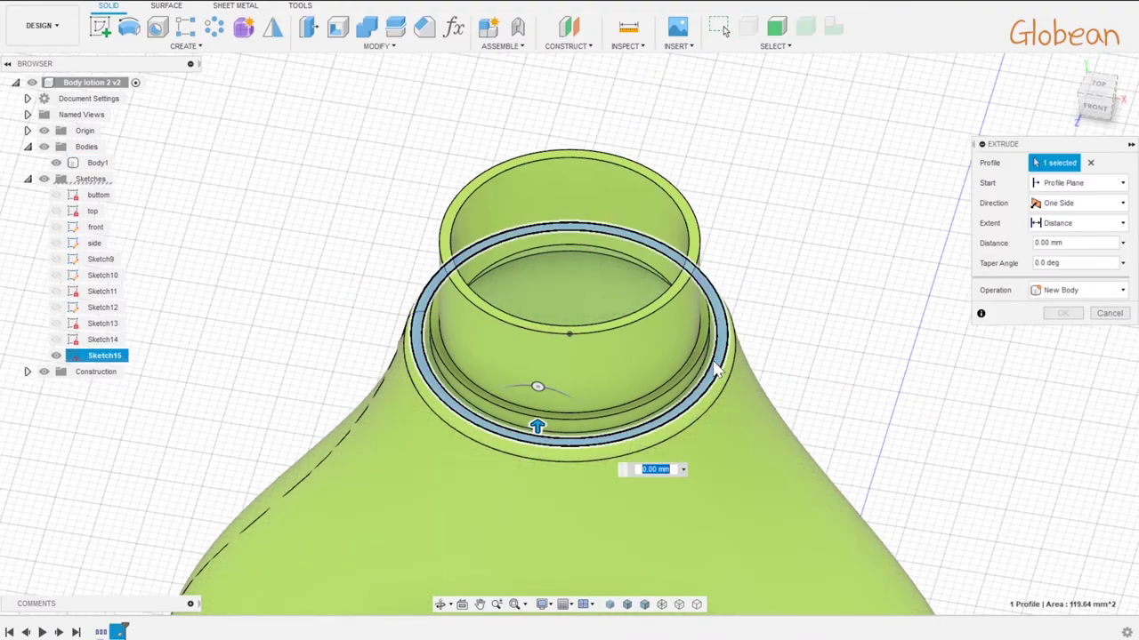
pyautogui.click(689, 369)
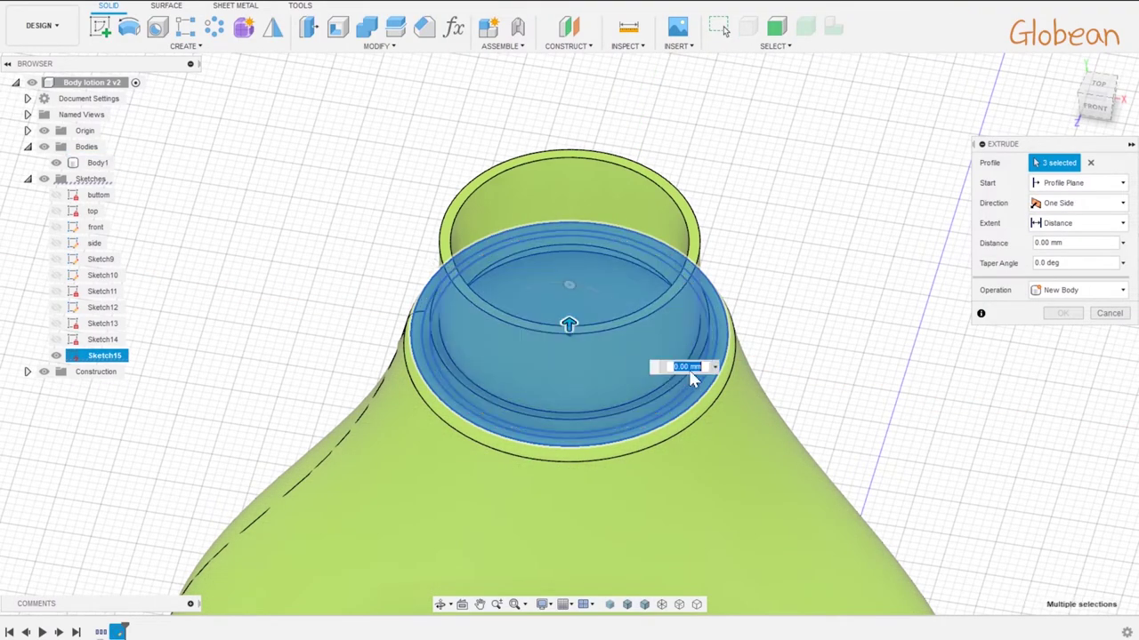
pyautogui.moveTo(548, 329); pyautogui.dragTo(547, 169)
pyautogui.click(1096, 102)
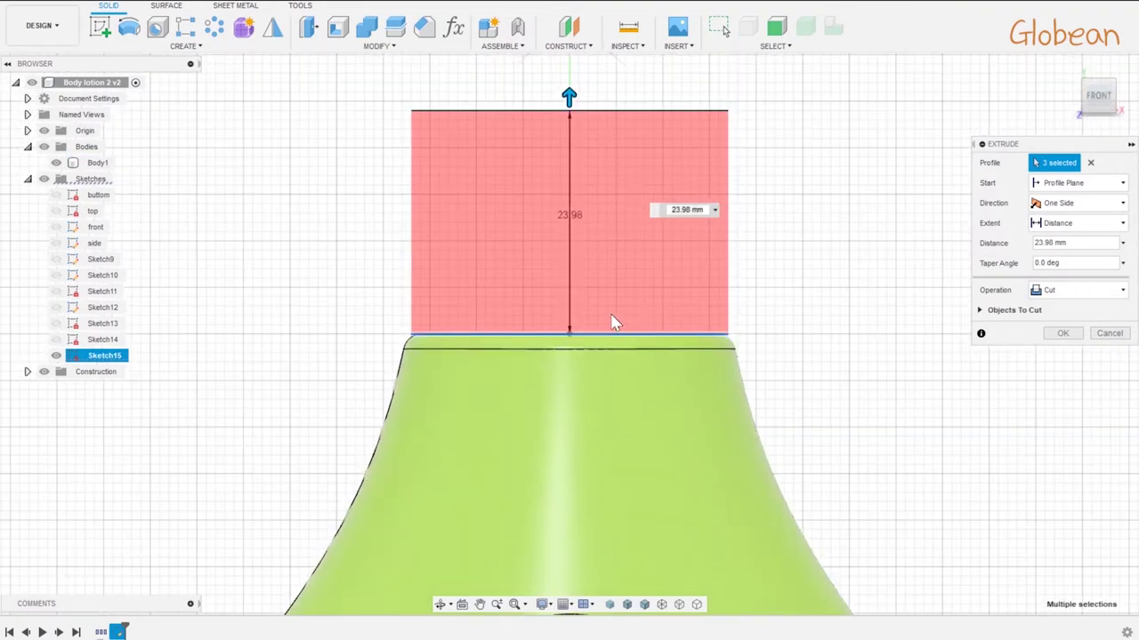
pyautogui.press('Return')
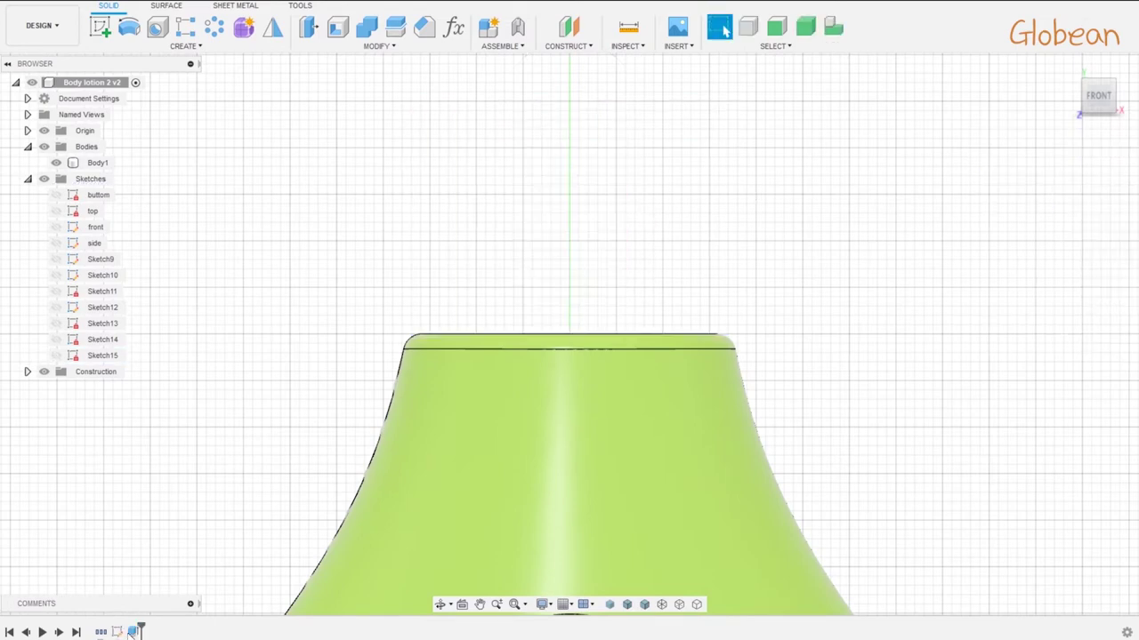
pyautogui.doubleClick(134, 631)
pyautogui.click(1078, 290)
# - Make the extrusion a new body and fillet the cap's top edge
pyautogui.click(1061, 352)
pyautogui.click(1068, 335)
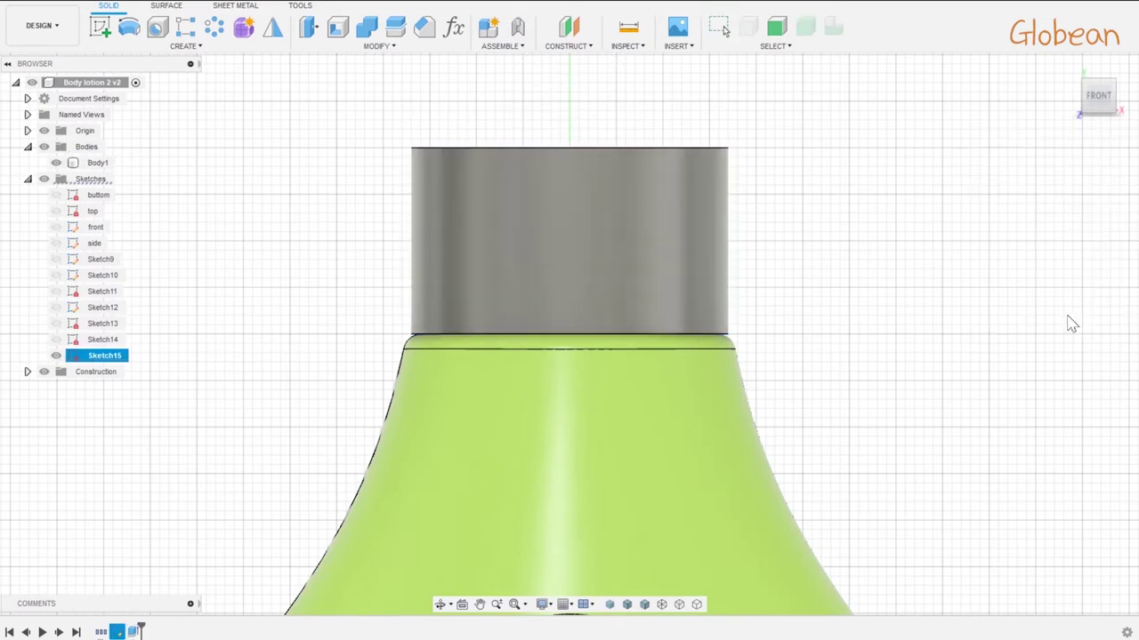
pyautogui.press('f')
pyautogui.click(697, 148)
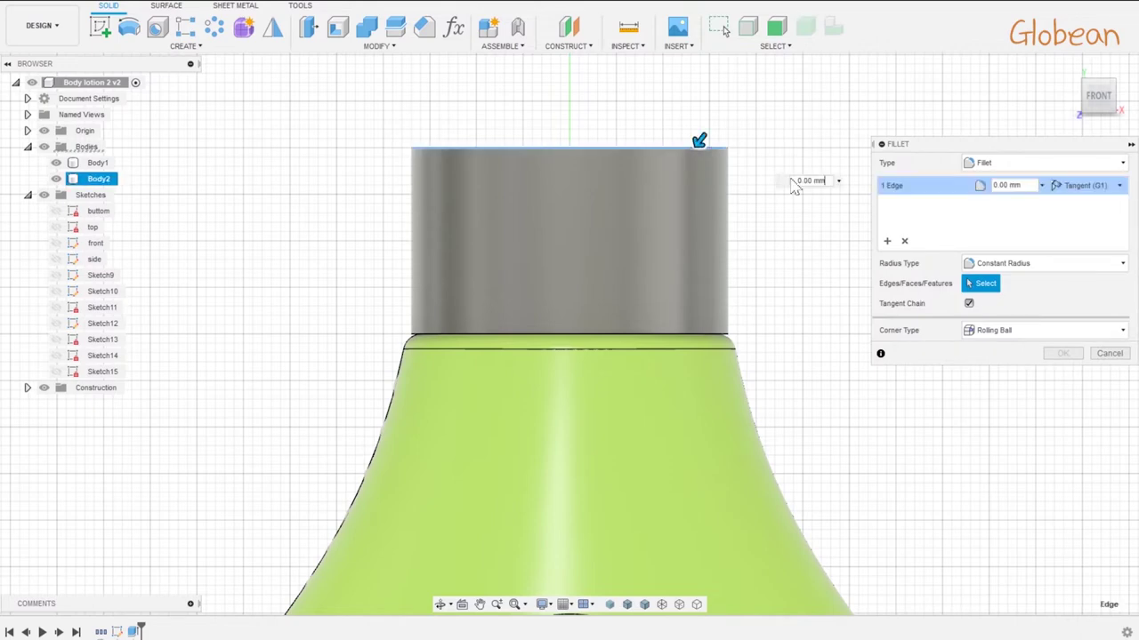
pyautogui.press('Return')
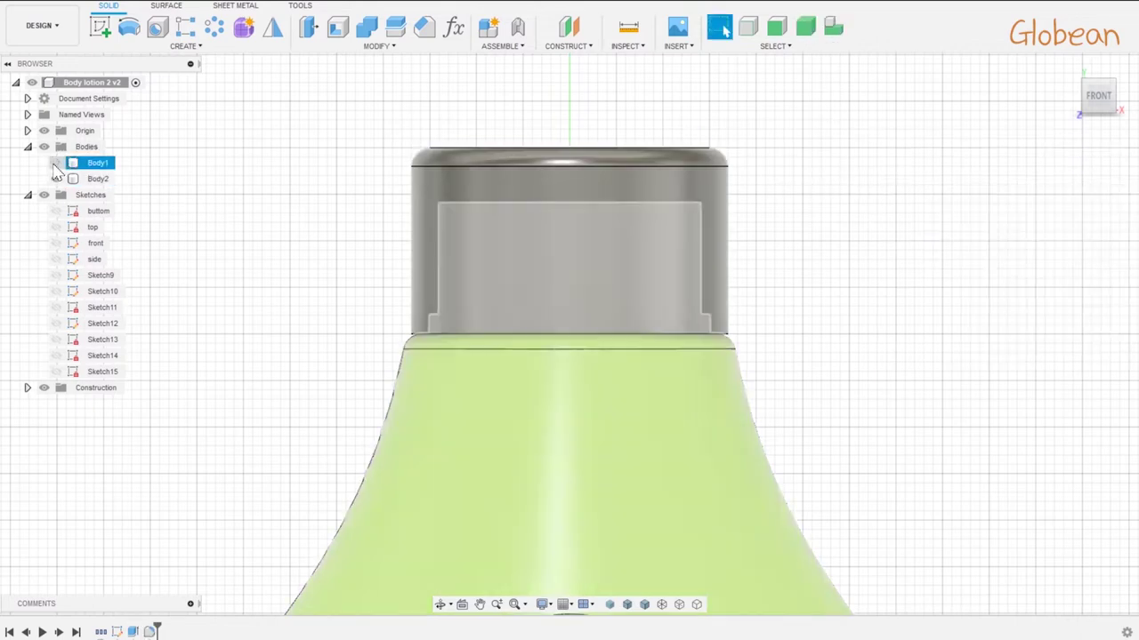
# - Hide Body1 and shell the cap from its bottom face with 2.6 mm walls
pyautogui.click(56, 162)
pyautogui.keyDown('shift'); pyautogui.moveTo(649, 450); pyautogui.dragTo(724, 29, button='middle'); pyautogui.keyUp('shift')
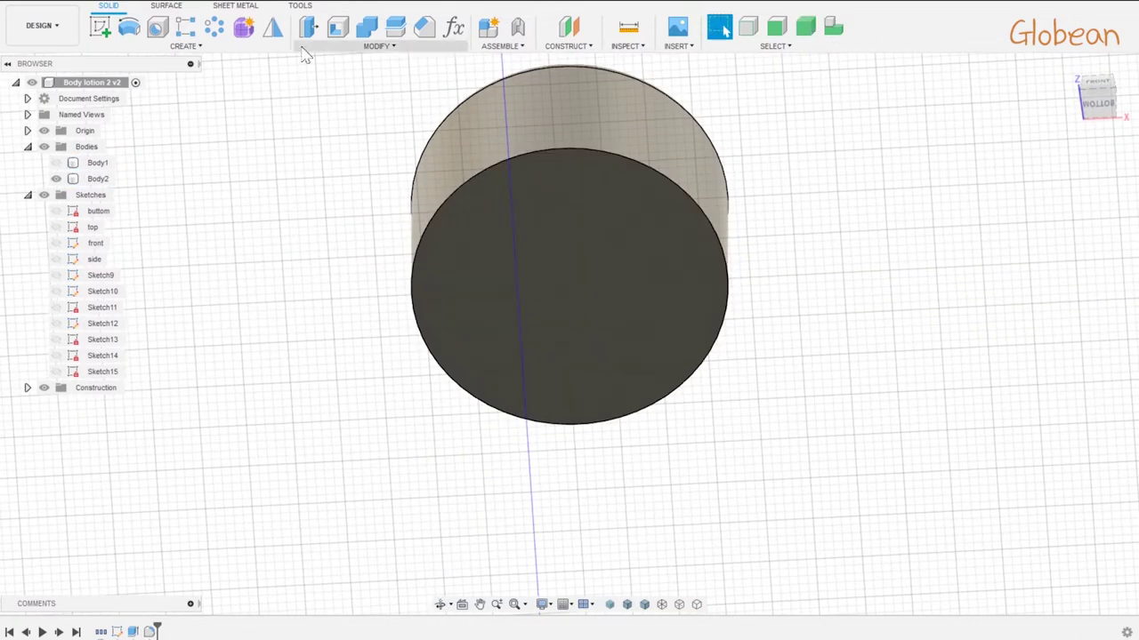
pyautogui.click(338, 27)
pyautogui.click(507, 228)
pyautogui.write('2.6')
pyautogui.press('Return')
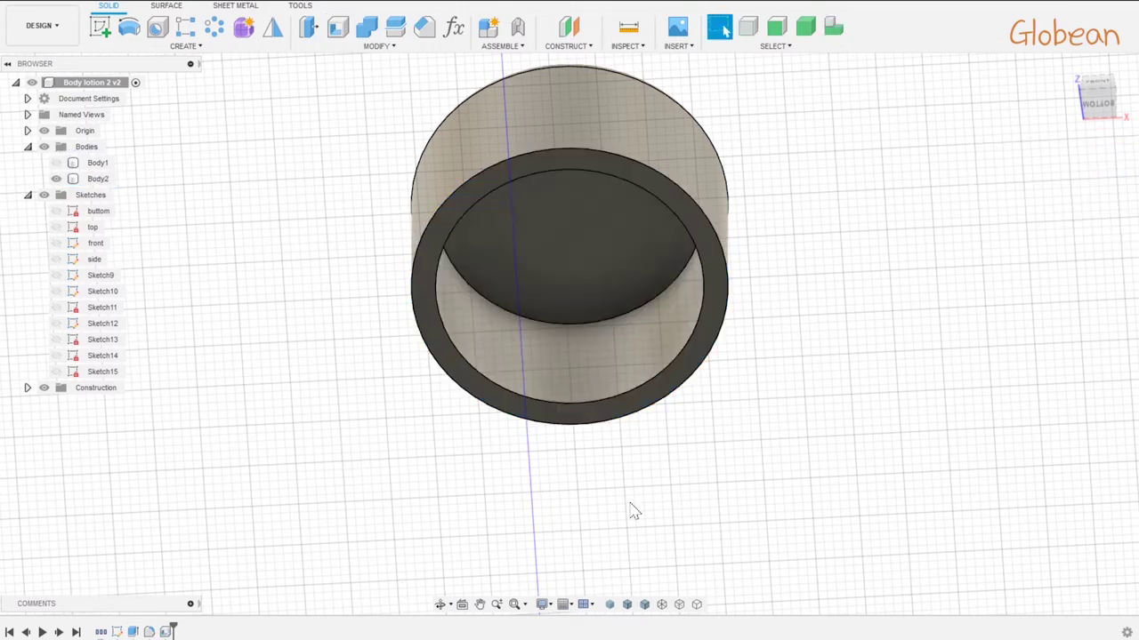
# - Return to Front view and show the green bottle body again
pyautogui.keyDown('shift'); pyautogui.moveTo(702, 491); pyautogui.dragTo(724, 246, button='middle'); pyautogui.keyUp('shift')
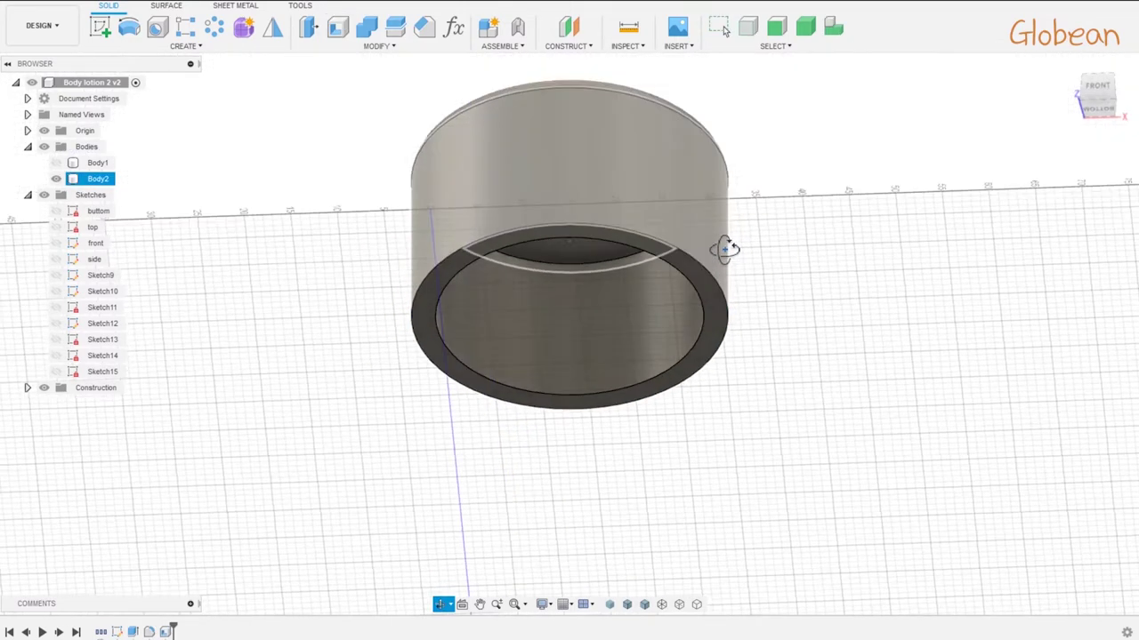
pyautogui.click(1097, 96)
pyautogui.click(56, 163)
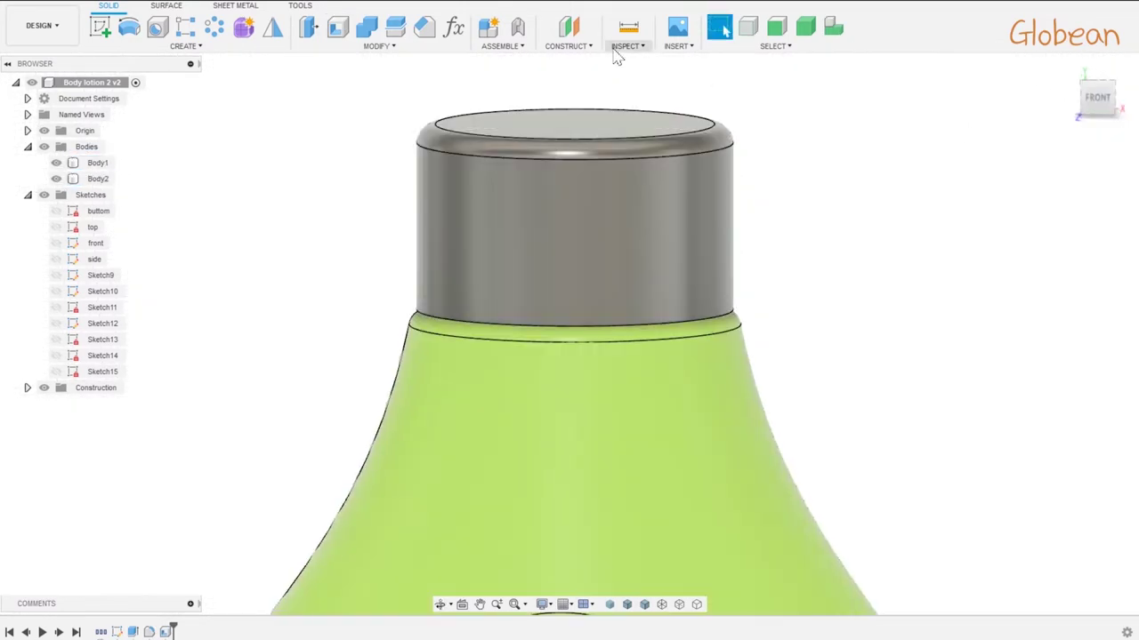
# - Create a section analysis through the cap and neck to review their overlap
pyautogui.click(627, 46)
pyautogui.click(663, 181)
pyautogui.scroll(-2, 769, 372)
pyautogui.scroll(-5, 783, 445)
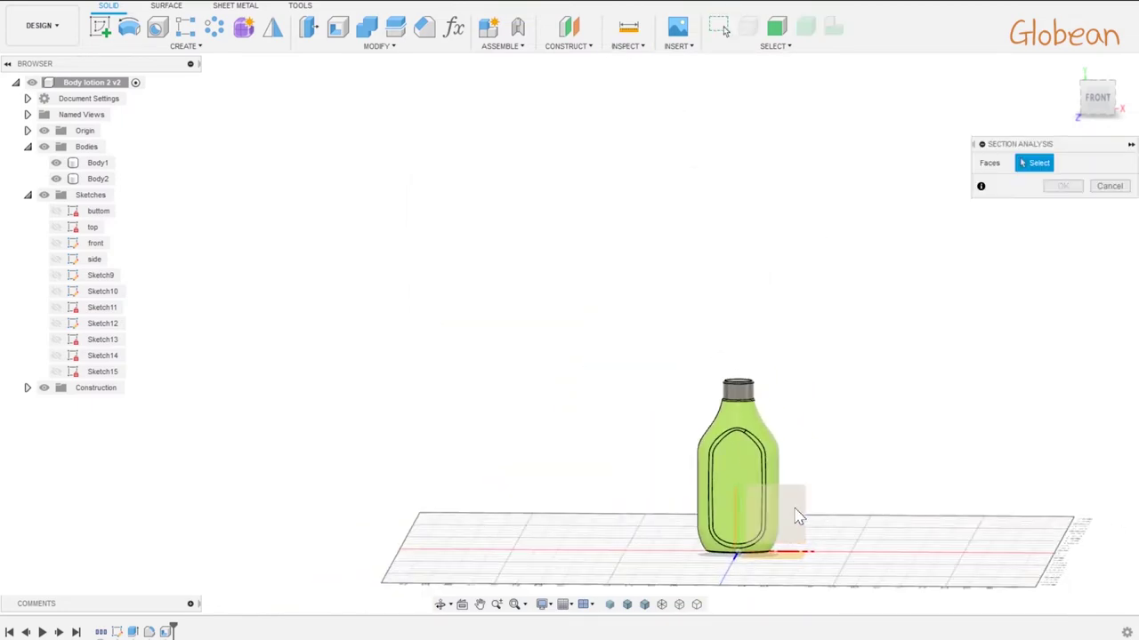
pyautogui.click(798, 517)
pyautogui.scroll(5, 775, 400)
pyautogui.scroll(2, 757, 465)
pyautogui.scroll(2, 777, 460)
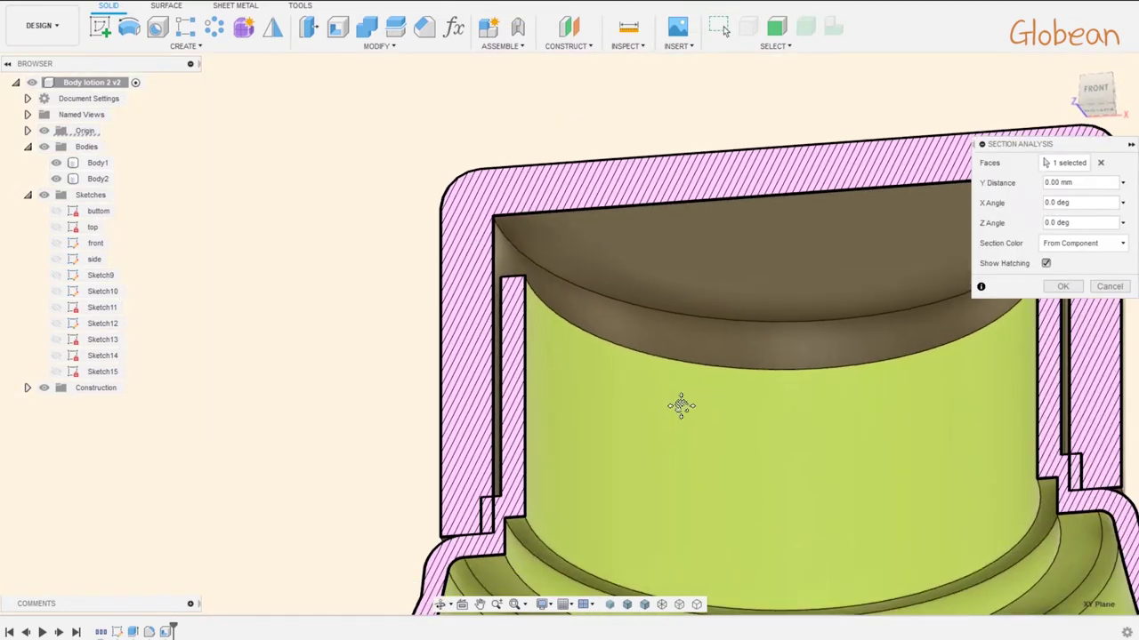
pyautogui.moveTo(681, 406); pyautogui.dragTo(590, 348, button='middle')
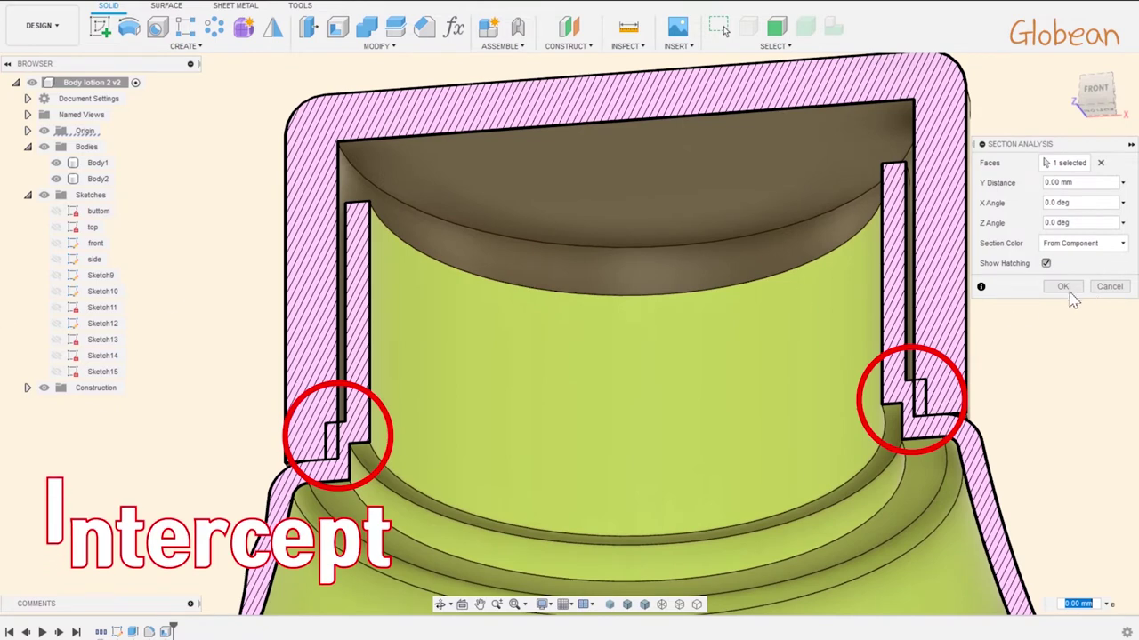
pyautogui.click(1063, 287)
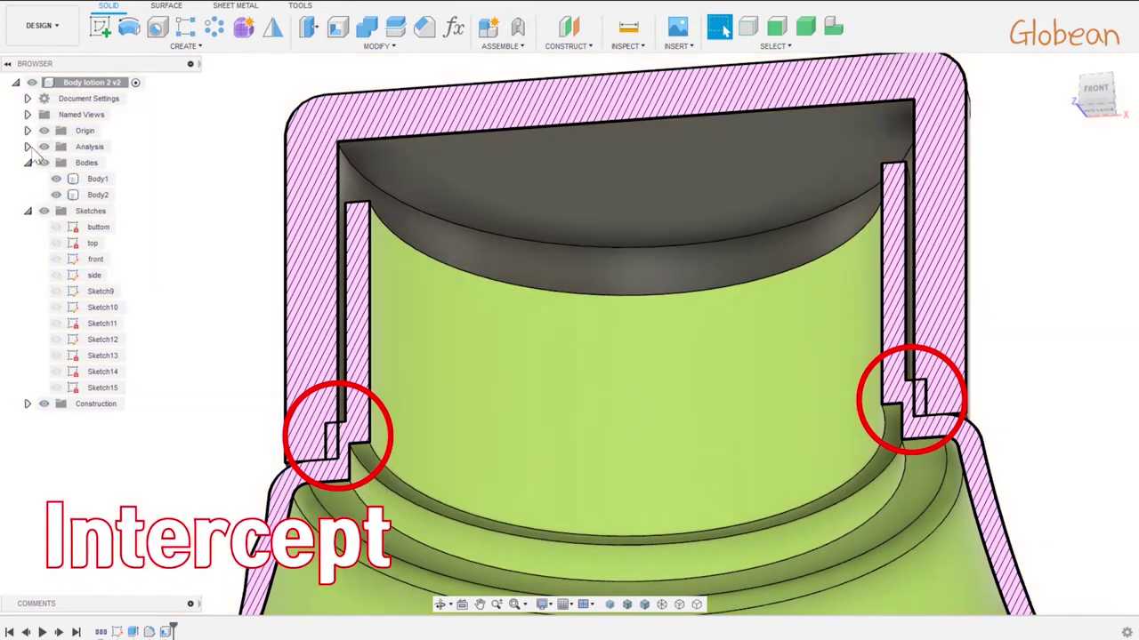
# - Hide Section1 in the browser's Analysis folder
pyautogui.click(27, 147)
pyautogui.click(56, 163)
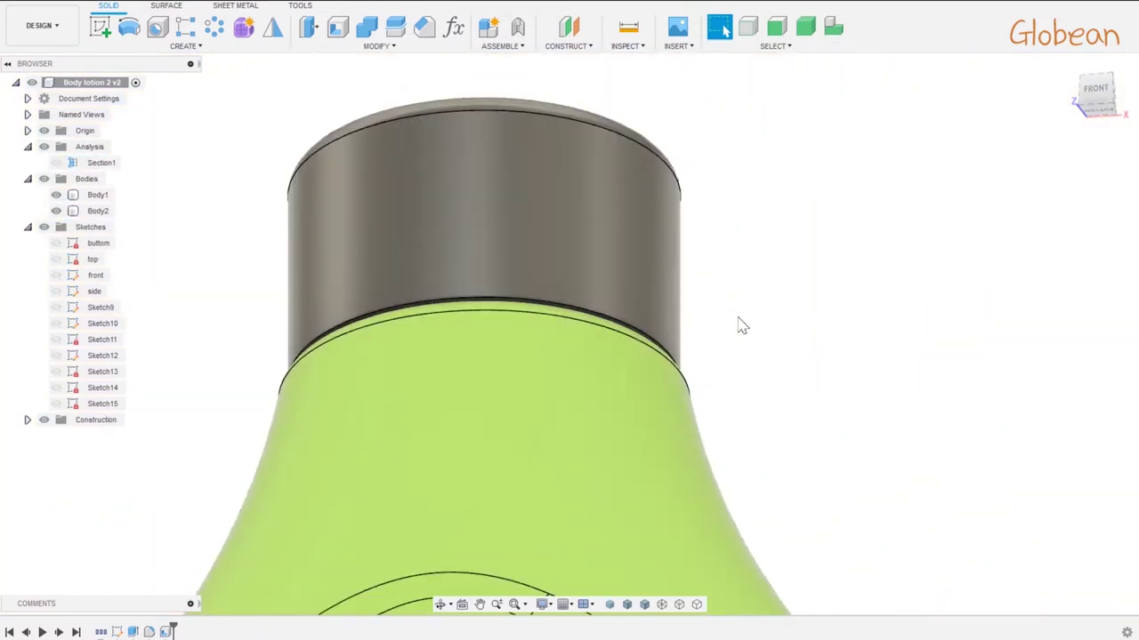
pyautogui.keyDown('shift'); pyautogui.moveTo(735, 331); pyautogui.dragTo(749, 246, button='middle'); pyautogui.keyUp('shift')
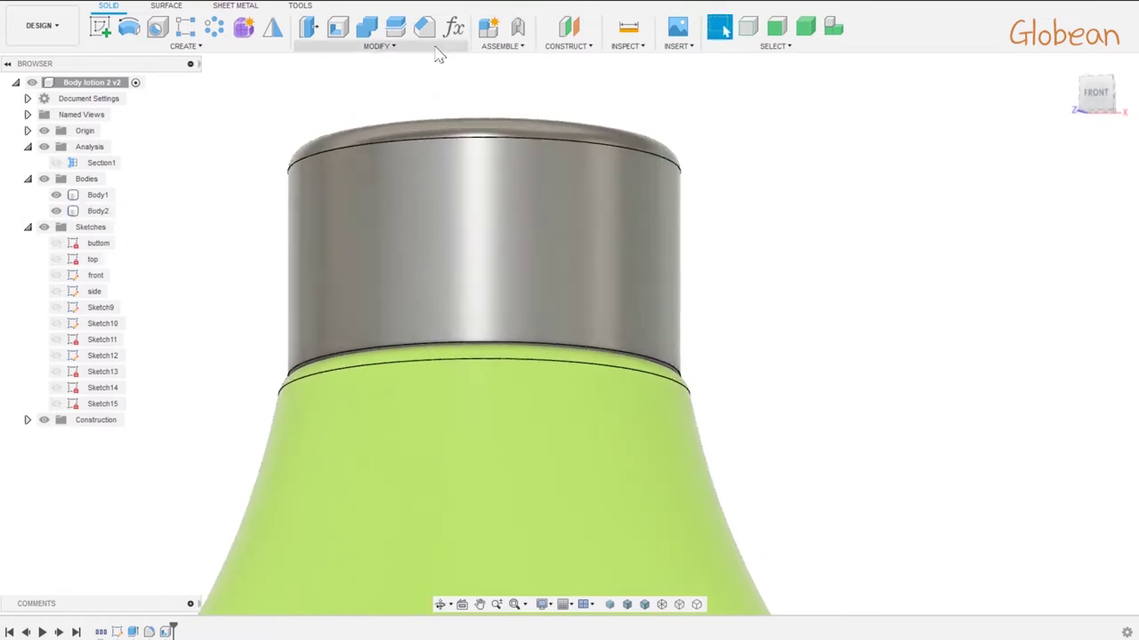
# - Combine-cut the cap Body2 using the bottle Body1 as the tool
pyautogui.click(368, 29)
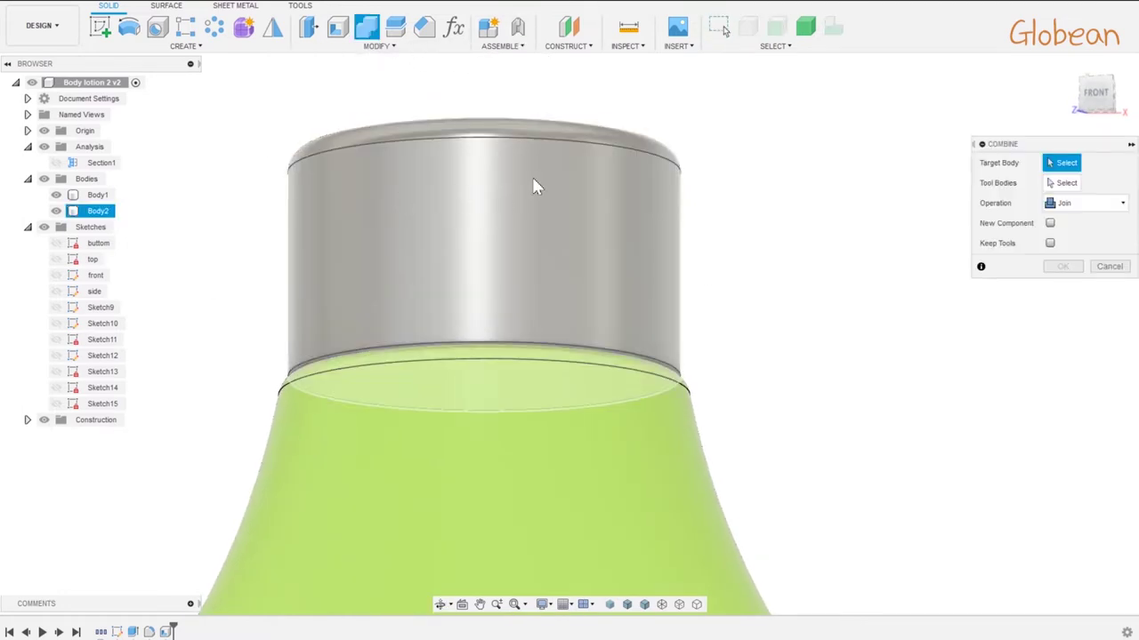
pyautogui.click(622, 372)
pyautogui.click(605, 447)
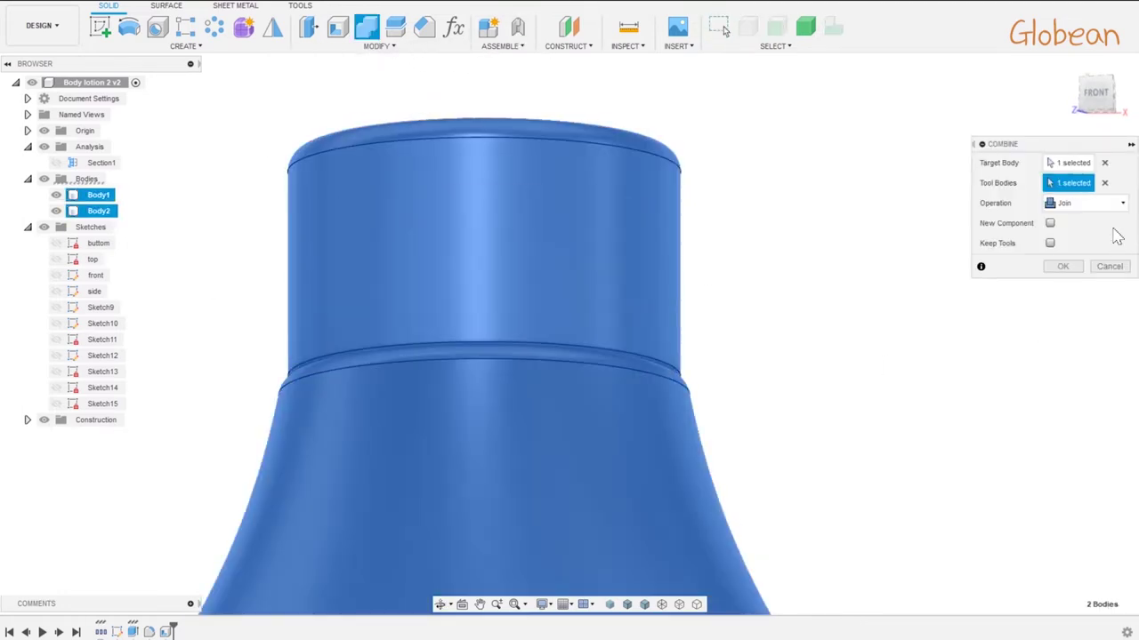
pyautogui.click(1103, 205)
pyautogui.click(1087, 236)
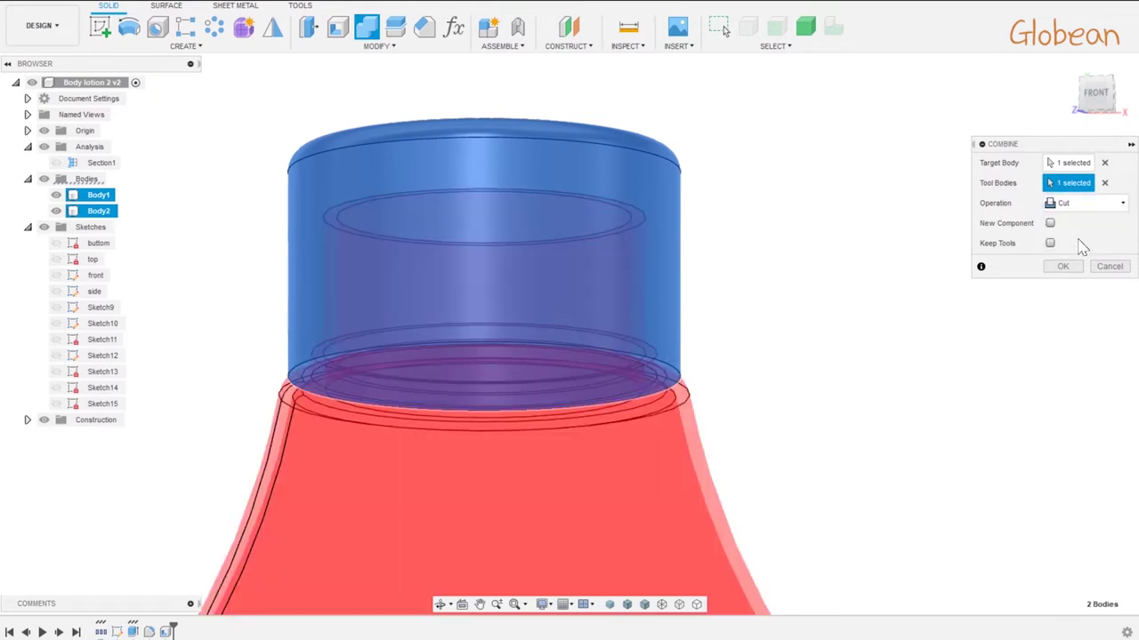
pyautogui.click(1065, 269)
# - Show Section1 again to check the overlap is cleared
pyautogui.click(56, 163)
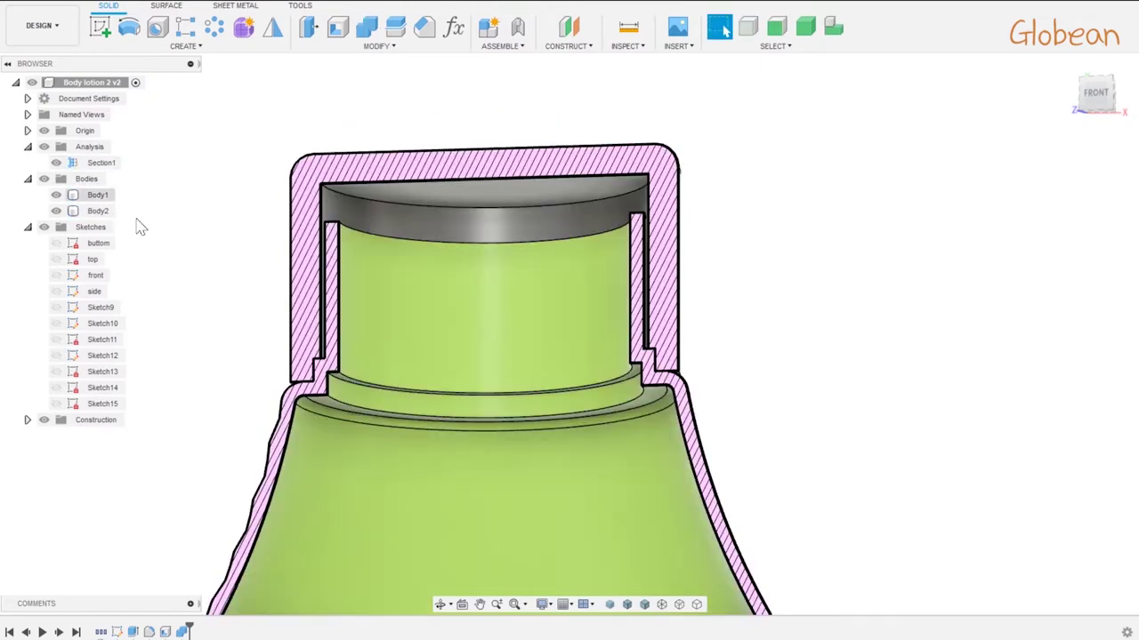
pyautogui.scroll(10, 325, 378)
pyautogui.scroll(-9, 325, 378)
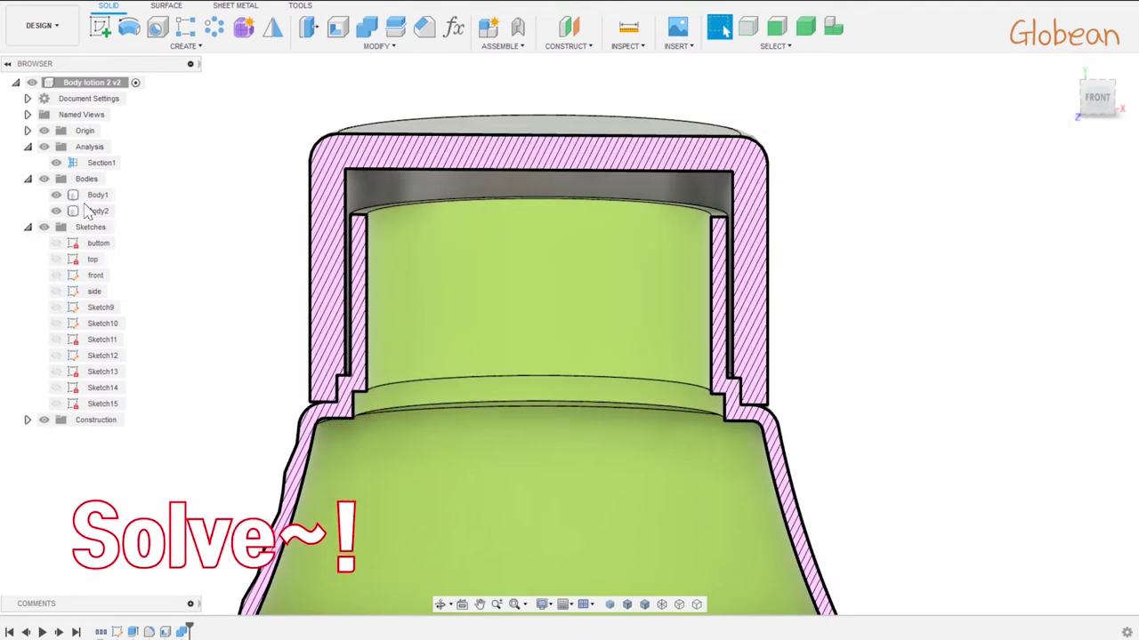
pyautogui.scroll(3, 320, 292)
# - Hide Section1 and Body1, then offset the cap's three inner rim faces by -0.1 mm
pyautogui.click(56, 162)
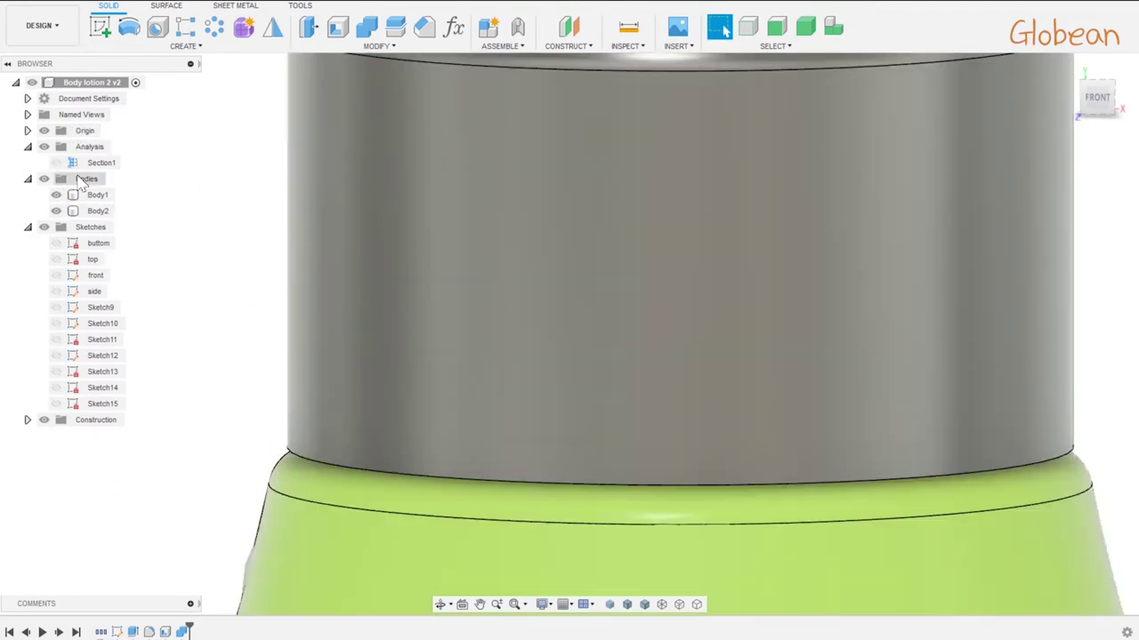
pyautogui.click(56, 195)
pyautogui.click(98, 211)
pyautogui.moveTo(354, 427)
pyautogui.keyDown('shift'); pyautogui.mouseDown(button='middle')
pyautogui.moveTo(876, 396)
pyautogui.moveTo(692, 237)
pyautogui.moveTo(76, 242)
pyautogui.mouseUp(button='middle'); pyautogui.keyUp('shift')
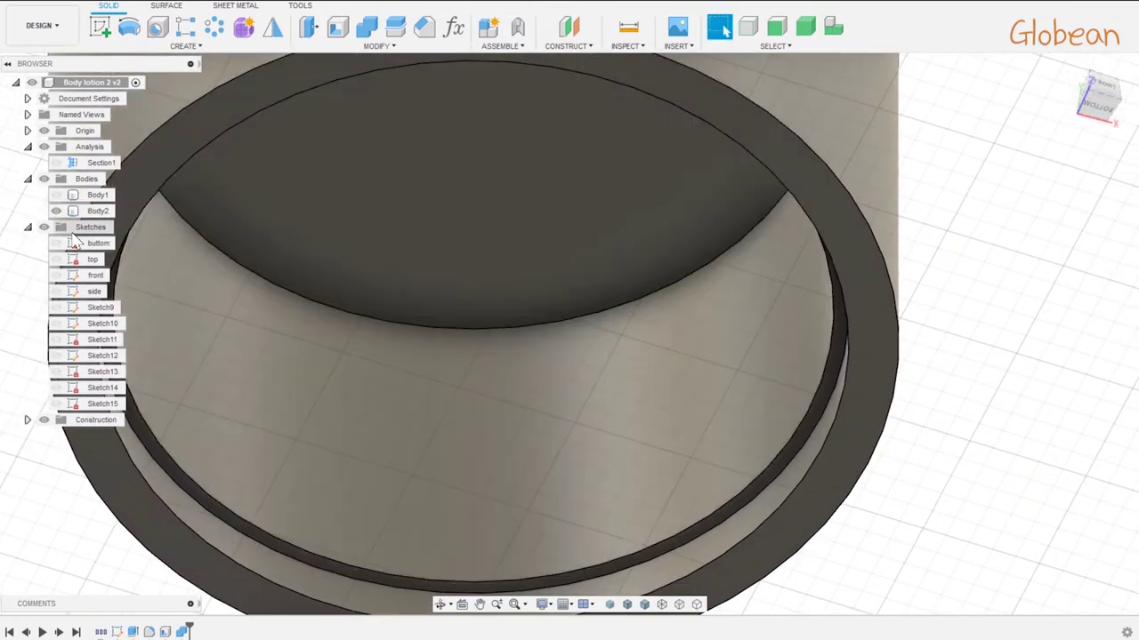
pyautogui.click(309, 35)
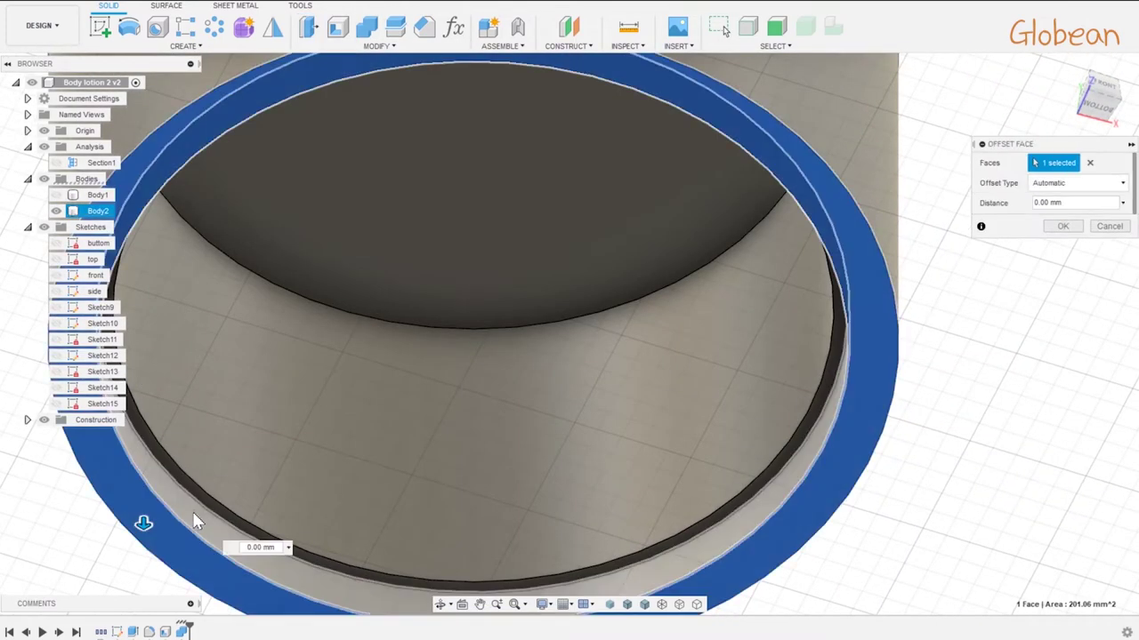
pyautogui.write('.1')
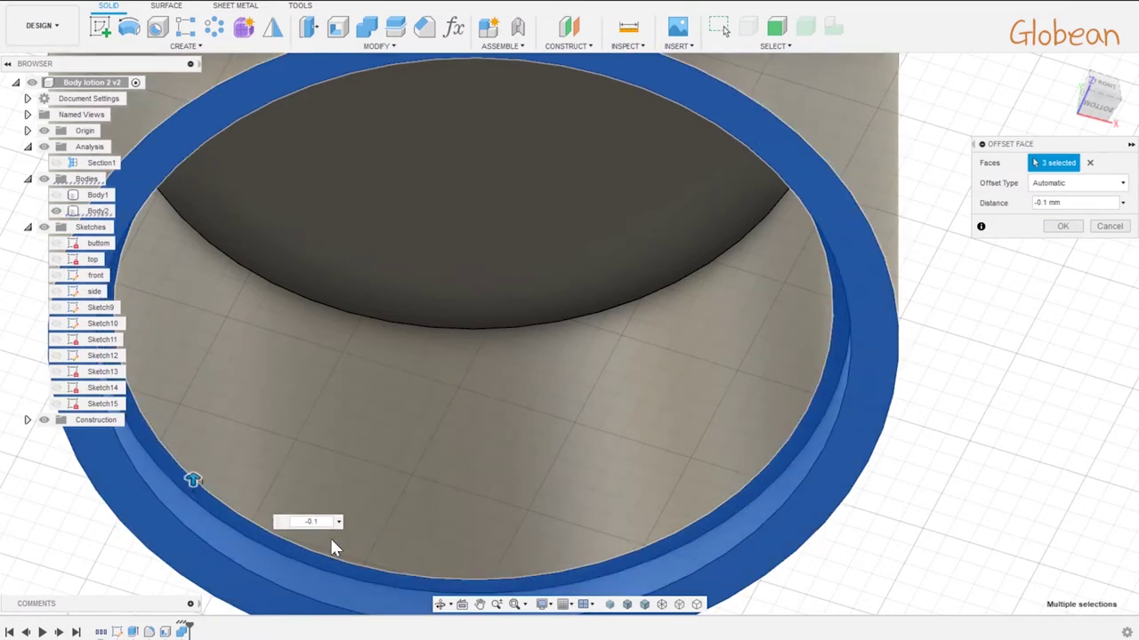
pyautogui.press('Return')
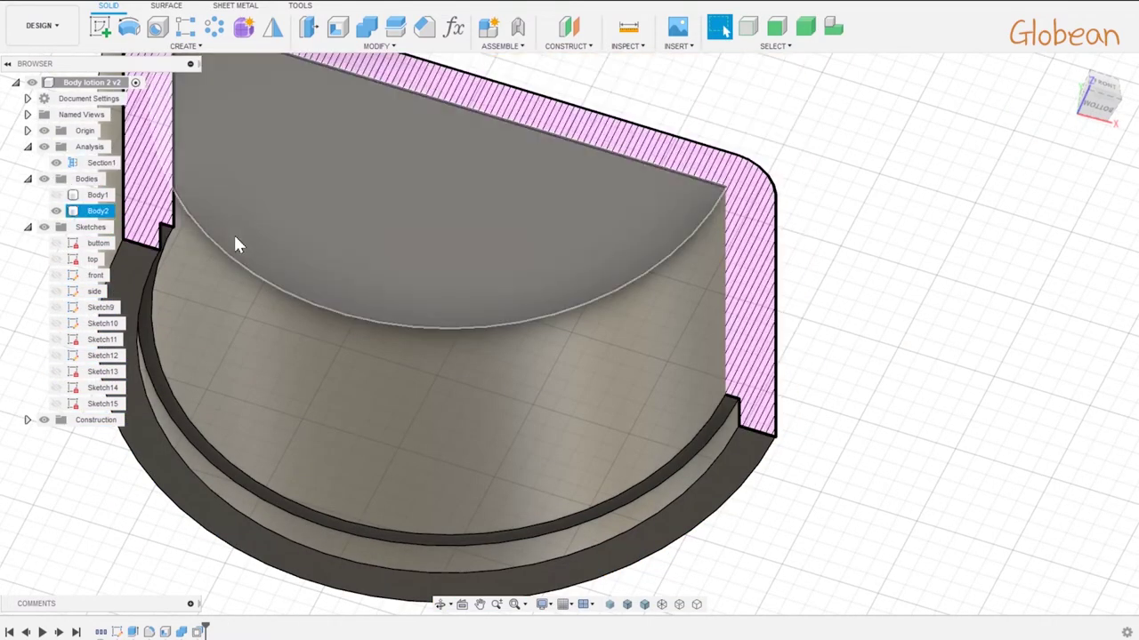
# - Check the clearance in Front view, then show the bottle and hide Section1
pyautogui.keyDown('shift'); pyautogui.moveTo(236, 244); pyautogui.dragTo(208, 305, button='middle'); pyautogui.keyUp('shift')
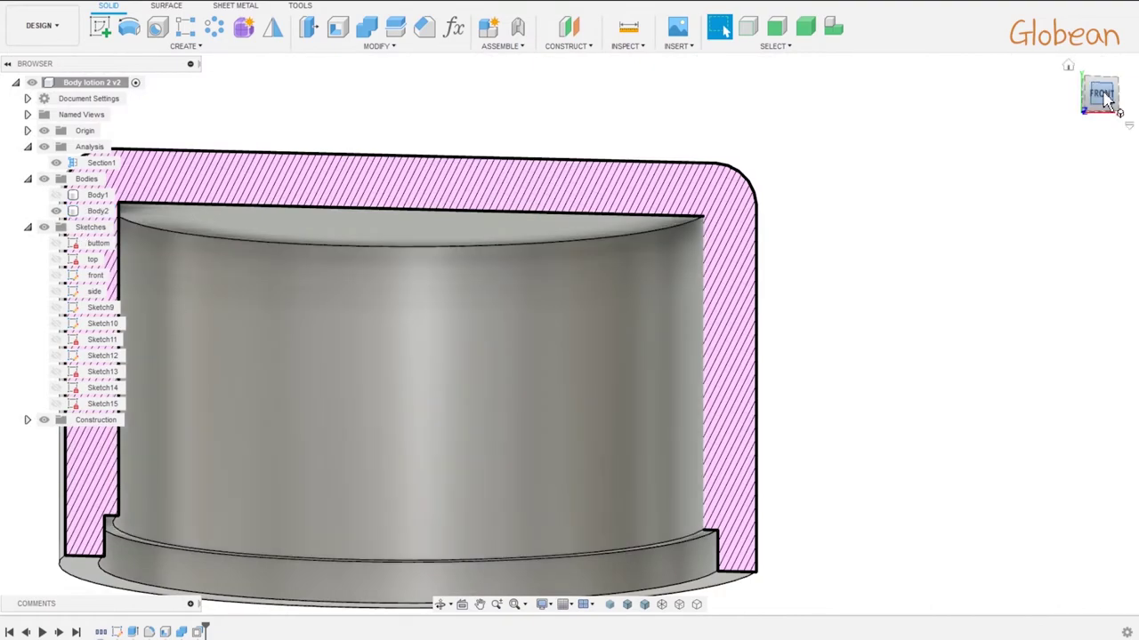
pyautogui.click(1098, 93)
pyautogui.click(147, 500)
pyautogui.scroll(-2, 147, 500)
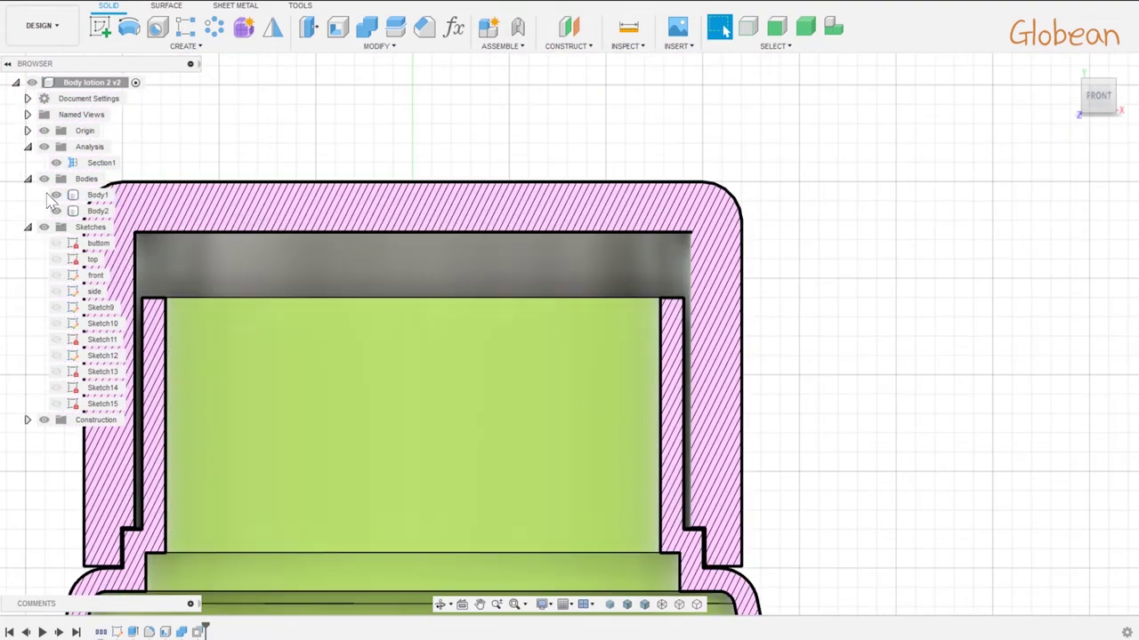
pyautogui.click(98, 211)
pyautogui.scroll(1, 325, 374)
pyautogui.click(56, 163)
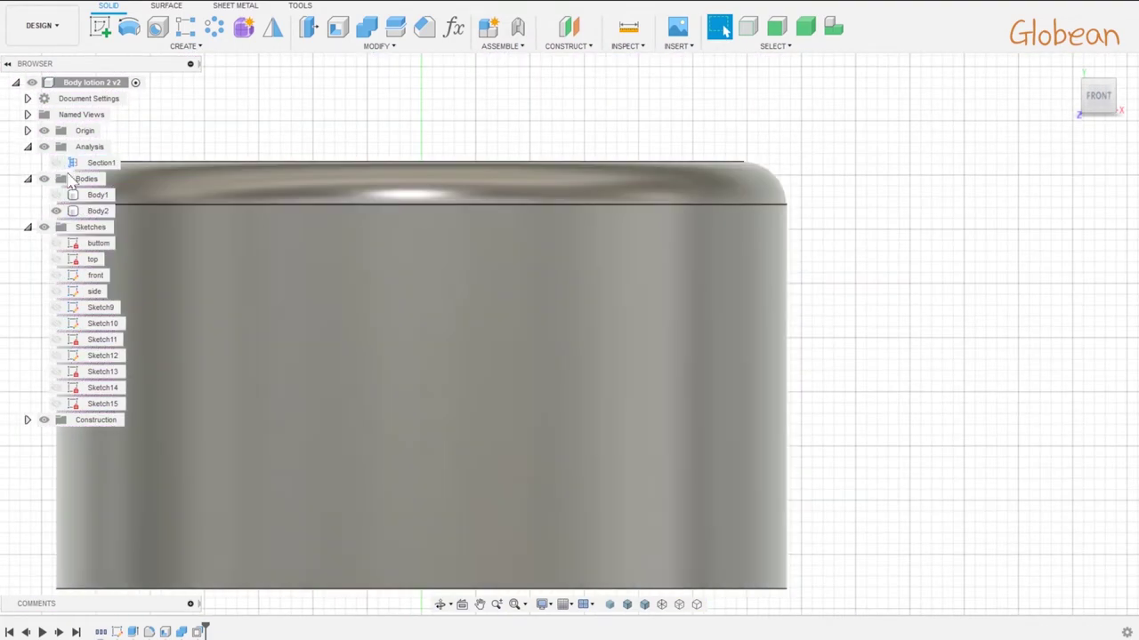
pyautogui.scroll(-2, 406, 303)
pyautogui.keyDown('shift'); pyautogui.moveTo(406, 302); pyautogui.dragTo(444, 260, button='middle'); pyautogui.keyUp('shift')
# - Sketch a 16 mm centre circle on the cap's top and extrude-cut it downward
pyautogui.click(432, 230)
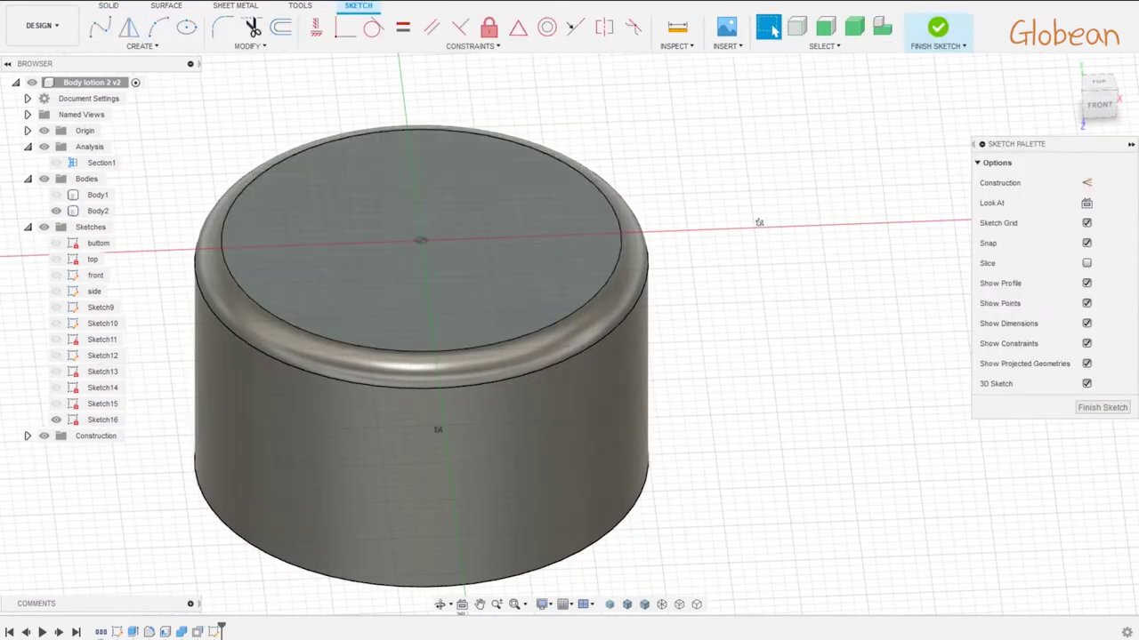
pyautogui.write('ch')
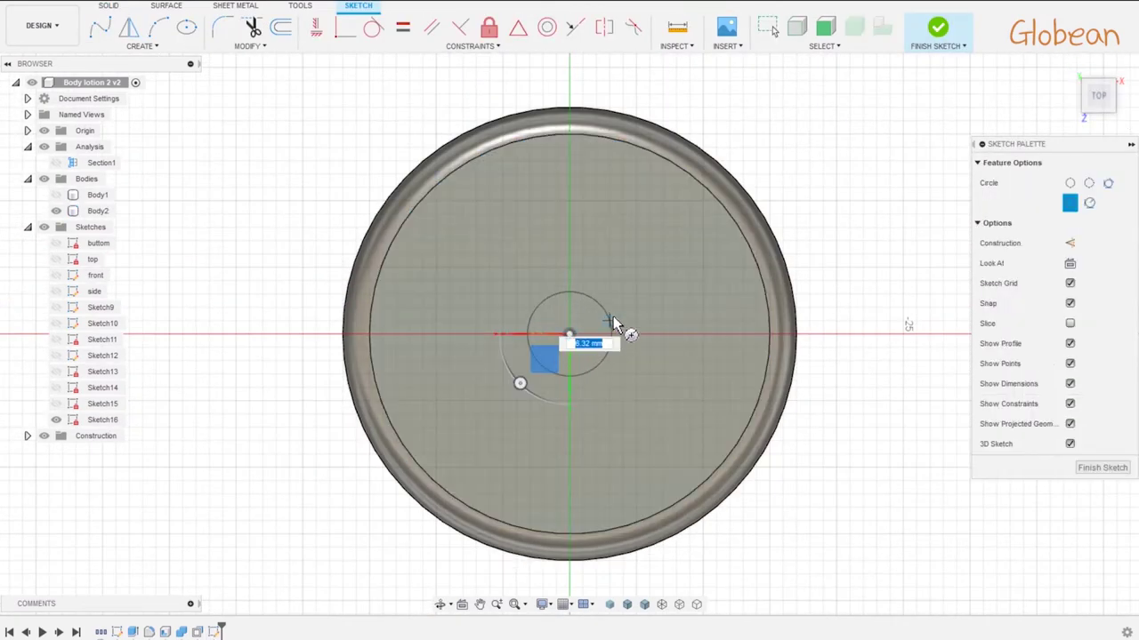
pyautogui.write('16')
pyautogui.press('Return')
pyautogui.press('e')
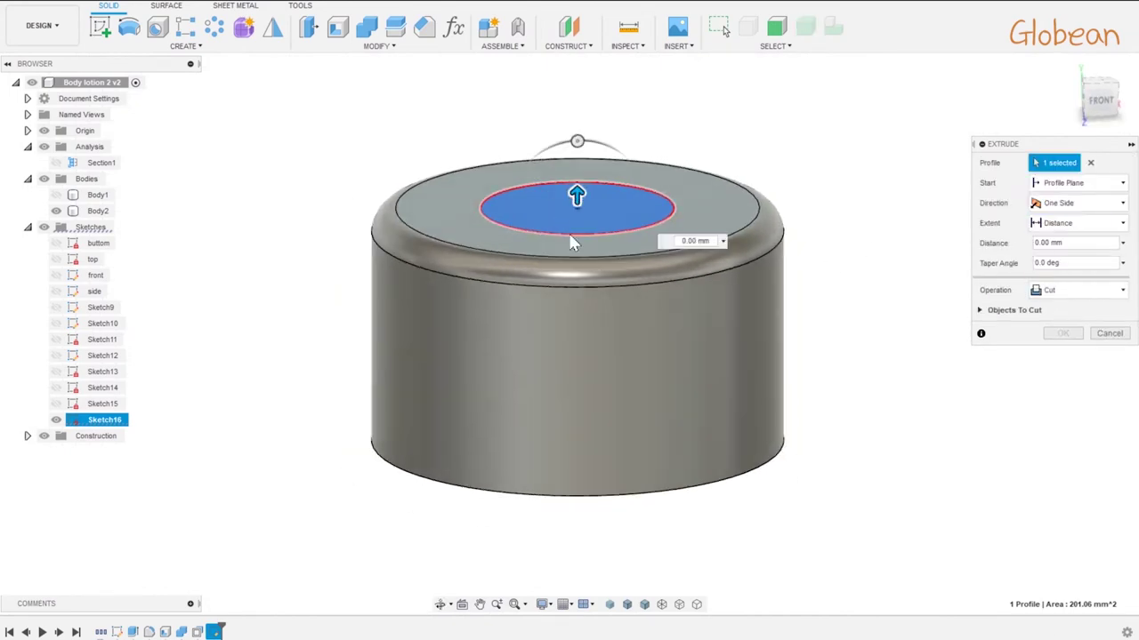
pyautogui.moveTo(576, 197); pyautogui.dragTo(579, 257)
pyautogui.click(1063, 333)
pyautogui.keyDown('shift'); pyautogui.moveTo(1052, 353); pyautogui.dragTo(846, 414, button='middle'); pyautogui.keyUp('shift')
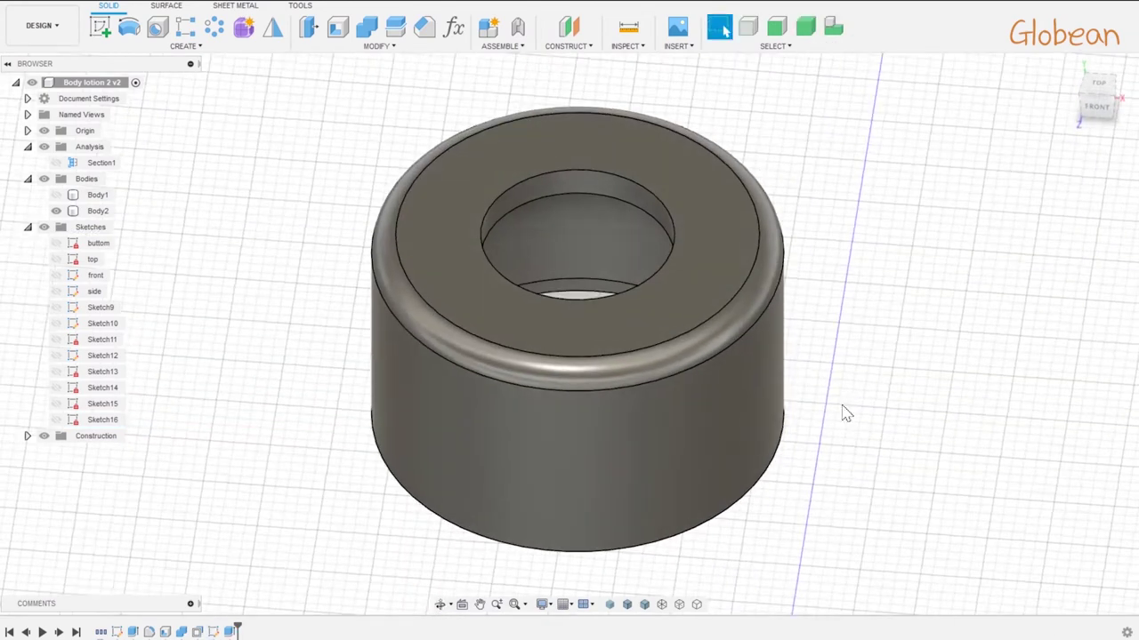
pyautogui.scroll(-1, 846, 414)
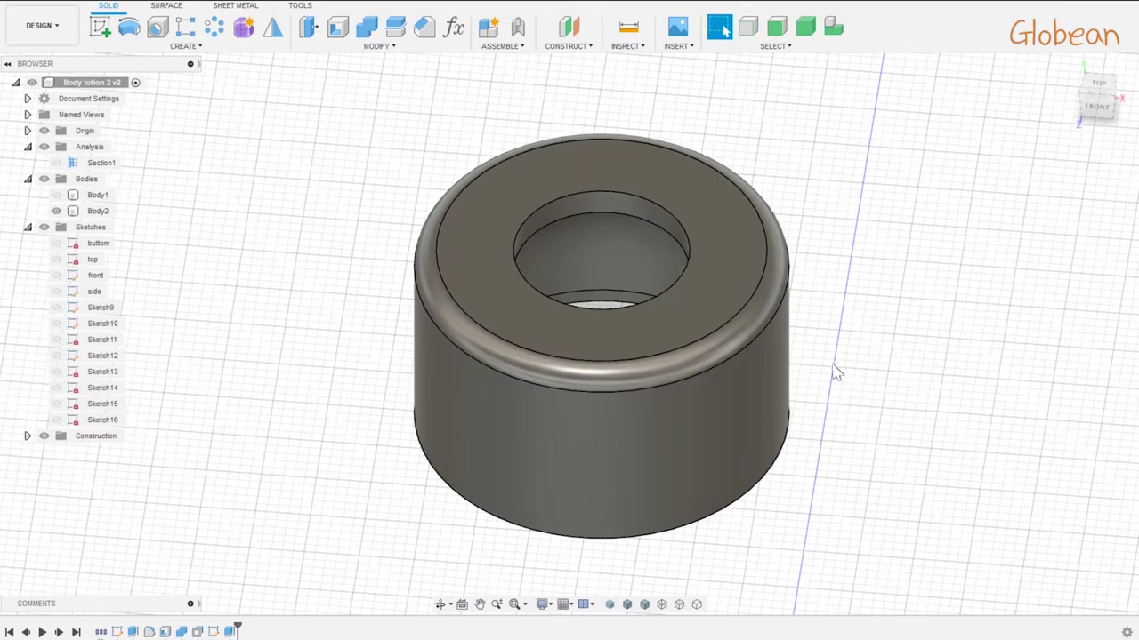
# - Start a sketch on the cap's underside and project the cap's outer edge
pyautogui.click(743, 289)
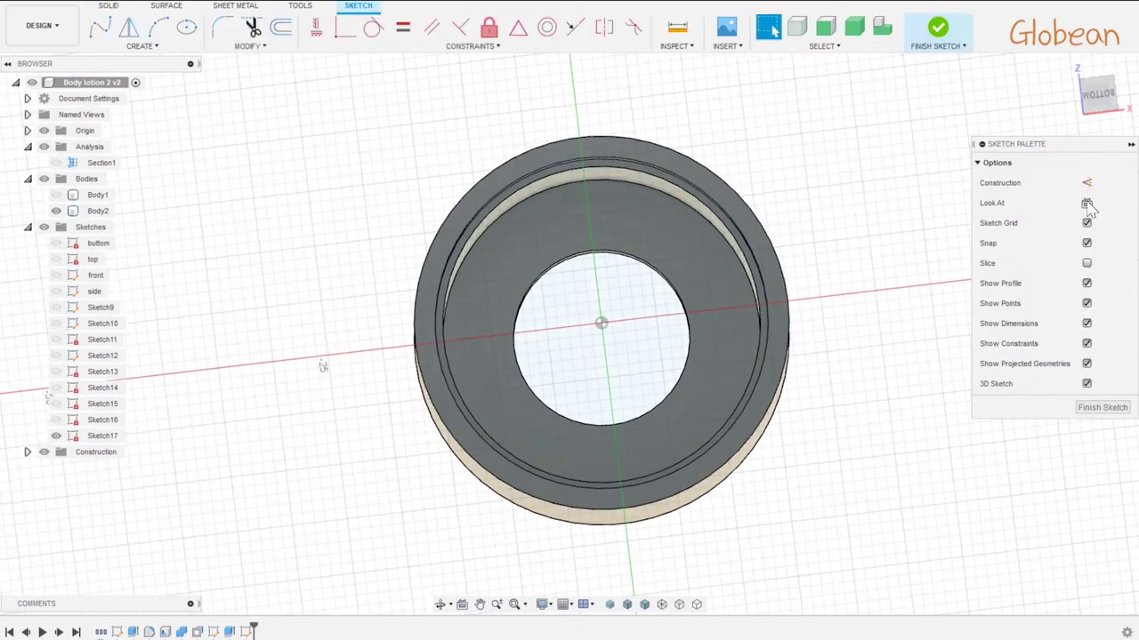
pyautogui.press('p')
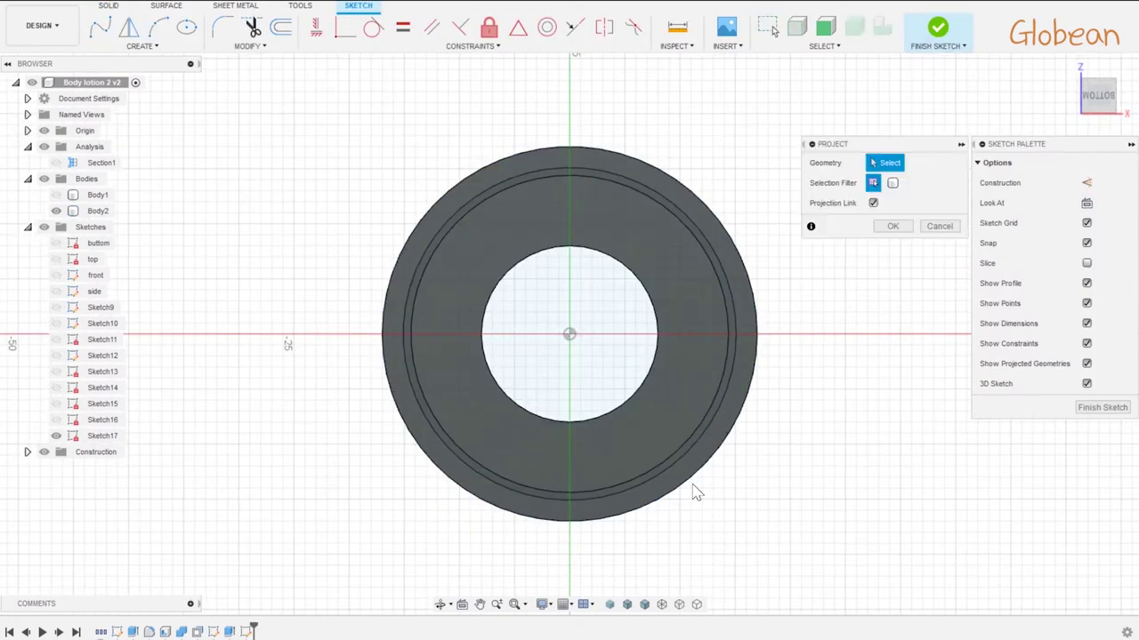
pyautogui.click(689, 485)
pyautogui.click(906, 233)
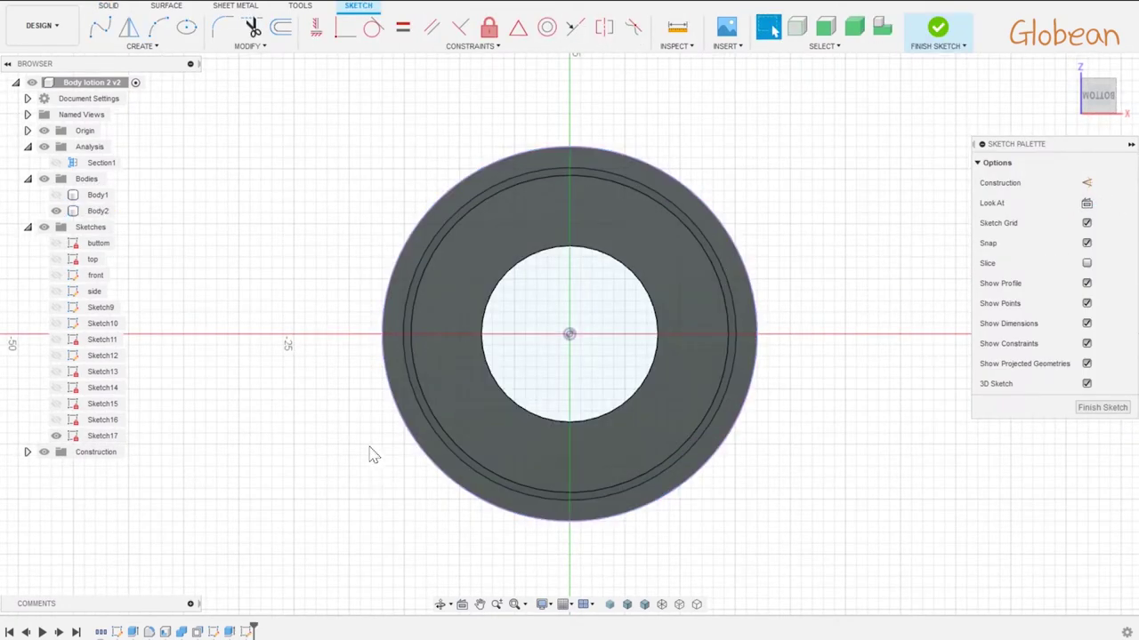
pyautogui.press('o')
pyautogui.click(383, 405)
pyautogui.press('Return')
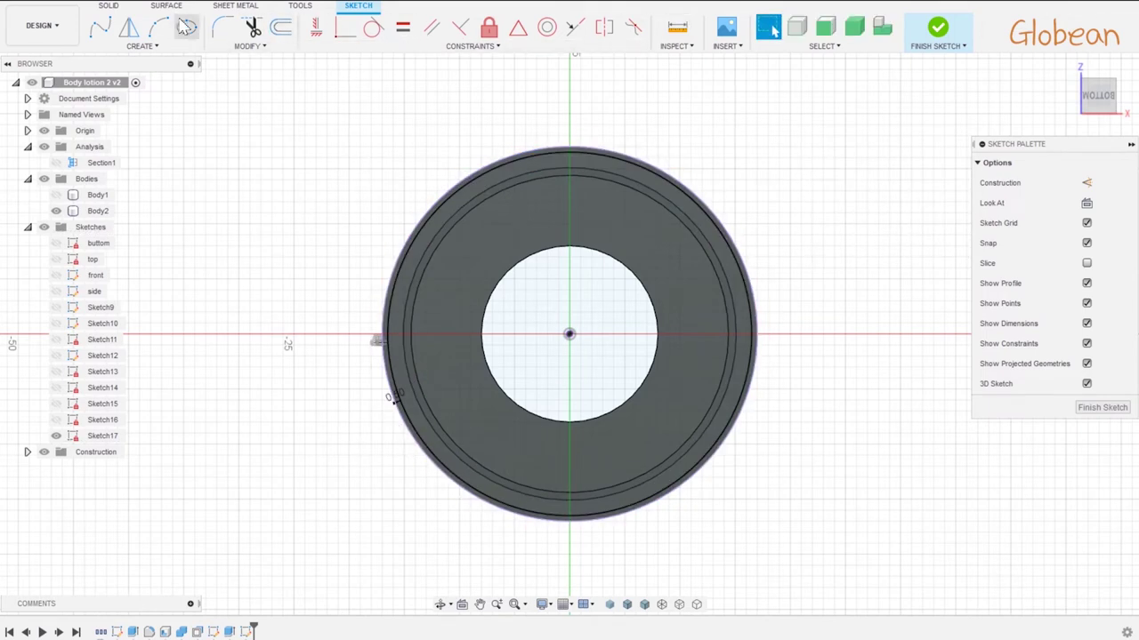
# - Add a unitless user parameter count = 150 in Change Parameters
pyautogui.click(282, 50)
pyautogui.click(256, 165)
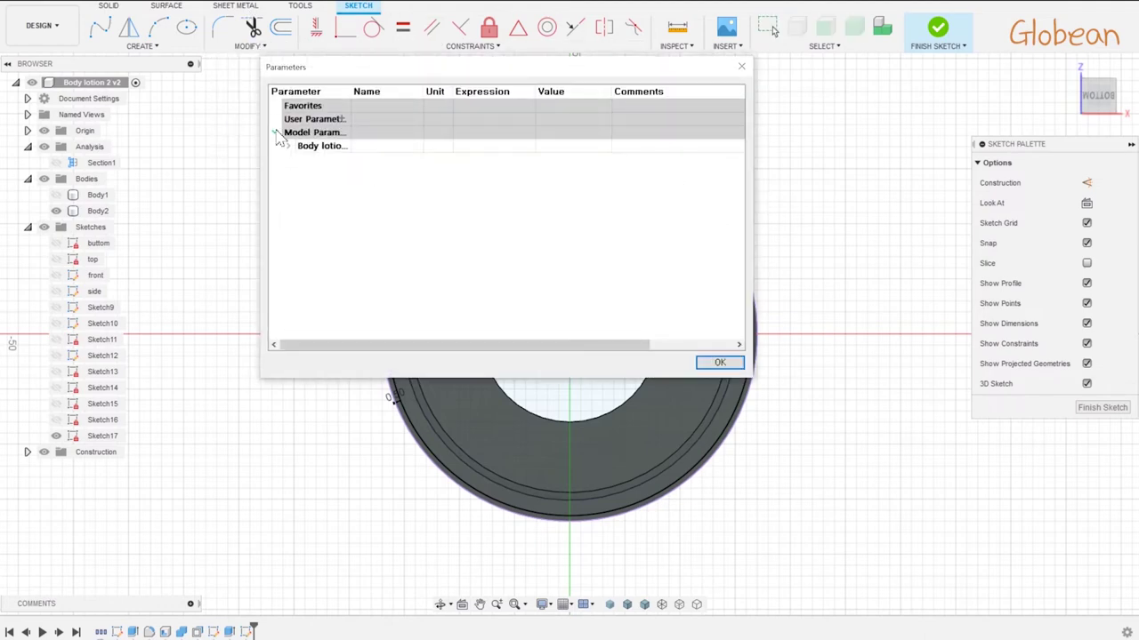
pyautogui.click(342, 118)
pyautogui.write('count')
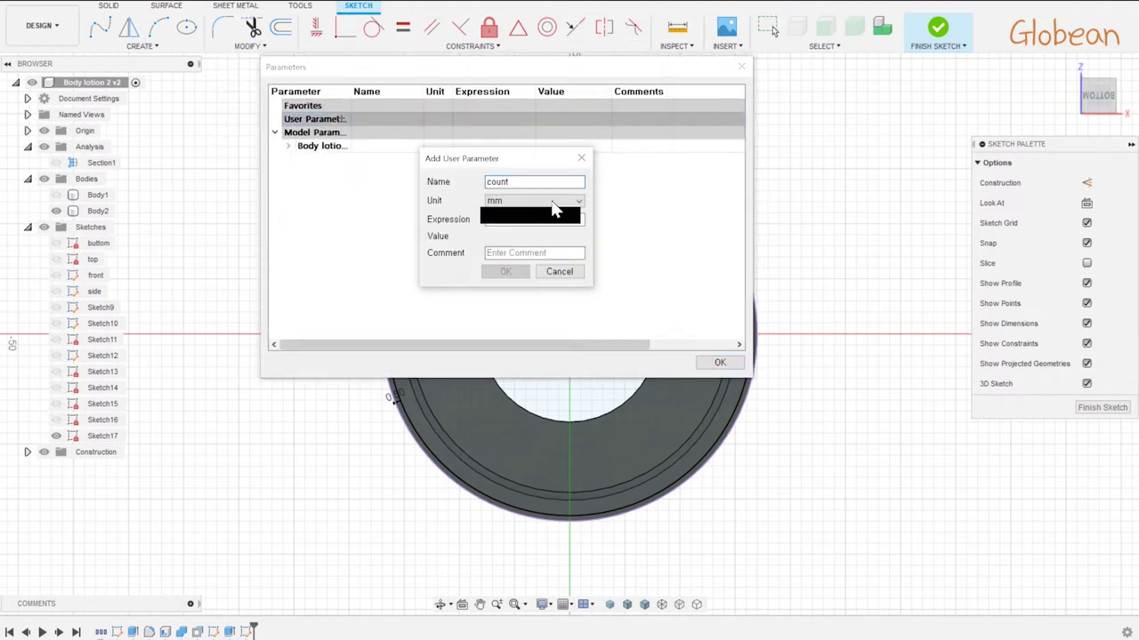
pyautogui.click(549, 219)
pyautogui.write('150')
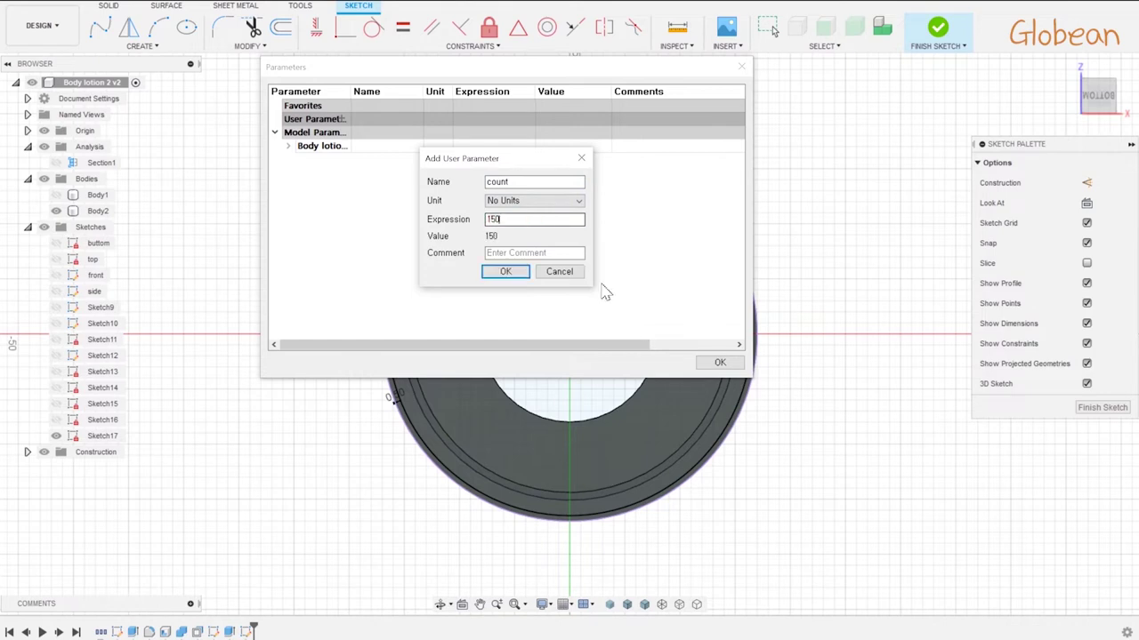
pyautogui.click(506, 273)
pyautogui.click(720, 362)
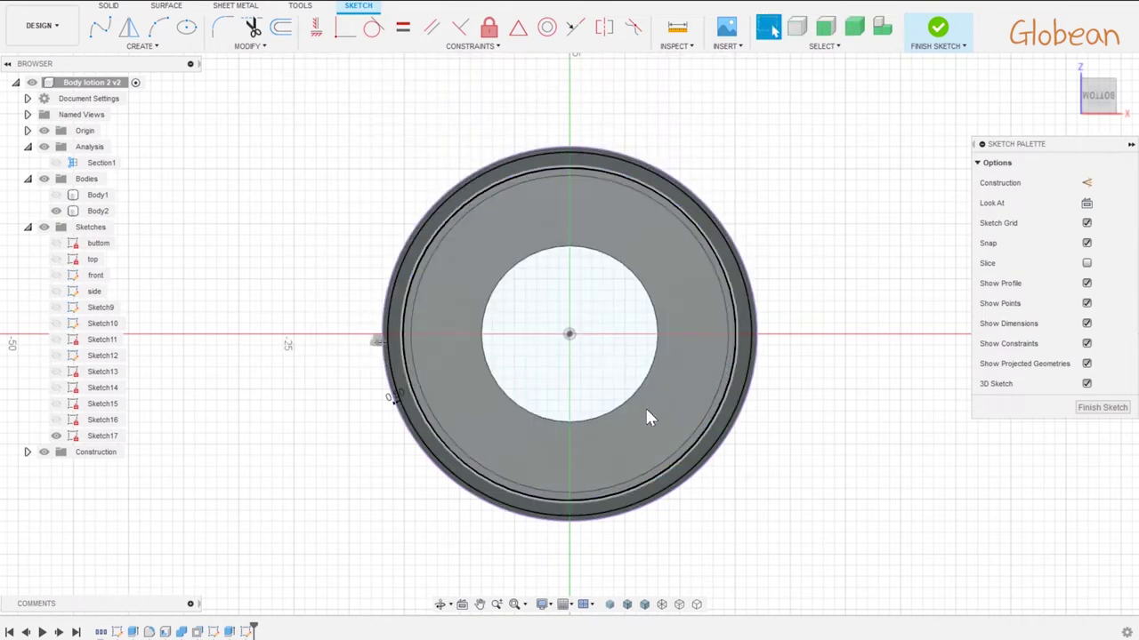
# - Draw a radial line from the origin past the rim, angled 360/count from horizontal
pyautogui.scroll(3, 506, 333)
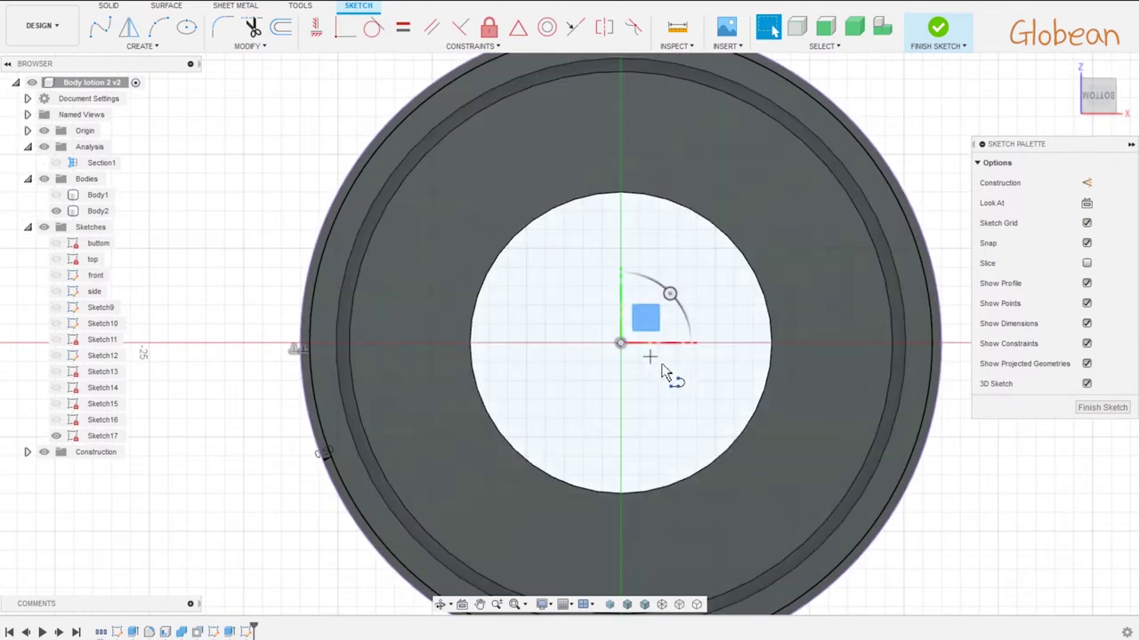
pyautogui.click(621, 342)
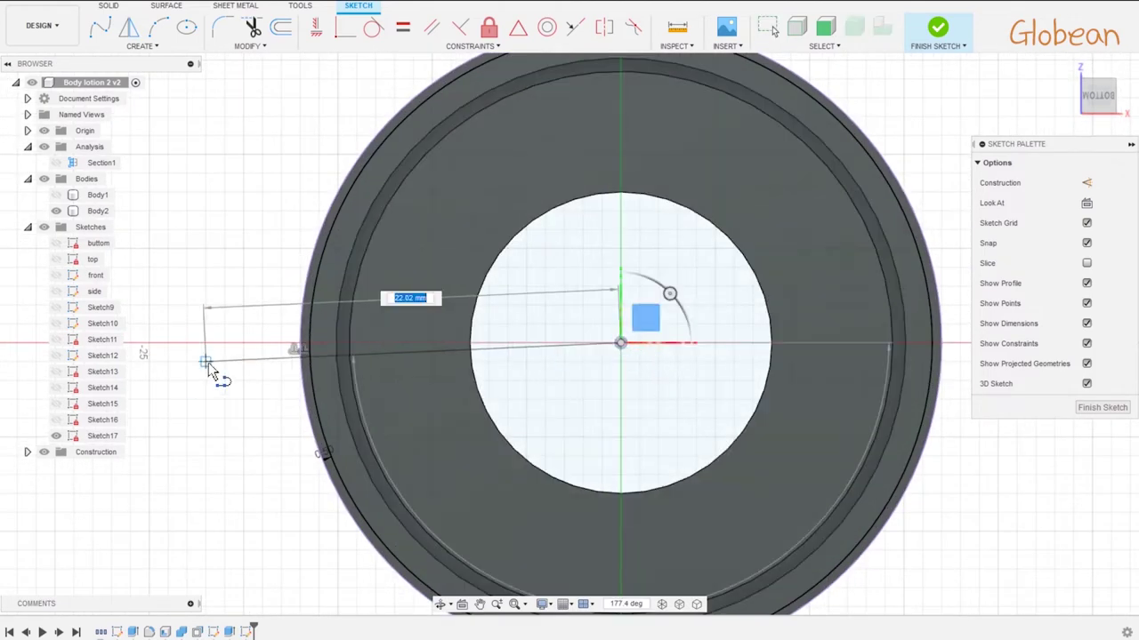
pyautogui.press('Escape')
pyautogui.click(620, 343)
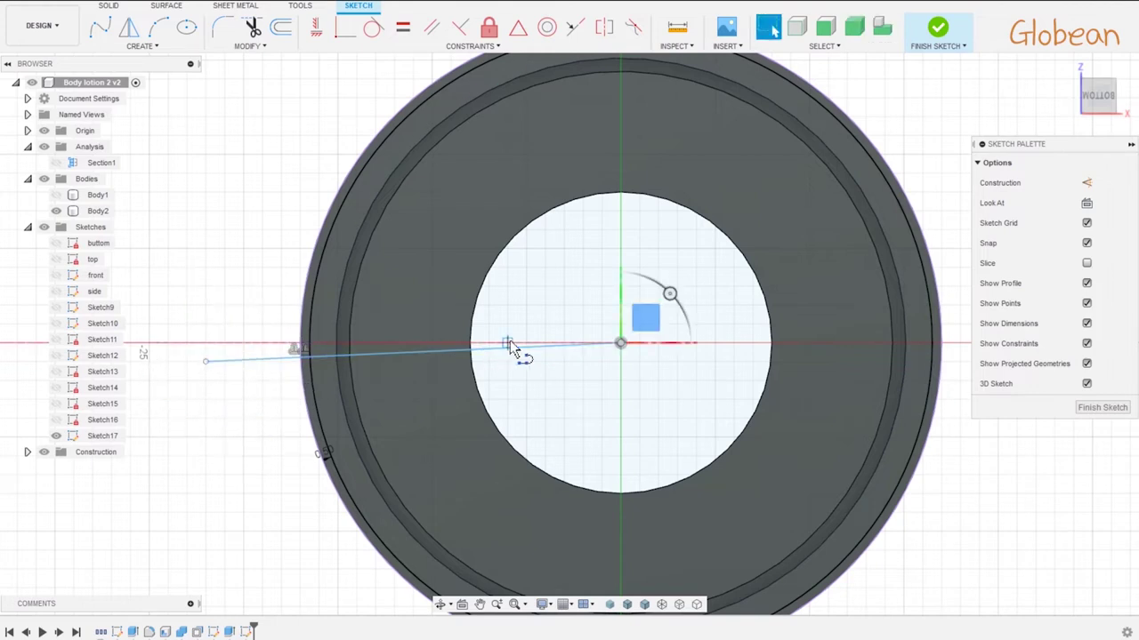
pyautogui.click(198, 342)
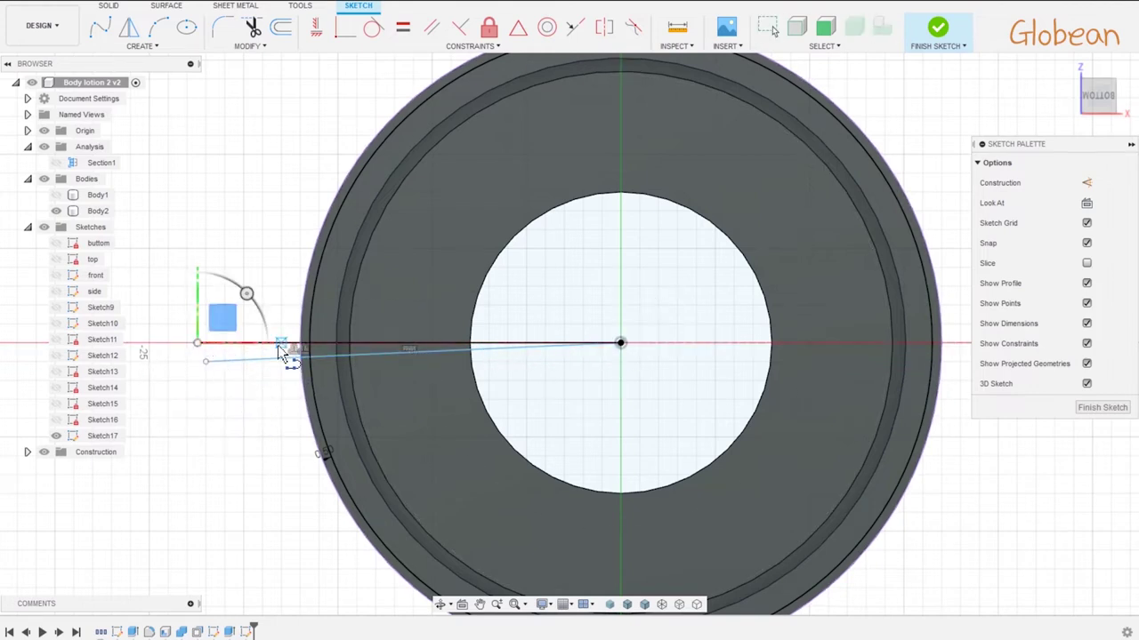
pyautogui.press('Escape')
pyautogui.click(258, 343)
pyautogui.scroll(1, 263, 407)
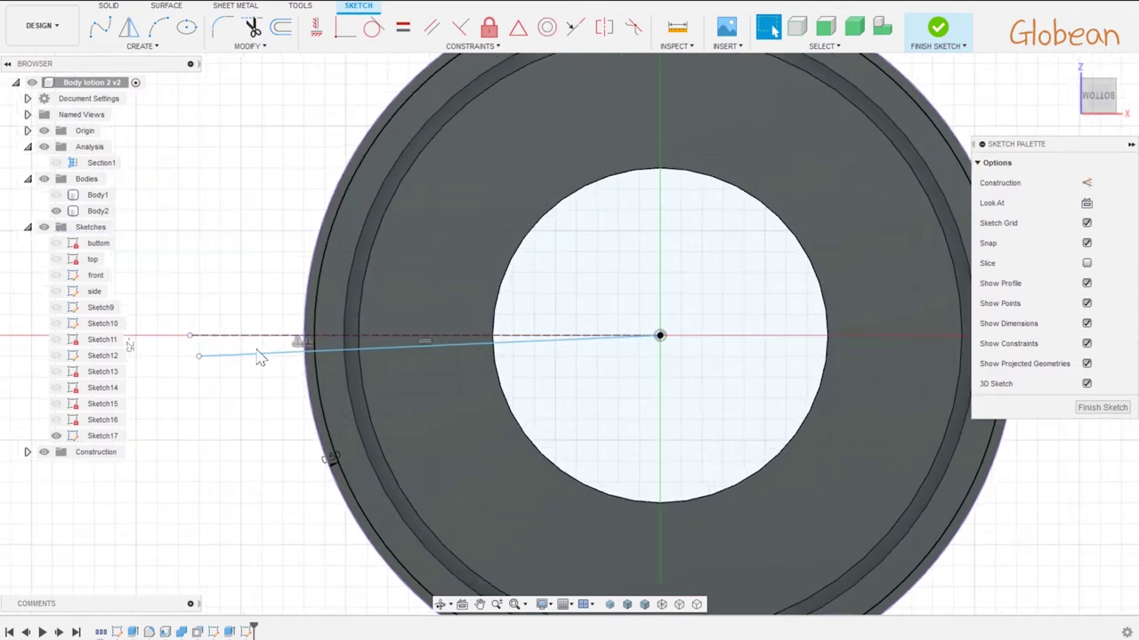
pyautogui.click(259, 337)
pyautogui.click(268, 345)
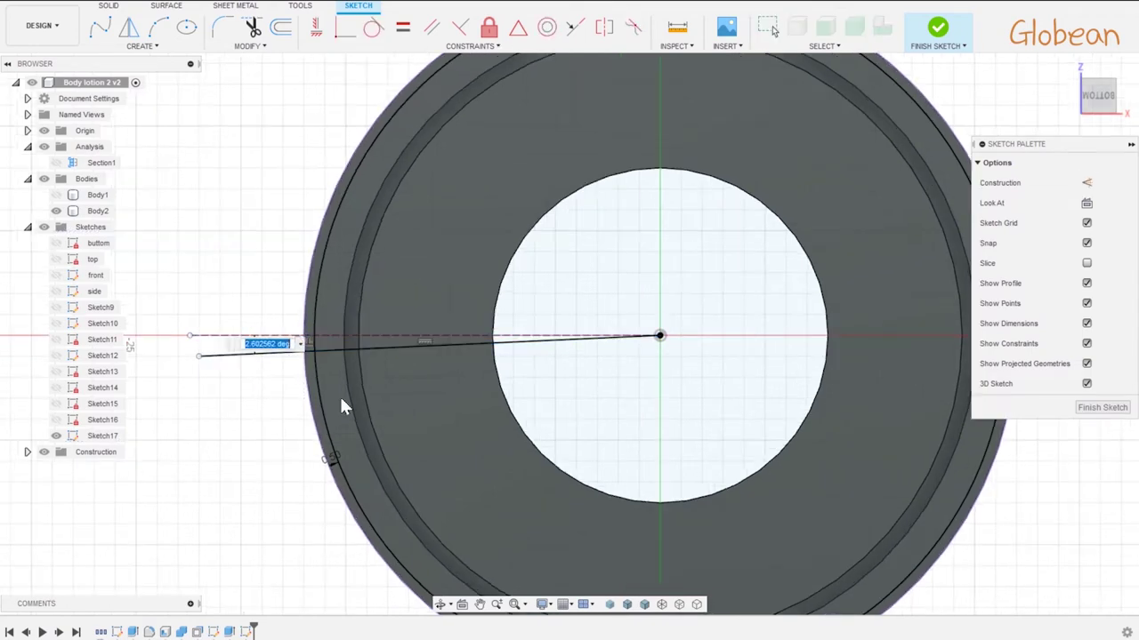
pyautogui.write('360/c')
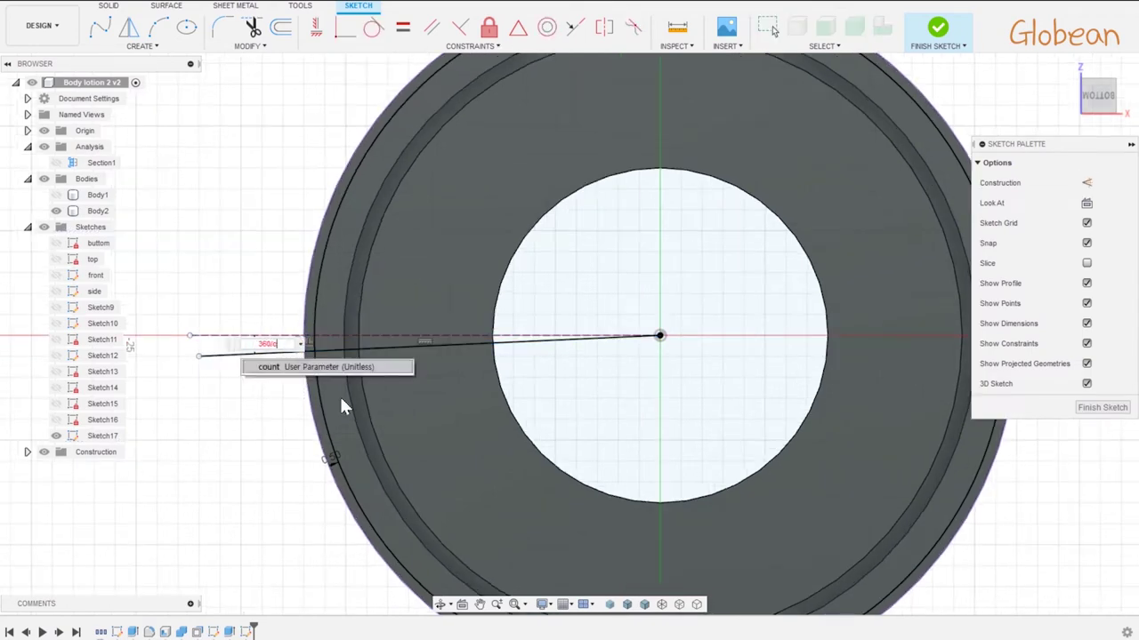
pyautogui.write('ount/')
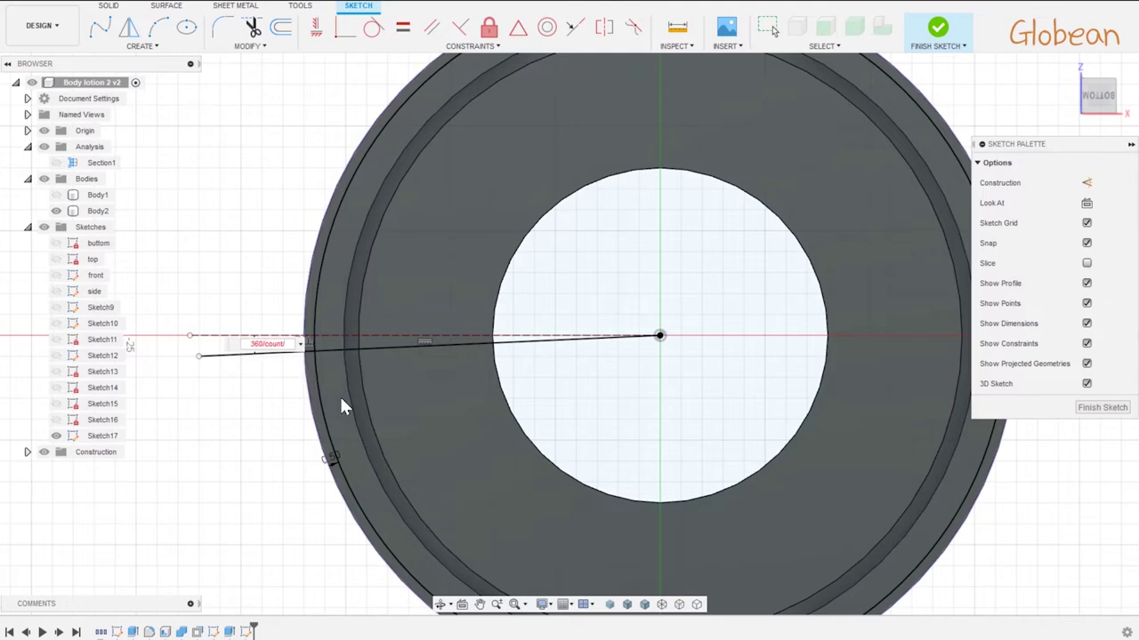
pyautogui.press('Return')
# - Draw a diagonal to the rim circle and mirror it about the radial line
pyautogui.scroll(3, 253, 354)
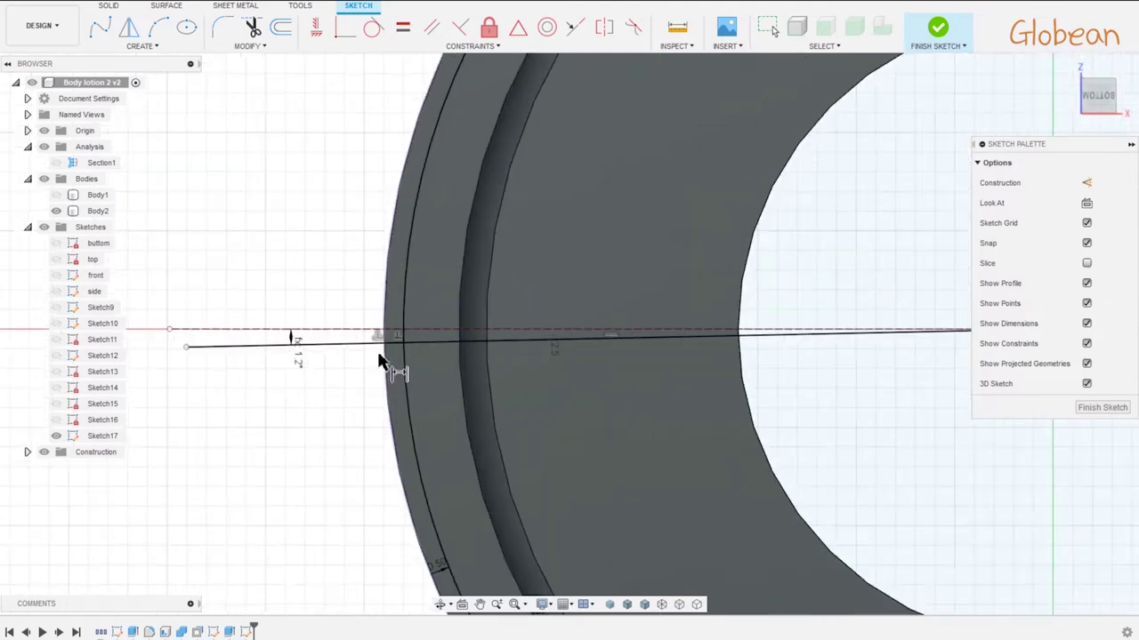
pyautogui.scroll(2, 380, 349)
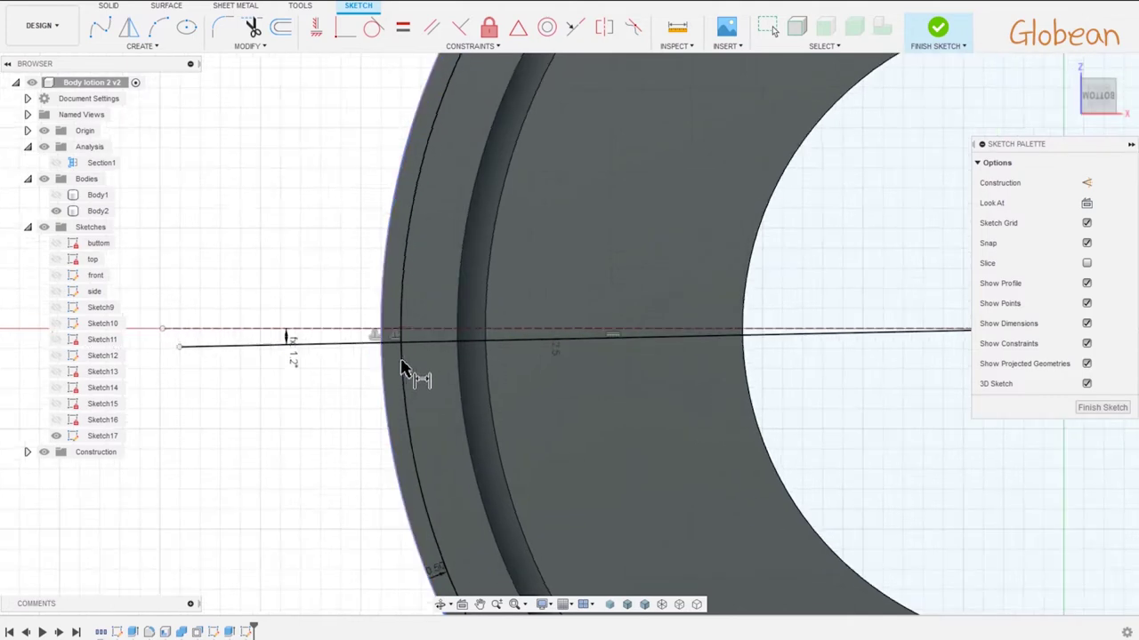
pyautogui.scroll(2, 372, 353)
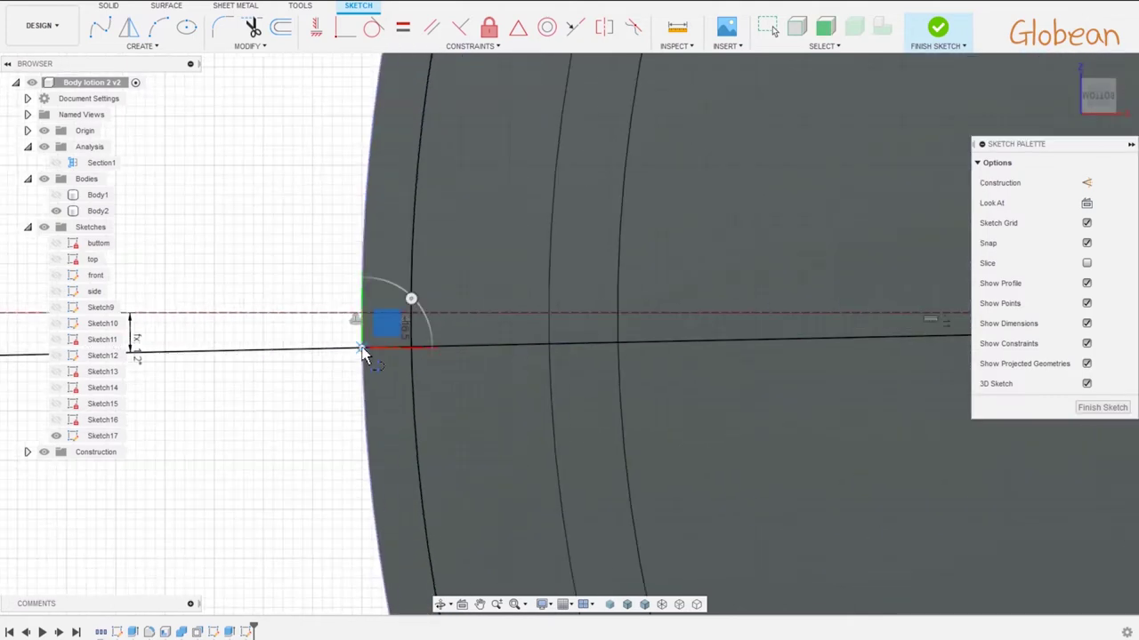
pyautogui.click(409, 313)
pyautogui.moveTo(325, 409); pyautogui.dragTo(543, 400, button='middle')
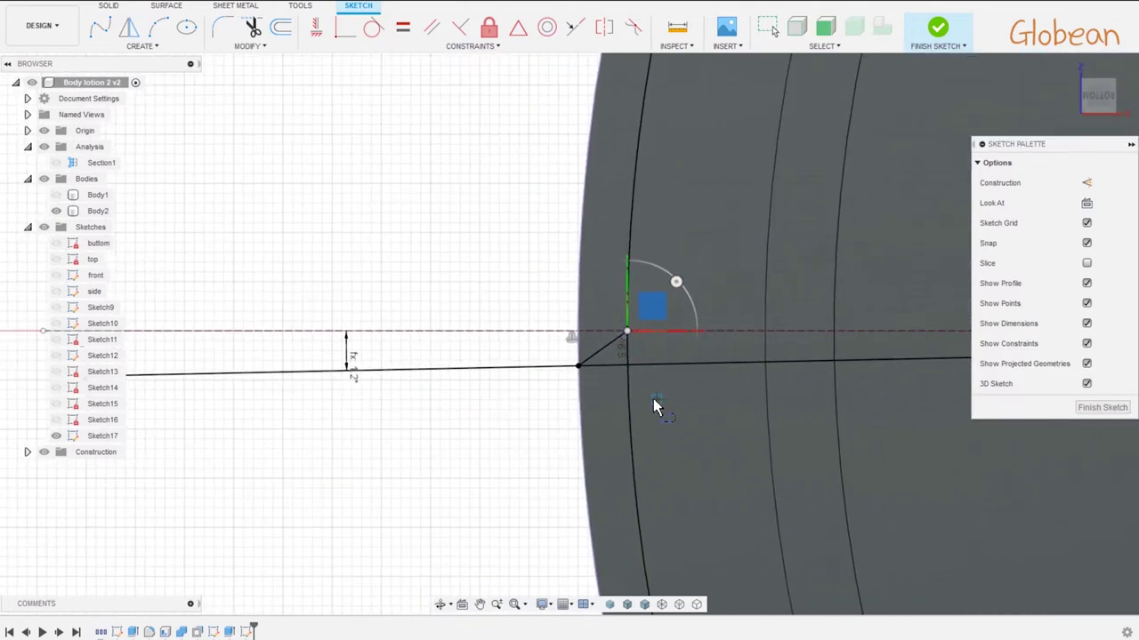
pyautogui.press('m')
pyautogui.click(628, 334)
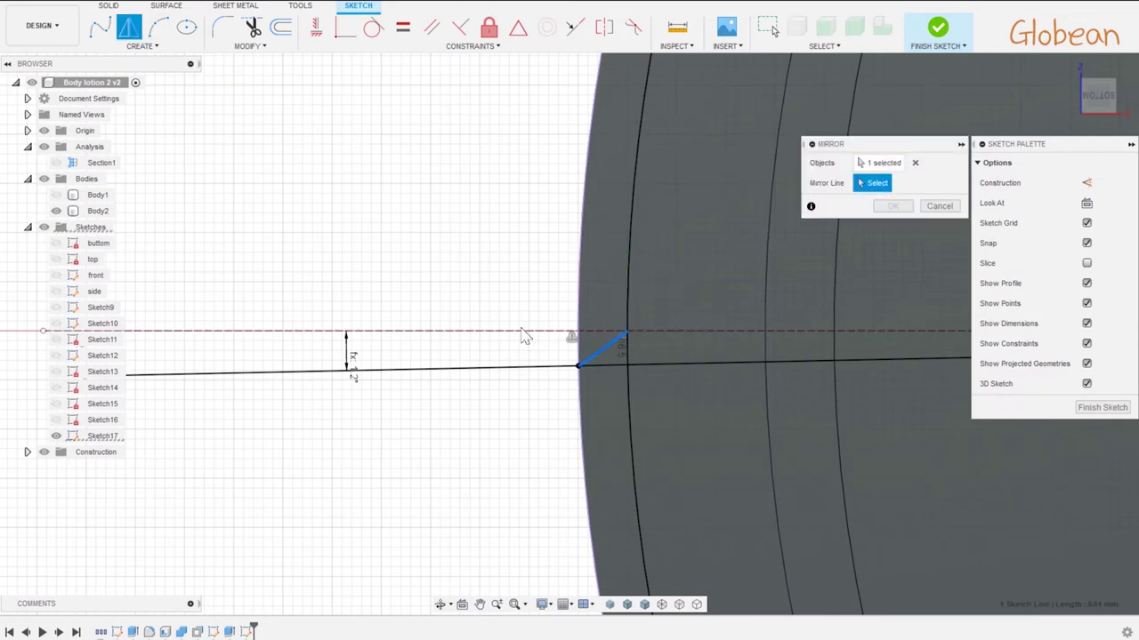
pyautogui.click(887, 207)
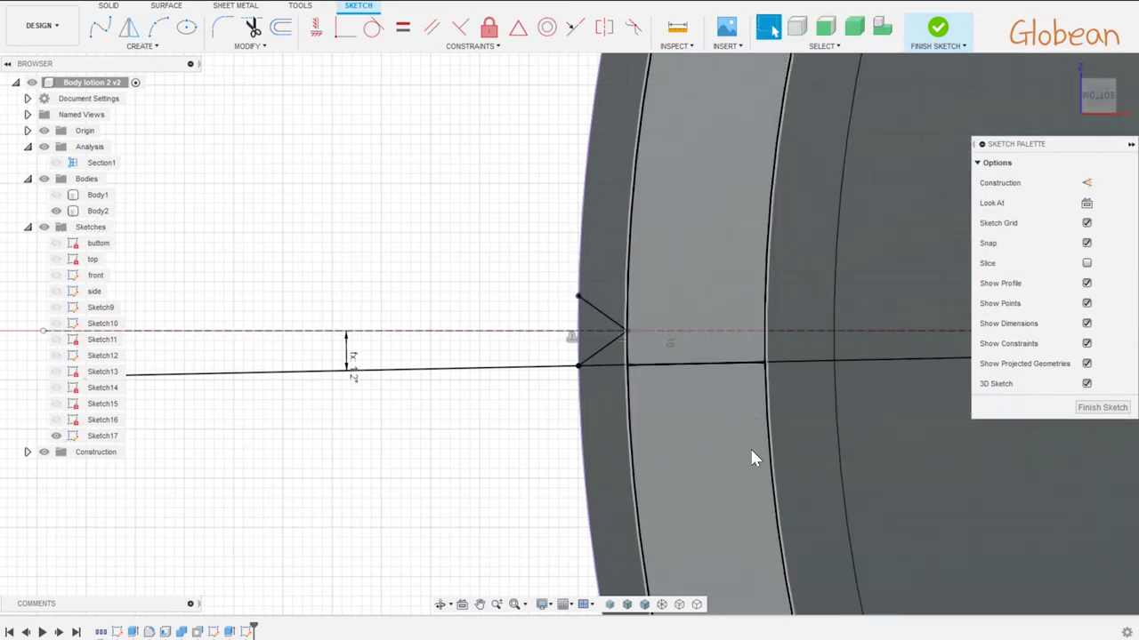
pyautogui.scroll(-5, 749, 448)
pyautogui.scroll(-3, 817, 369)
pyautogui.moveTo(810, 412)
pyautogui.keyDown('shift'); pyautogui.mouseDown(button='middle')
pyautogui.moveTo(829, 347)
pyautogui.moveTo(793, 311)
pyautogui.moveTo(846, 365)
pyautogui.mouseUp(button='middle'); pyautogui.keyUp('shift')
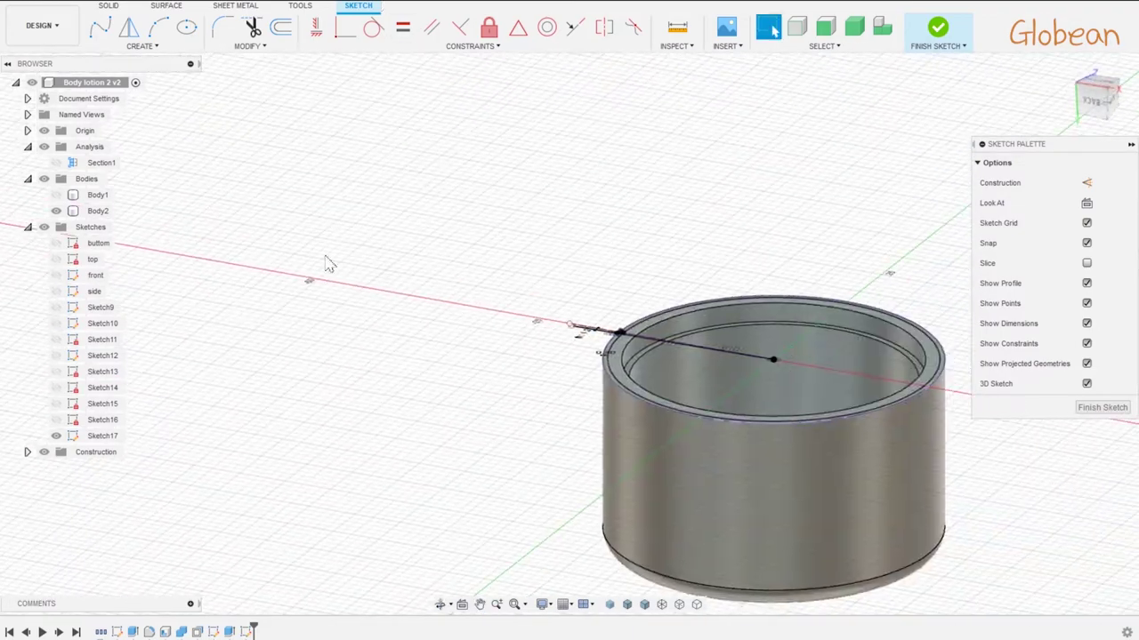
# - Extrude-cut the tooth profile -17.9 mm down the cap's outer wall
pyautogui.scroll(-3, 637, 356)
pyautogui.scroll(5, 628, 315)
pyautogui.scroll(3, 628, 315)
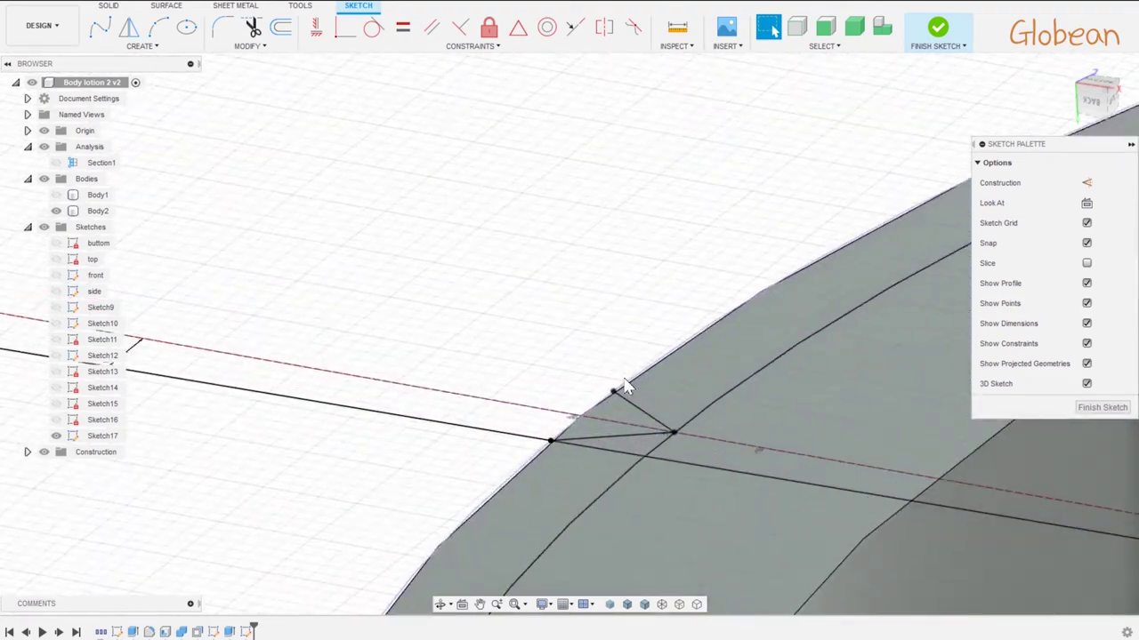
pyautogui.press('e')
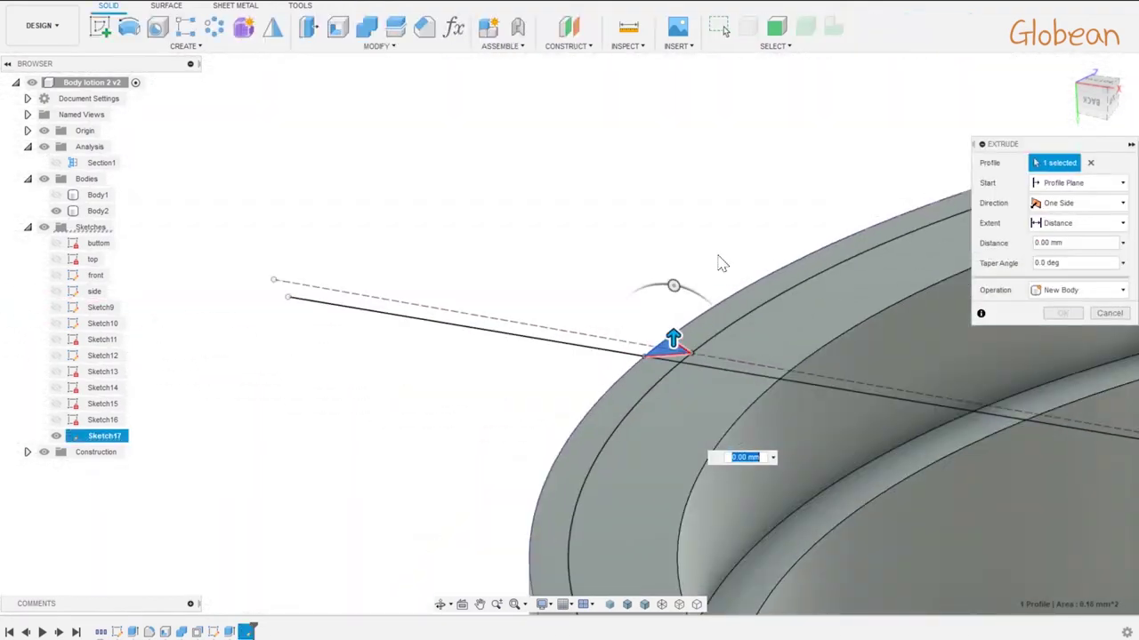
pyautogui.write('.9')
pyautogui.scroll(-3, 734, 387)
pyautogui.scroll(-2, 727, 534)
pyautogui.keyDown('shift'); pyautogui.moveTo(727, 534); pyautogui.dragTo(820, 459, button='middle'); pyautogui.keyUp('shift')
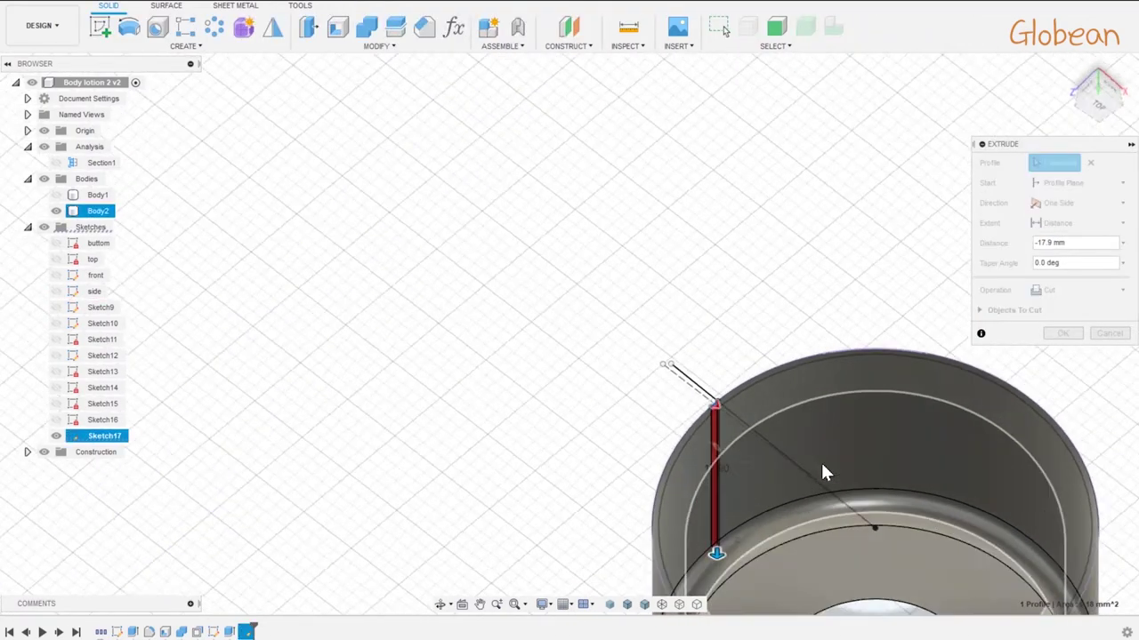
pyautogui.click(1064, 336)
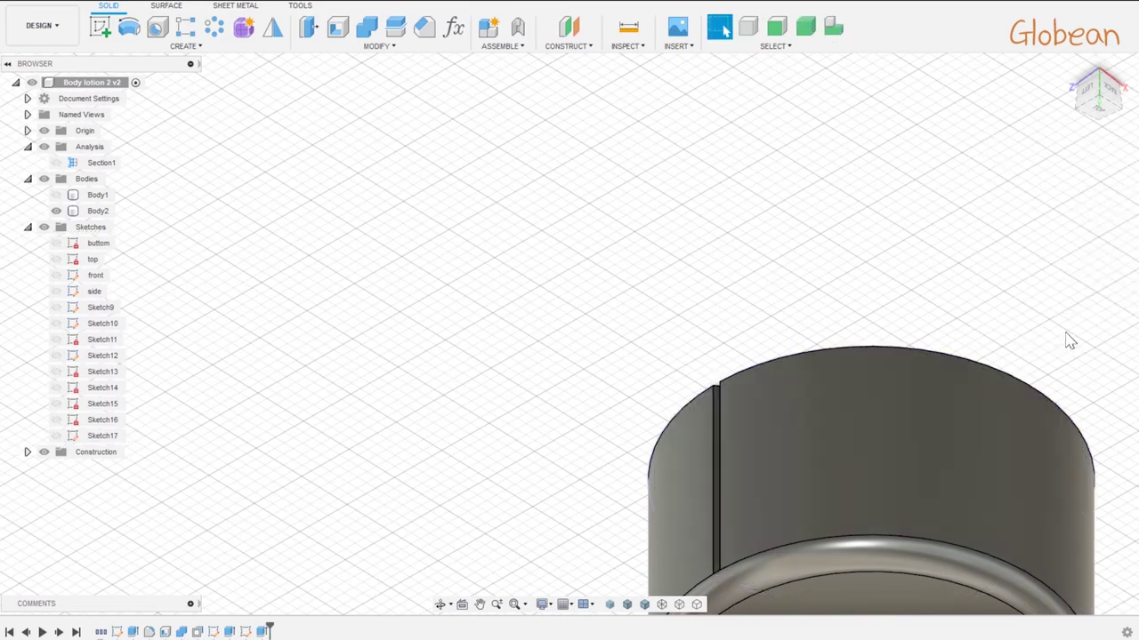
# - Select Body2 and orbit to view the cap from above
pyautogui.click(982, 415)
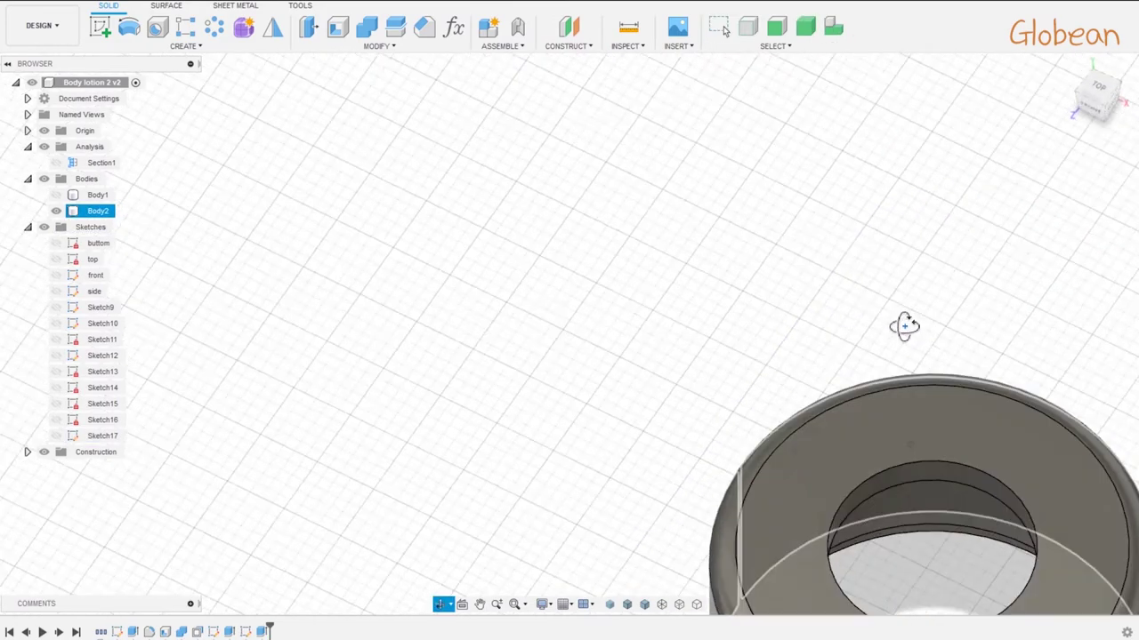
pyautogui.moveTo(982, 415)
pyautogui.keyDown('shift'); pyautogui.mouseDown(button='middle')
pyautogui.moveTo(960, 304)
pyautogui.moveTo(614, 341)
pyautogui.mouseUp(button='middle'); pyautogui.keyUp('shift')
pyautogui.scroll(-2, 960, 304)
pyautogui.scroll(3, 613, 341)
# - Circular-pattern the groove face around the cap's inner circle with quantity count
pyautogui.click(216, 27)
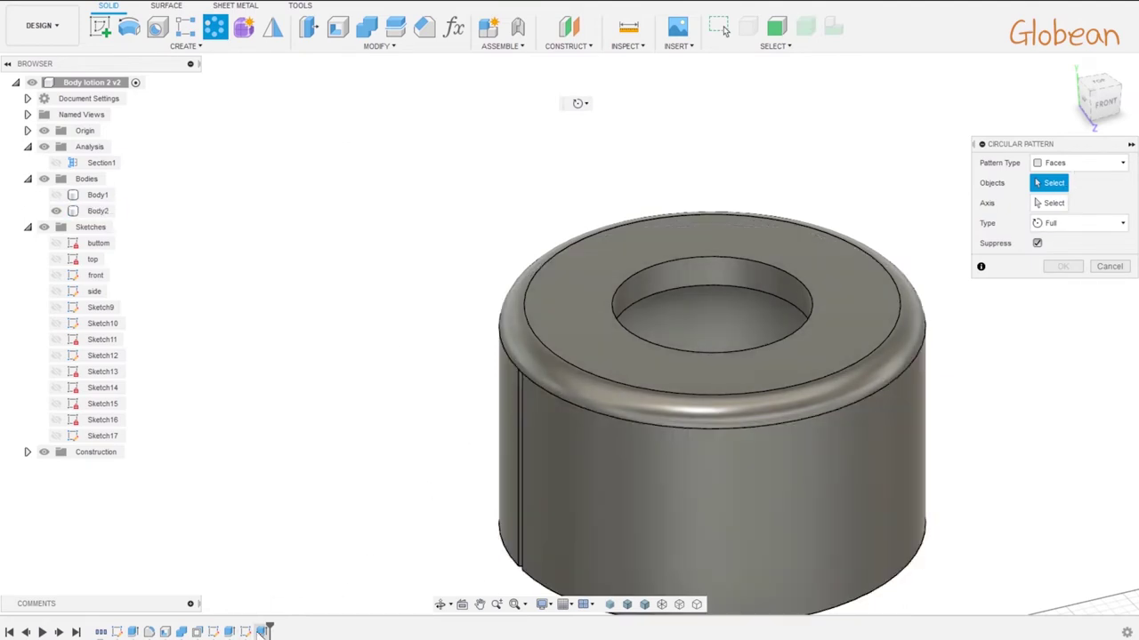
pyautogui.click(522, 481)
pyautogui.click(800, 331)
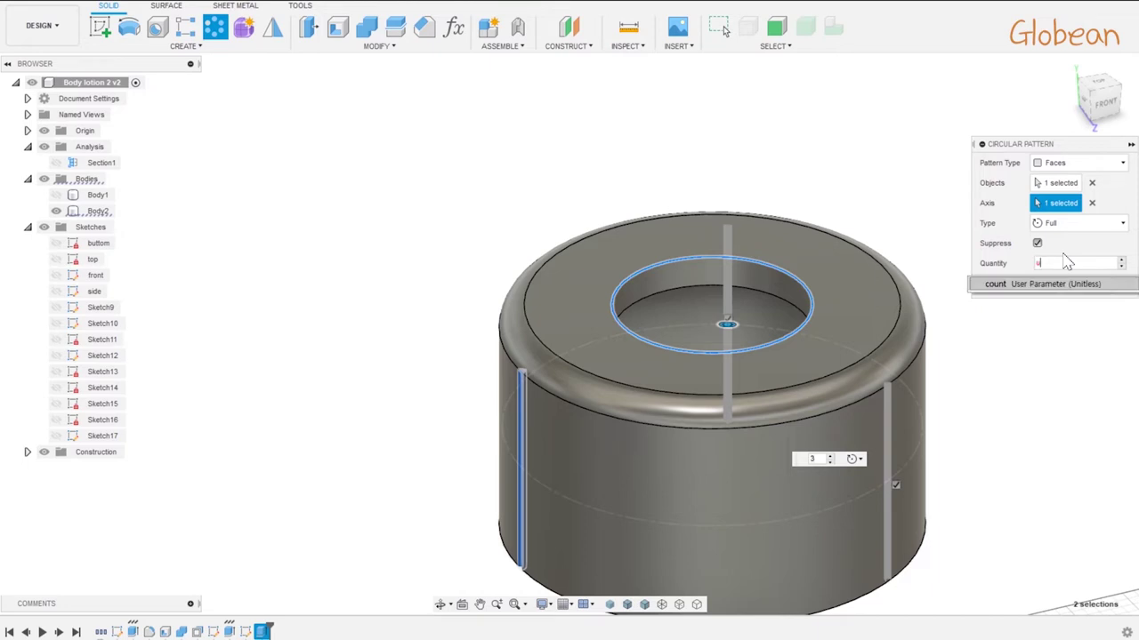
pyautogui.write('count')
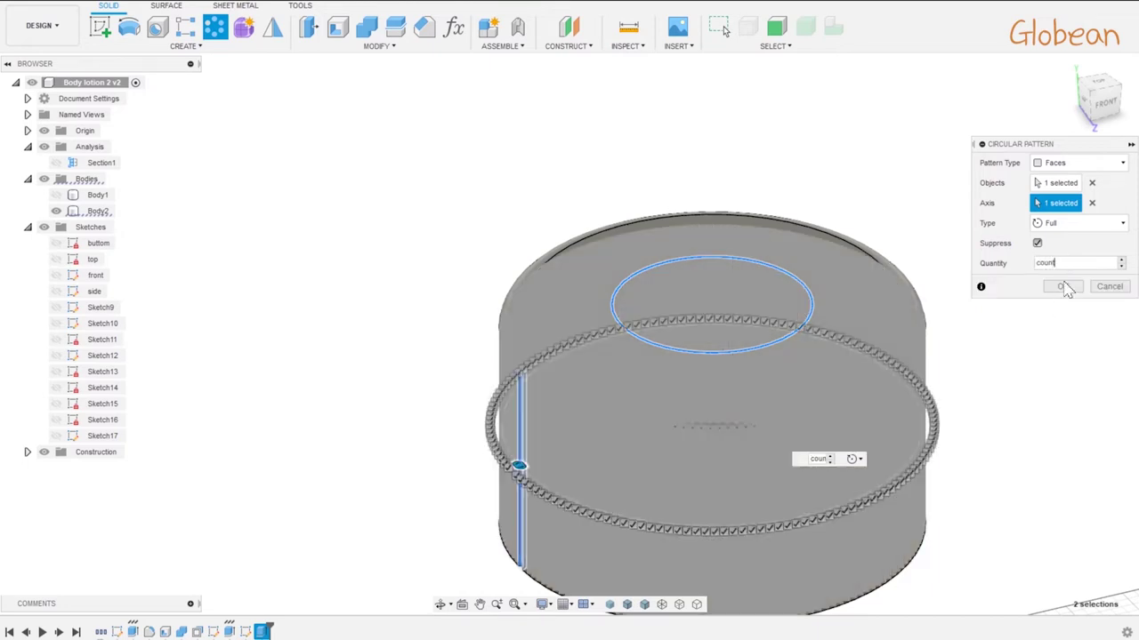
pyautogui.click(1066, 287)
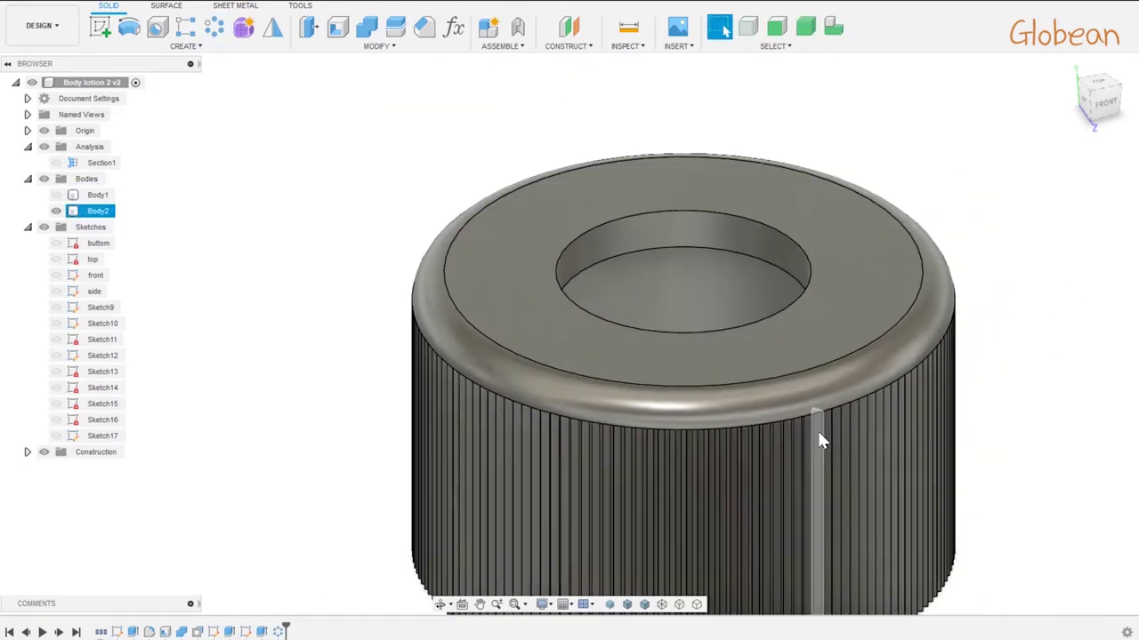
# - Change the count parameter to 120 and review the knurl
pyautogui.click(453, 27)
pyautogui.doubleClick(476, 132)
pyautogui.write('120')
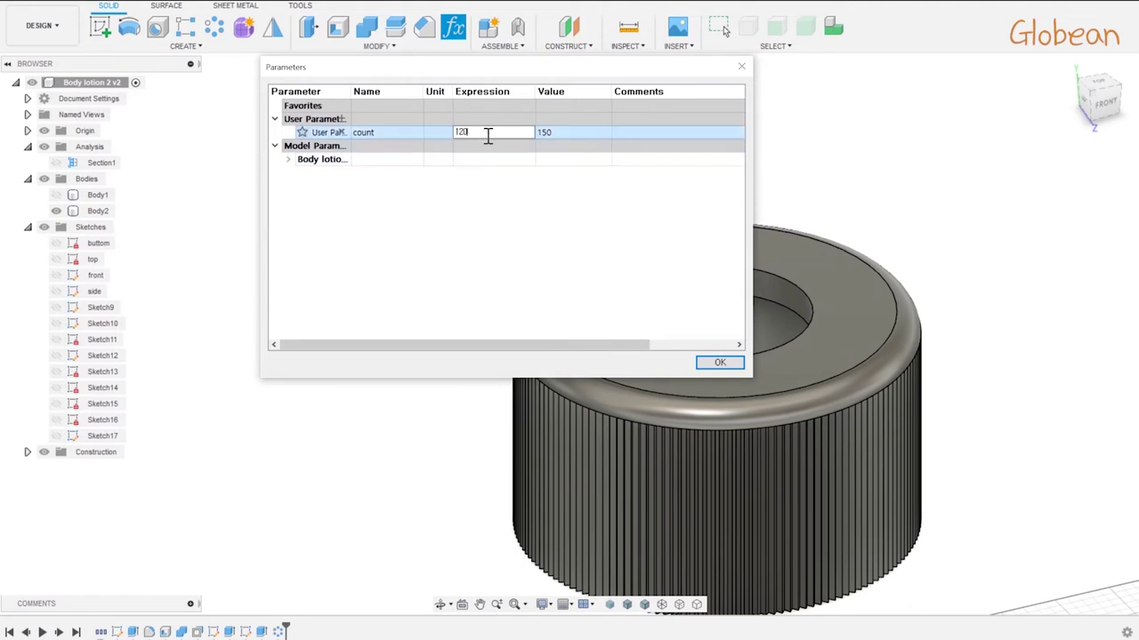
pyautogui.press('Return')
pyautogui.click(727, 372)
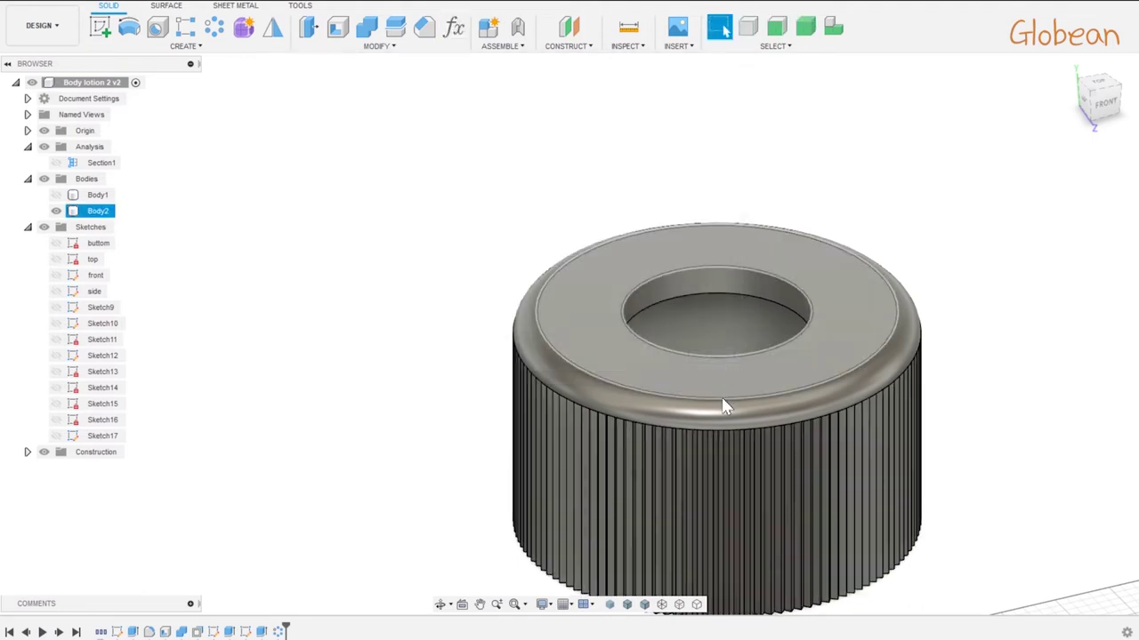
pyautogui.scroll(2, 702, 460)
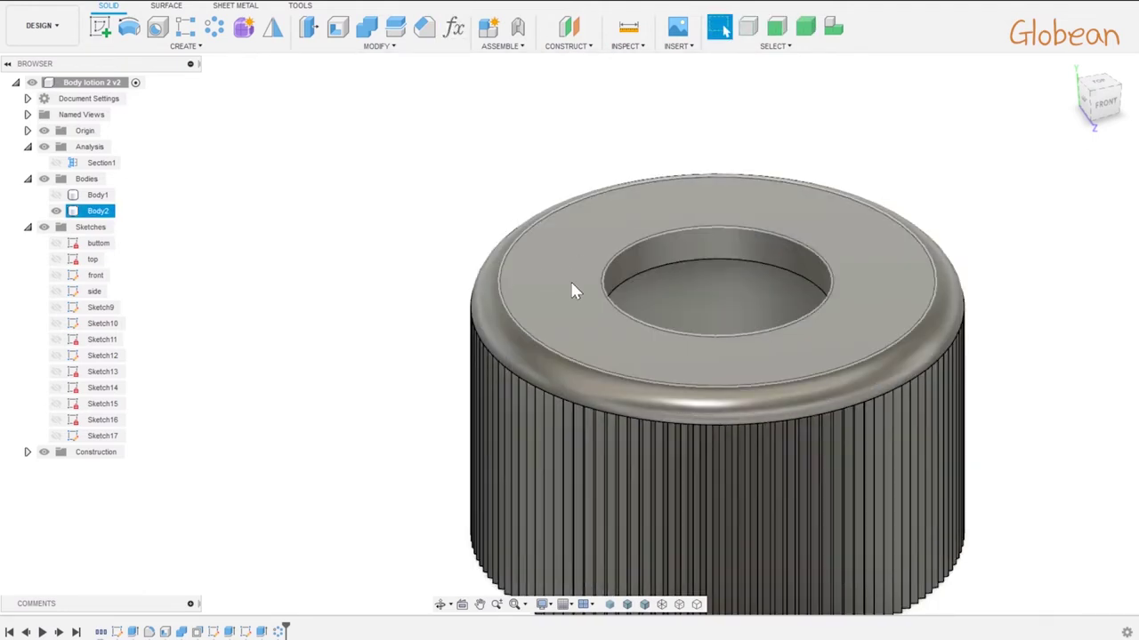
pyautogui.scroll(-3, 542, 267)
pyautogui.scroll(-1, 511, 249)
# - Set count to 200, then settle on 100
pyautogui.click(453, 27)
pyautogui.write('200')
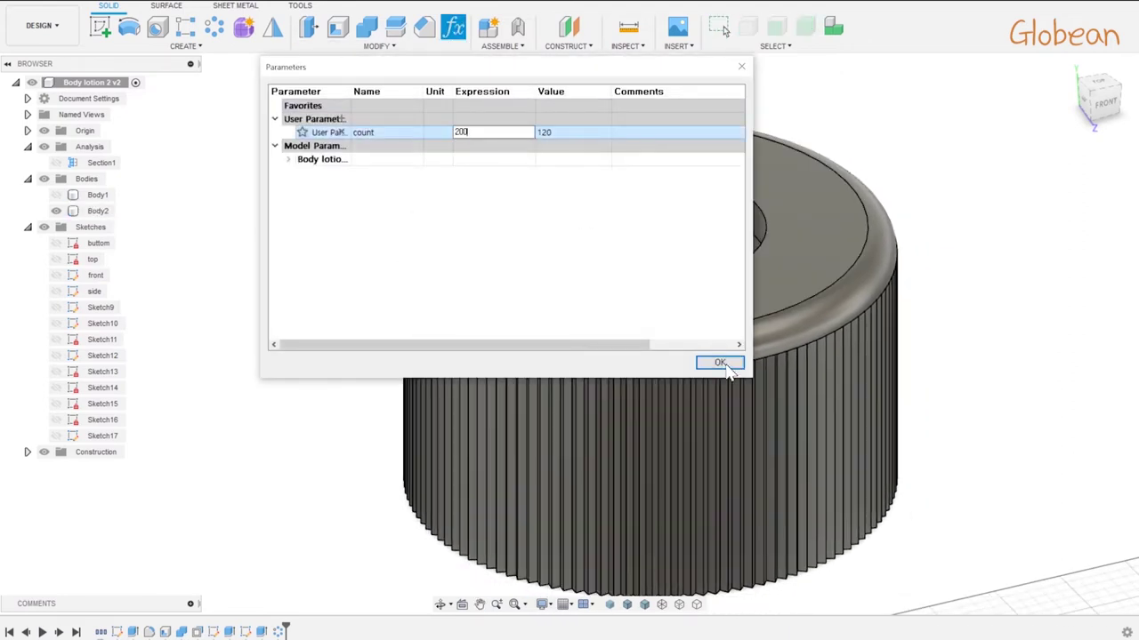
pyautogui.press('Return')
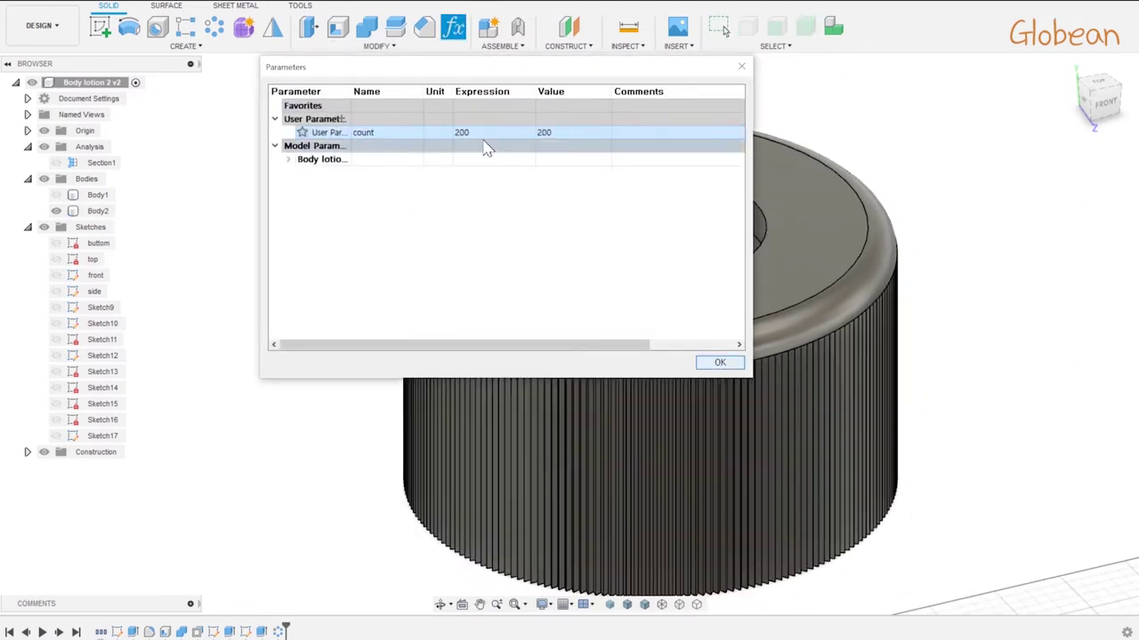
pyautogui.doubleClick(474, 133)
pyautogui.write('100')
pyautogui.press('Return')
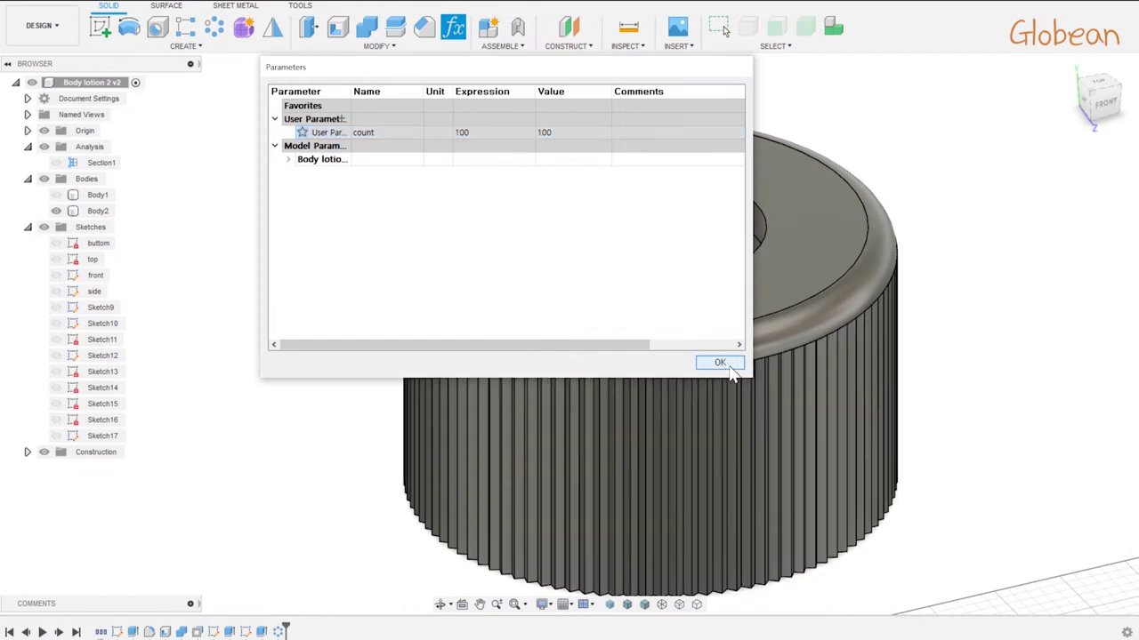
pyautogui.click(720, 362)
pyautogui.scroll(-1, 979, 445)
pyautogui.scroll(-2, 1031, 472)
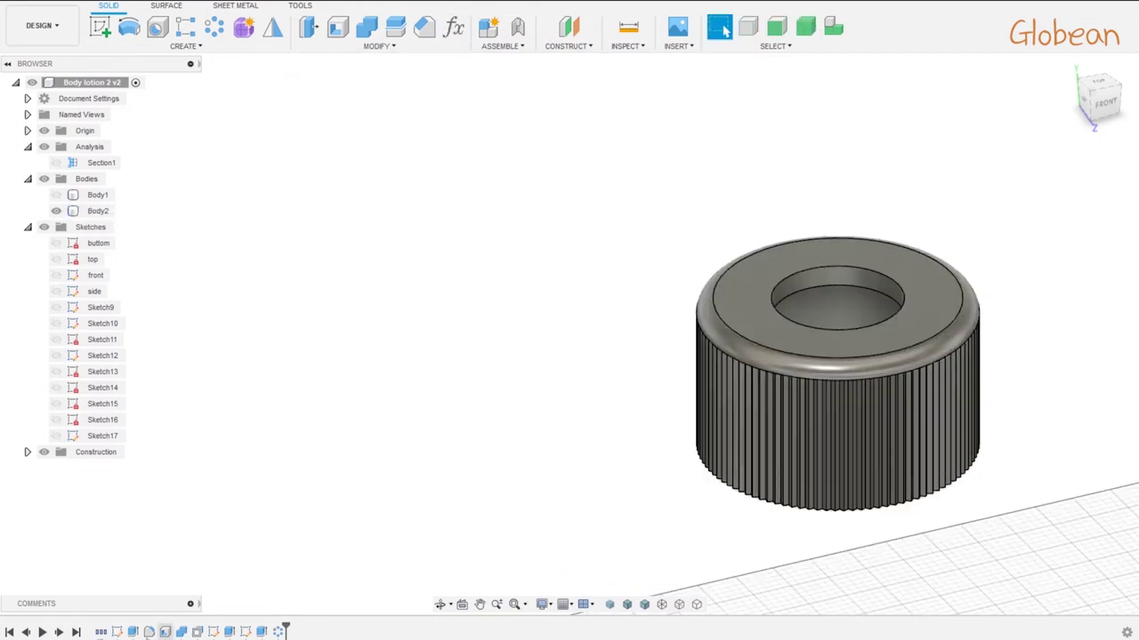
# - Group the cap features in the timeline and show the green bottle Body1
pyautogui.click(132, 632)
pyautogui.keyDown('shift'); pyautogui.click(278, 632); pyautogui.keyUp('shift')
pyautogui.rightClick(261, 632)
pyautogui.click(336, 558)
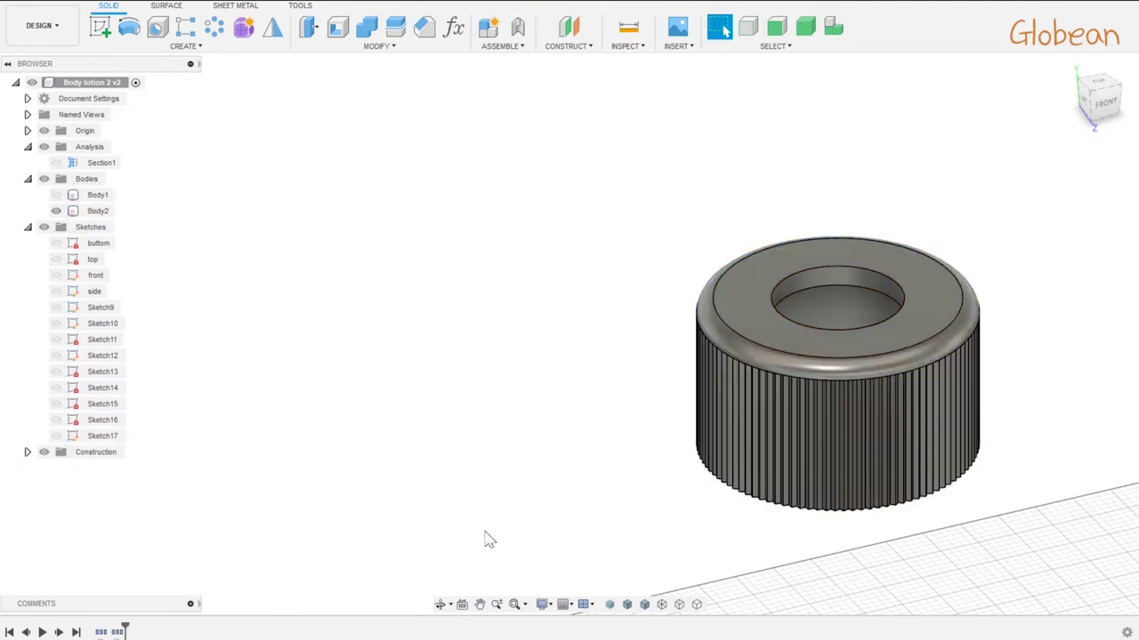
pyautogui.click(56, 211)
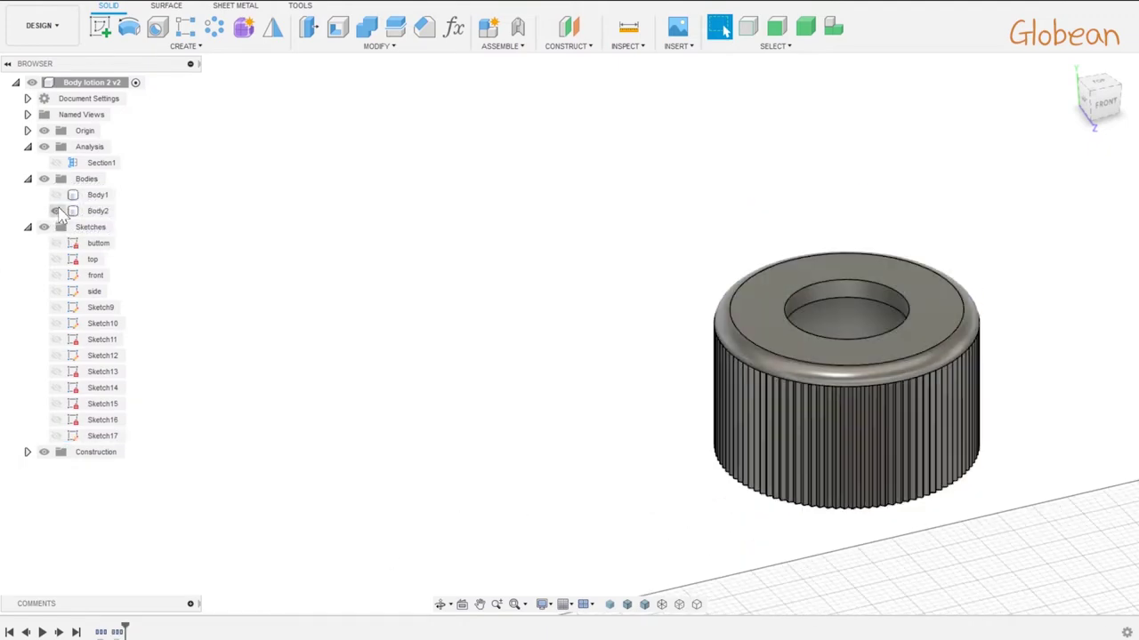
pyautogui.moveTo(783, 381)
pyautogui.mouseDown(button='middle')
pyautogui.moveTo(966, 395)
pyautogui.moveTo(682, 309)
pyautogui.mouseUp(button='middle')
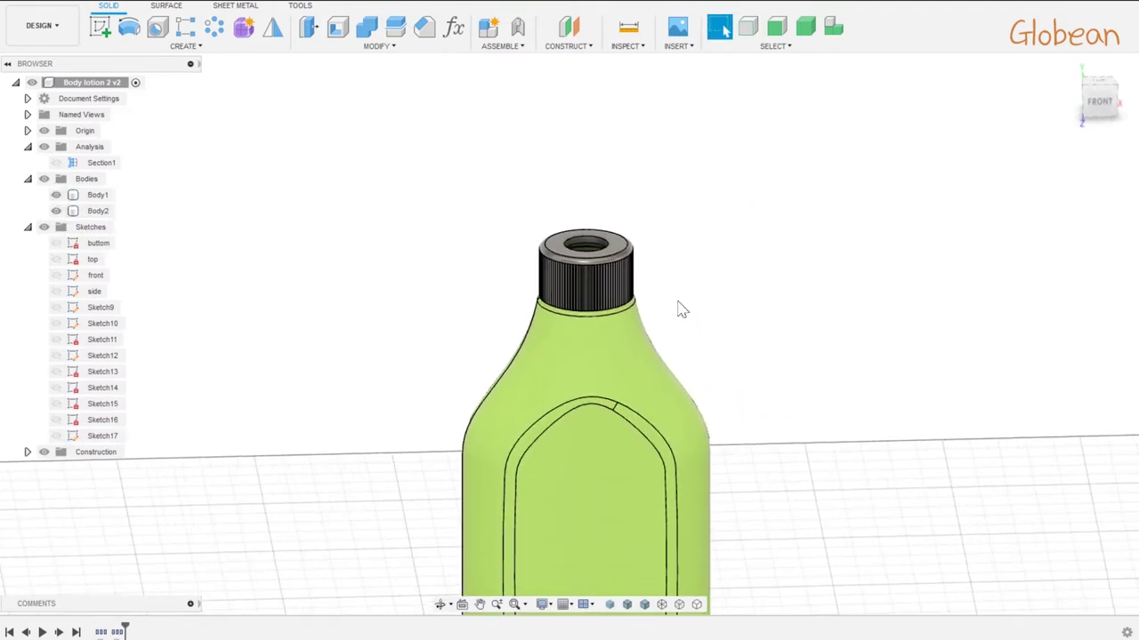
pyautogui.scroll(-3, 682, 322)
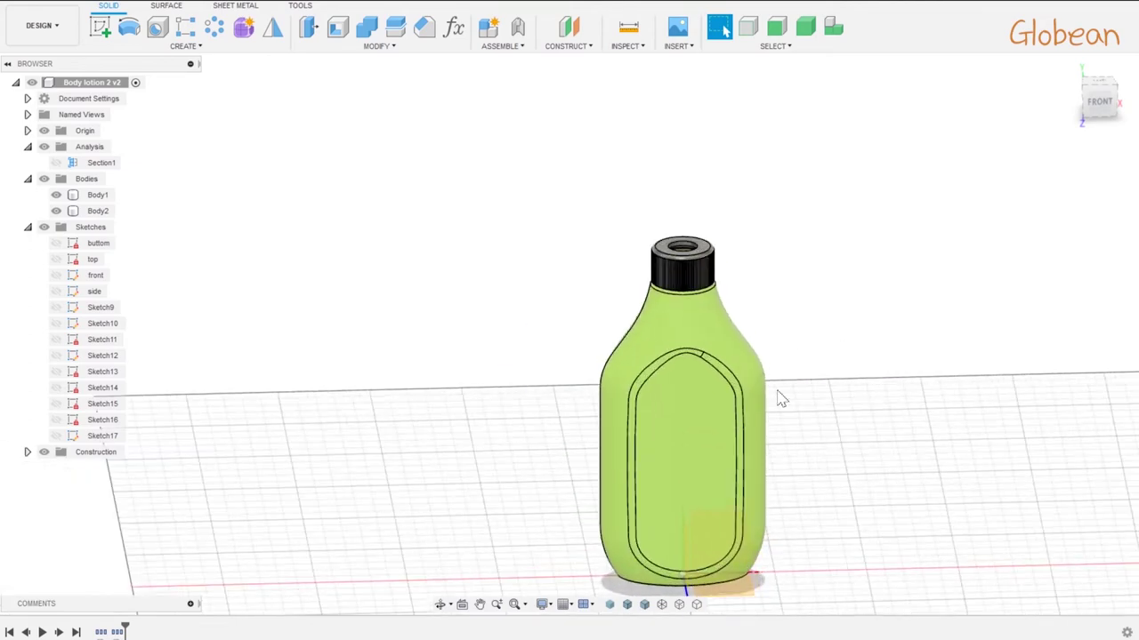
pyautogui.press('Return')
pyautogui.click(767, 562)
pyautogui.press('Escape')
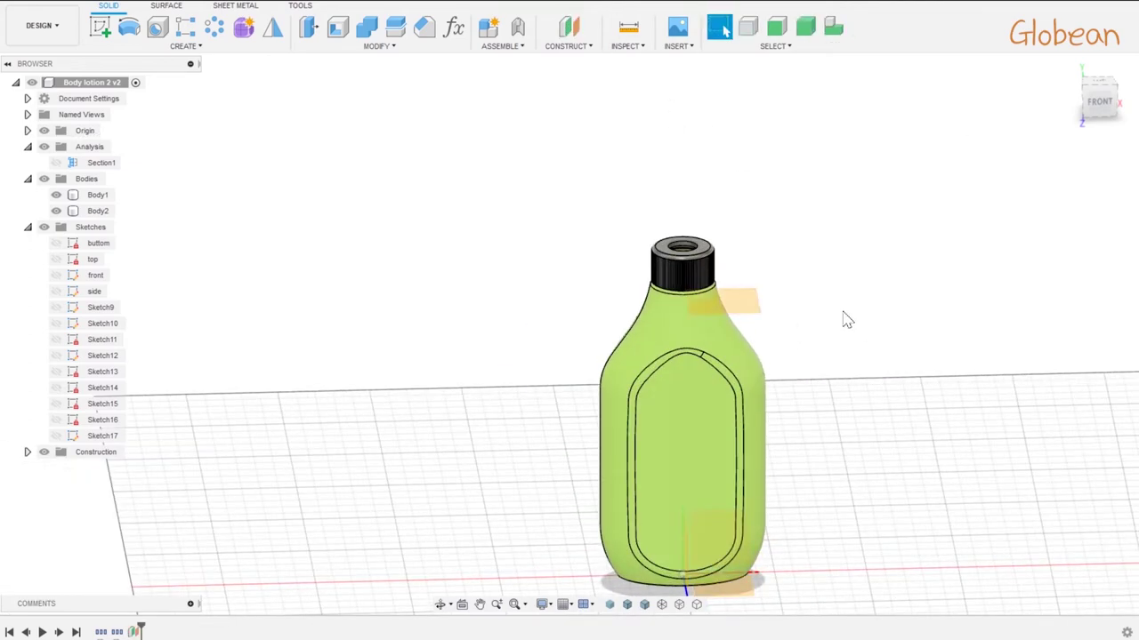
pyautogui.keyDown('shift'); pyautogui.moveTo(779, 322); pyautogui.dragTo(744, 333, button='middle'); pyautogui.keyUp('shift')
# - Start a coil on the bottle neck with 28 mm diameter and 4 revolutions
pyautogui.click(185, 46)
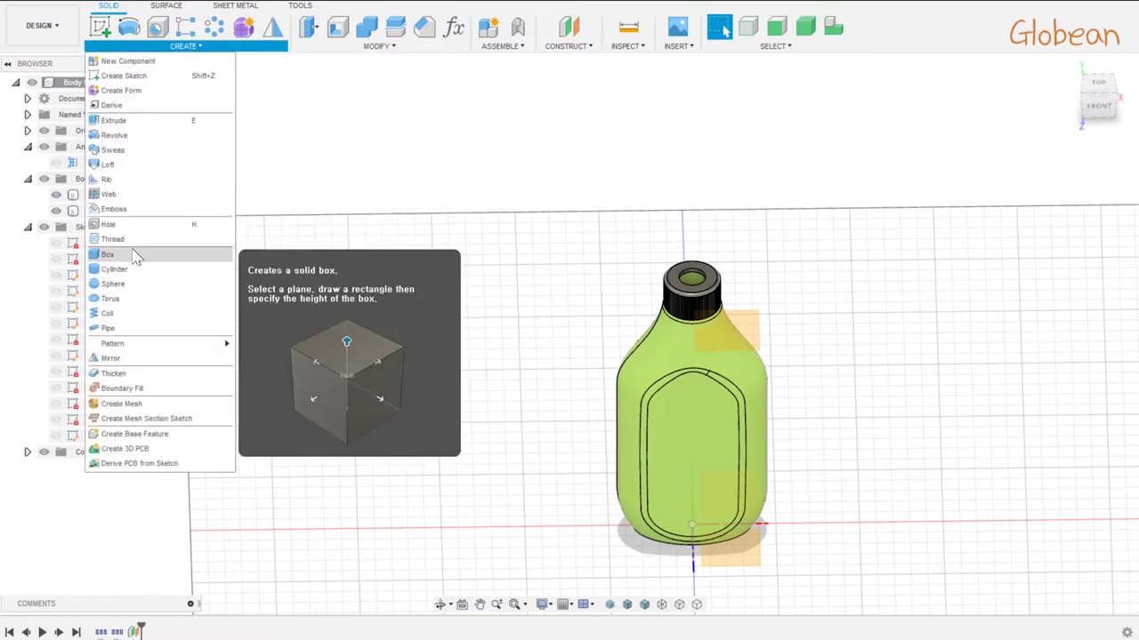
pyautogui.press('Escape')
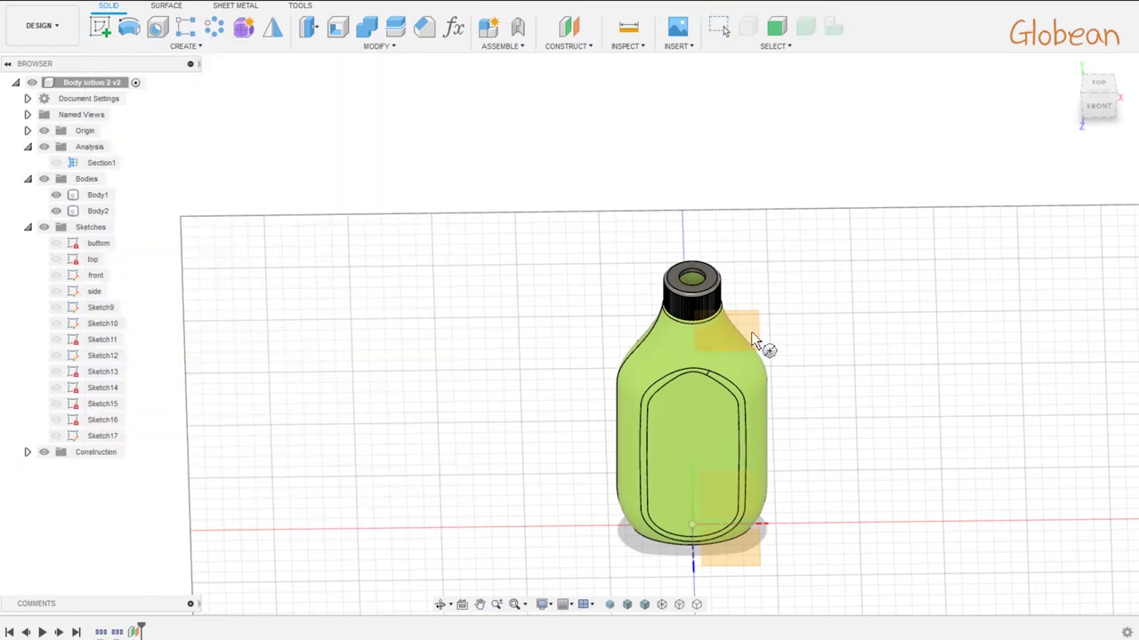
pyautogui.scroll(4, 752, 343)
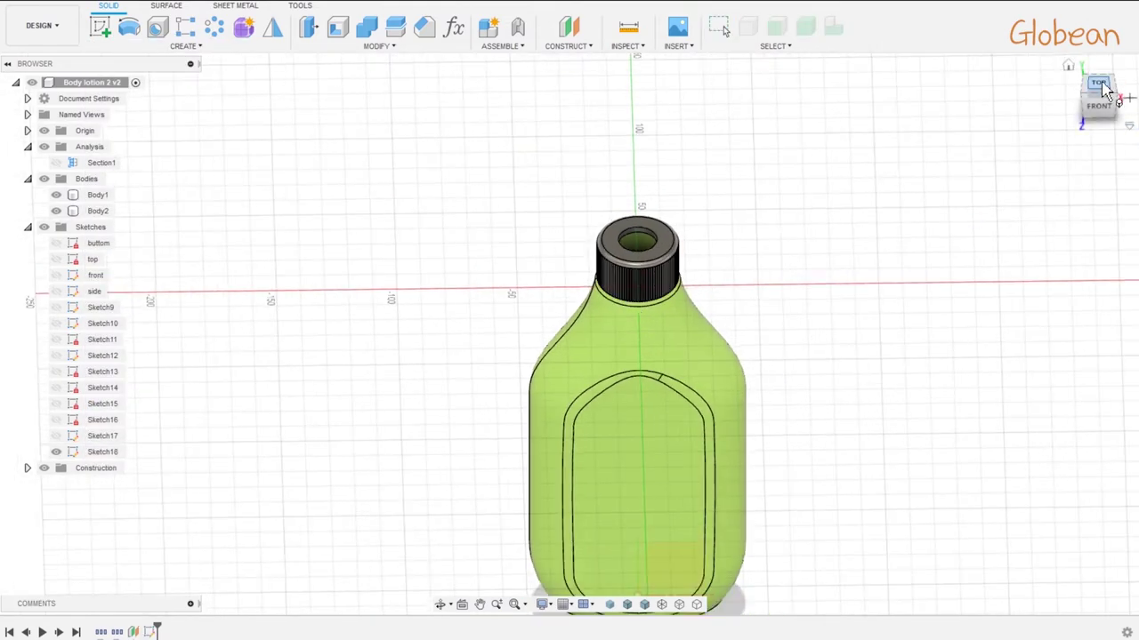
pyautogui.keyDown('shift'); pyautogui.moveTo(650, 283); pyautogui.dragTo(638, 328, button='middle'); pyautogui.keyUp('shift')
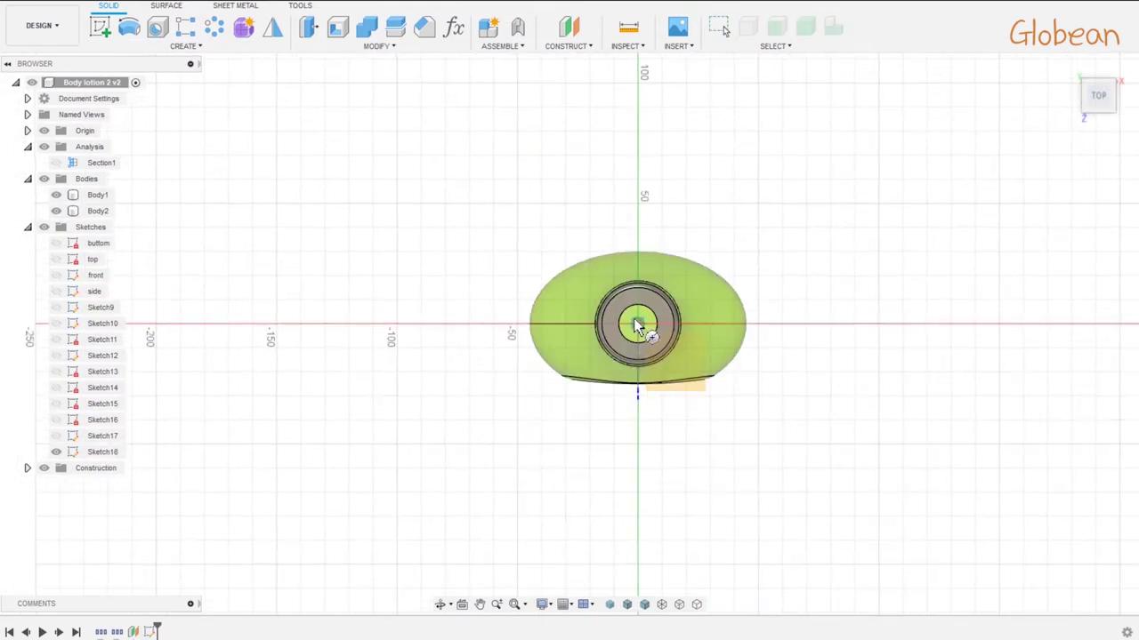
pyautogui.click(686, 329)
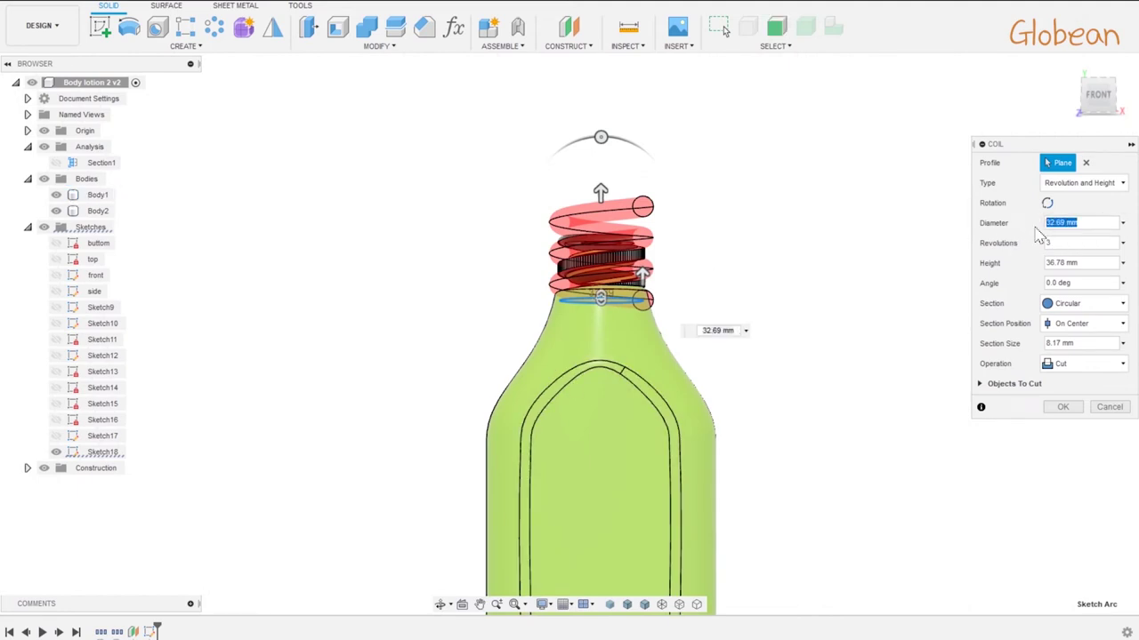
pyautogui.write('28')
pyautogui.press('Tab')
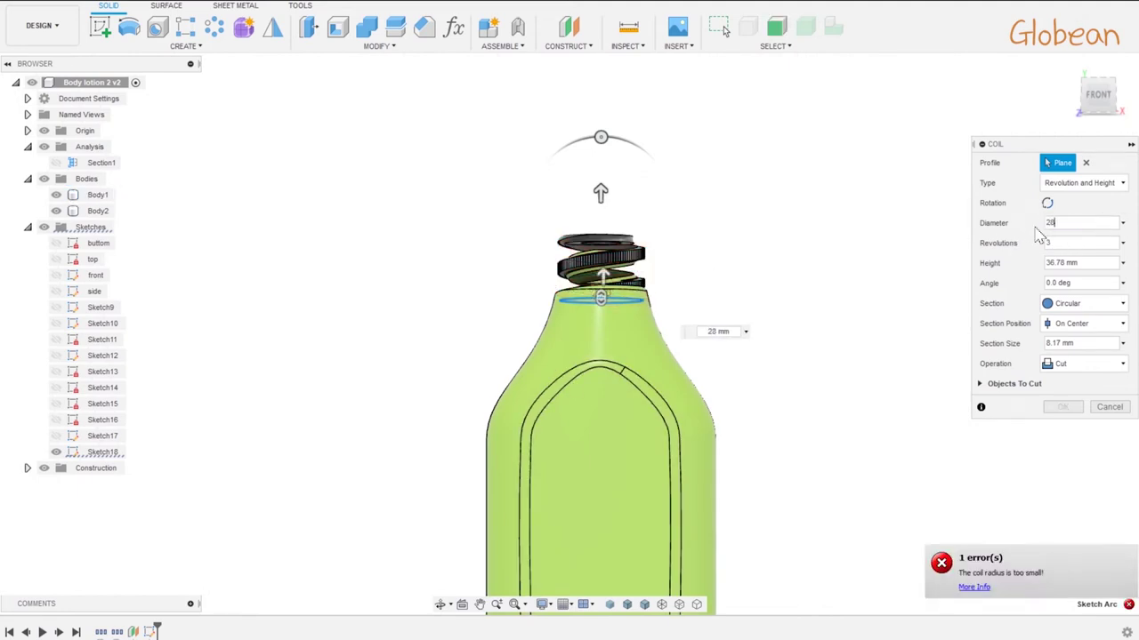
pyautogui.write('4')
pyautogui.press('Tab')
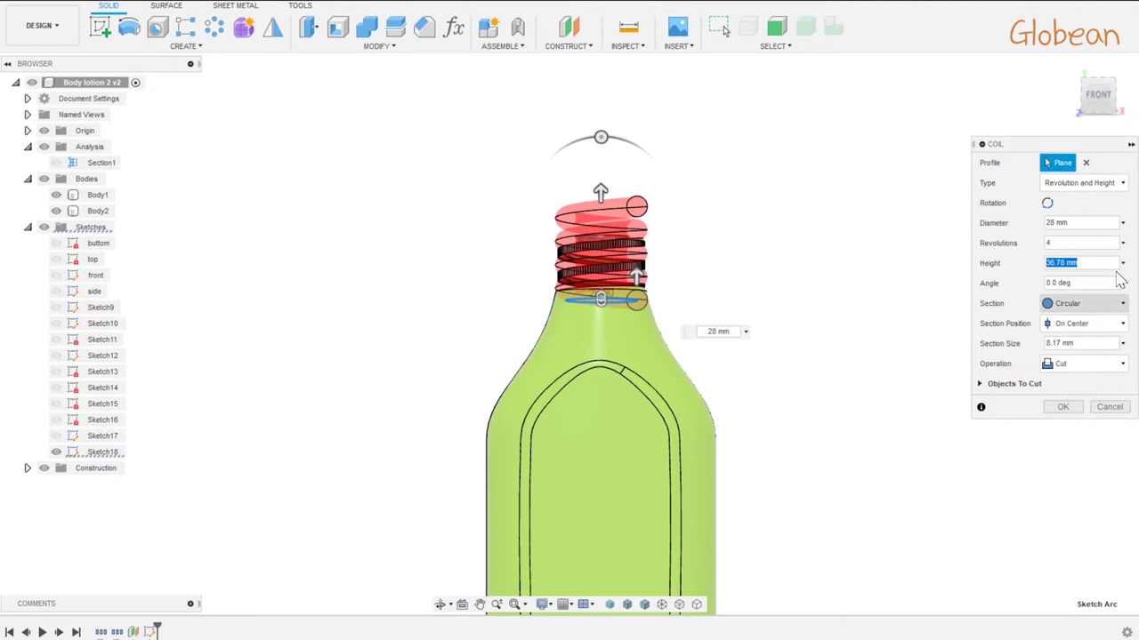
# - Give the coil 17 mm height and 2.3 mm section as a new body
pyautogui.write('2')
pyautogui.write('17')
pyautogui.press('Tab')
pyautogui.scroll(5, 569, 294)
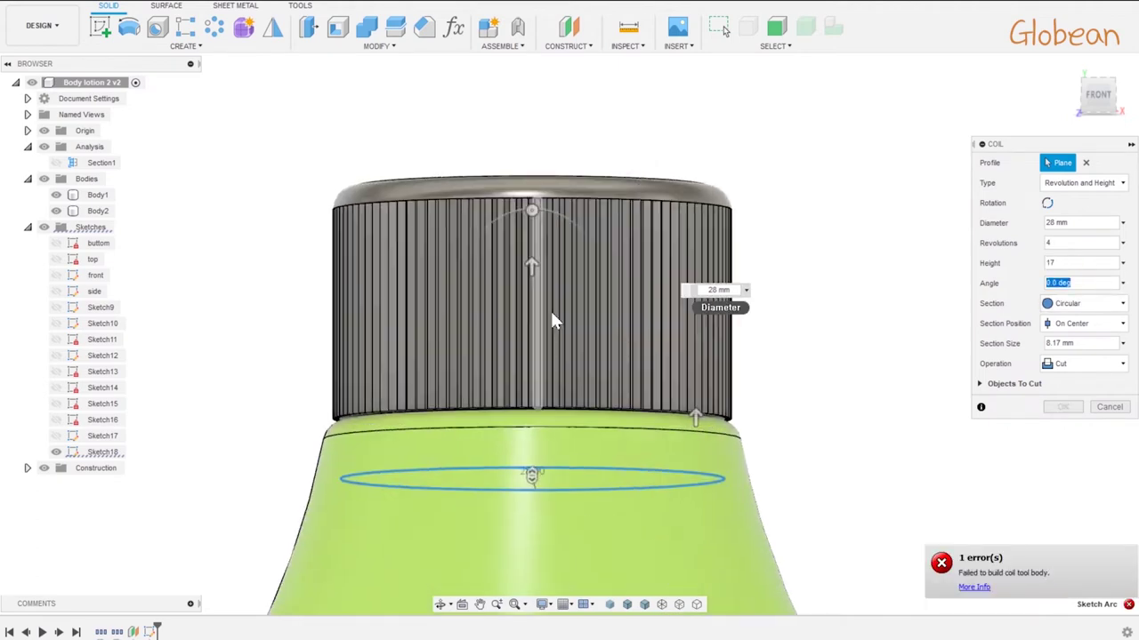
pyautogui.click(56, 162)
pyautogui.scroll(-1, 414, 274)
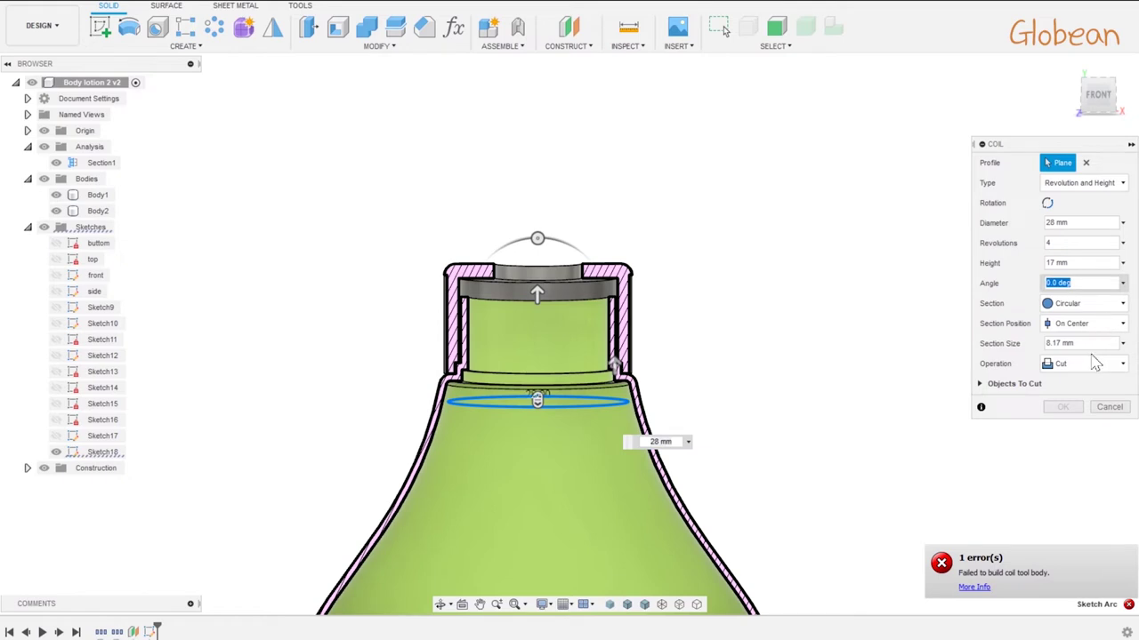
pyautogui.write('2.3')
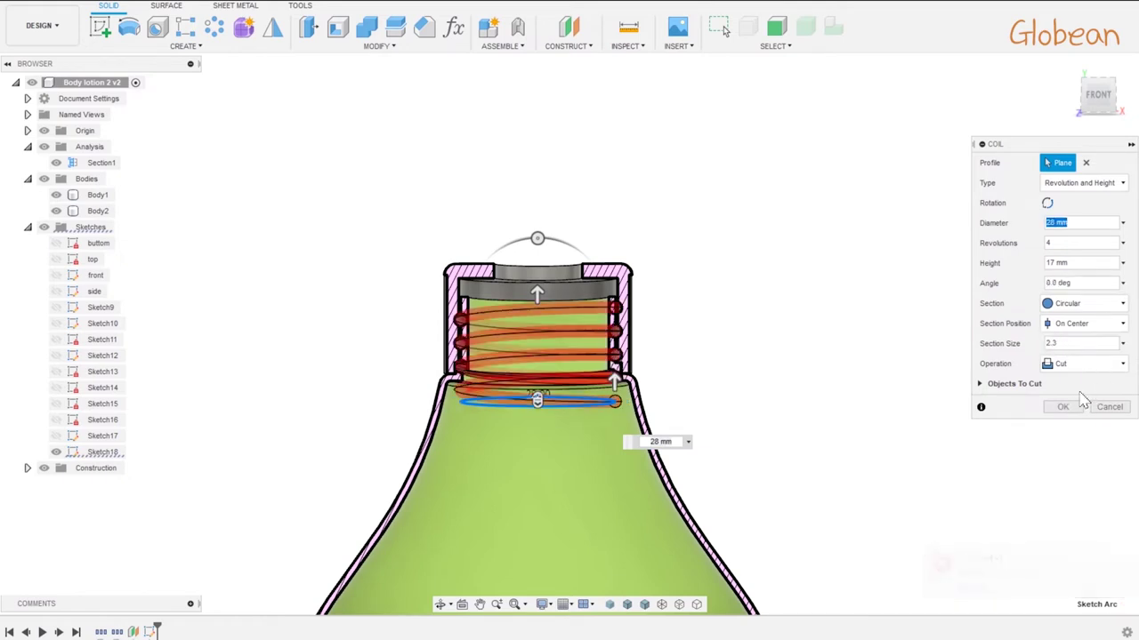
pyautogui.click(1086, 363)
pyautogui.click(1075, 419)
pyautogui.click(1064, 389)
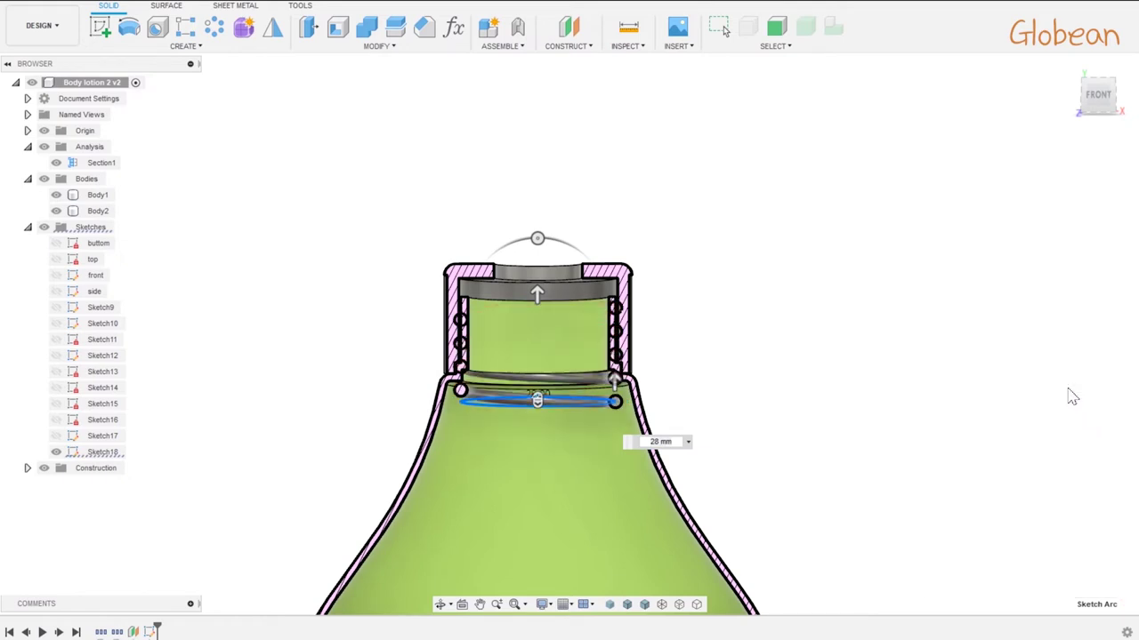
pyautogui.click(556, 400)
# - Paste a copy of the thread coil as Body4
pyautogui.hotkey('ctrl', 'v')
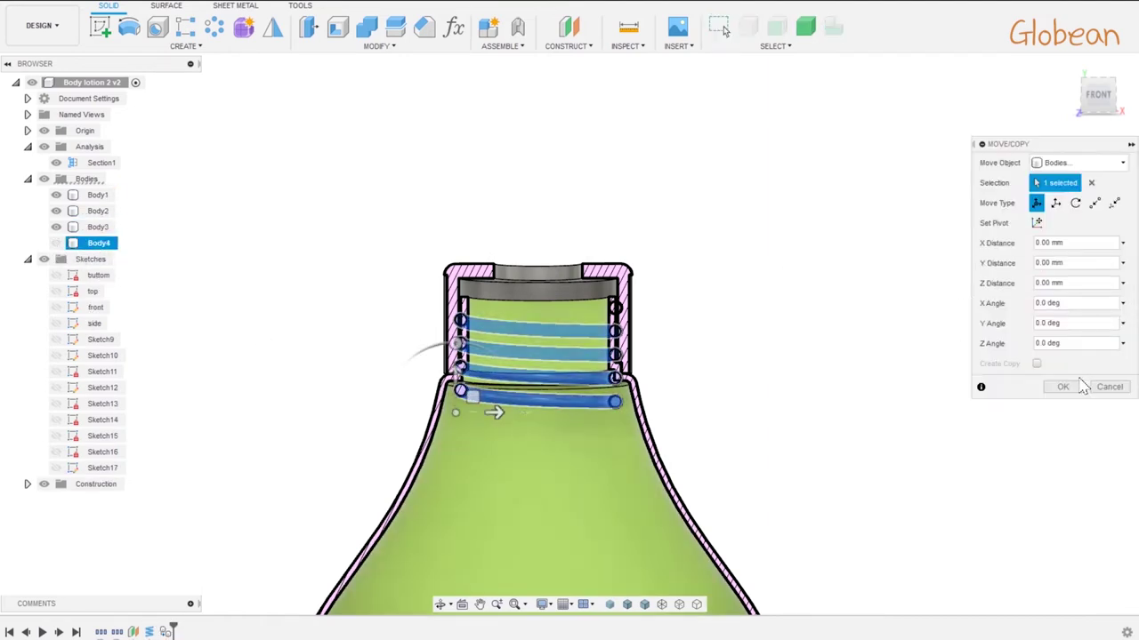
pyautogui.click(1065, 387)
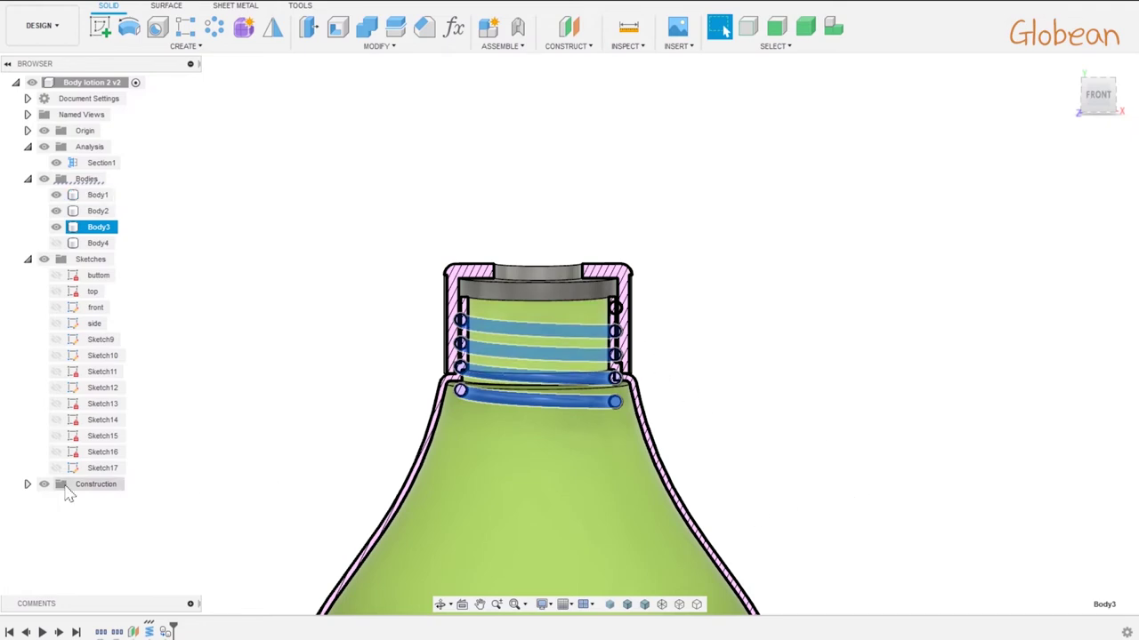
pyautogui.click(1072, 226)
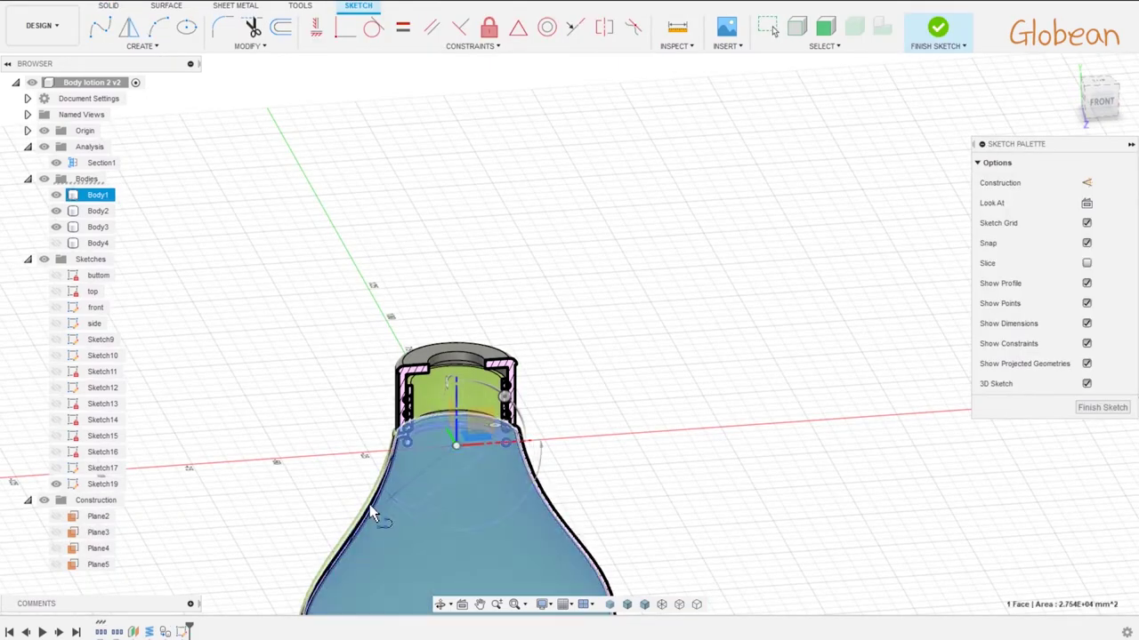
# - Draw a 45° line outward from the neck centre in Sketch19 and finish the sketch
pyautogui.moveTo(1118, 207)
pyautogui.keyDown('shift'); pyautogui.mouseDown(button='middle')
pyautogui.moveTo(984, 305)
pyautogui.moveTo(775, 311)
pyautogui.moveTo(752, 444)
pyautogui.moveTo(1103, 250)
pyautogui.mouseUp(button='middle'); pyautogui.keyUp('shift')
pyautogui.click(1086, 203)
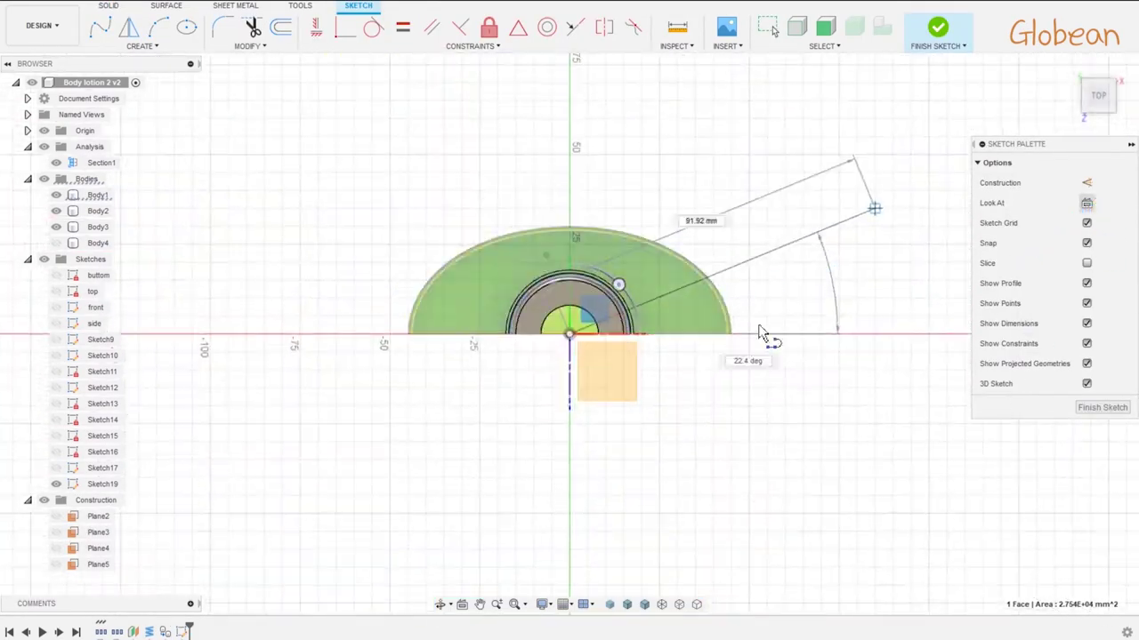
pyautogui.click(727, 197)
pyautogui.click(938, 26)
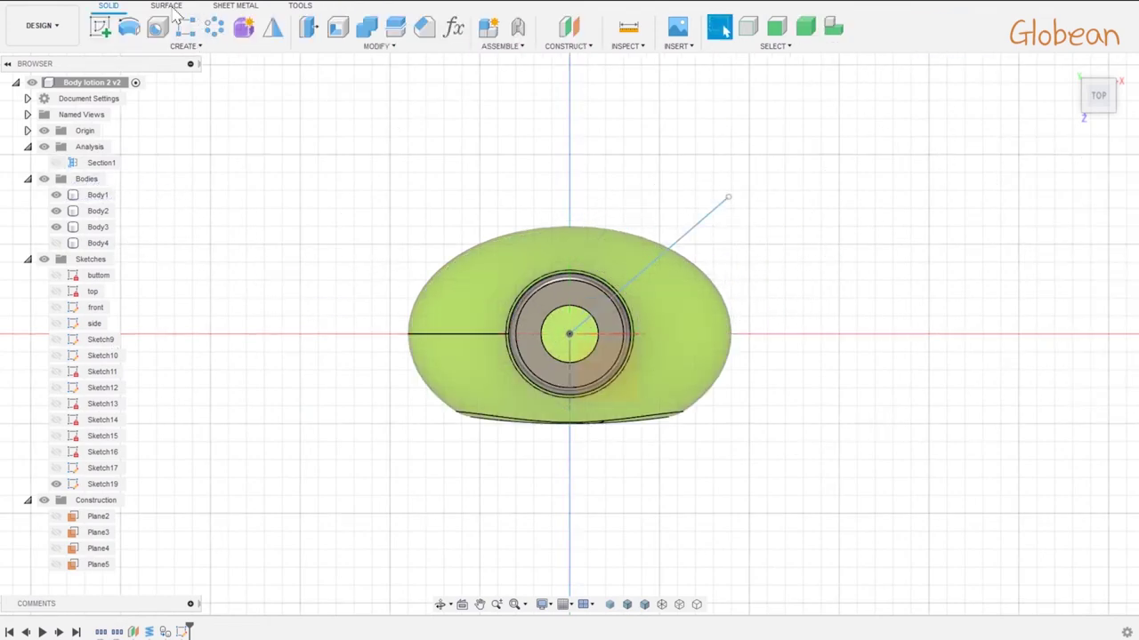
pyautogui.click(169, 7)
pyautogui.click(130, 28)
pyautogui.moveTo(694, 442)
pyautogui.keyDown('shift'); pyautogui.mouseDown(button='middle')
pyautogui.moveTo(600, 368)
pyautogui.moveTo(549, 360)
pyautogui.moveTo(554, 222)
pyautogui.moveTo(537, 300)
pyautogui.mouseUp(button='middle'); pyautogui.keyUp('shift')
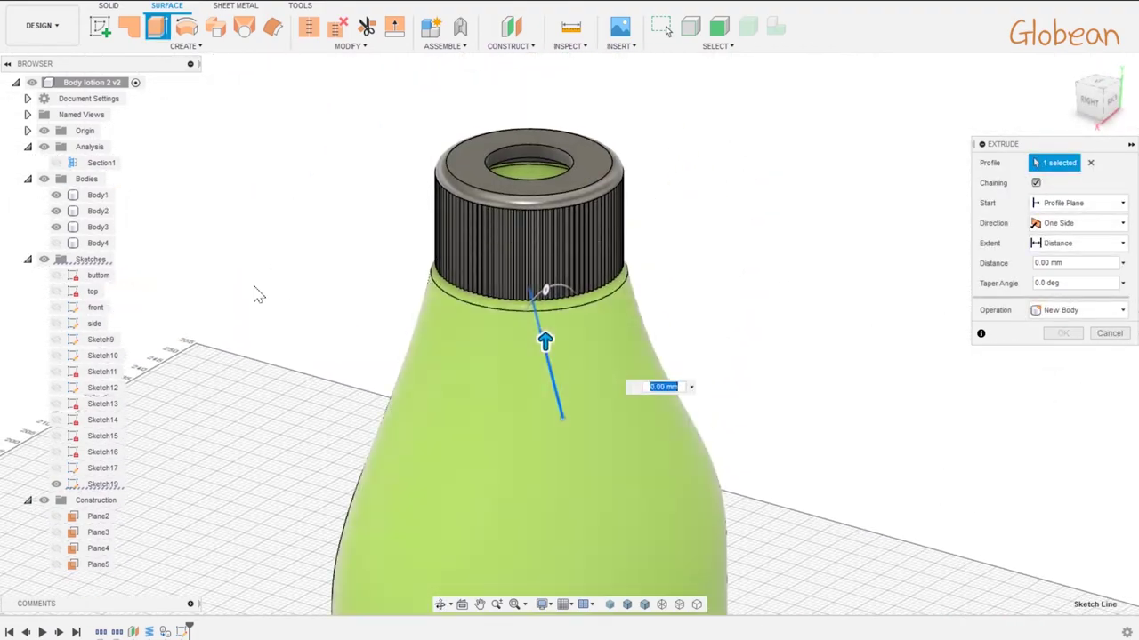
# - Hide the cap Body2 and extrude the line 11.74 mm into flat surface Body5
pyautogui.click(56, 211)
pyautogui.keyDown('shift'); pyautogui.moveTo(533, 356); pyautogui.dragTo(552, 293, button='middle'); pyautogui.keyUp('shift')
pyautogui.moveTo(511, 398); pyautogui.dragTo(510, 312)
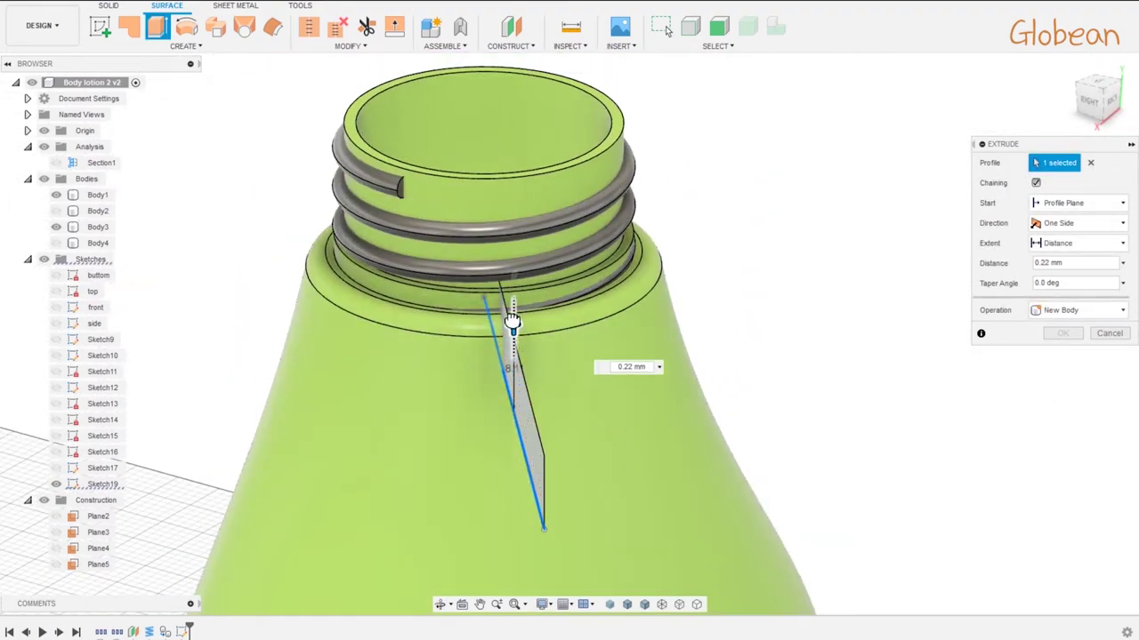
pyautogui.moveTo(782, 267)
pyautogui.mouseDown(button='middle')
pyautogui.moveTo(817, 285)
pyautogui.moveTo(872, 264)
pyautogui.moveTo(763, 279)
pyautogui.mouseUp(button='middle')
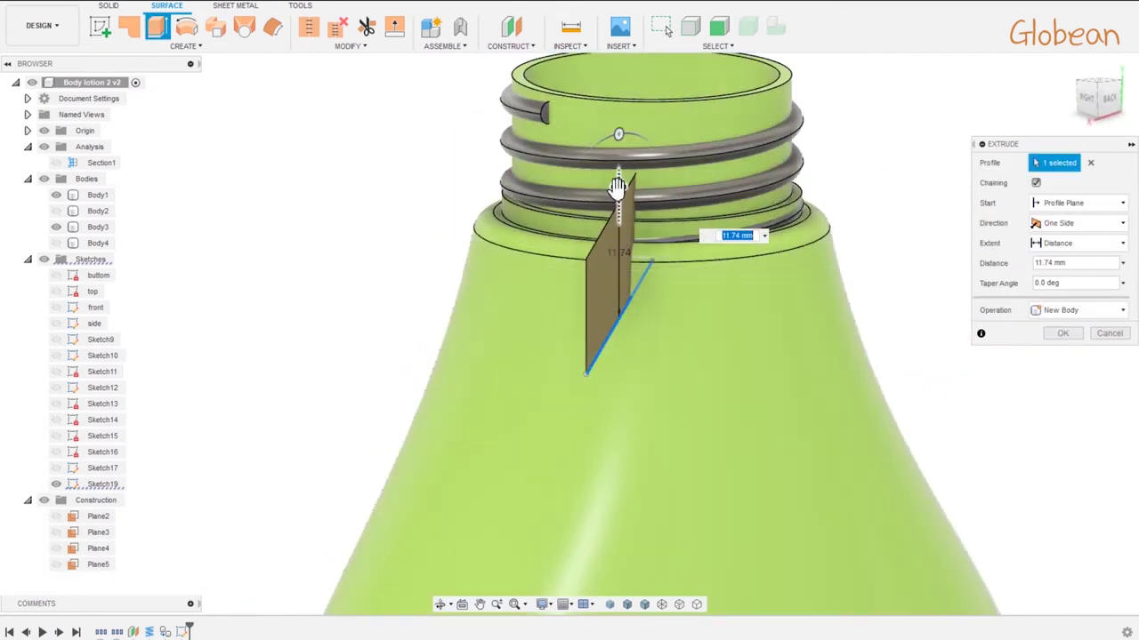
pyautogui.keyDown('shift'); pyautogui.moveTo(618, 186); pyautogui.dragTo(797, 341, button='middle'); pyautogui.keyUp('shift')
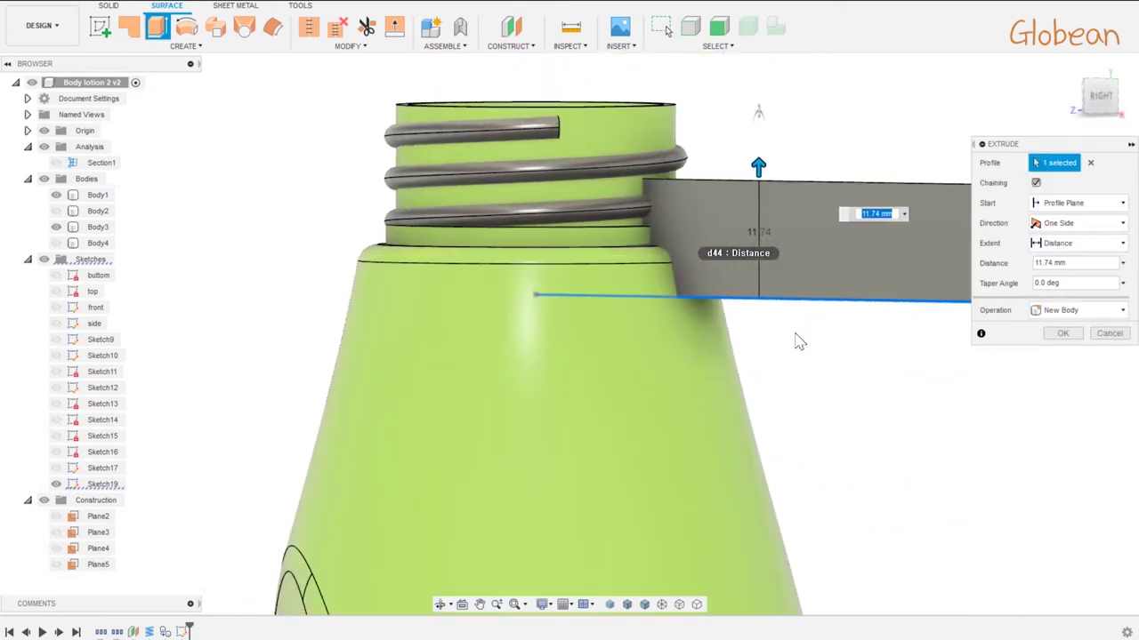
pyautogui.click(1050, 336)
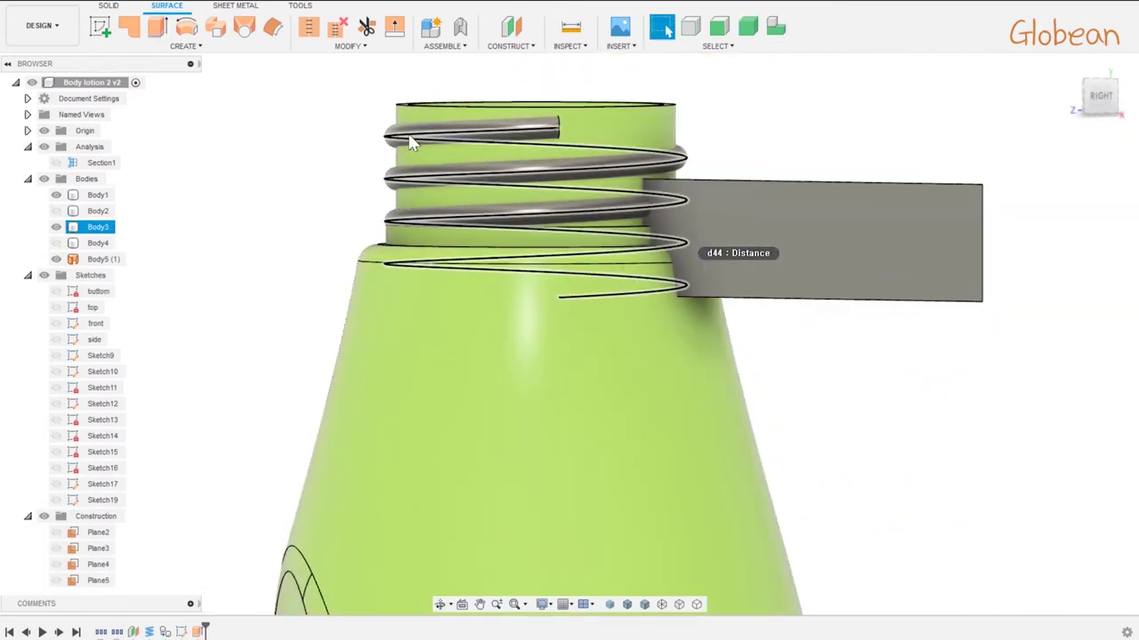
pyautogui.click(110, 5)
# - Split the thread coil with the flat sheet, with Extend Splitting Tool turned off
pyautogui.click(378, 45)
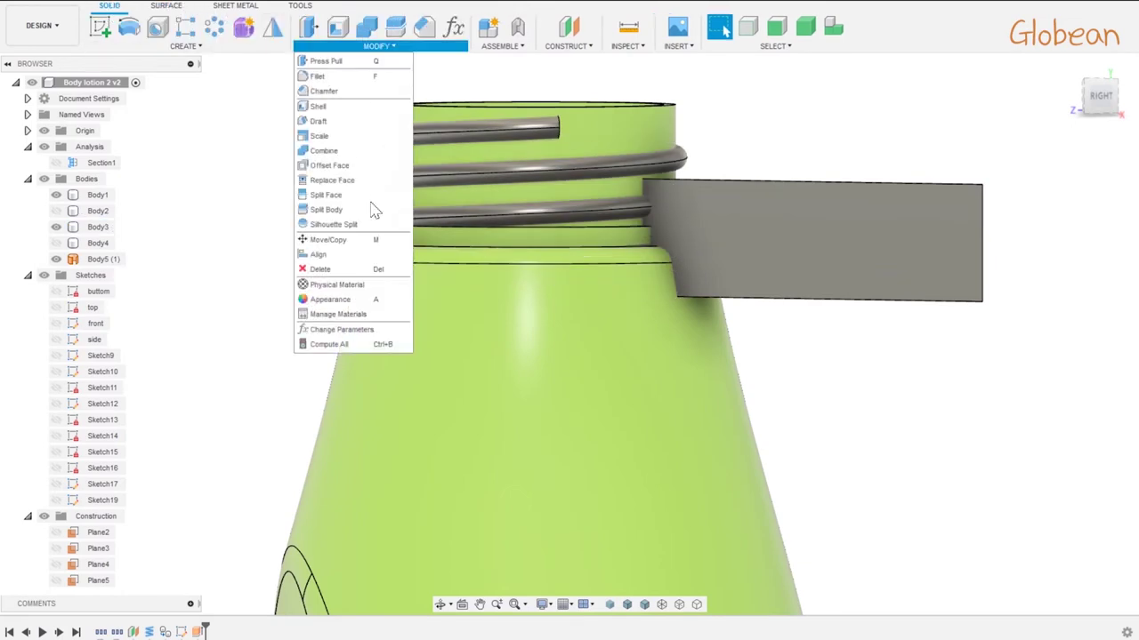
pyautogui.click(365, 206)
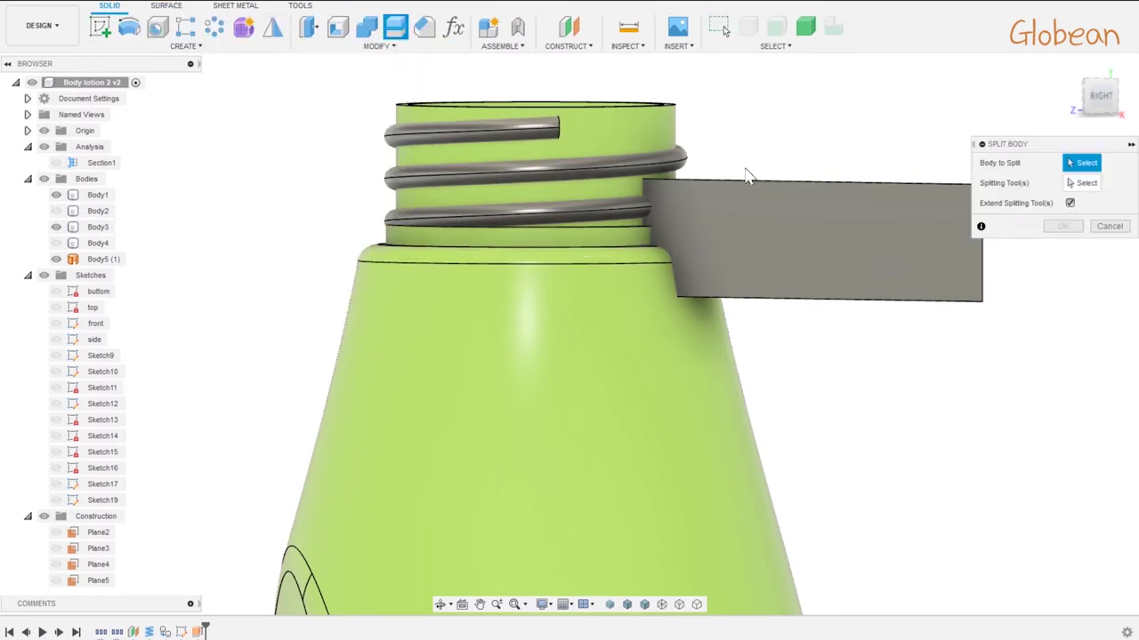
pyautogui.click(676, 165)
pyautogui.click(805, 235)
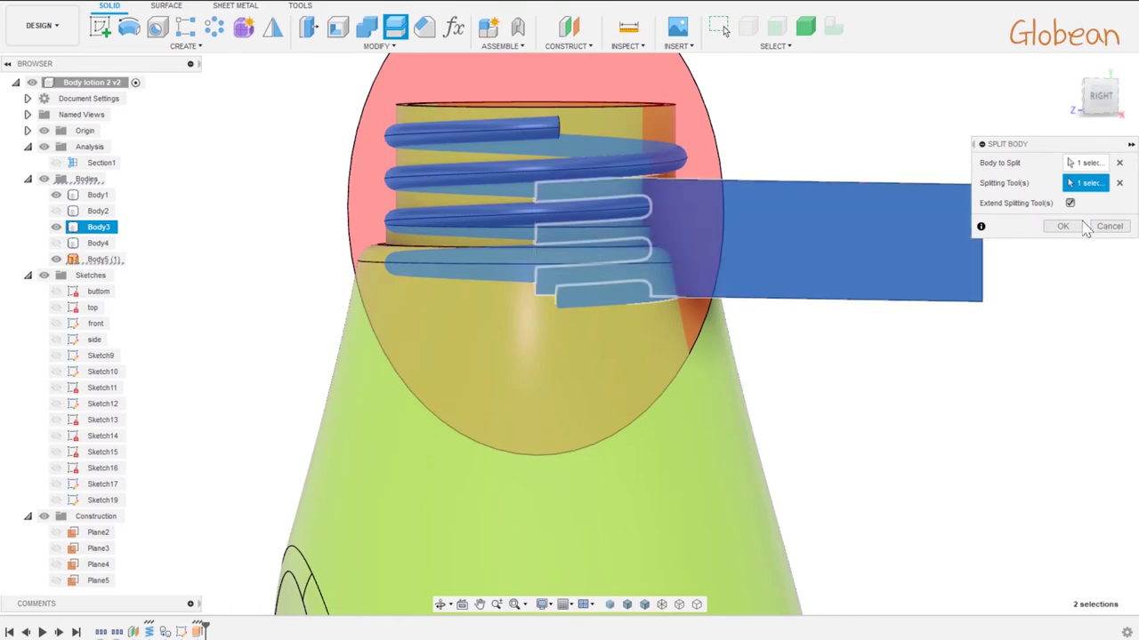
pyautogui.click(1069, 203)
pyautogui.click(1062, 226)
# - Delete the surface sheet and the cut-off thread piece
pyautogui.moveTo(902, 323)
pyautogui.keyDown('shift'); pyautogui.mouseDown(button='middle')
pyautogui.moveTo(795, 335)
pyautogui.moveTo(852, 346)
pyautogui.moveTo(724, 292)
pyautogui.moveTo(821, 231)
pyautogui.moveTo(697, 207)
pyautogui.mouseUp(button='middle'); pyautogui.keyUp('shift')
pyautogui.click(627, 605)
pyautogui.click(838, 258)
pyautogui.keyDown('ctrl'); pyautogui.click(697, 207); pyautogui.keyUp('ctrl')
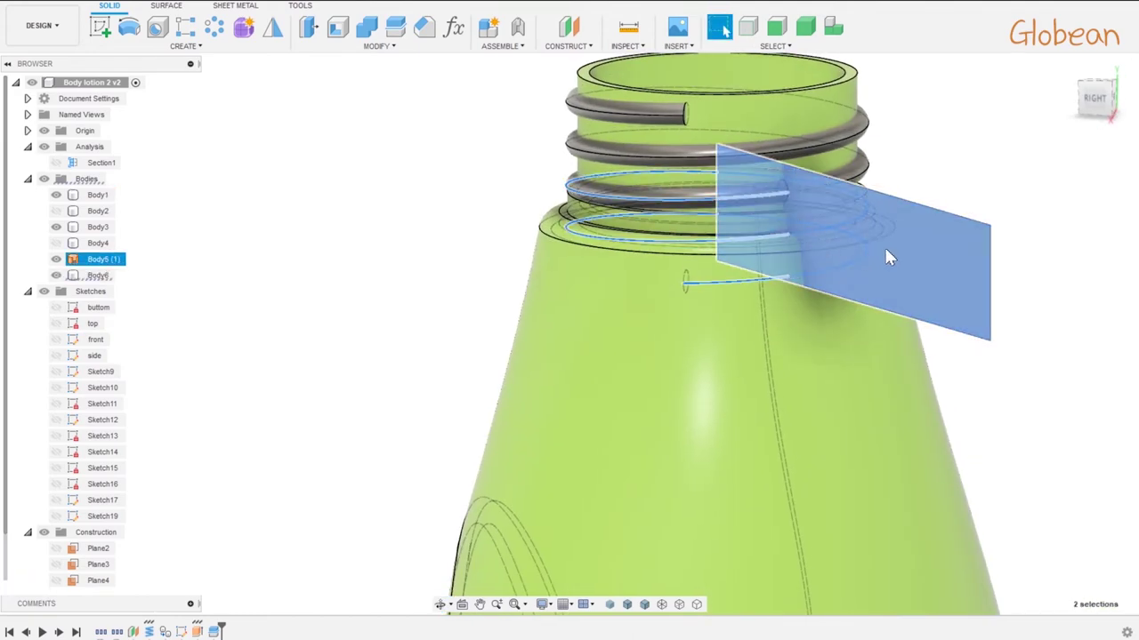
pyautogui.rightClick(925, 272)
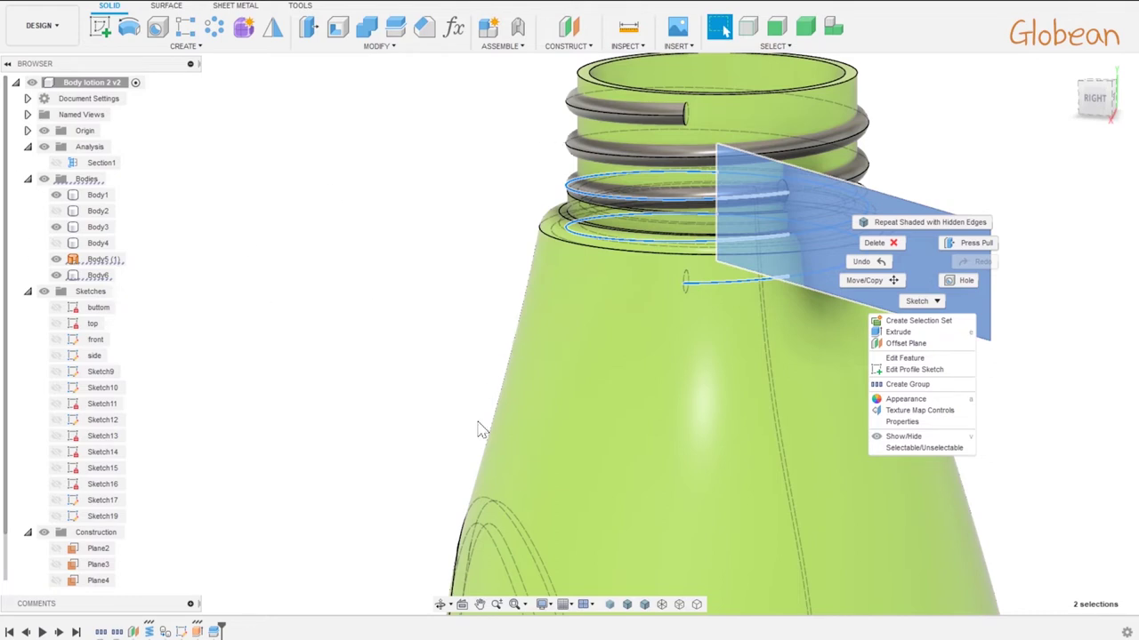
pyautogui.rightClick(100, 266)
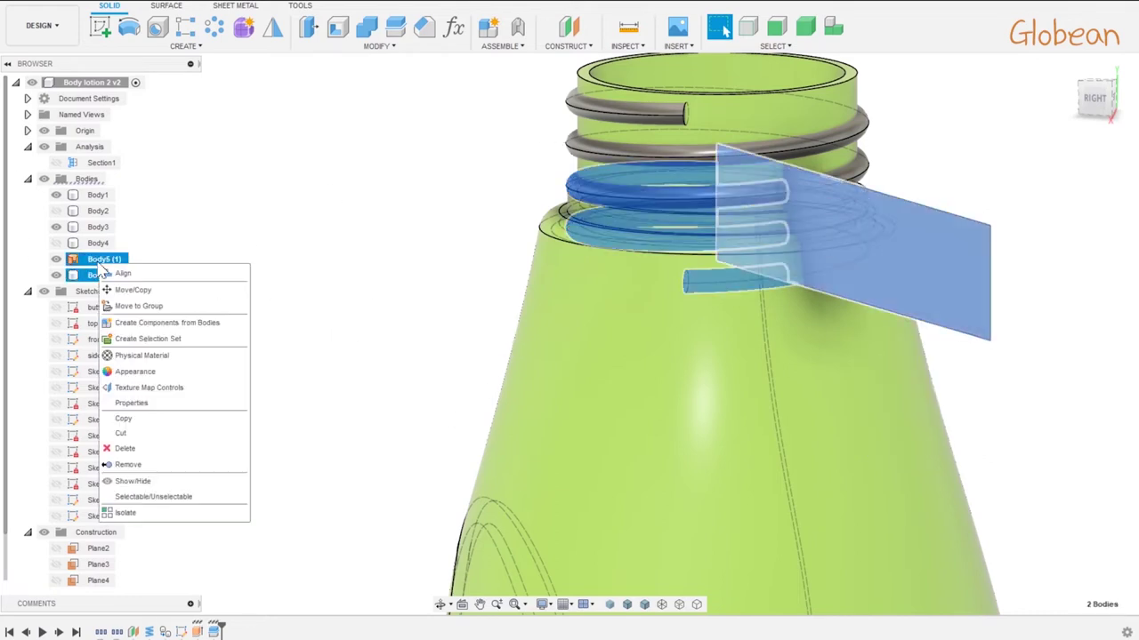
pyautogui.click(128, 464)
pyautogui.scroll(5, 813, 246)
pyautogui.keyDown('shift'); pyautogui.moveTo(872, 246); pyautogui.dragTo(786, 159, button='middle'); pyautogui.keyUp('shift')
# - Fillet both open thread-coil end edges with a 1.1 mm radius
pyautogui.press('f')
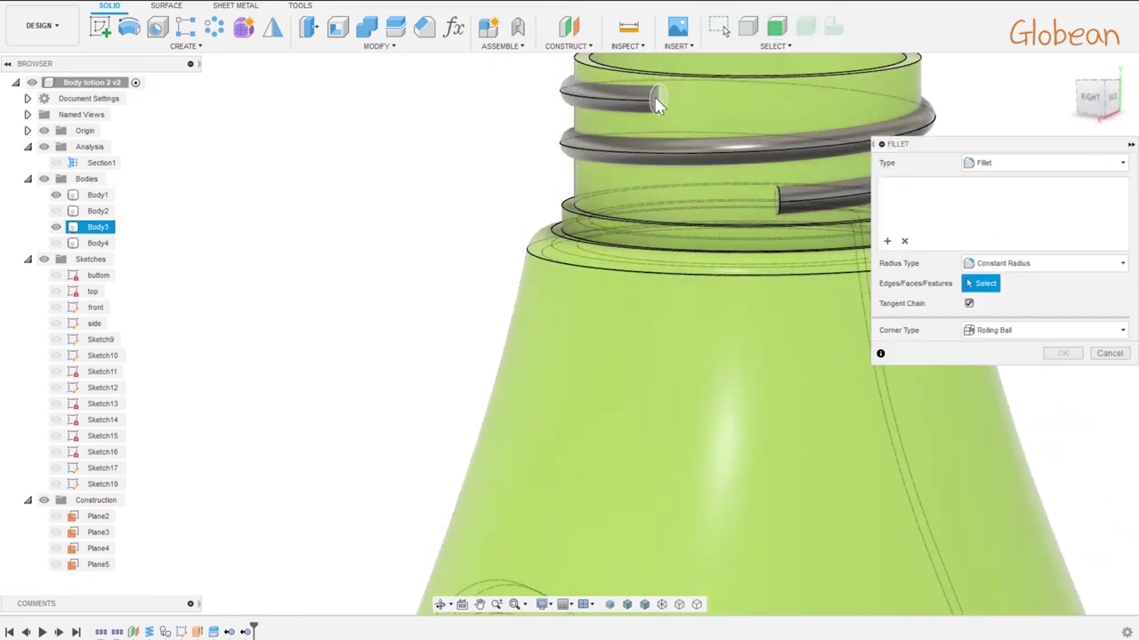
pyautogui.click(659, 100)
pyautogui.click(774, 199)
pyautogui.moveTo(763, 196)
pyautogui.mouseDown()
pyautogui.moveTo(776, 198)
pyautogui.moveTo(767, 194)
pyautogui.mouseUp()
pyautogui.write('1.1')
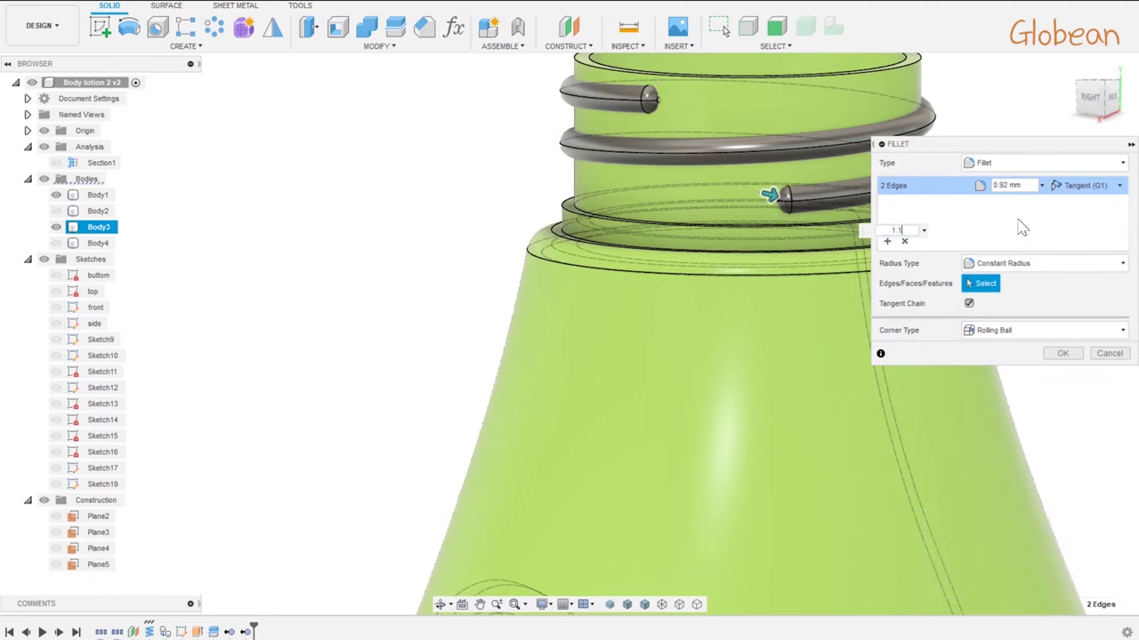
pyautogui.press('Return')
pyautogui.click(772, 153)
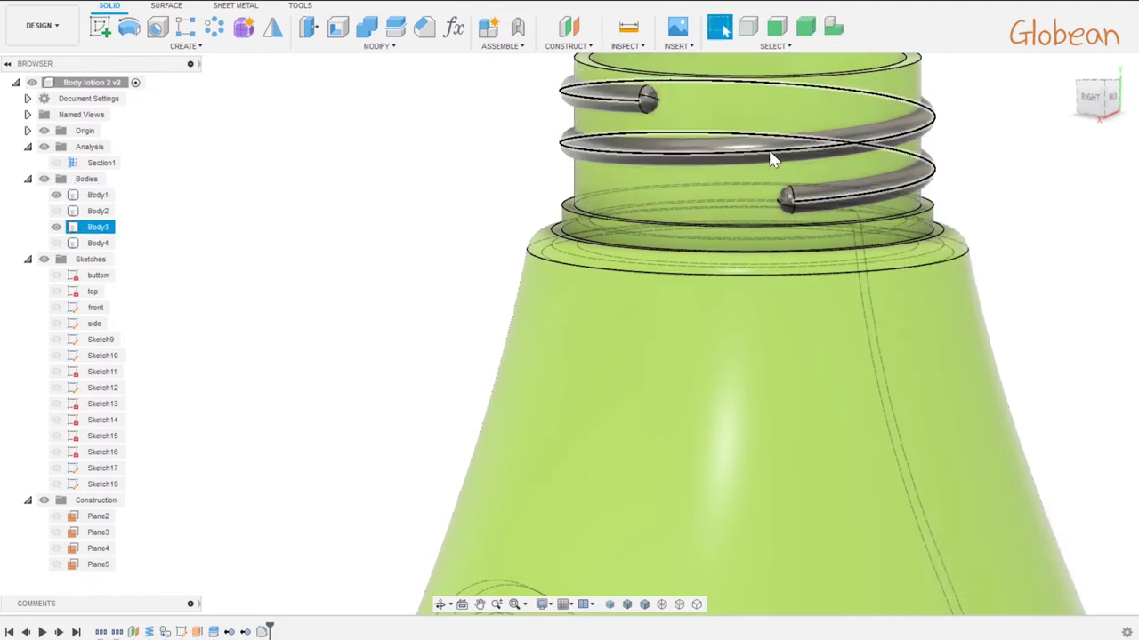
pyautogui.click(367, 27)
# - Join the thread Body3 onto the bottle Body1 with Combine
pyautogui.click(790, 115)
pyautogui.click(790, 116)
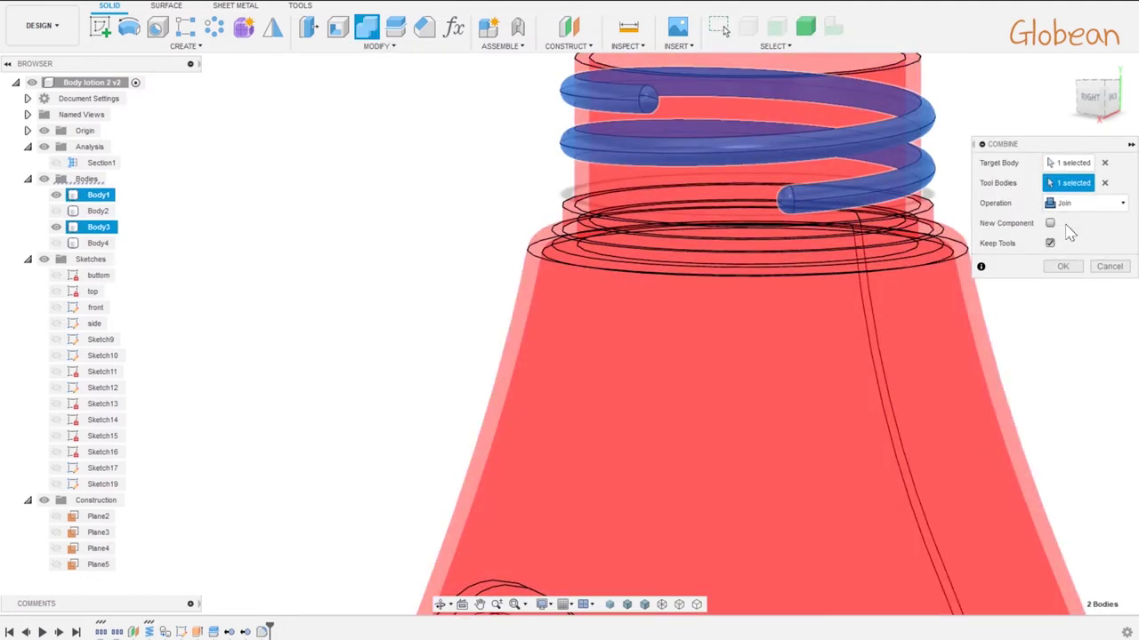
pyautogui.click(1062, 266)
pyautogui.scroll(-5, 703, 169)
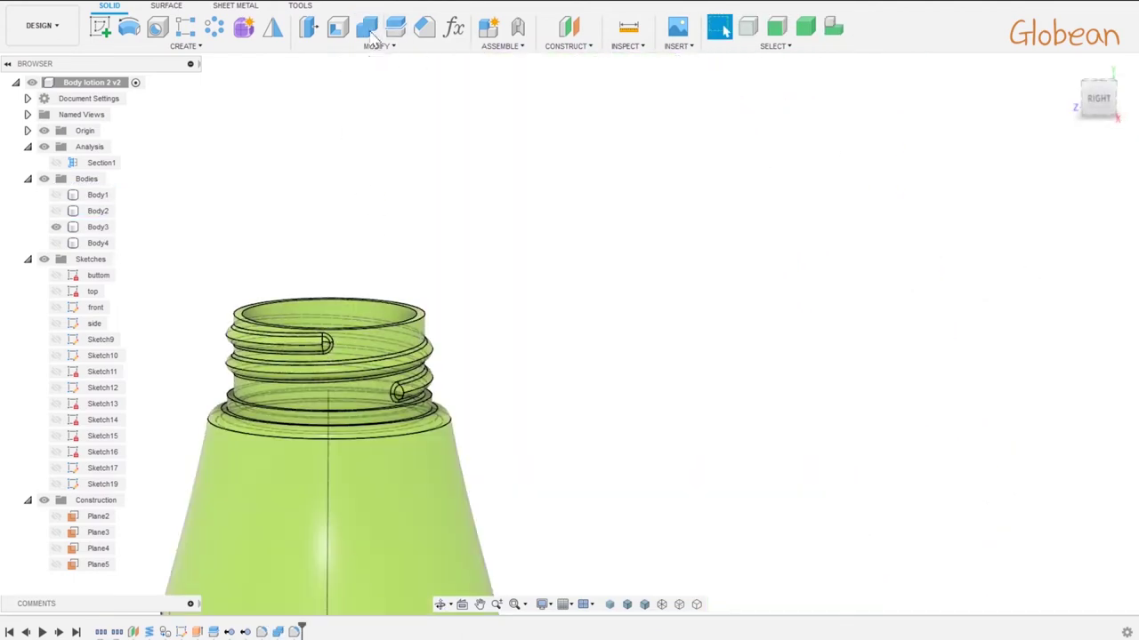
# - Edit the Combine join to use Body3 as target and Body1 as tool
pyautogui.doubleClick(294, 632)
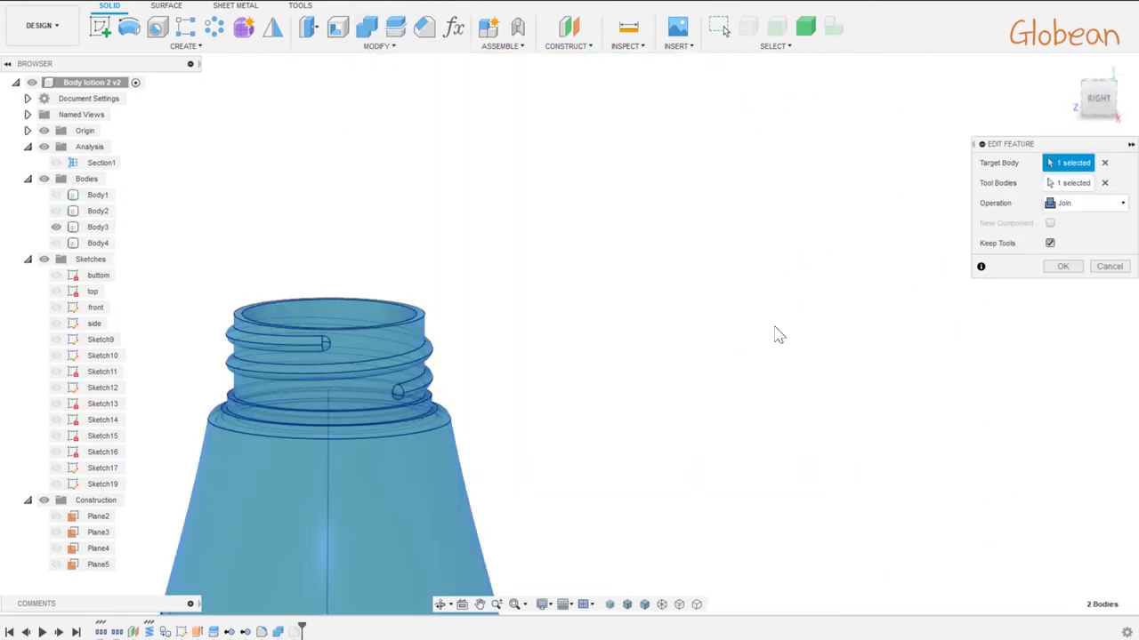
pyautogui.click(1107, 165)
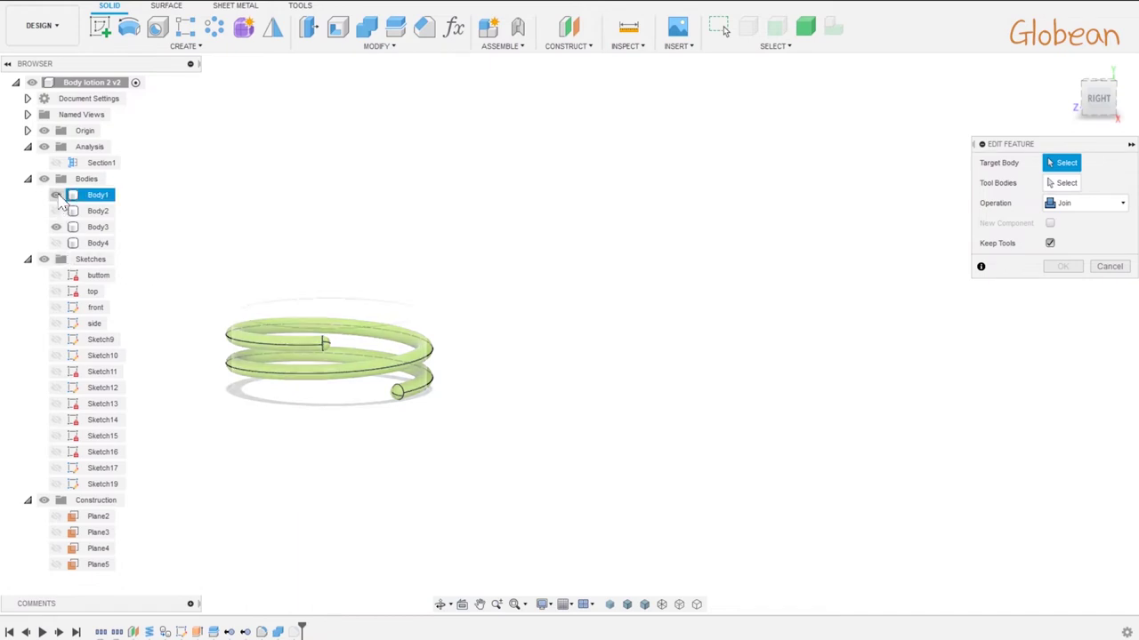
pyautogui.click(294, 312)
pyautogui.click(355, 501)
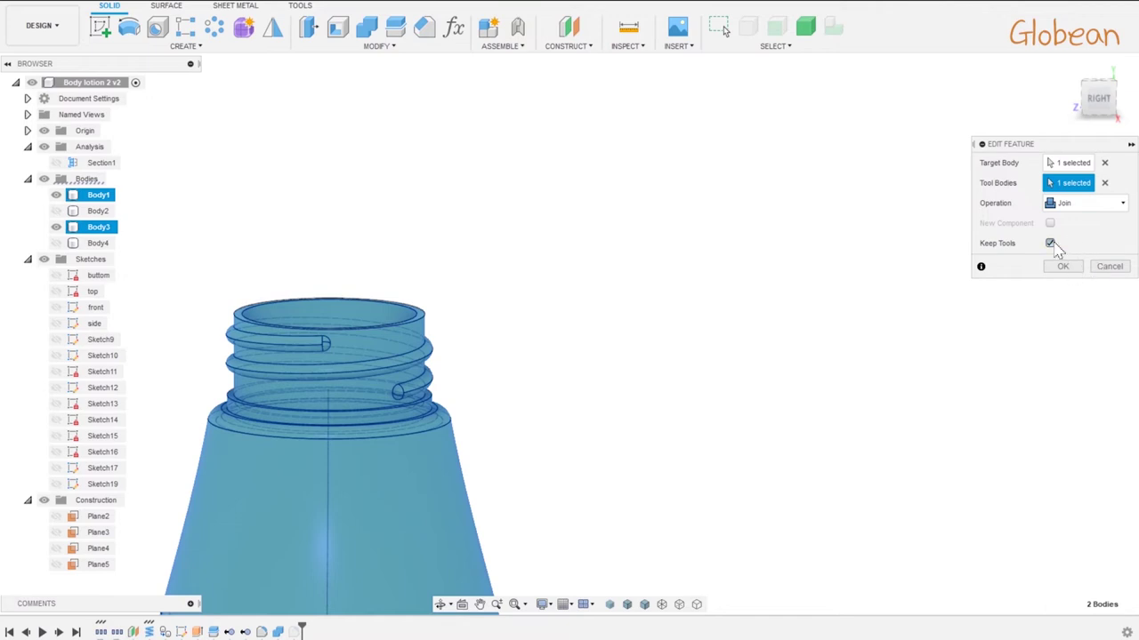
# - Join the thread onto the bottle neck, then hide the bottle so only the helical tube Body4 shows
pyautogui.click(1063, 267)
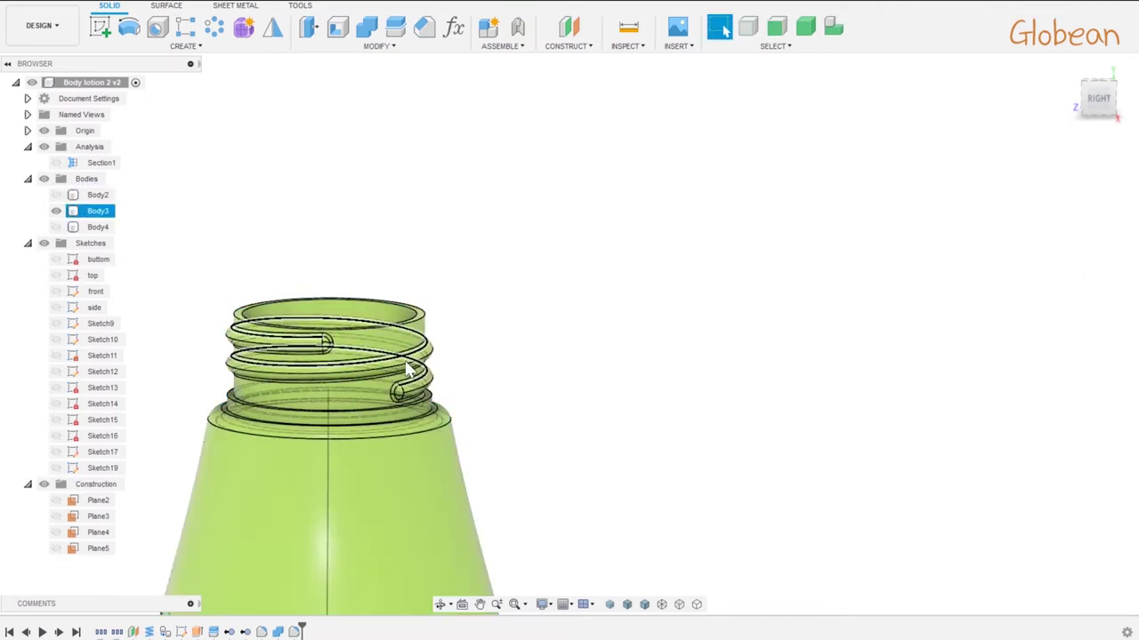
pyautogui.moveTo(521, 419)
pyautogui.keyDown('shift'); pyautogui.mouseDown(button='middle')
pyautogui.moveTo(472, 412)
pyautogui.moveTo(699, 326)
pyautogui.moveTo(706, 308)
pyautogui.moveTo(836, 293)
pyautogui.moveTo(937, 305)
pyautogui.moveTo(629, 612)
pyautogui.moveTo(704, 523)
pyautogui.moveTo(628, 435)
pyautogui.moveTo(970, 483)
pyautogui.moveTo(757, 457)
pyautogui.moveTo(533, 468)
pyautogui.moveTo(539, 495)
pyautogui.moveTo(503, 294)
pyautogui.mouseUp(button='middle'); pyautogui.keyUp('shift')
pyautogui.click(627, 605)
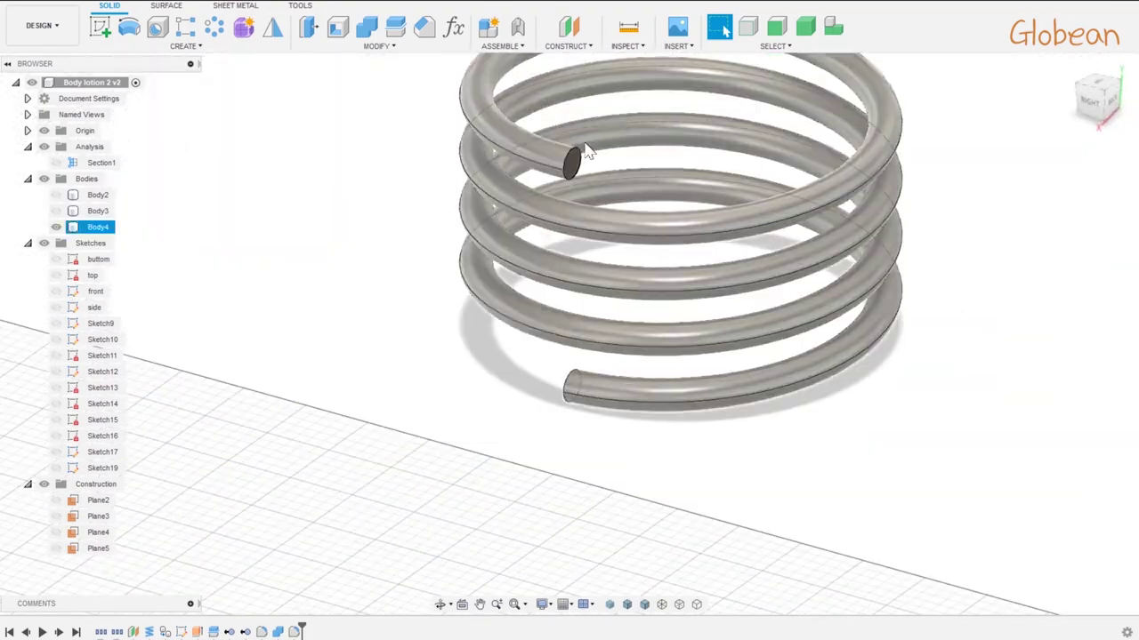
# - Round the tube's upper end with a 1.1 mm fillet and review it from the timeline
pyautogui.write('1.1')
pyautogui.press('Return')
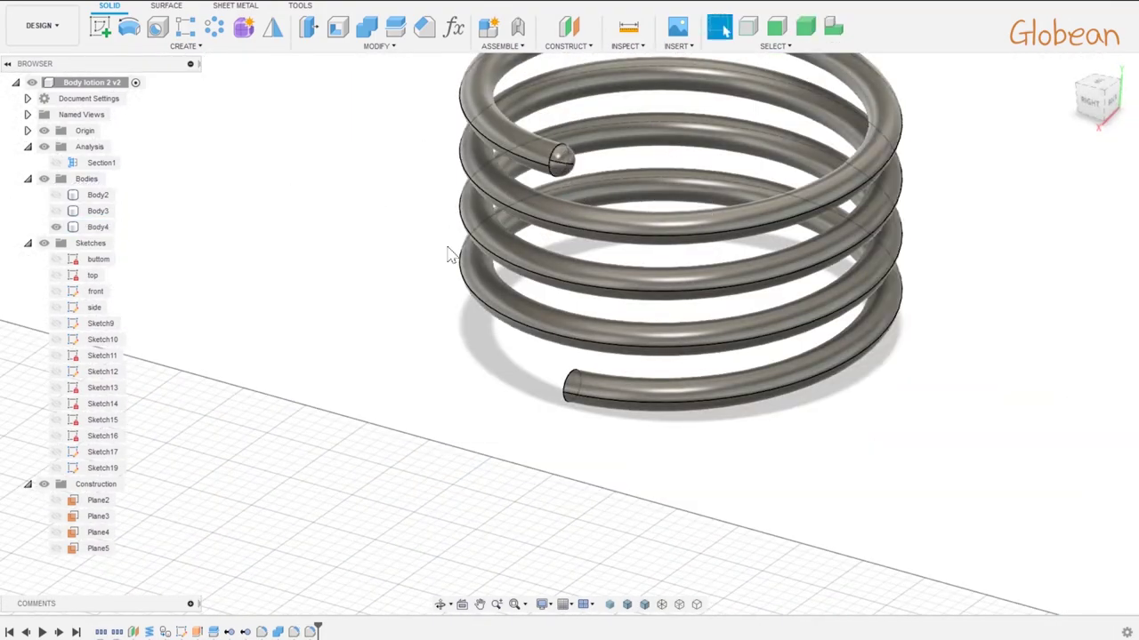
pyautogui.doubleClick(311, 631)
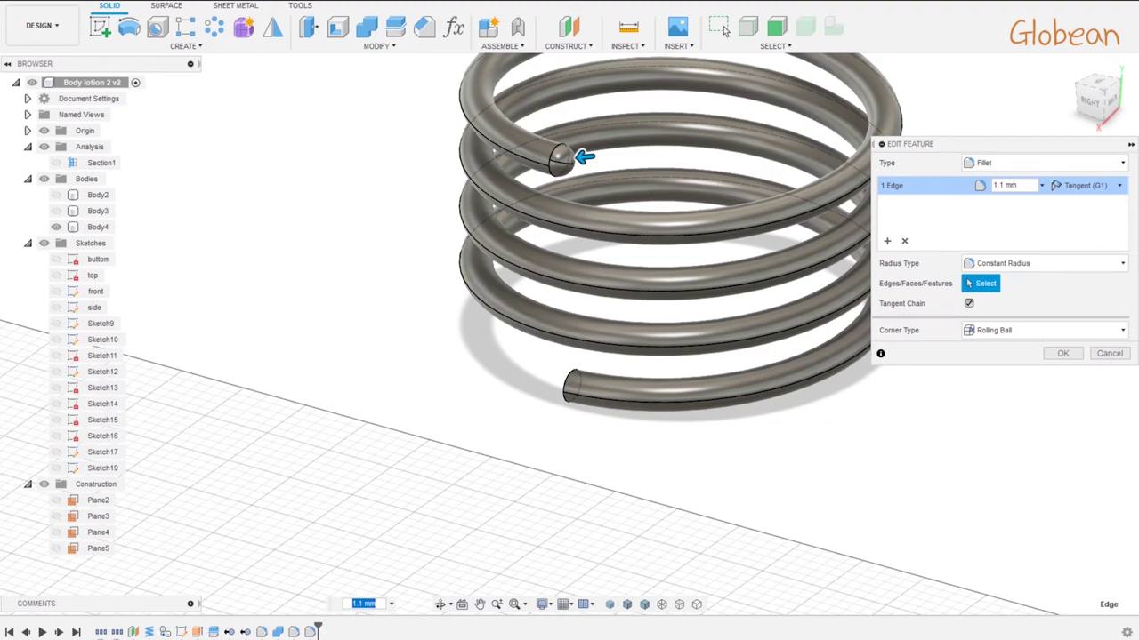
pyautogui.press('Escape')
# - Try a new Offset Face on the tube face and its end cap, then cancel it
pyautogui.press('q')
pyautogui.click(511, 147)
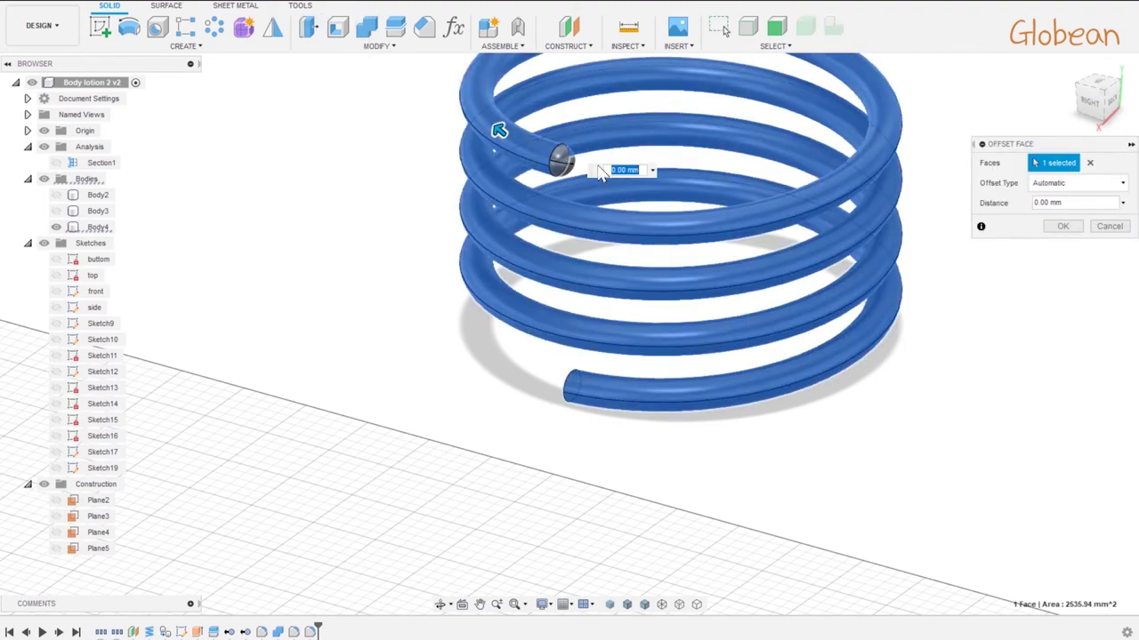
pyautogui.click(1062, 185)
pyautogui.click(1052, 222)
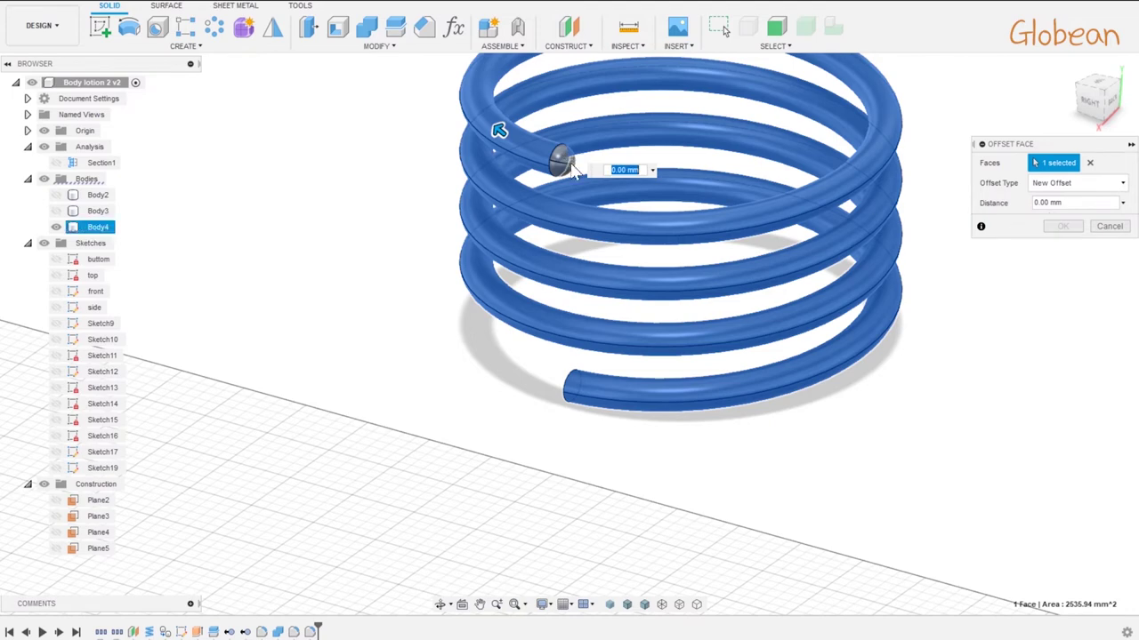
pyautogui.click(562, 162)
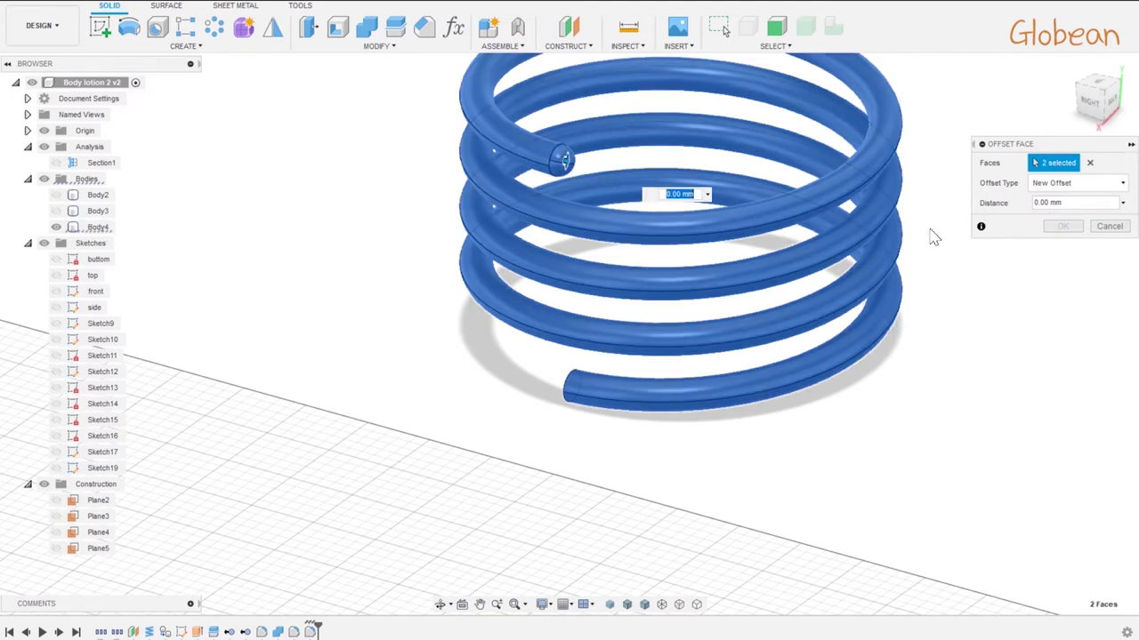
pyautogui.write('.2')
pyautogui.press('Escape')
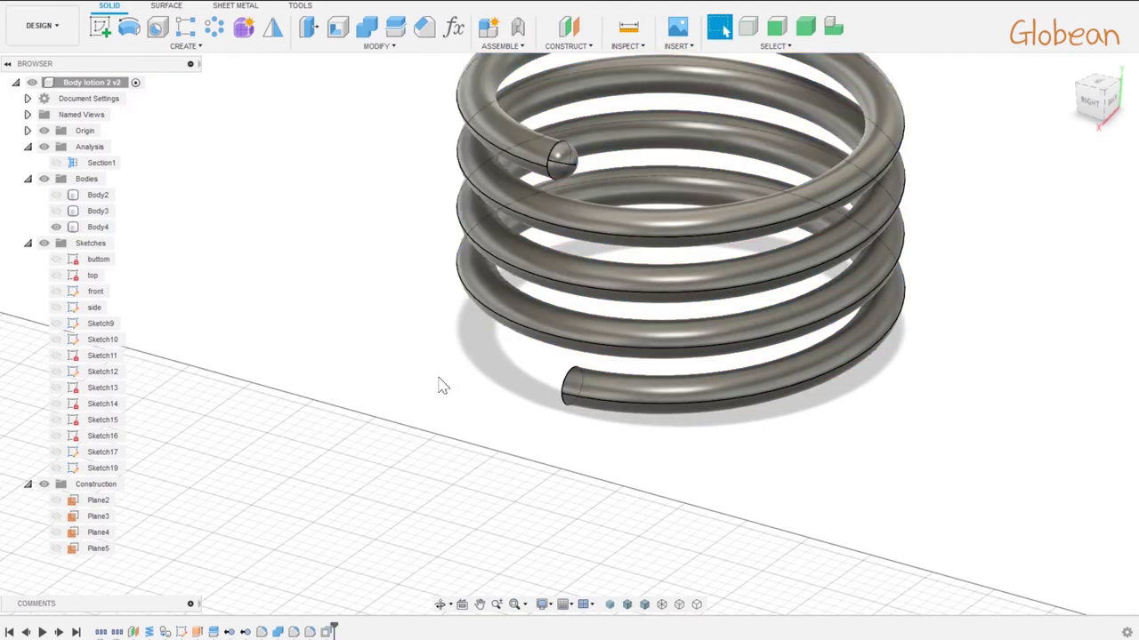
# - Show the cap Body2 and Combine-cut the helical tube out of it
pyautogui.click(56, 195)
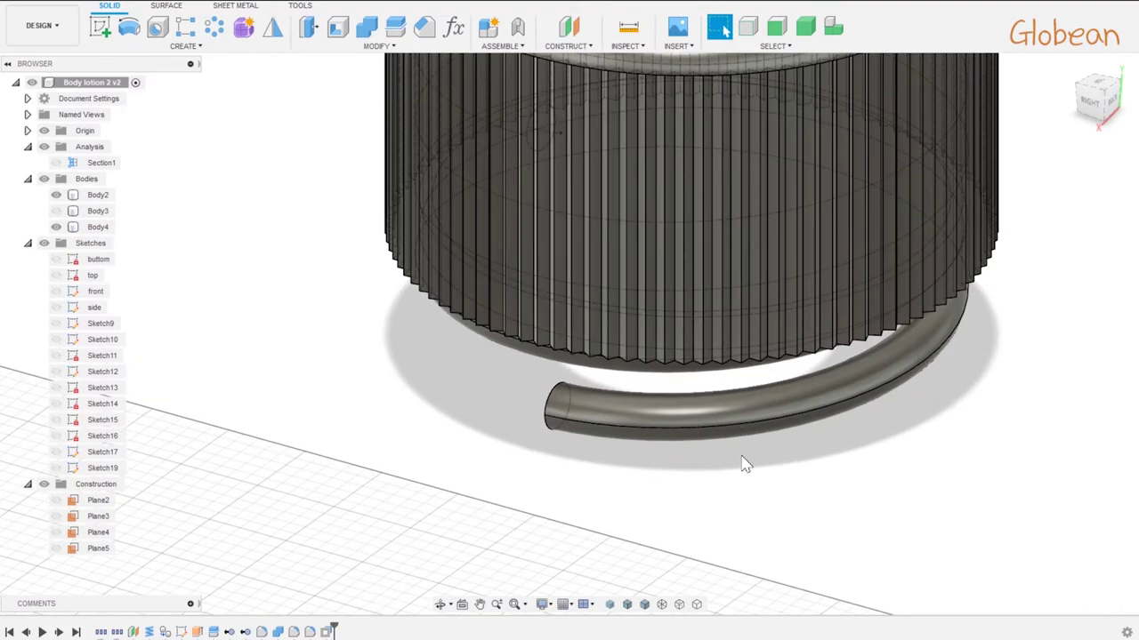
pyautogui.click(366, 27)
pyautogui.click(713, 211)
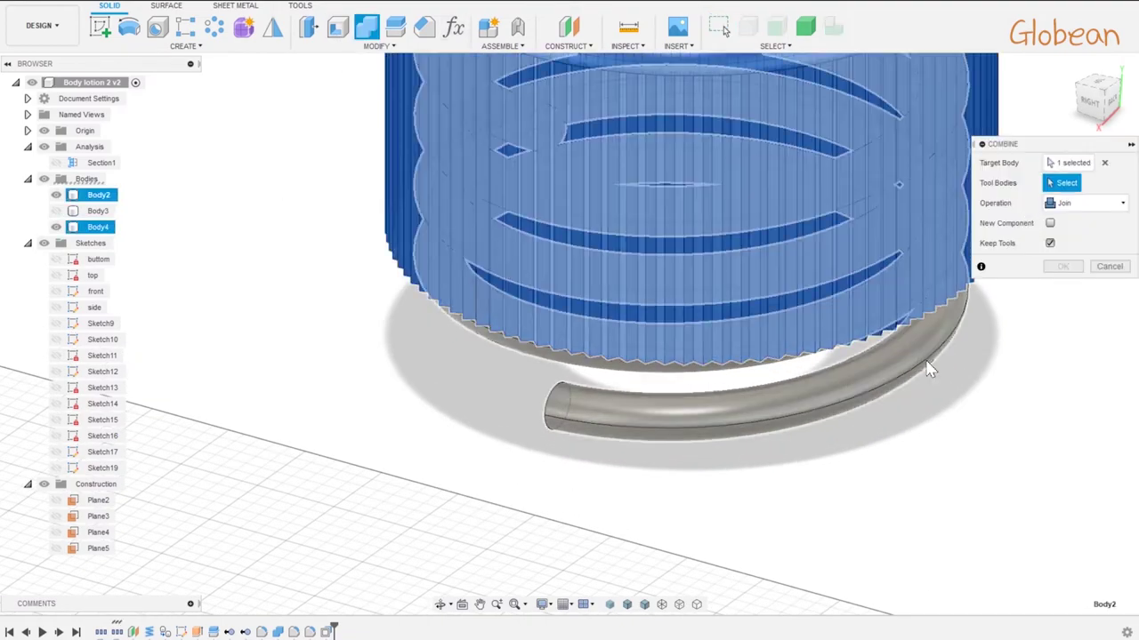
pyautogui.click(927, 370)
pyautogui.press('Down')
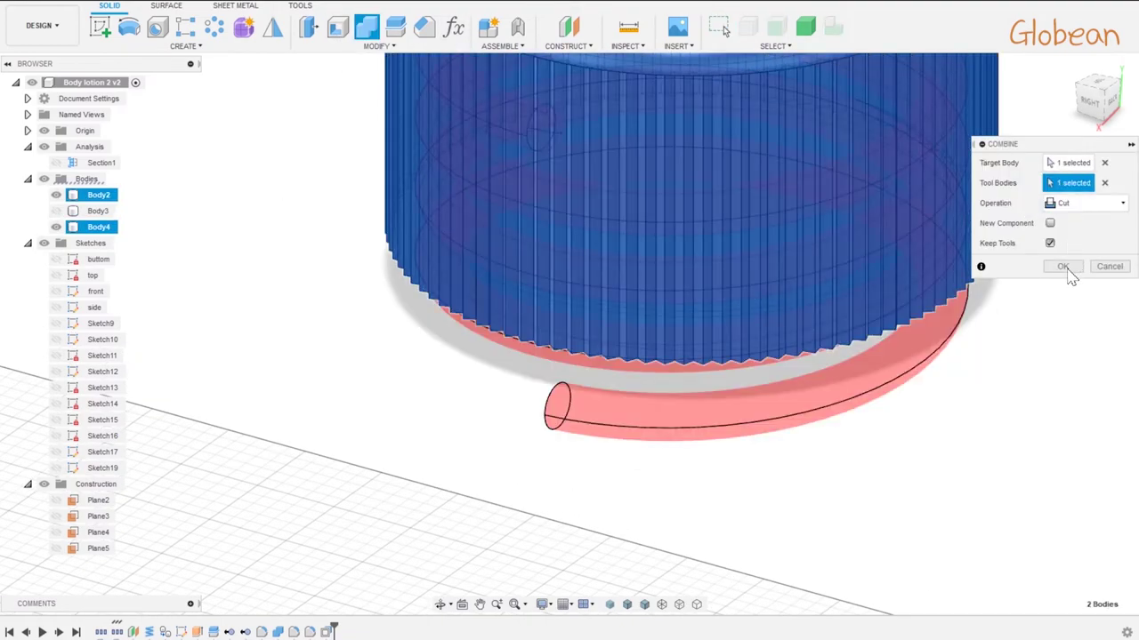
pyautogui.click(1063, 268)
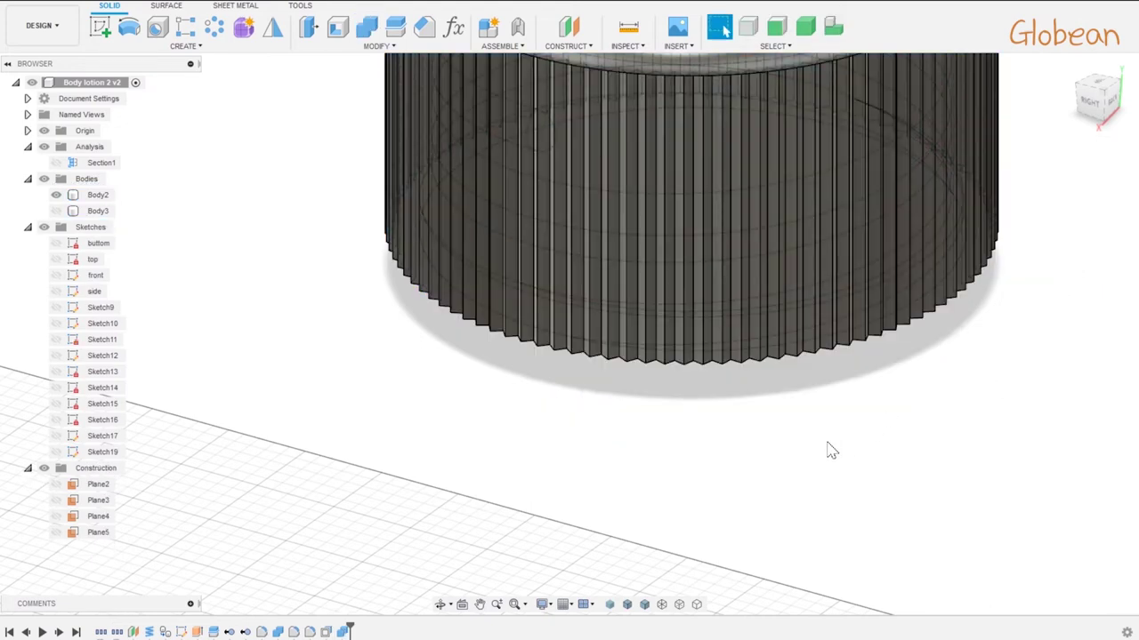
# - Show the bottle and inspect the section cut through the neck threads and cap
pyautogui.click(56, 195)
pyautogui.click(56, 211)
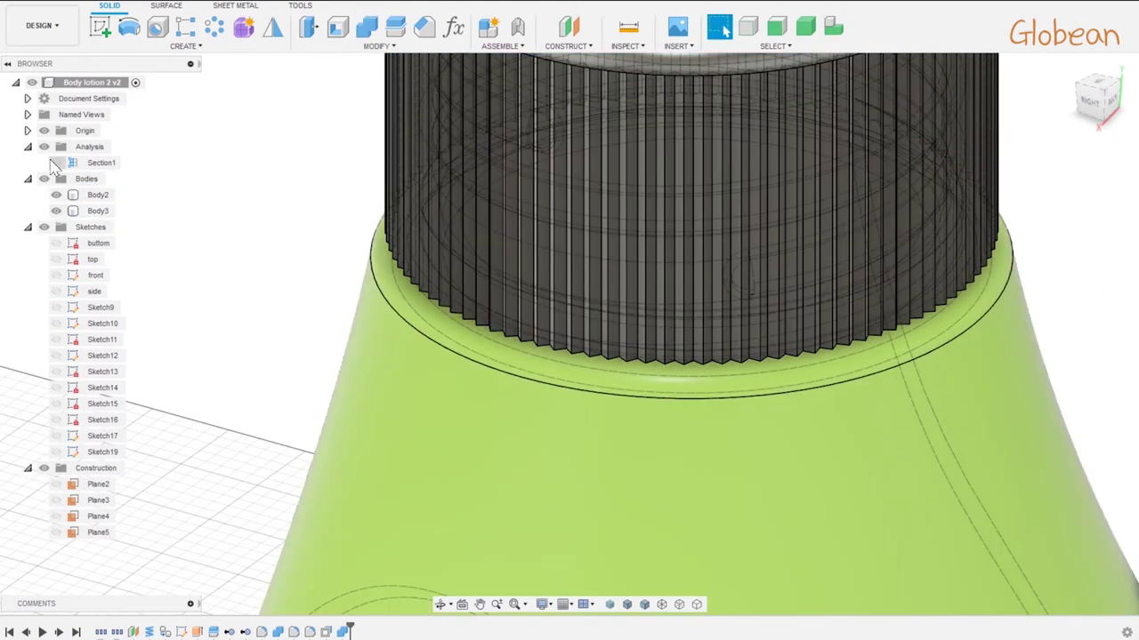
pyautogui.click(56, 163)
pyautogui.click(1087, 103)
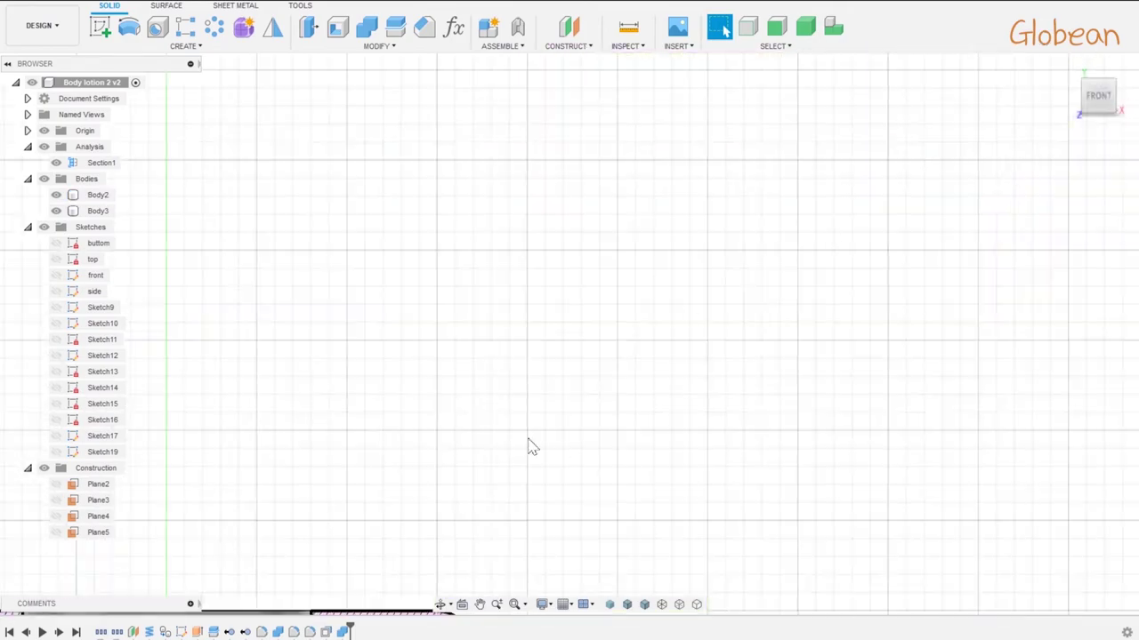
pyautogui.moveTo(528, 444); pyautogui.dragTo(466, 444, button='middle')
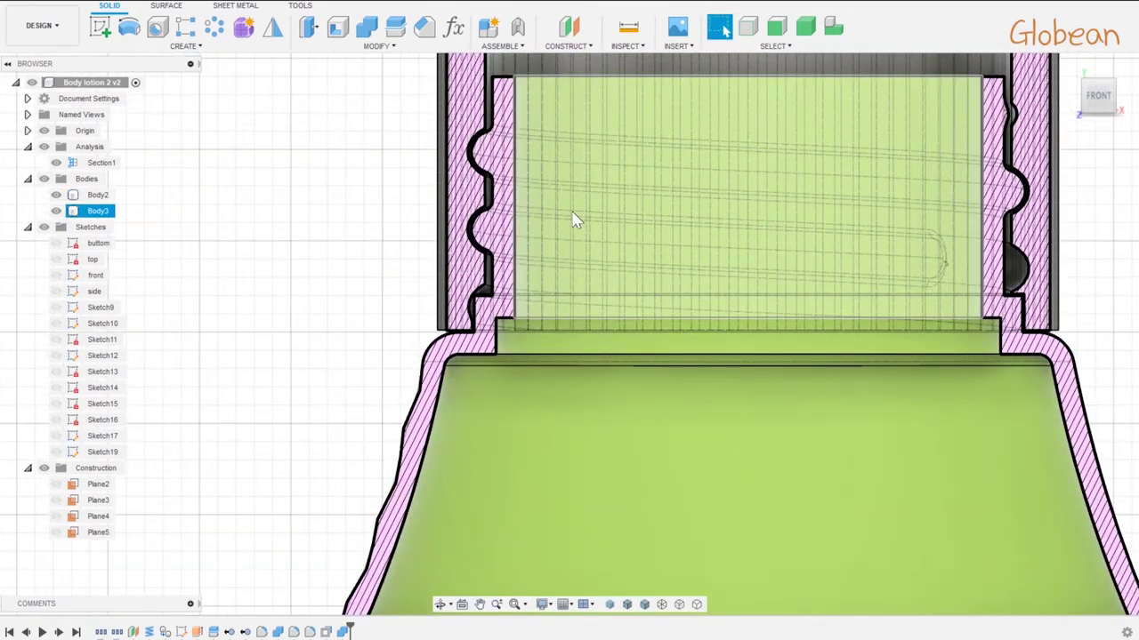
pyautogui.keyDown('shift'); pyautogui.moveTo(575, 221); pyautogui.dragTo(540, 192, button='middle'); pyautogui.keyUp('shift')
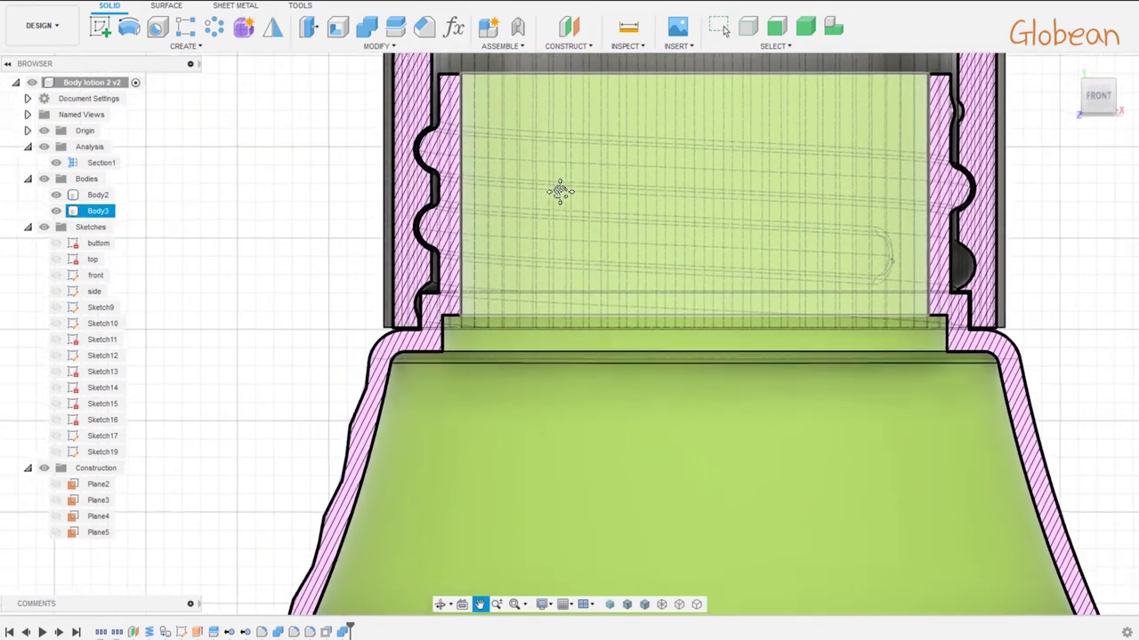
pyautogui.press('Escape')
pyautogui.scroll(-2, 633, 157)
pyautogui.scroll(-2, 490, 231)
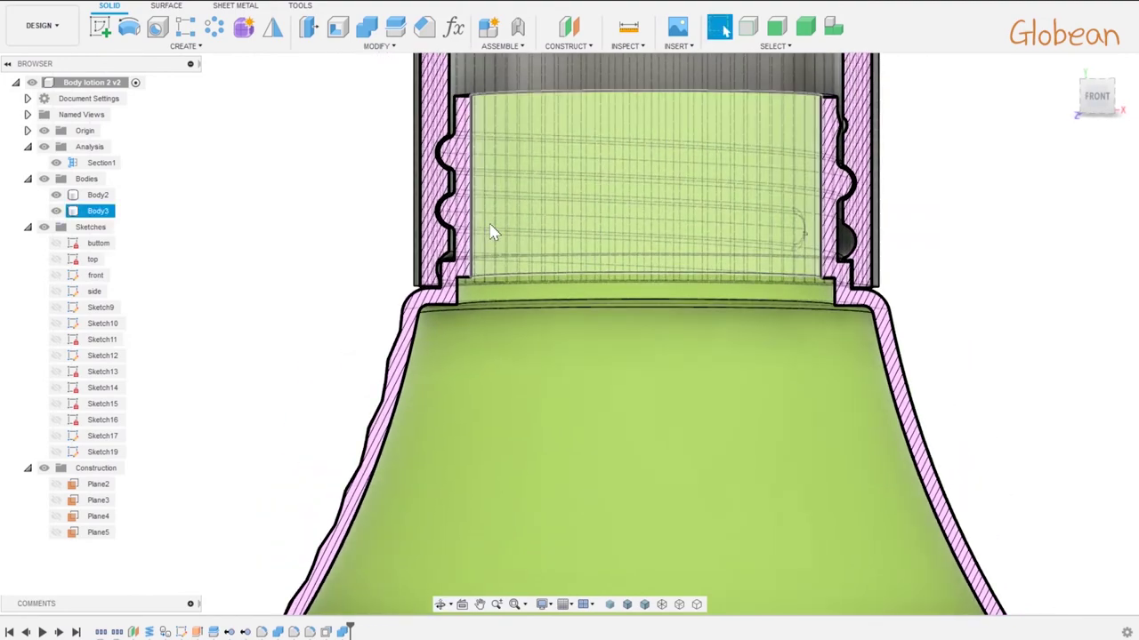
pyautogui.scroll(-2, 622, 142)
# - Hide the section analysis, return to the home view, and group the earlier timeline features
pyautogui.click(876, 107)
pyautogui.click(1069, 65)
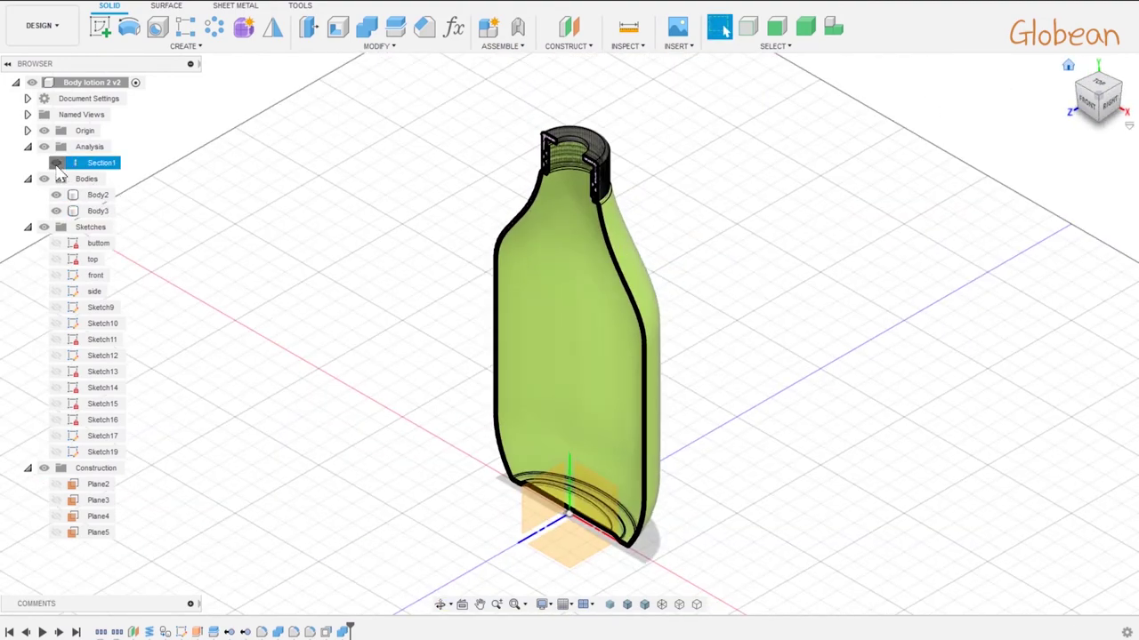
pyautogui.click(56, 163)
pyautogui.click(133, 631)
pyautogui.rightClick(133, 632)
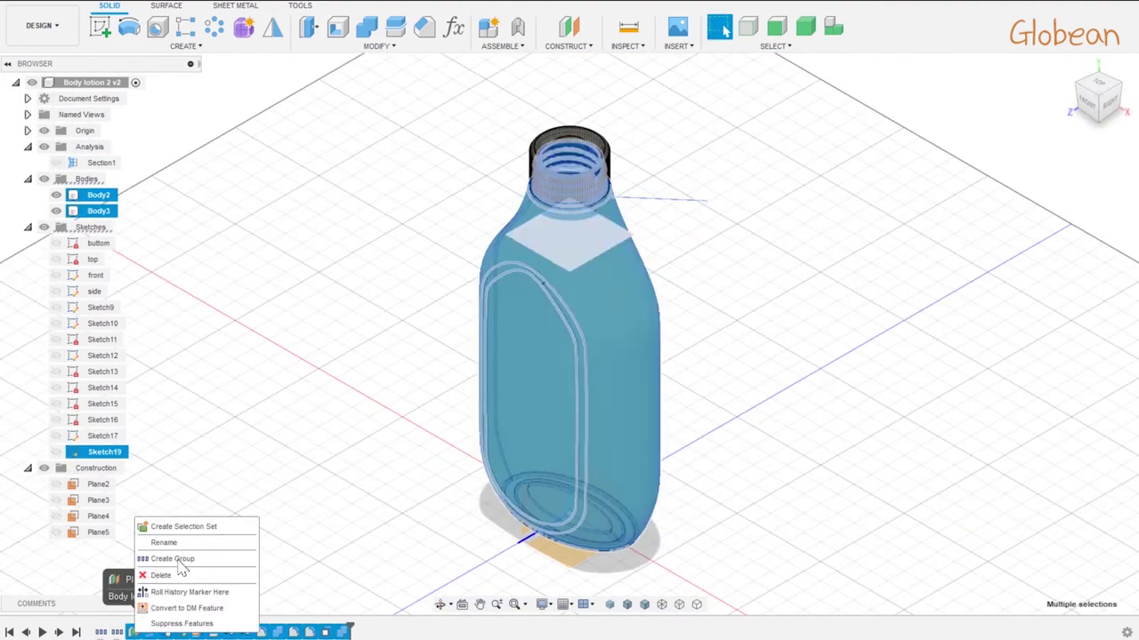
pyautogui.click(182, 569)
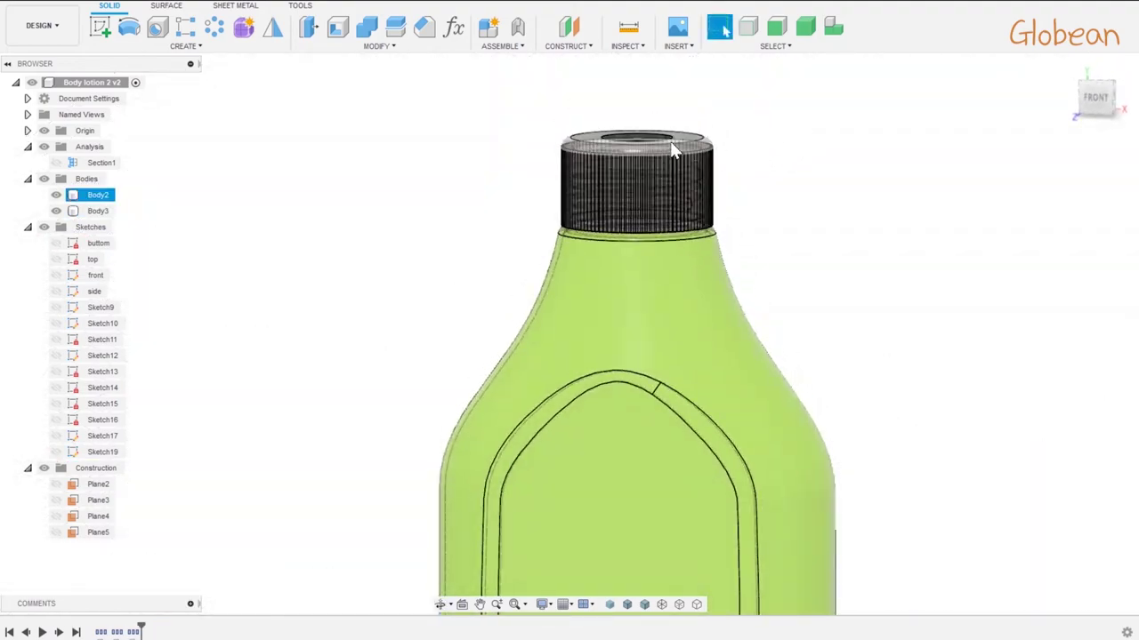
pyautogui.keyDown('shift'); pyautogui.moveTo(727, 165); pyautogui.dragTo(727, 256, button='middle'); pyautogui.keyUp('shift')
# - Start a new sketch on the front plane and frame the space above the cap
pyautogui.click(728, 257)
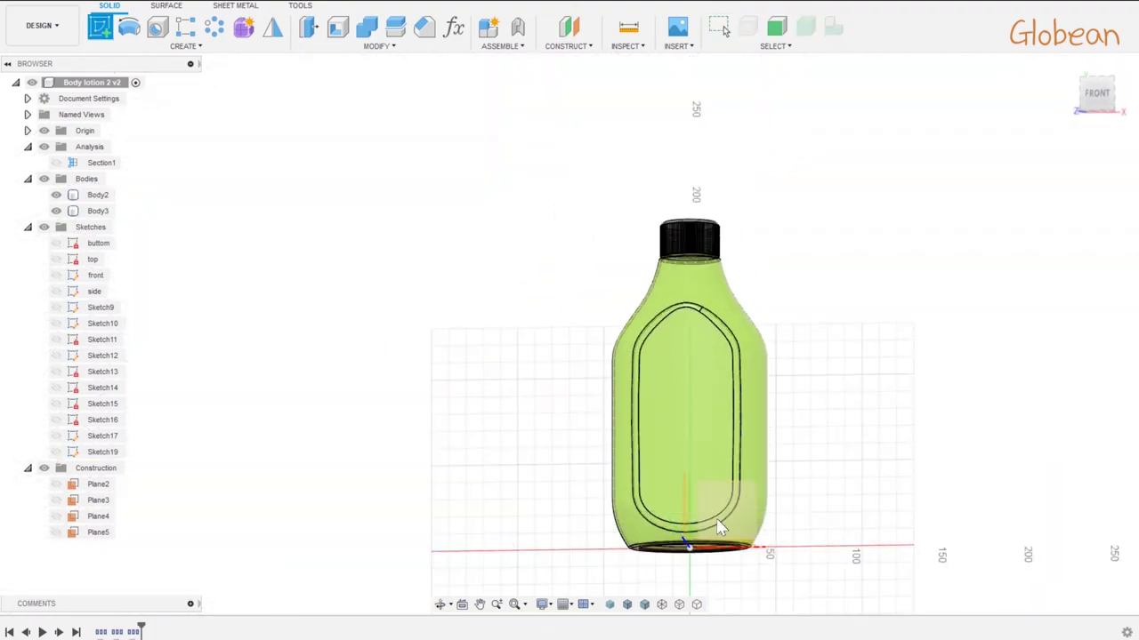
pyautogui.scroll(-2, 699, 348)
pyautogui.moveTo(721, 320); pyautogui.dragTo(598, 178, button='middle')
pyautogui.scroll(5, 600, 176)
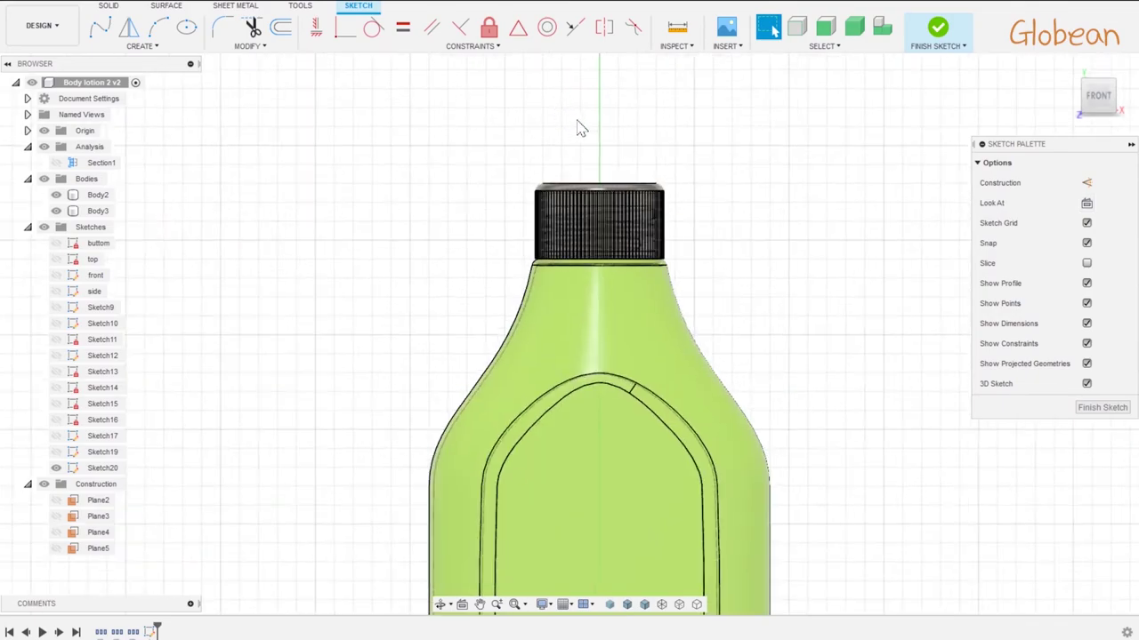
pyautogui.scroll(3, 596, 233)
pyautogui.scroll(2, 469, 131)
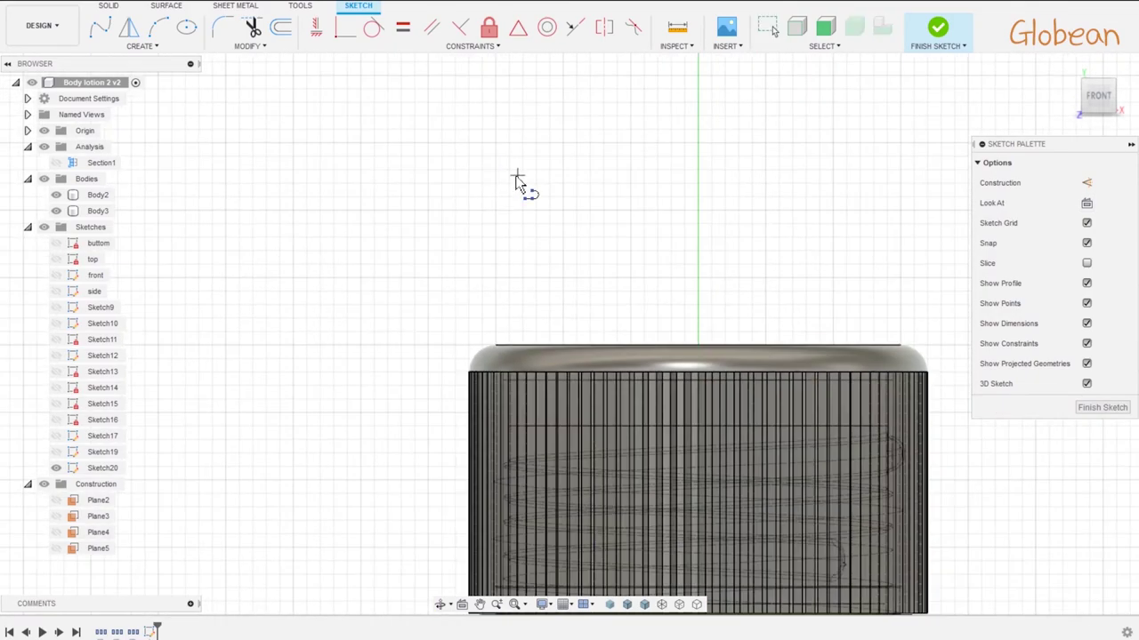
pyautogui.moveTo(522, 183); pyautogui.dragTo(458, 279, button='middle')
pyautogui.scroll(-3, 409, 256)
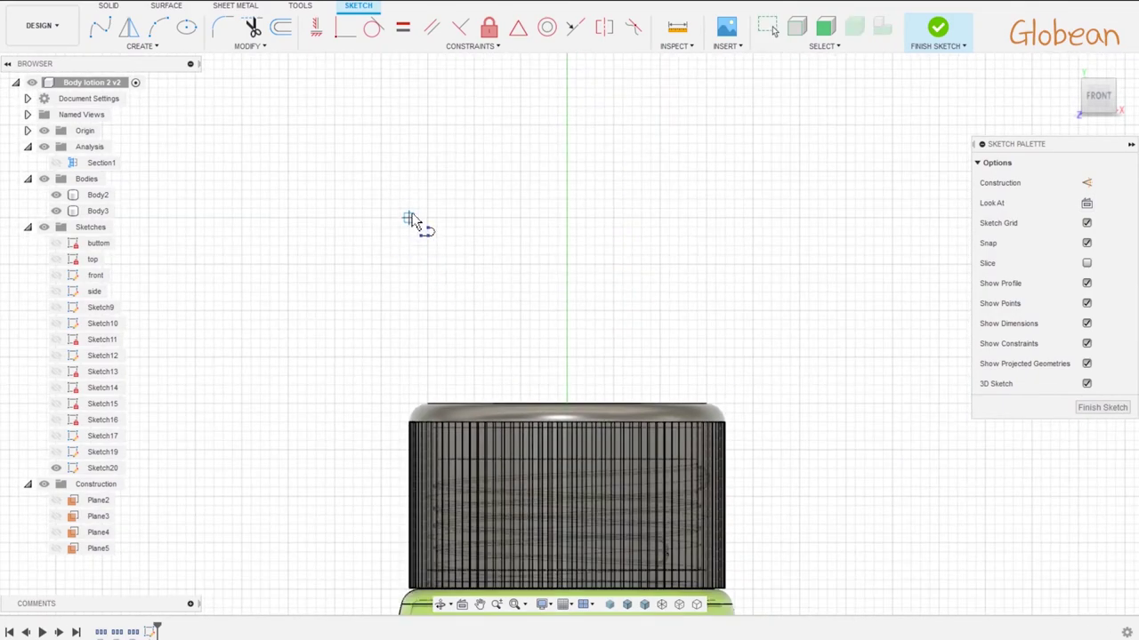
# - Draw a 10 mm vertical line above the cap and a 5 mm angled line to its right
pyautogui.click(409, 217)
pyautogui.click(409, 320)
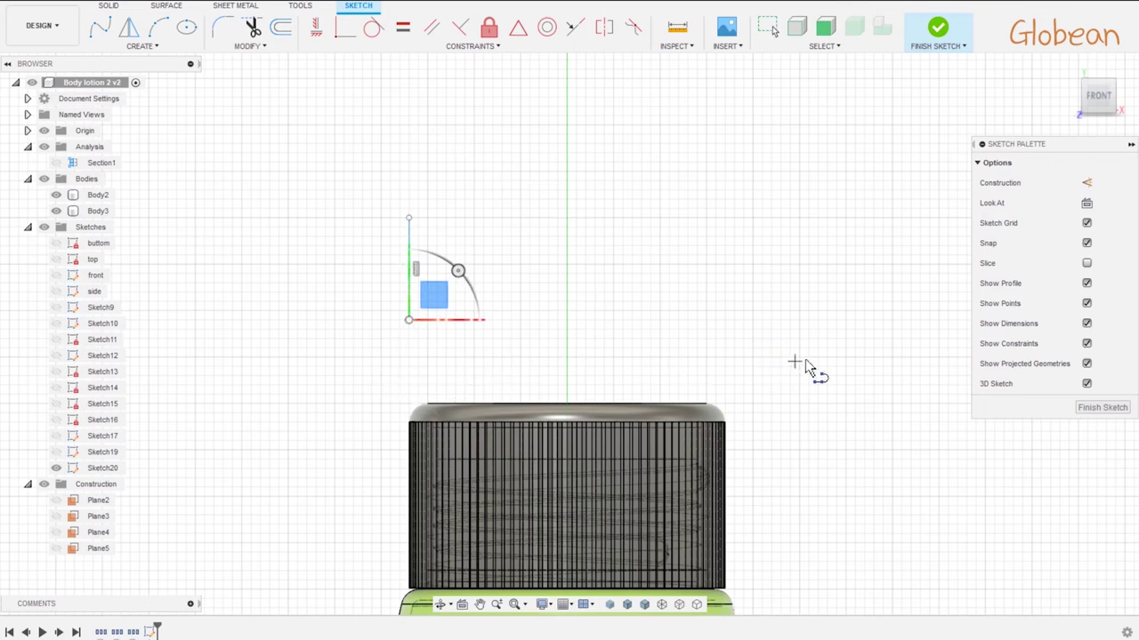
pyautogui.click(827, 375)
pyautogui.click(854, 348)
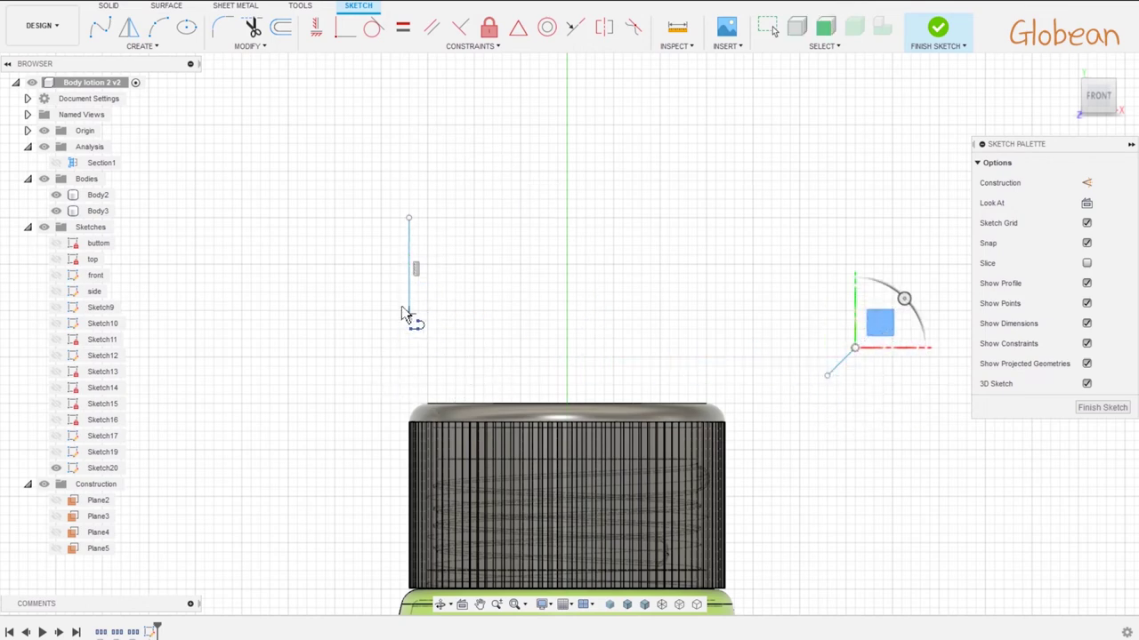
pyautogui.press('d')
pyautogui.click(409, 267)
pyautogui.click(381, 307)
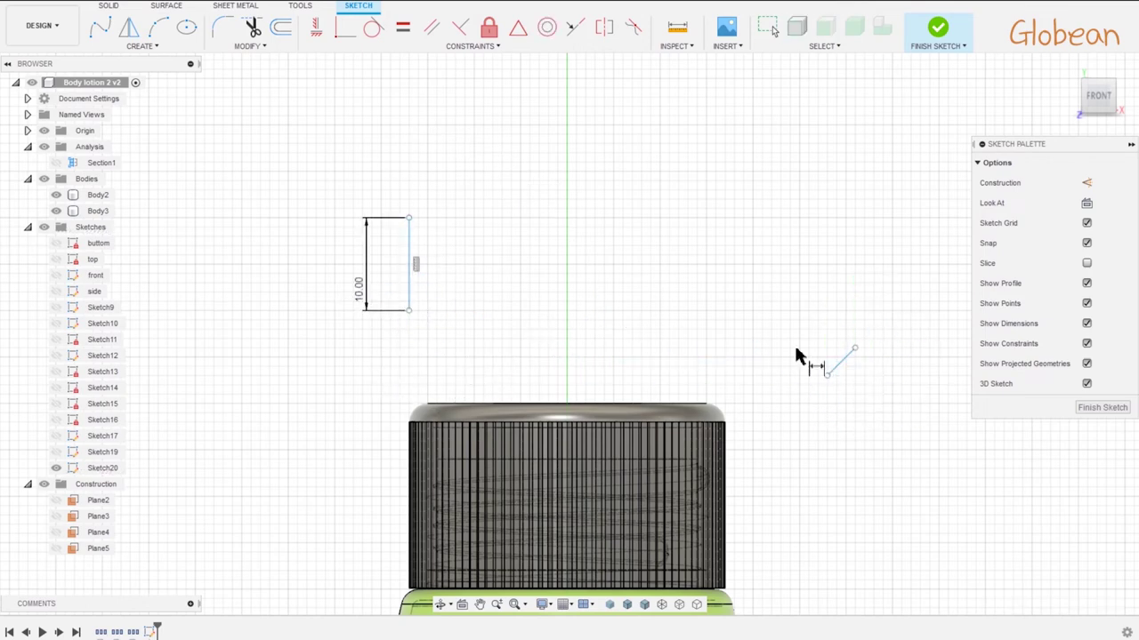
pyautogui.click(850, 365)
pyautogui.click(809, 382)
pyautogui.press('Return')
# - Tilt the view and switch to the sketch Point tool
pyautogui.keyDown('shift'); pyautogui.moveTo(293, 458); pyautogui.dragTo(612, 474, button='middle'); pyautogui.keyUp('shift')
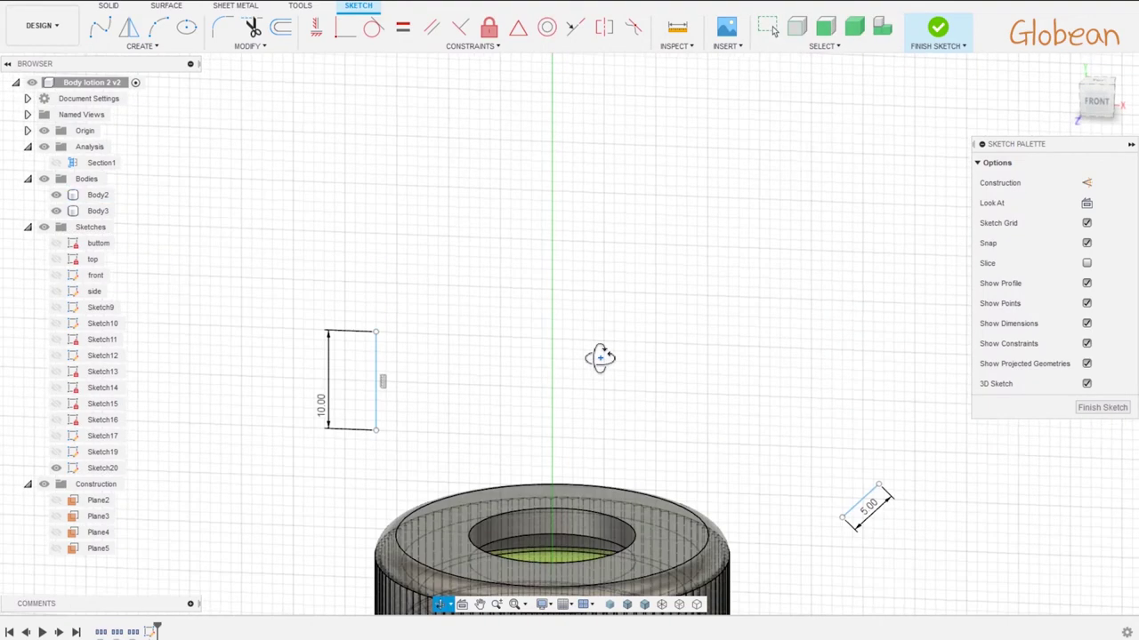
pyautogui.scroll(3, 592, 542)
pyautogui.click(139, 45)
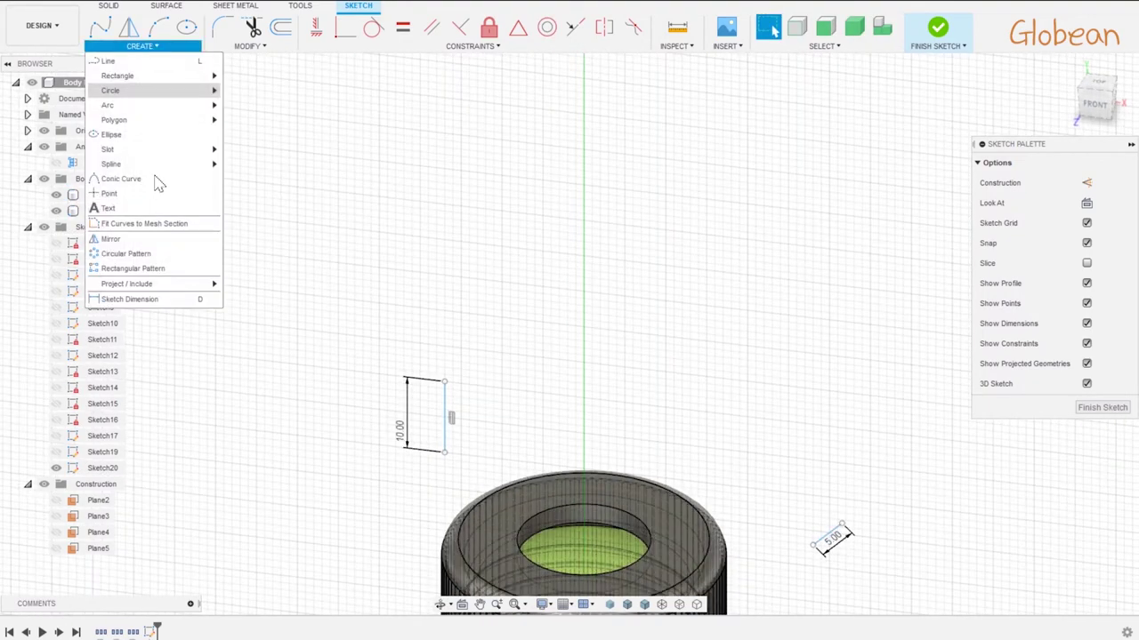
pyautogui.click(109, 193)
pyautogui.scroll(-2, 587, 547)
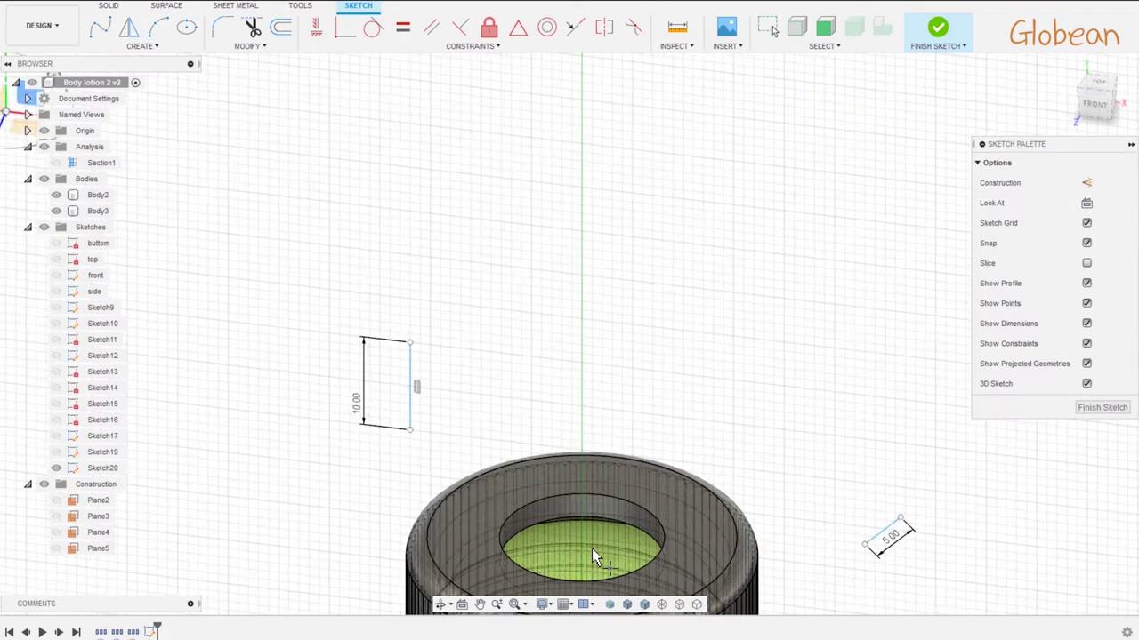
# - Place a sketch point on the cap's top face and view the front sketch plane straight on
pyautogui.click(528, 521)
pyautogui.scroll(2, 586, 552)
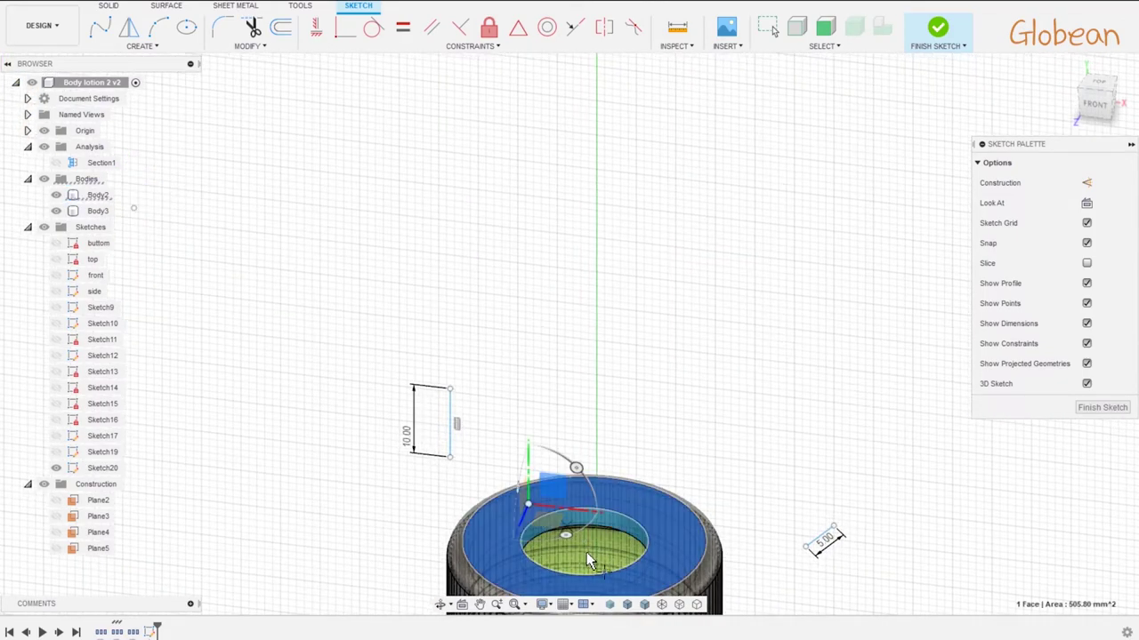
pyautogui.scroll(2, 587, 549)
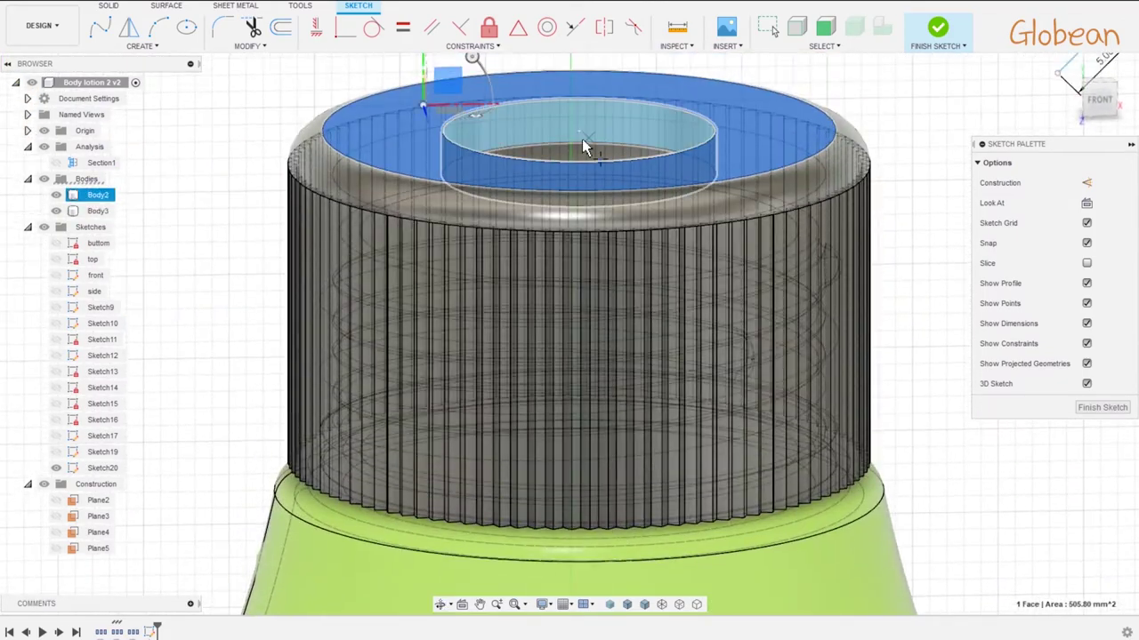
pyautogui.click(611, 132)
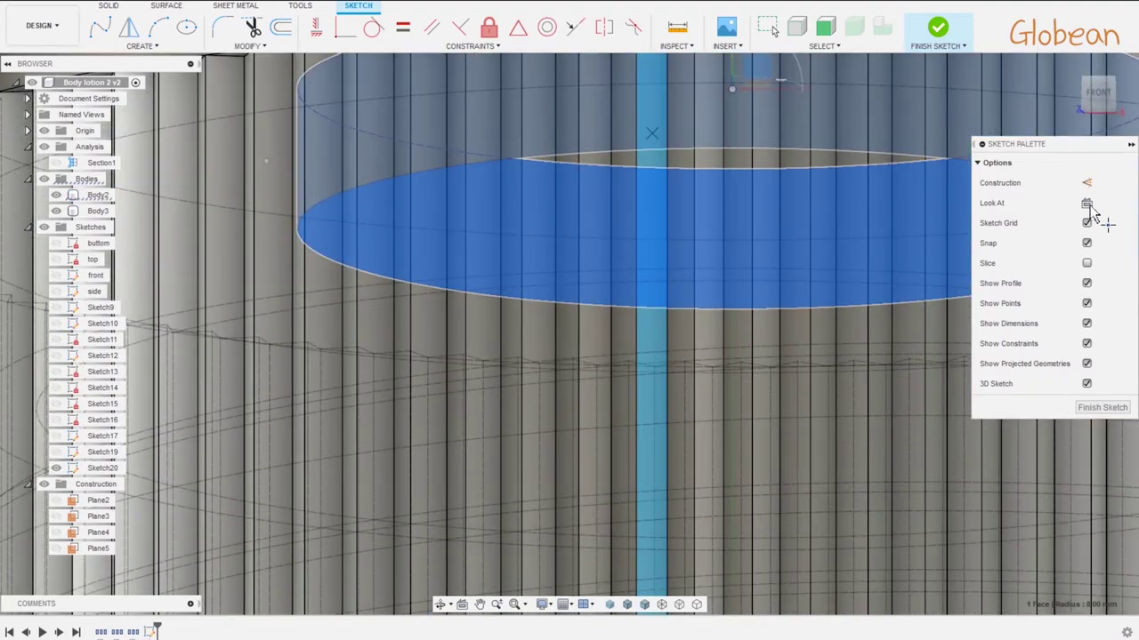
pyautogui.click(1086, 203)
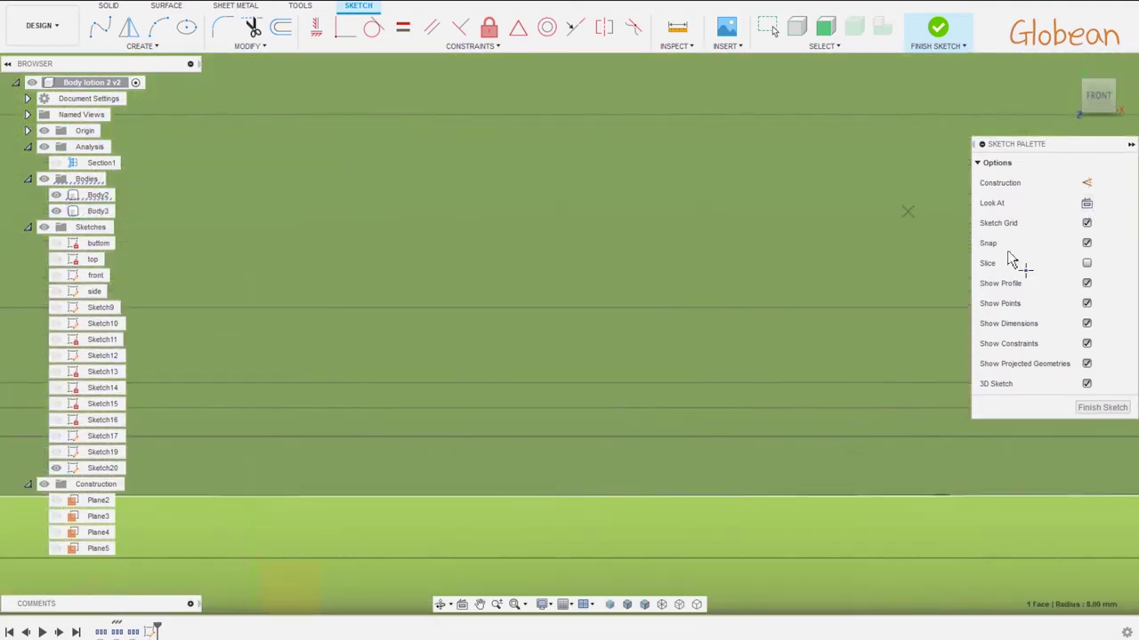
pyautogui.click(1086, 203)
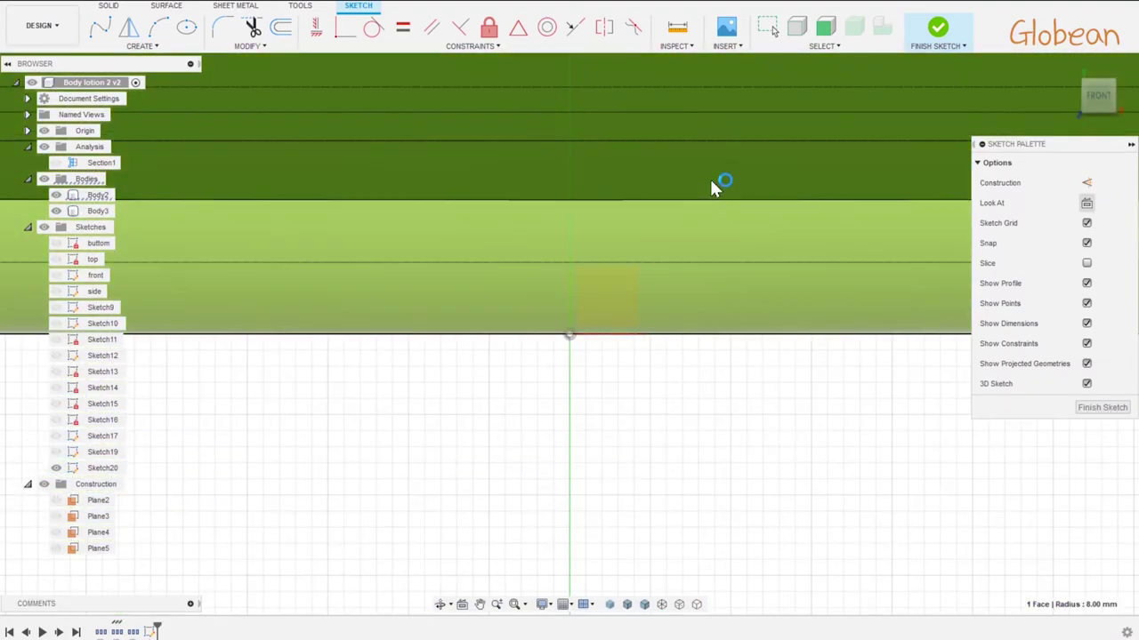
pyautogui.click(767, 26)
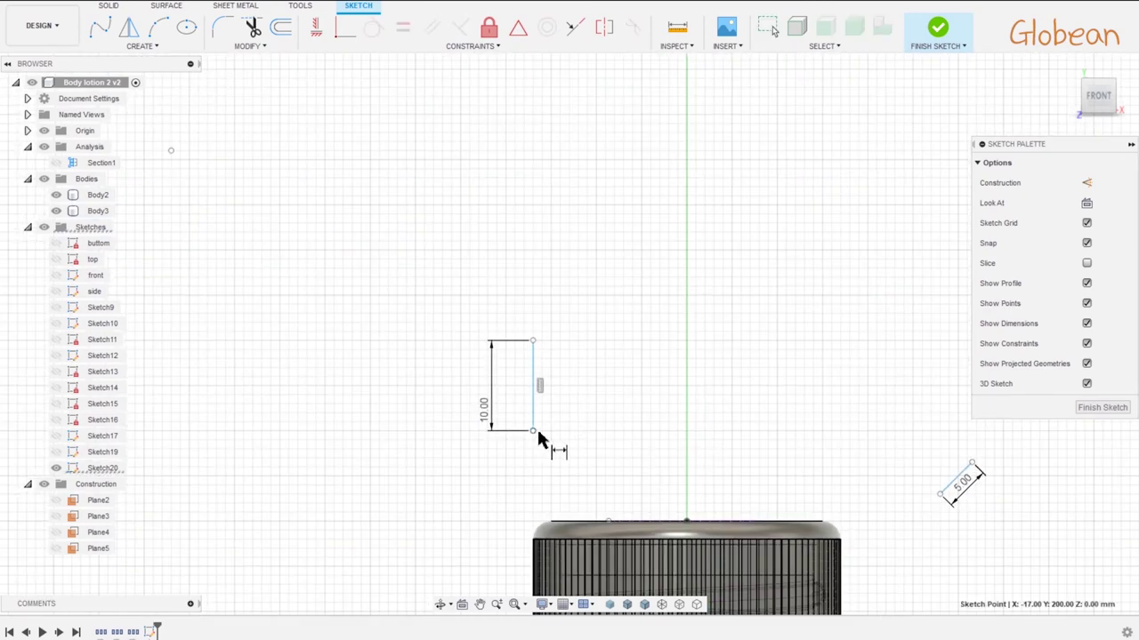
# - Dimension the line 16 mm above the cap and 16 mm from the central axis
pyautogui.click(533, 431)
pyautogui.click(722, 541)
pyautogui.click(405, 505)
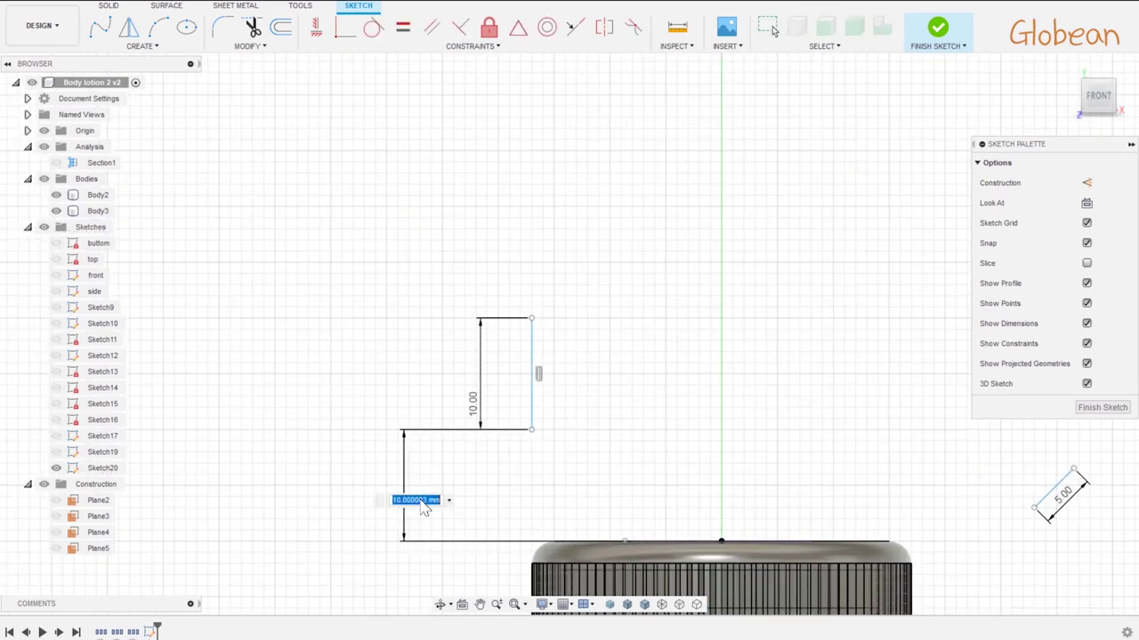
pyautogui.write('16')
pyautogui.press('Return')
pyautogui.click(722, 541)
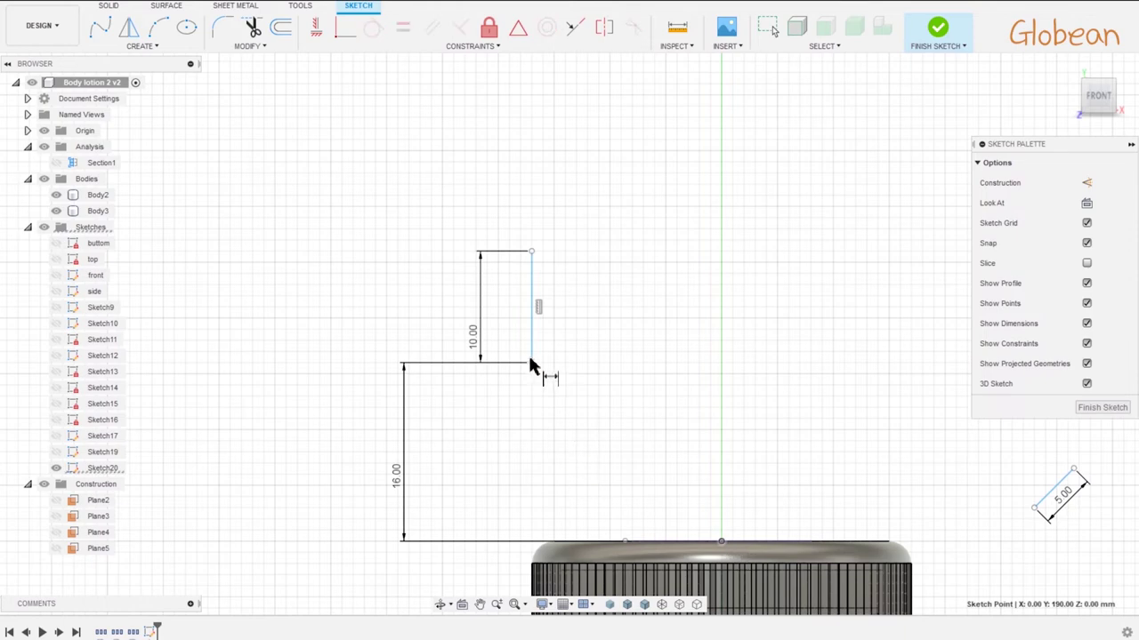
pyautogui.scroll(-3, 587, 520)
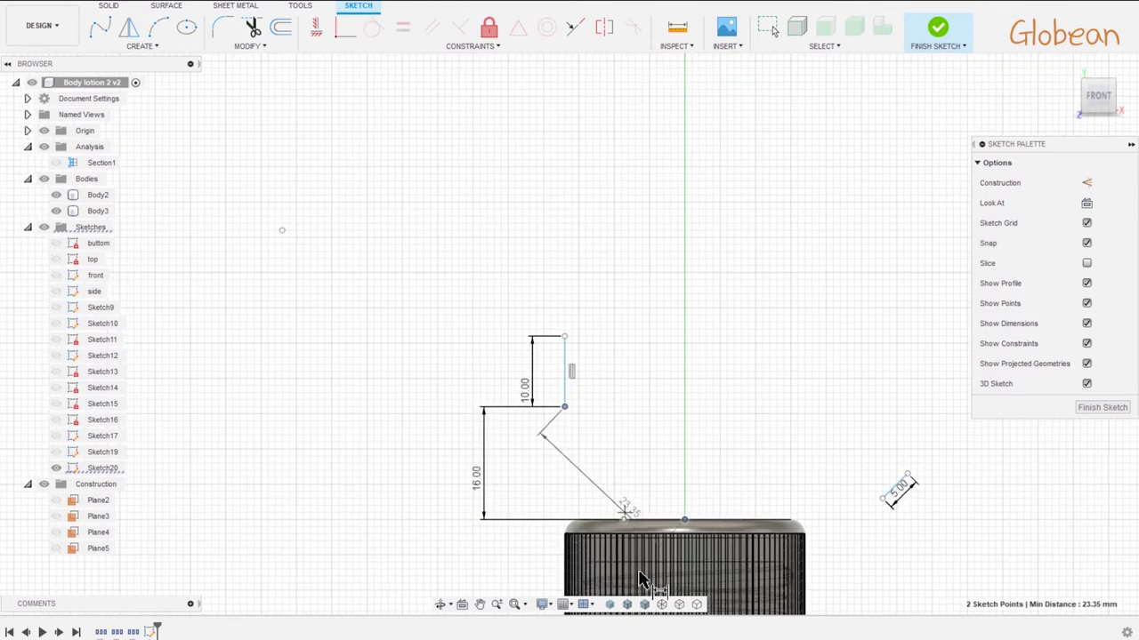
pyautogui.click(564, 336)
pyautogui.click(628, 342)
pyautogui.write('16')
pyautogui.press('Return')
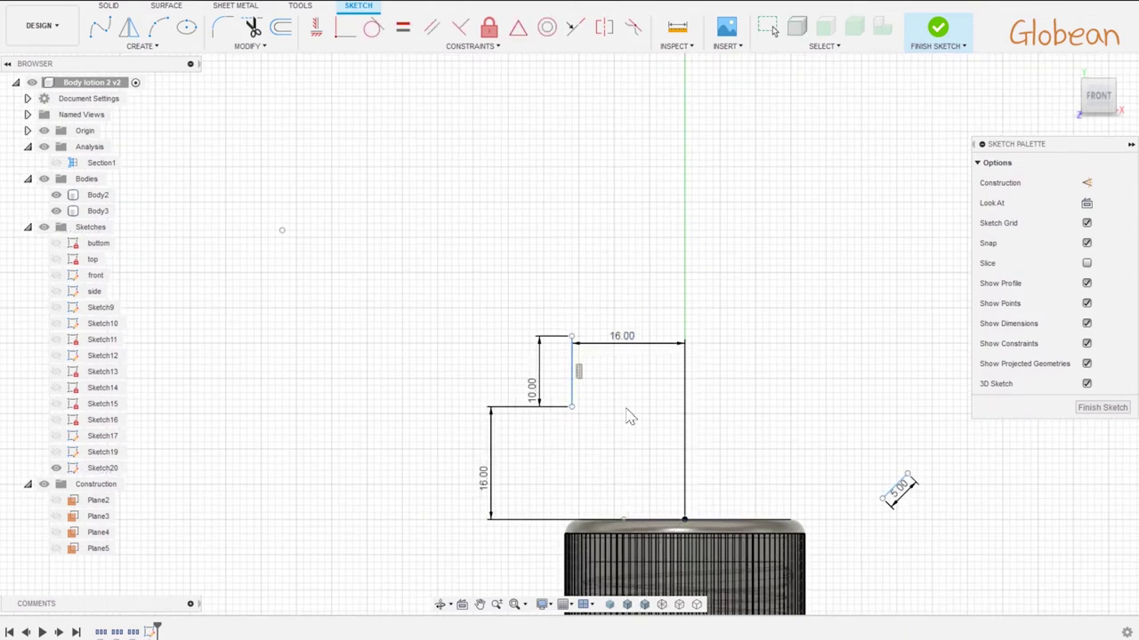
pyautogui.moveTo(626, 344); pyautogui.dragTo(667, 484)
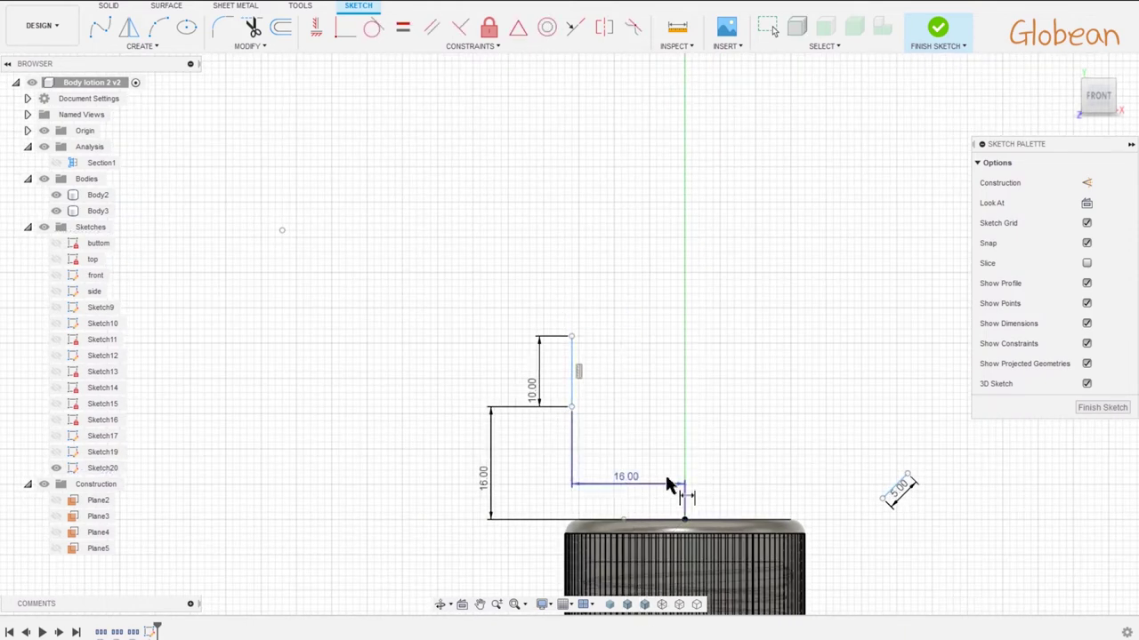
# - Set the overall width to 60 mm and the angled line's vertical offset to 6 mm
pyautogui.click(574, 338)
pyautogui.click(907, 474)
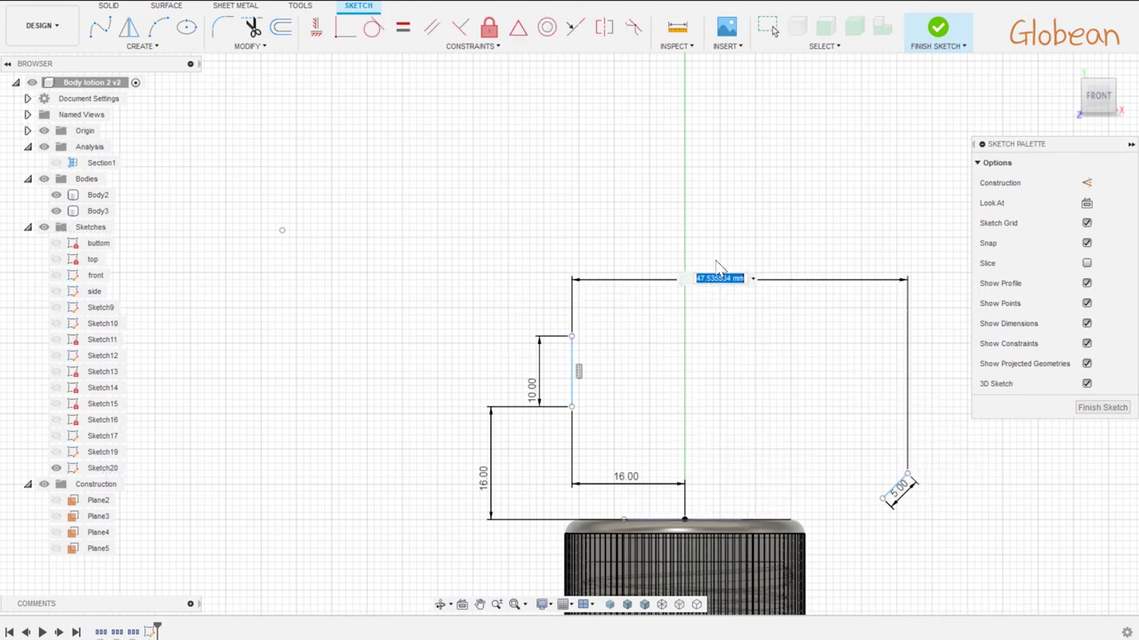
pyautogui.write('60')
pyautogui.press('Return')
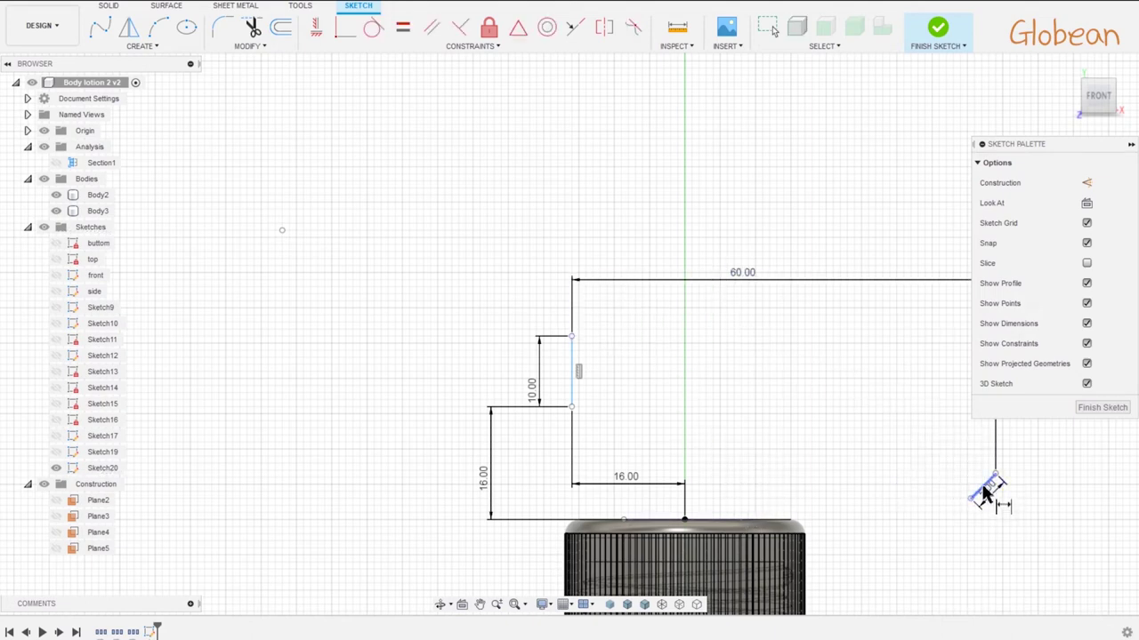
pyautogui.click(995, 477)
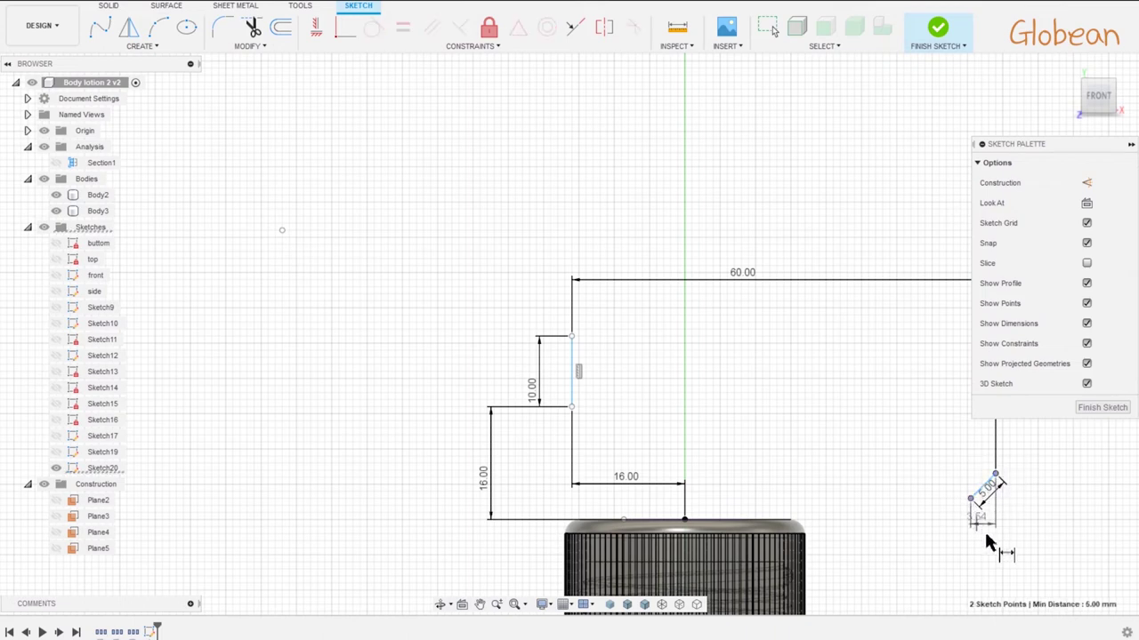
pyautogui.click(975, 504)
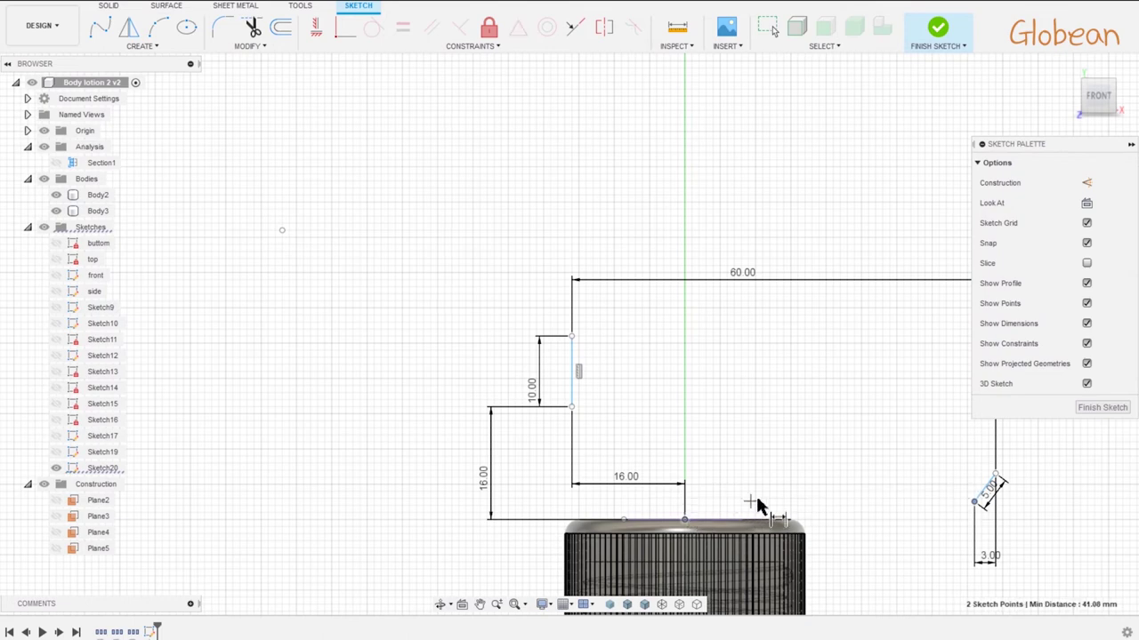
pyautogui.click(1052, 507)
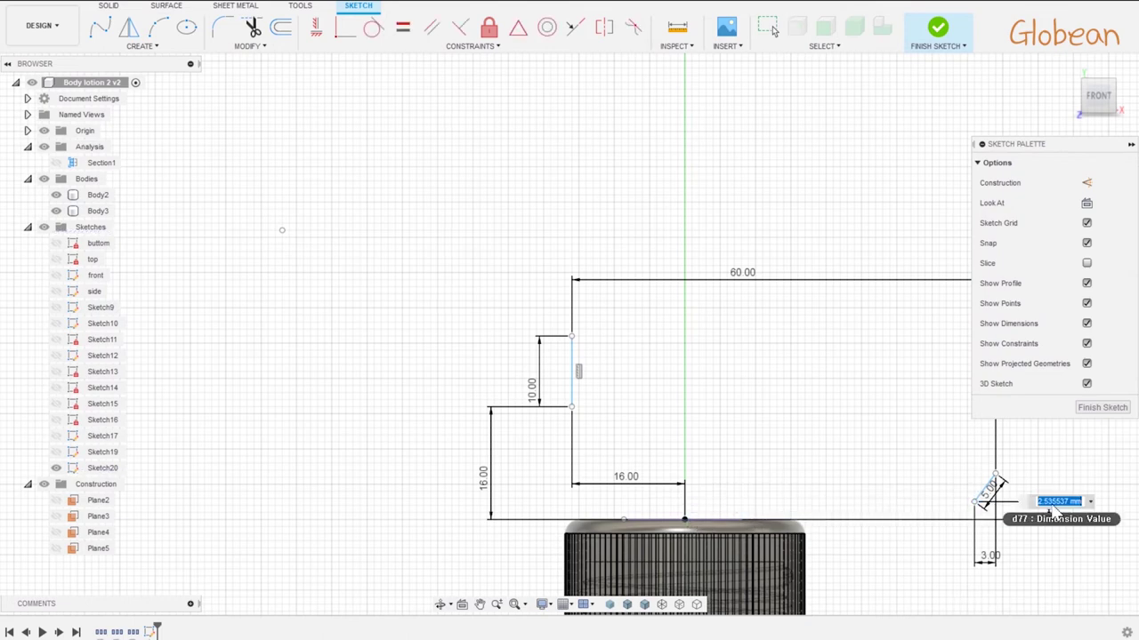
pyautogui.write('6')
pyautogui.press('Return')
# - Shift the view to the upper-left profile and select the 10 mm vertical line
pyautogui.scroll(2, 800, 407)
pyautogui.moveTo(801, 407); pyautogui.dragTo(549, 369, button='middle')
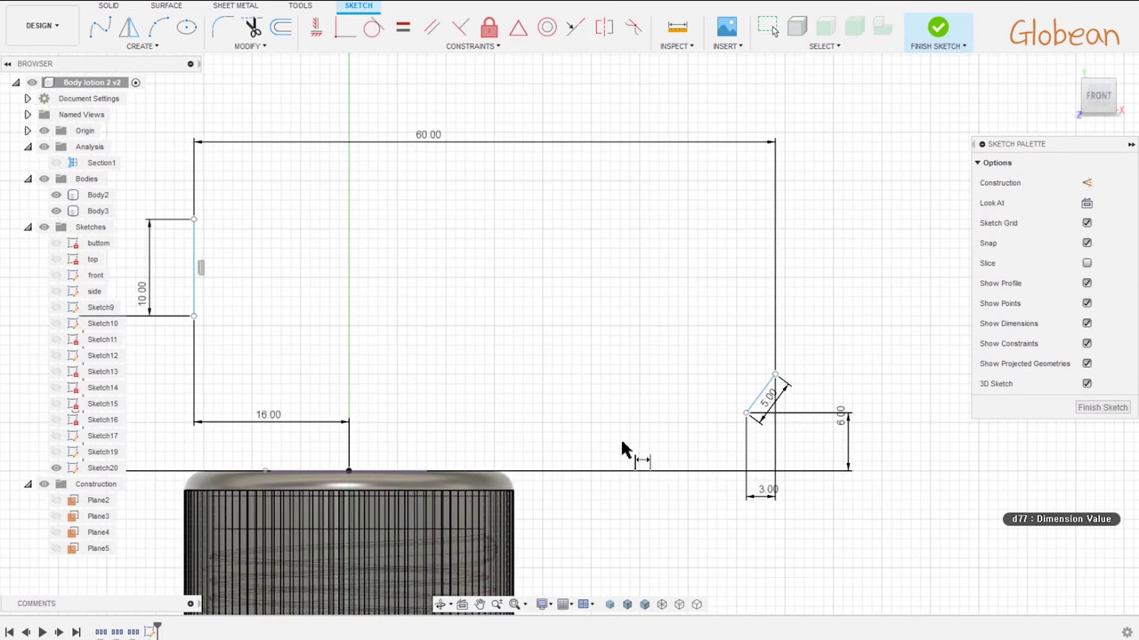
pyautogui.moveTo(325, 367)
pyautogui.mouseDown(button='middle')
pyautogui.moveTo(406, 300)
pyautogui.moveTo(478, 313)
pyautogui.mouseUp(button='middle')
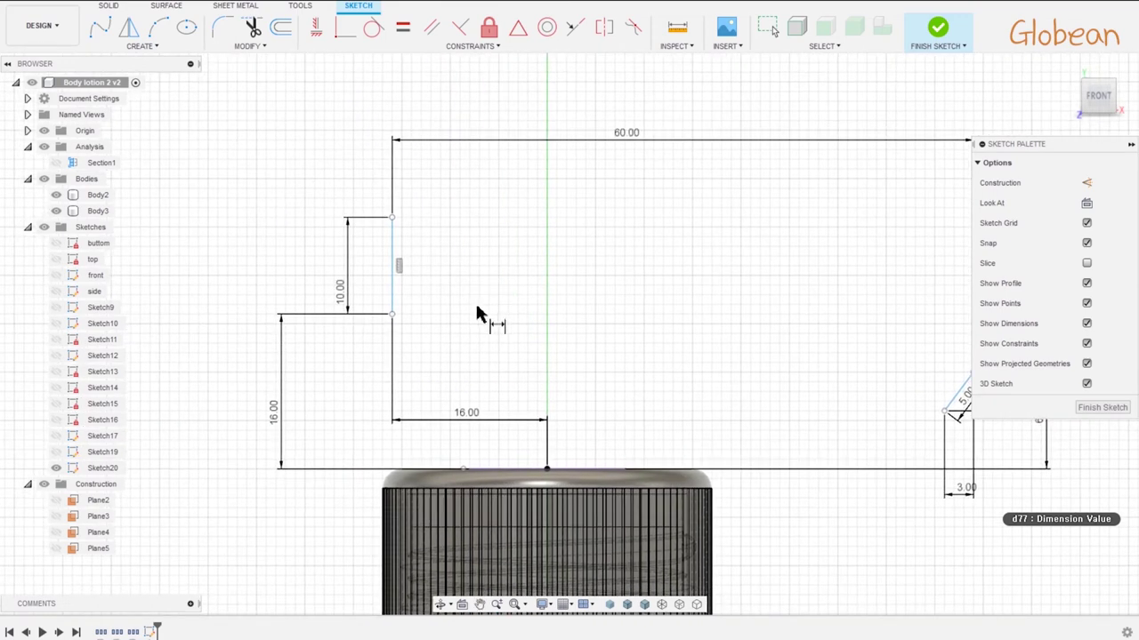
pyautogui.click(397, 265)
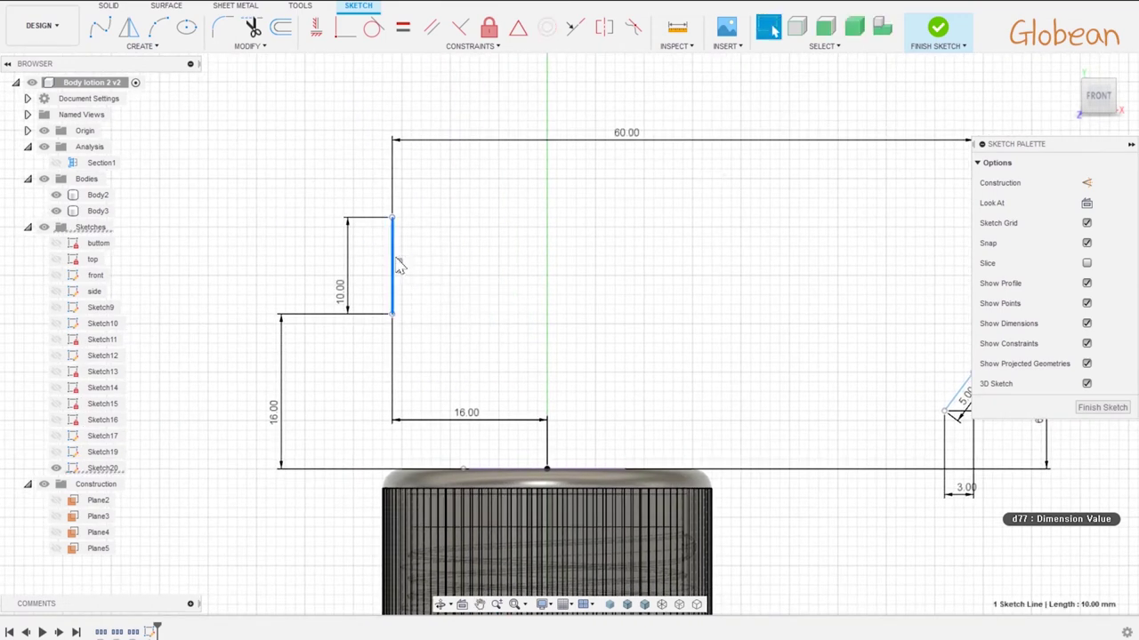
pyautogui.scroll(2, 407, 269)
pyautogui.press('Escape')
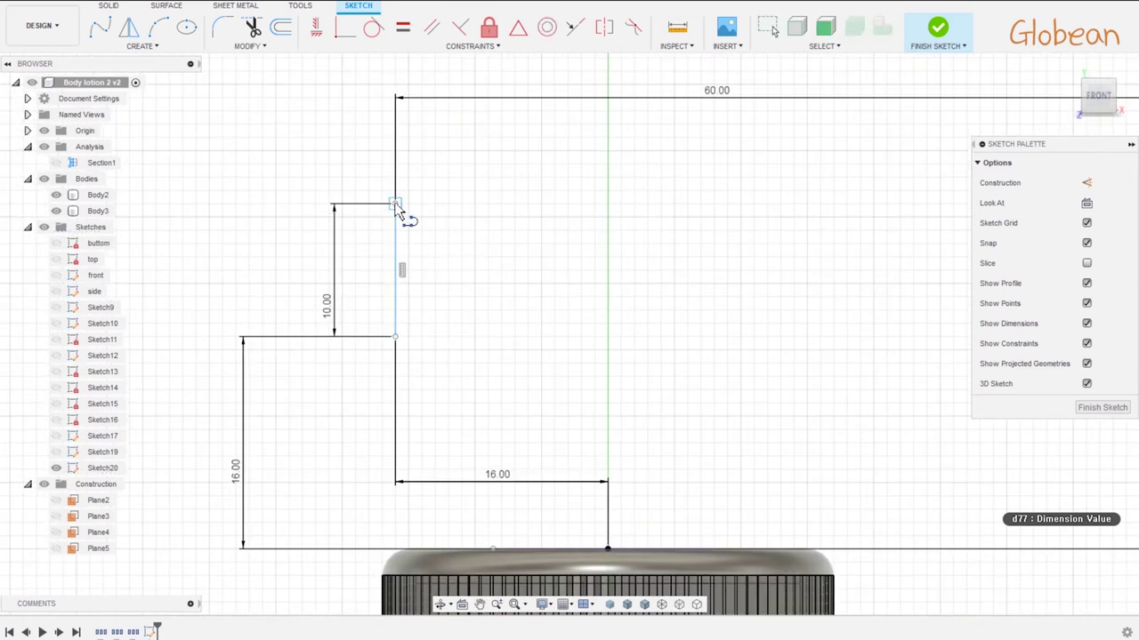
# - Draw two angled lines running up and left from the vertical line's ends
pyautogui.click(397, 204)
pyautogui.click(329, 111)
pyautogui.press('Escape')
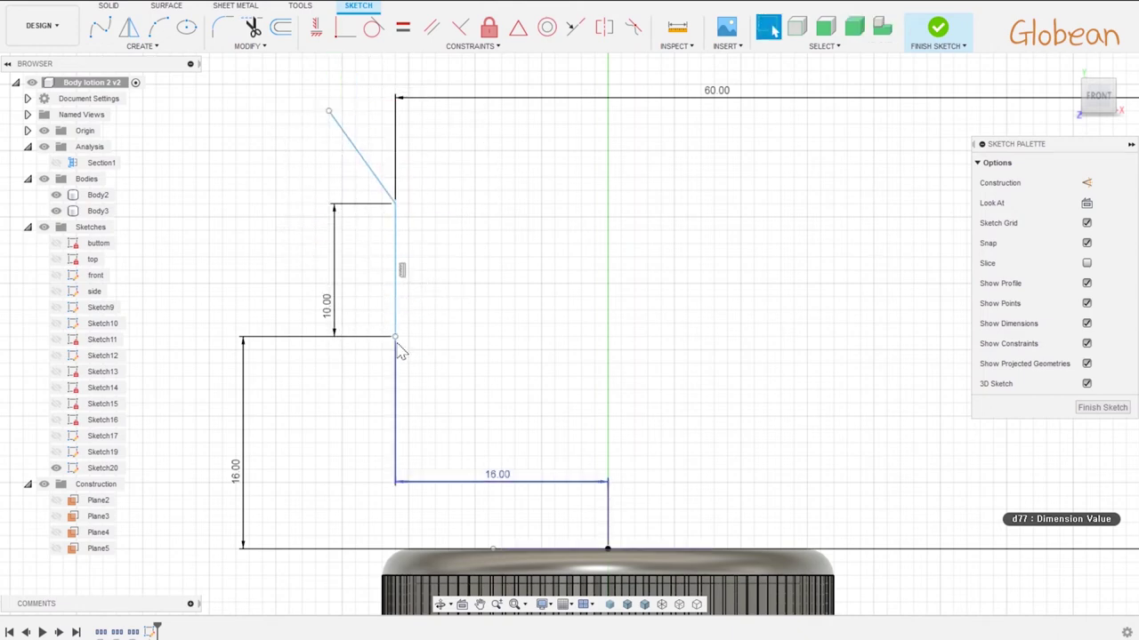
pyautogui.press('m')
pyautogui.moveTo(418, 311); pyautogui.dragTo(343, 201)
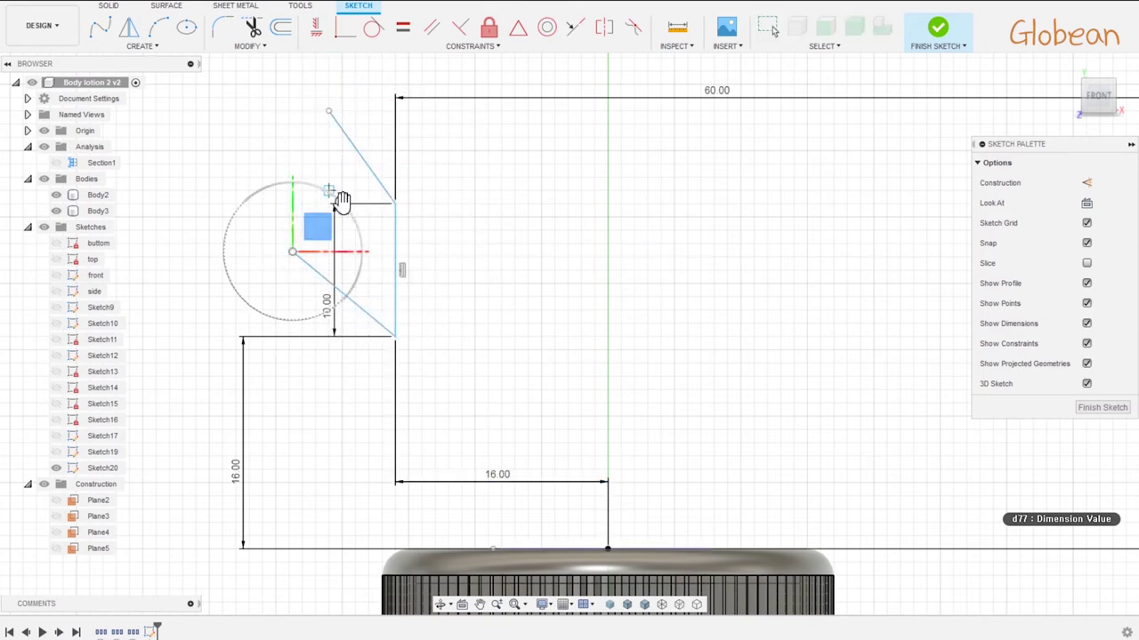
# - Dimension the upper angled line at 115° and the lower one at 5° to the vertical line
pyautogui.click(395, 267)
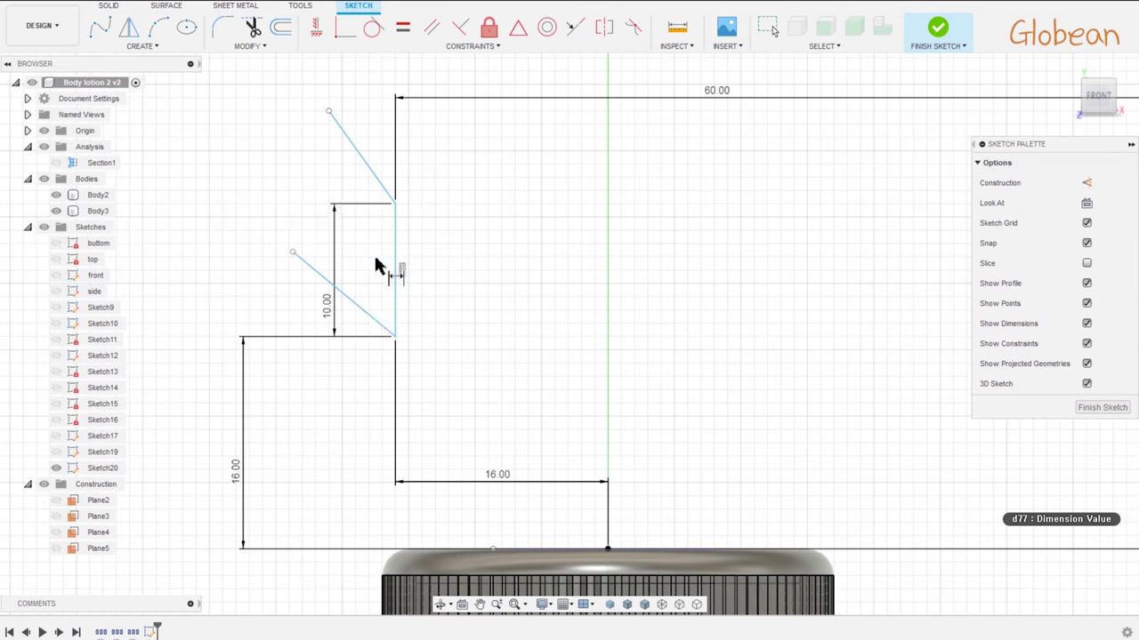
pyautogui.click(386, 185)
pyautogui.click(383, 212)
pyautogui.write('115')
pyautogui.press('Return')
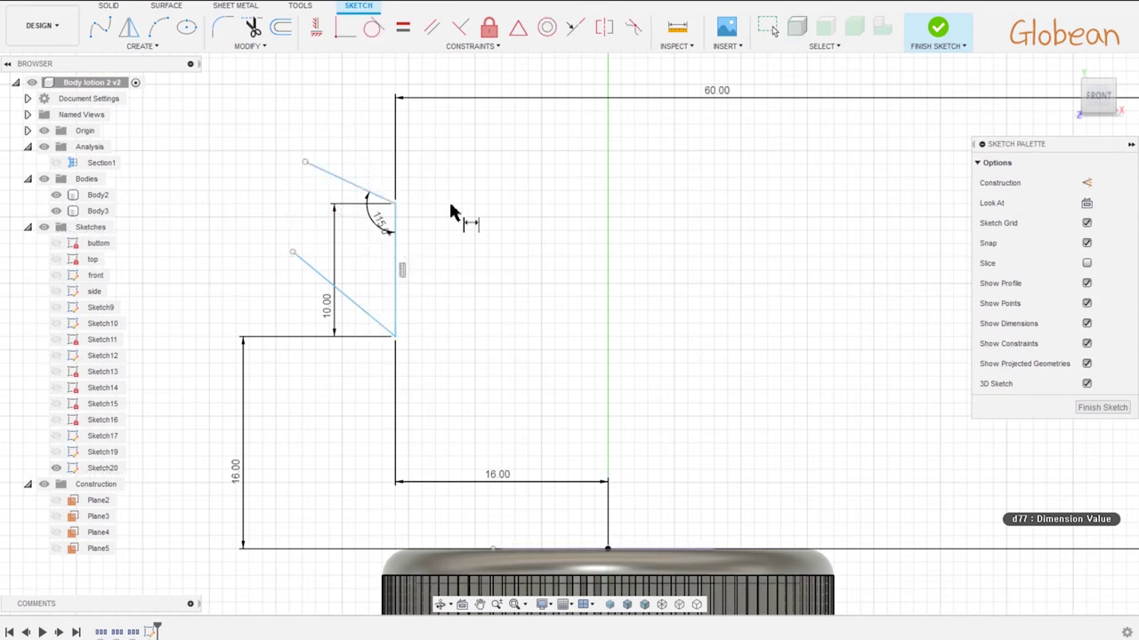
pyautogui.click(369, 320)
pyautogui.click(398, 315)
pyautogui.click(388, 320)
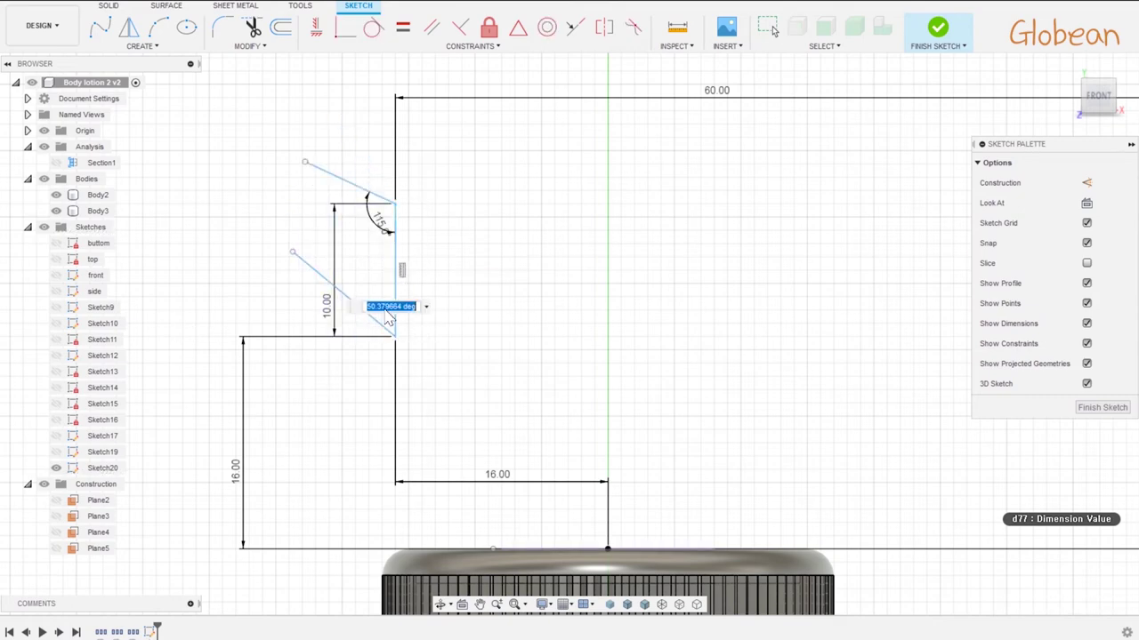
pyautogui.write('5')
pyautogui.press('Return')
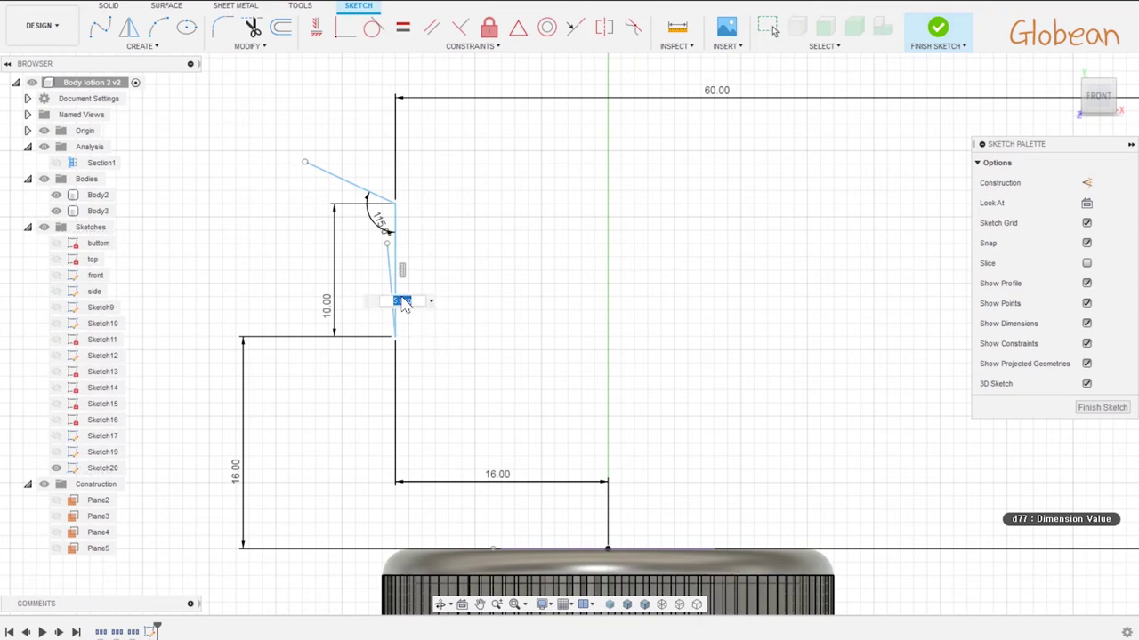
# - Draw lines from the 5 mm tip's vertices and give them a 30° angle
pyautogui.scroll(-3, 718, 345)
pyautogui.moveTo(719, 345); pyautogui.dragTo(513, 318, button='middle')
pyautogui.scroll(3, 652, 420)
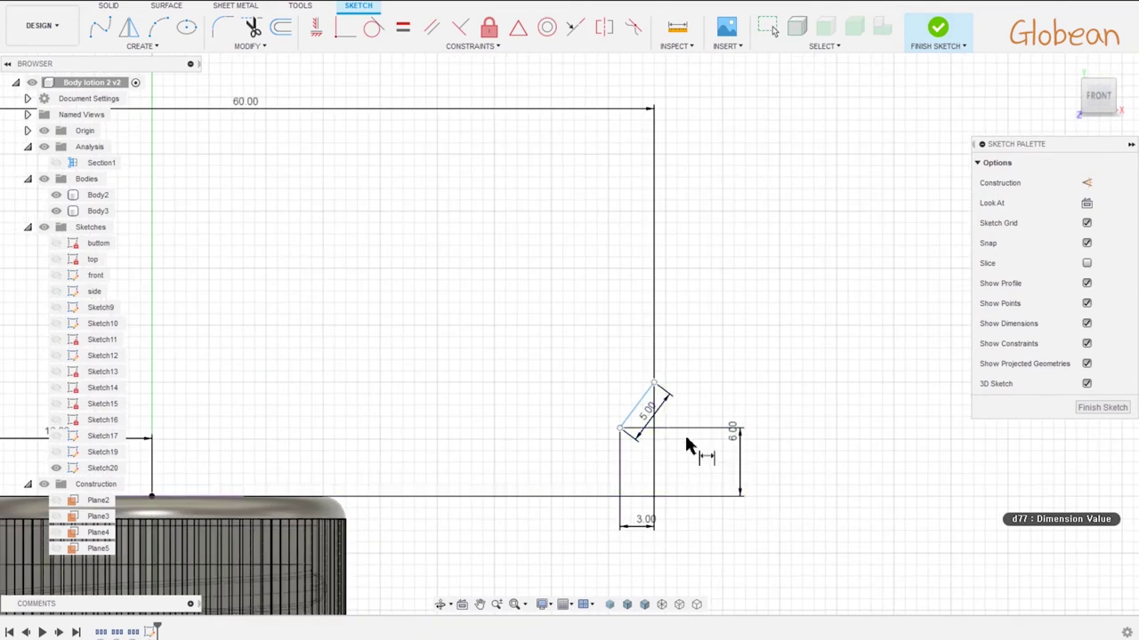
pyautogui.click(656, 386)
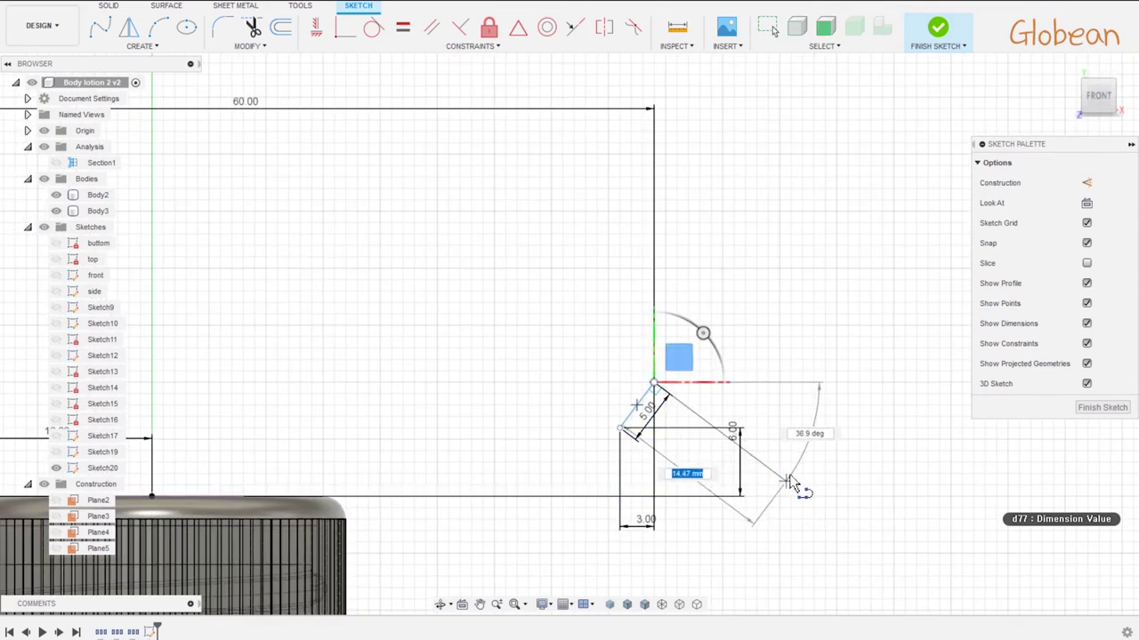
pyautogui.click(620, 429)
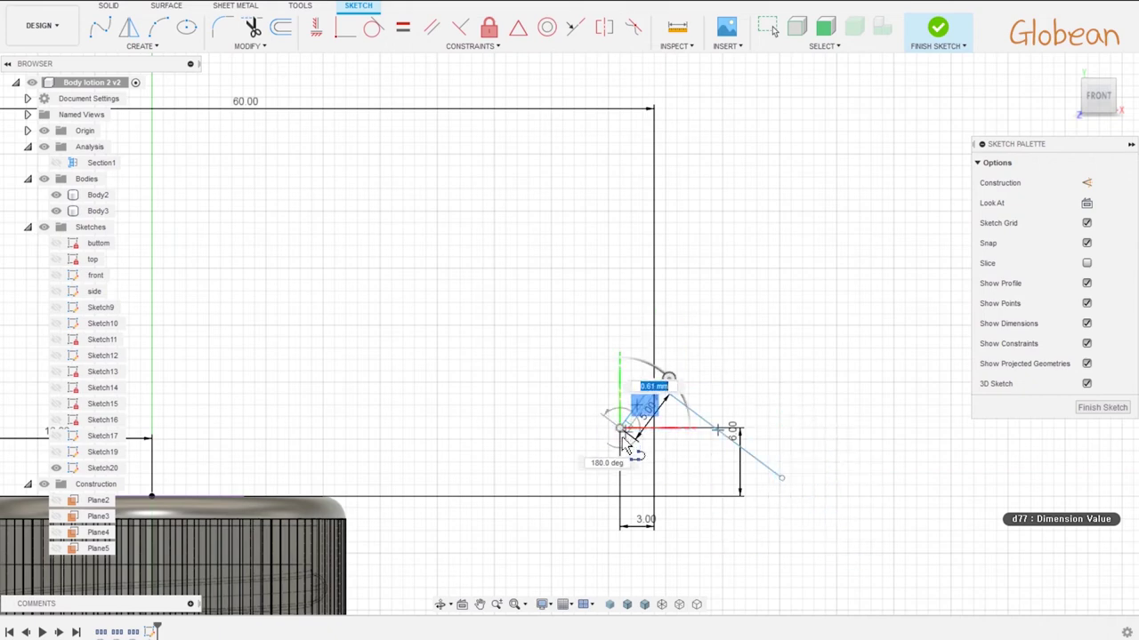
pyautogui.click(781, 518)
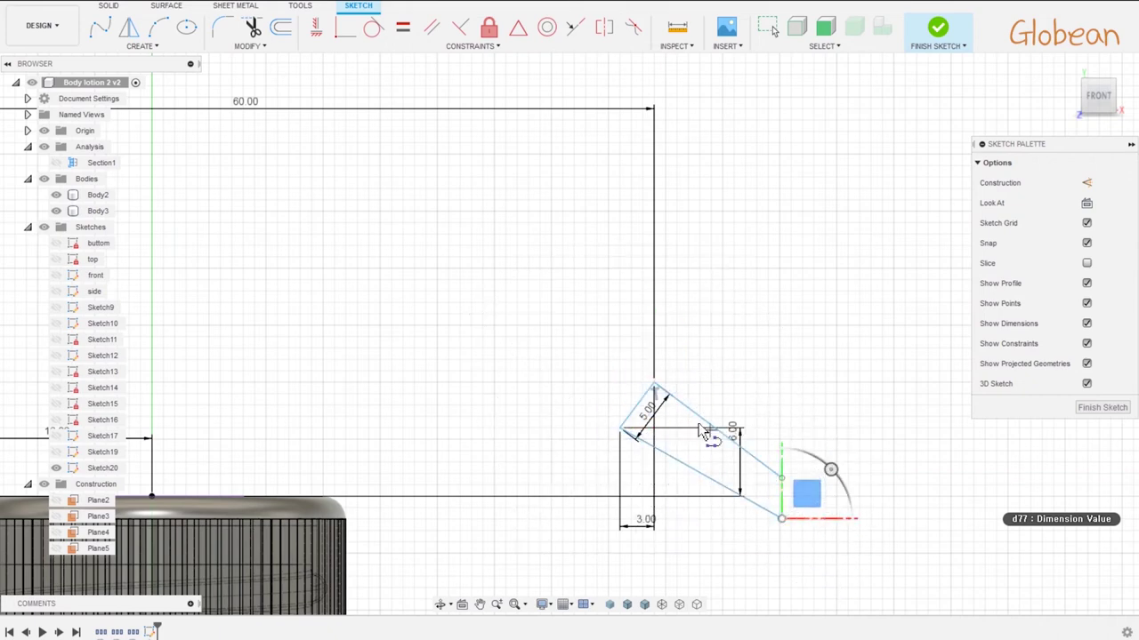
pyautogui.click(655, 383)
pyautogui.scroll(-5, 827, 418)
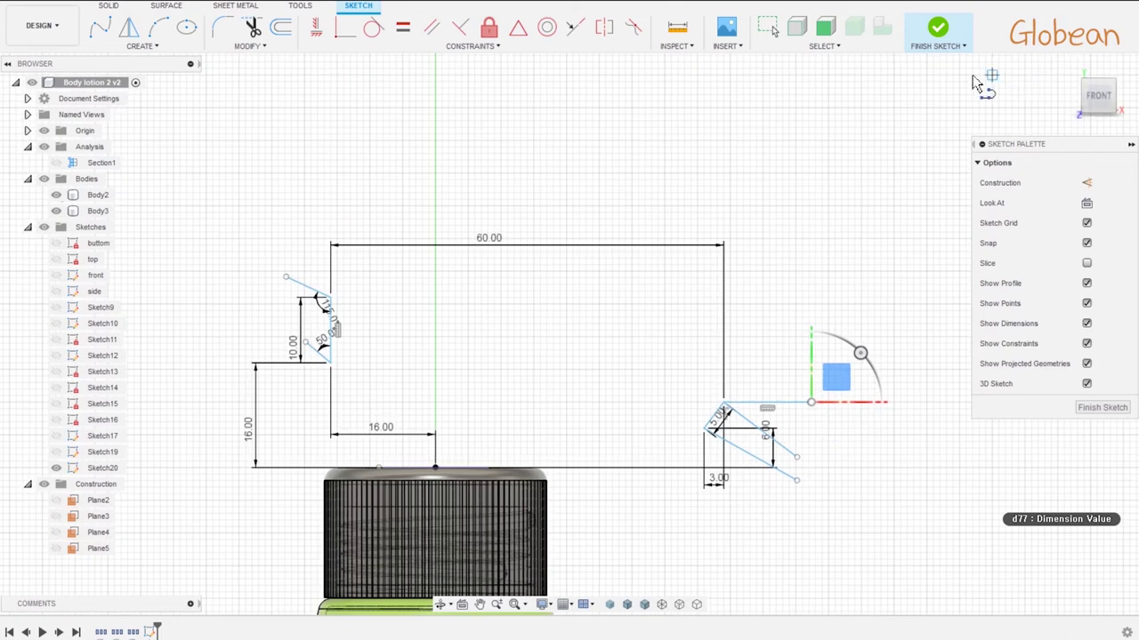
pyautogui.click(812, 403)
pyautogui.click(813, 457)
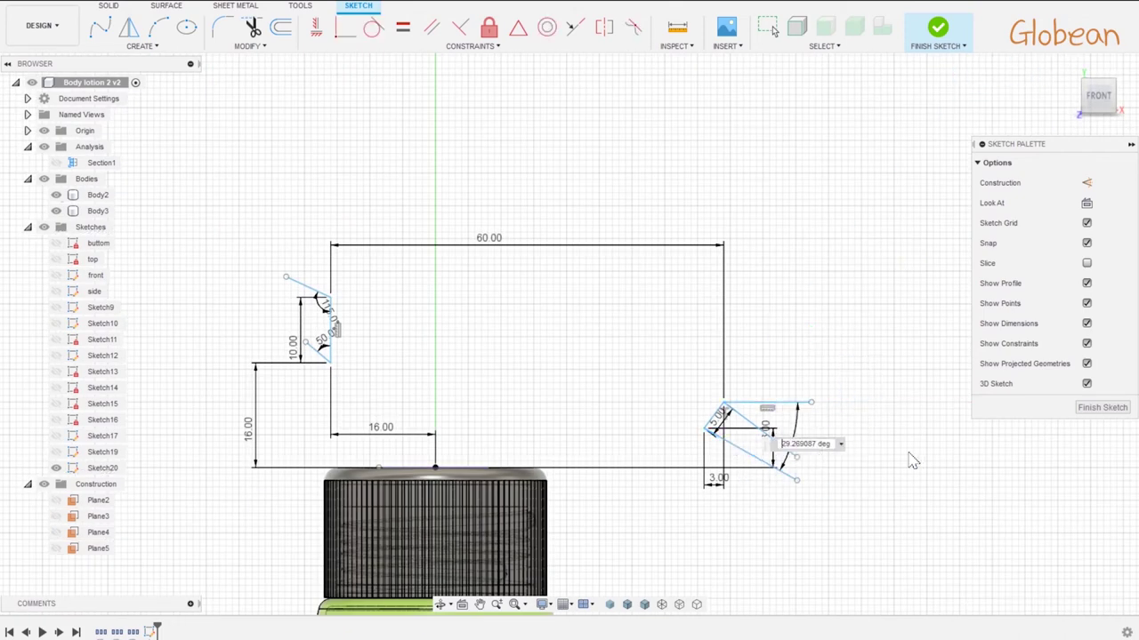
pyautogui.write('30')
pyautogui.press('Return')
# - Convert the nozzle tip's angled lines into construction lines
pyautogui.scroll(2, 776, 436)
pyautogui.click(725, 390)
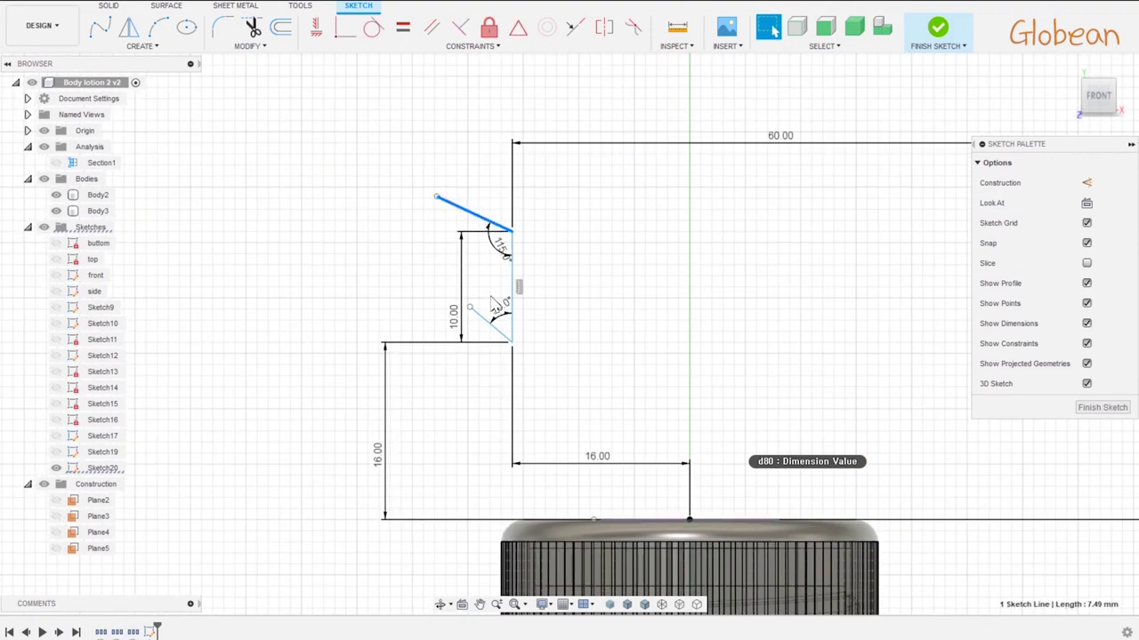
pyautogui.scroll(-3, 747, 313)
pyautogui.moveTo(836, 308); pyautogui.dragTo(475, 259, button='middle')
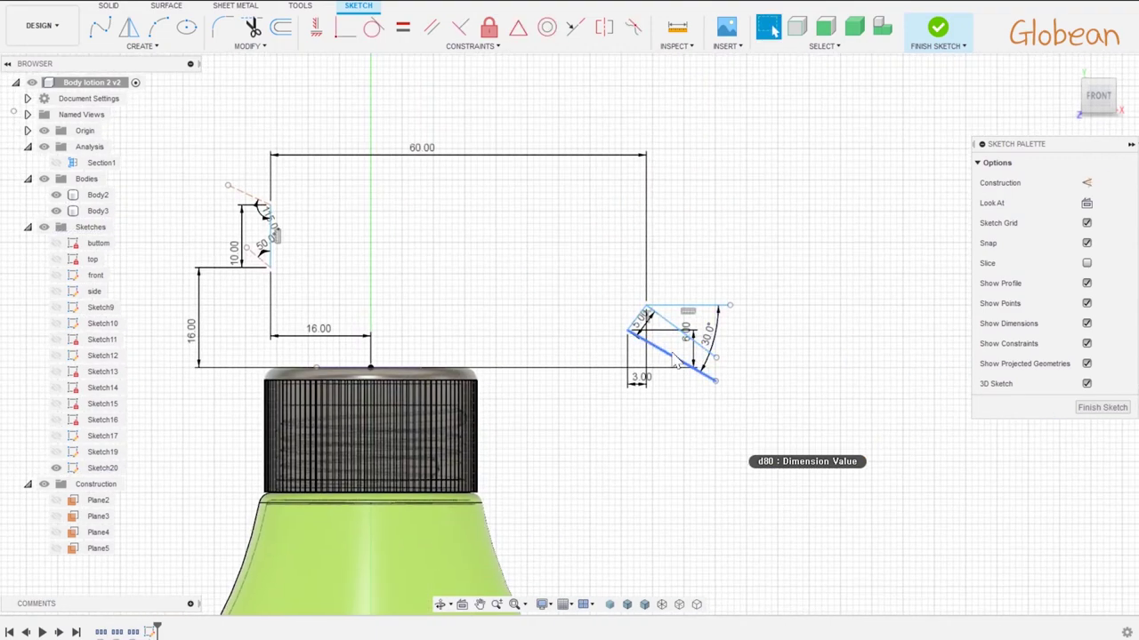
pyautogui.press('x')
pyautogui.scroll(2, 313, 294)
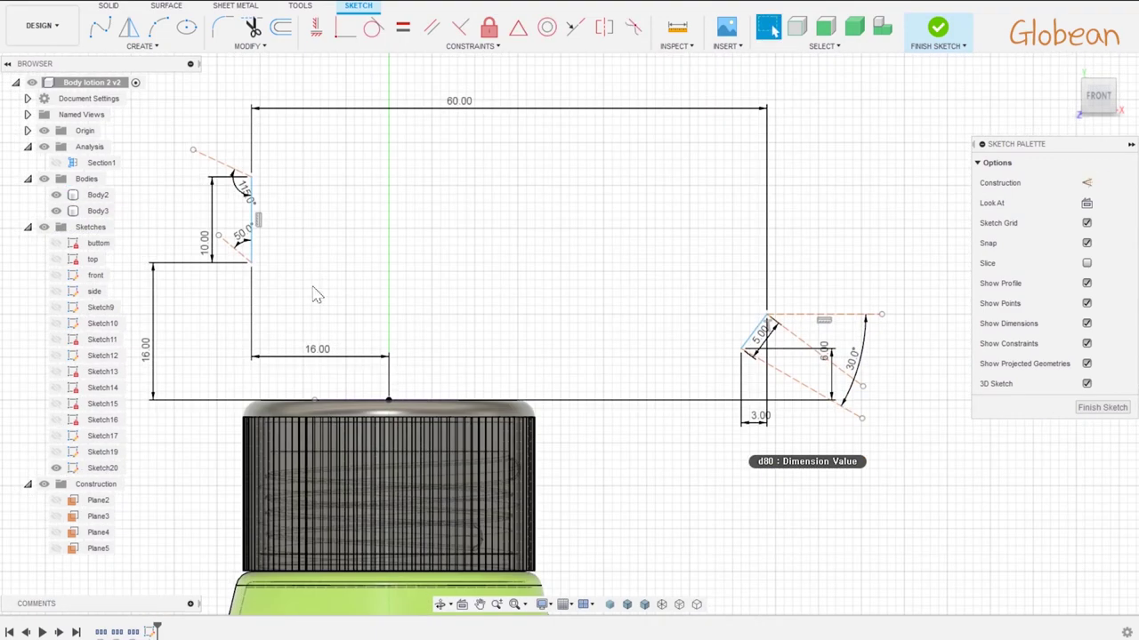
# - Draw upper and lower control-point splines from the 10 mm left edge to the 5 mm tip
pyautogui.click(140, 46)
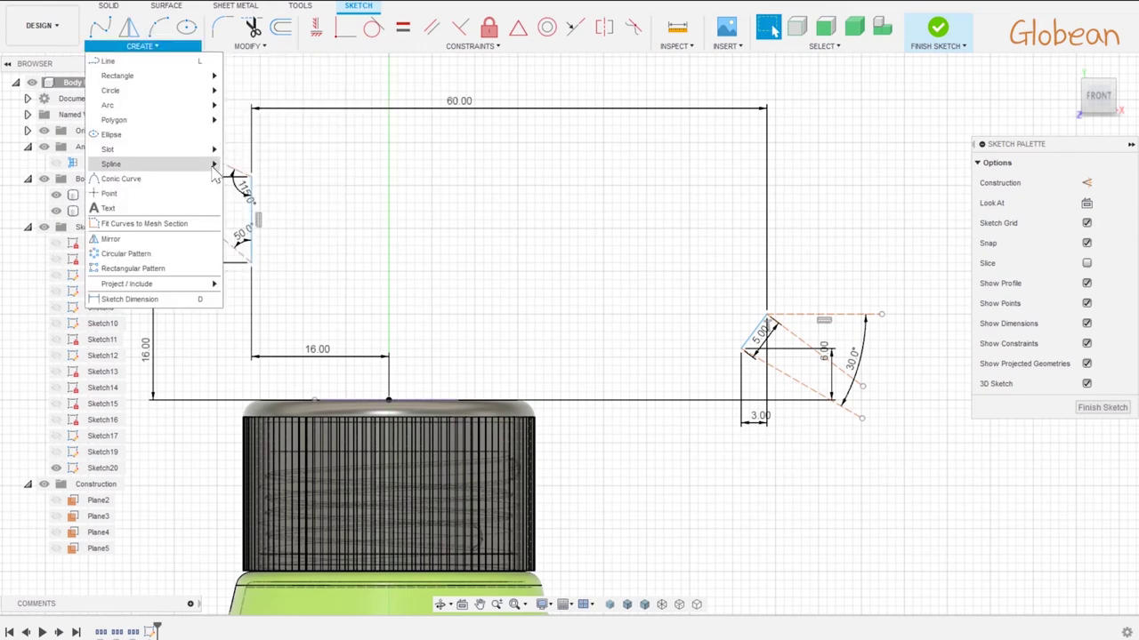
pyautogui.moveTo(151, 163)
pyautogui.click(245, 181)
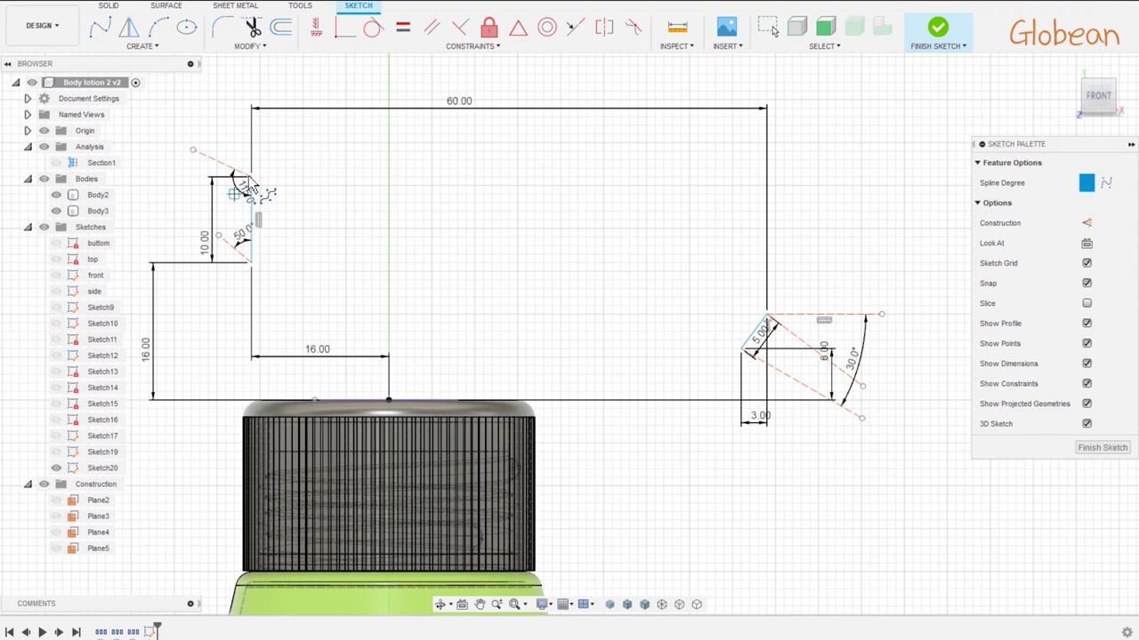
pyautogui.scroll(5, 249, 192)
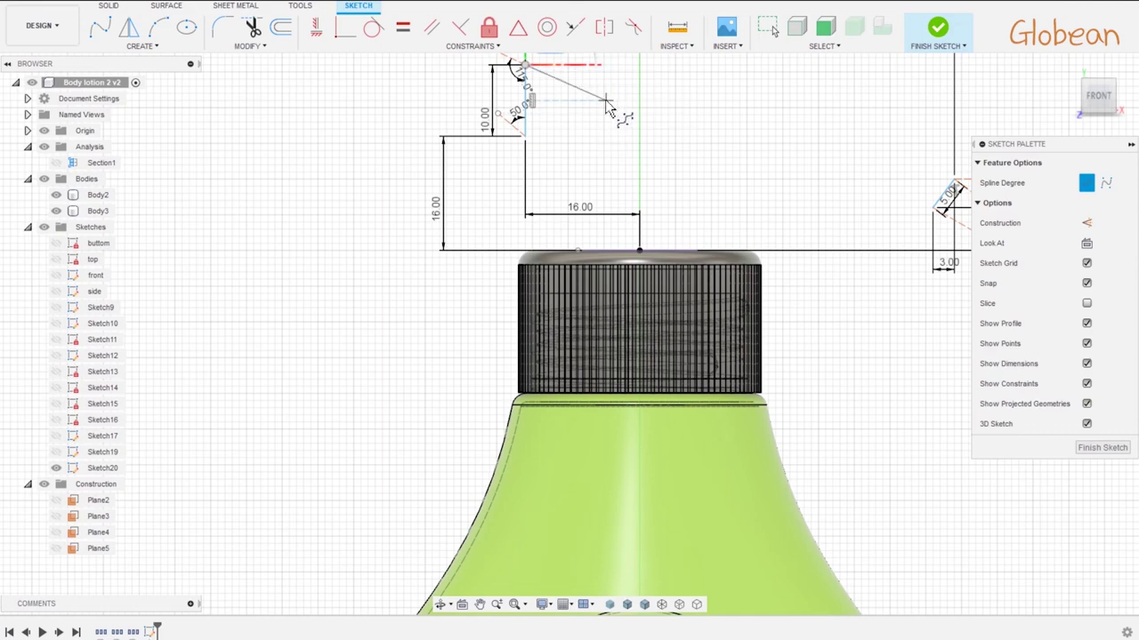
pyautogui.moveTo(607, 105); pyautogui.dragTo(377, 207, button='middle')
pyautogui.click(523, 145)
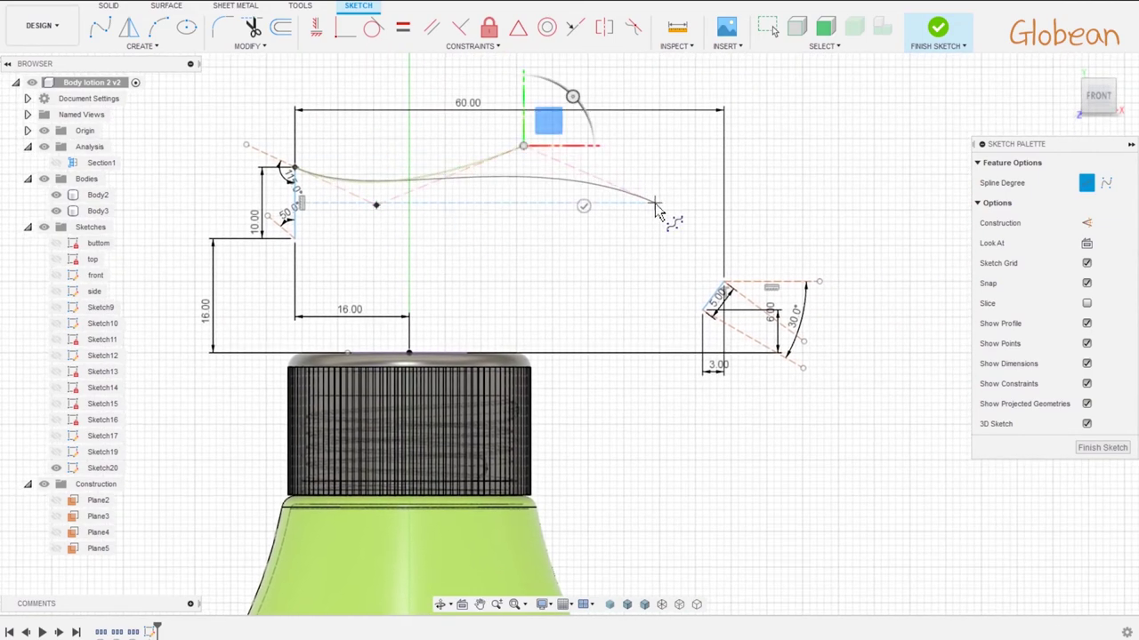
pyautogui.click(655, 204)
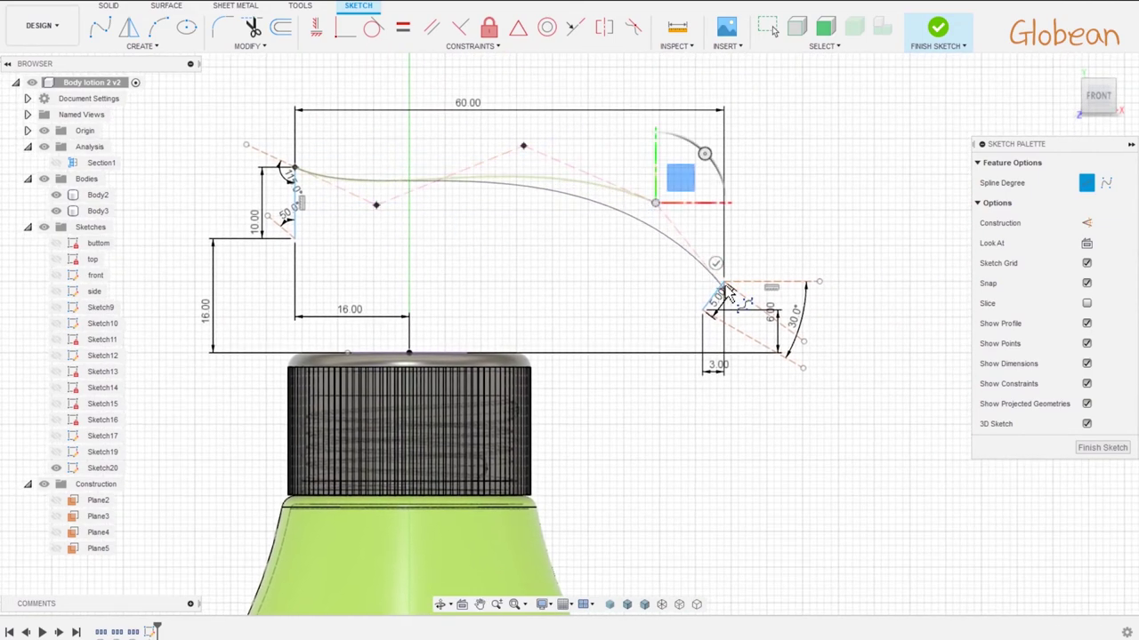
pyautogui.click(723, 285)
pyautogui.click(295, 239)
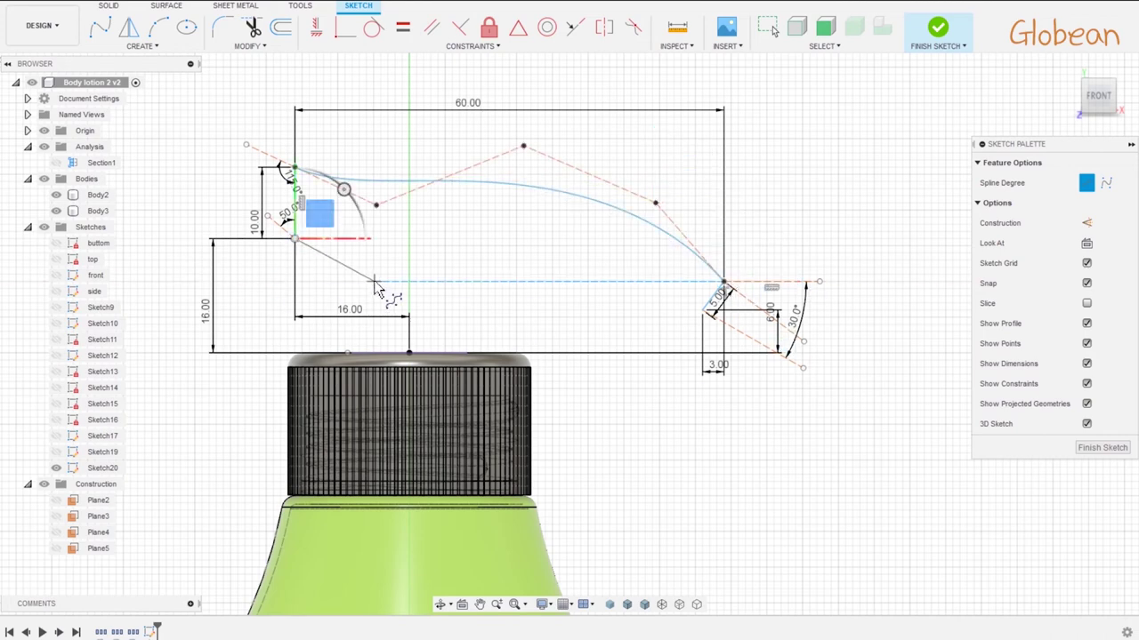
pyautogui.click(381, 304)
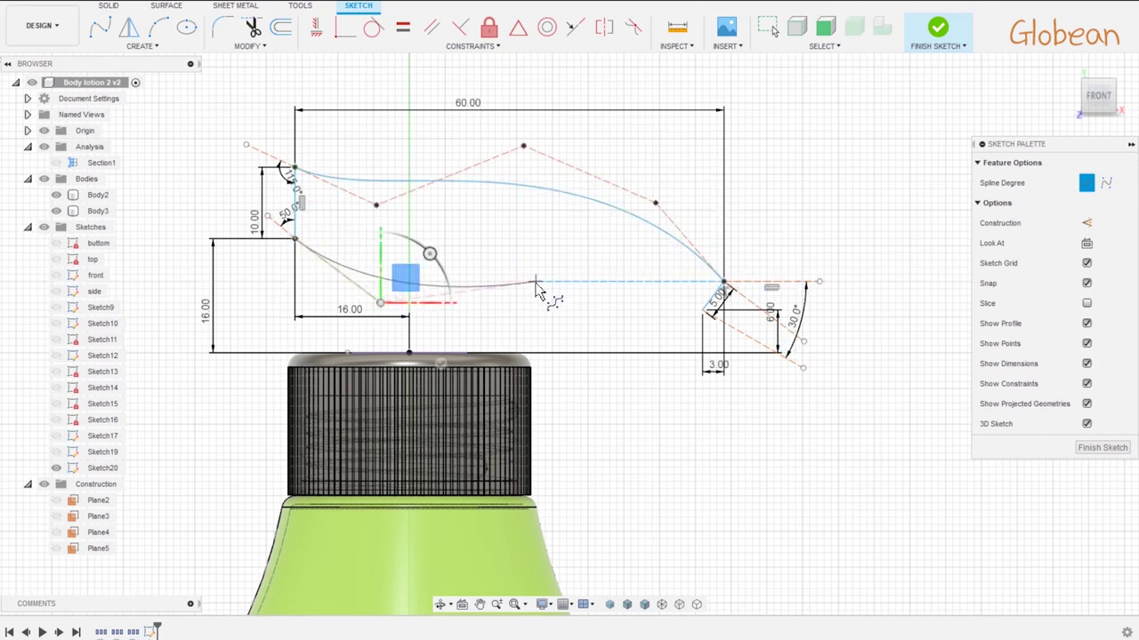
pyautogui.click(549, 282)
pyautogui.click(655, 269)
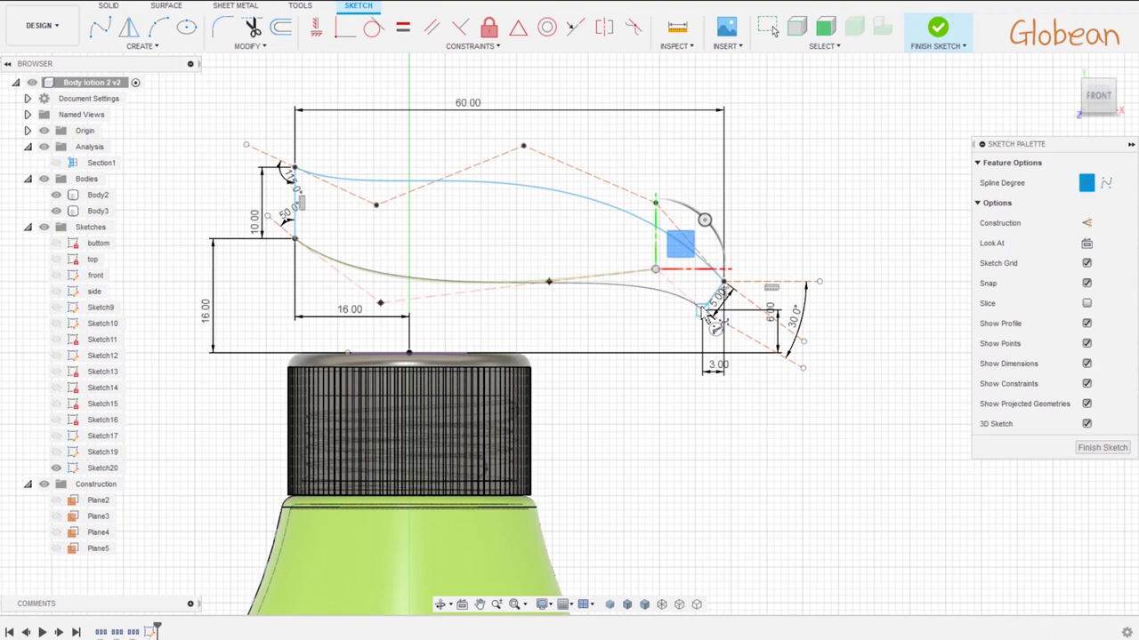
pyautogui.click(702, 309)
pyautogui.scroll(1, 552, 298)
pyautogui.scroll(2, 276, 125)
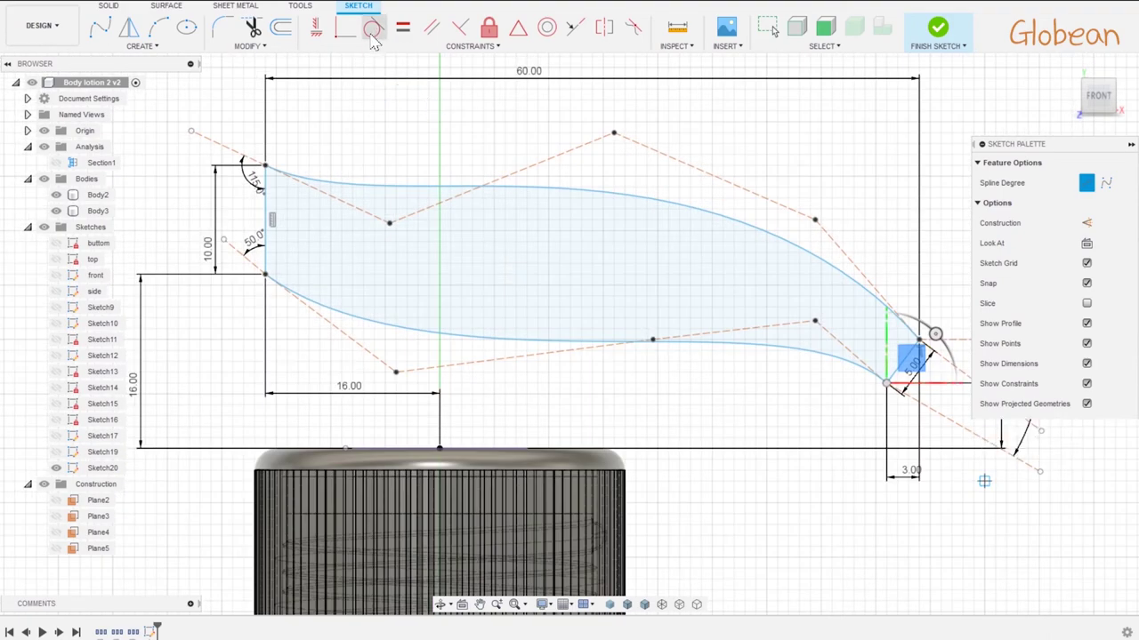
pyautogui.press('Escape')
# - Drag the upper spline's control points lower to refine its curve
pyautogui.scroll(2, 236, 156)
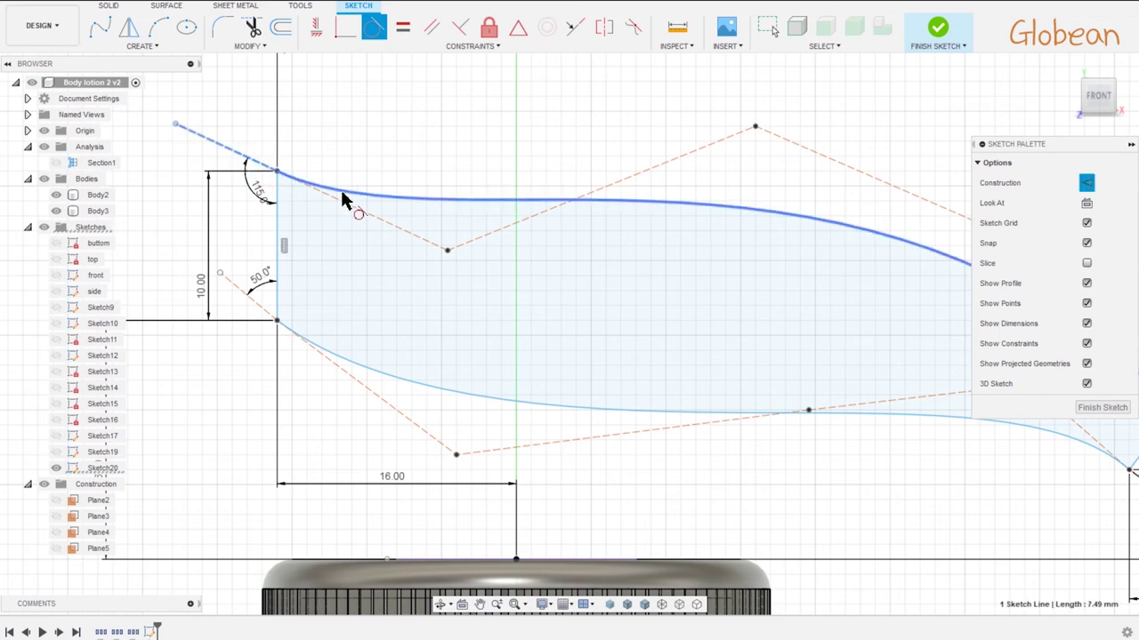
pyautogui.scroll(-1, 703, 392)
pyautogui.moveTo(745, 410); pyautogui.dragTo(706, 369, button='middle')
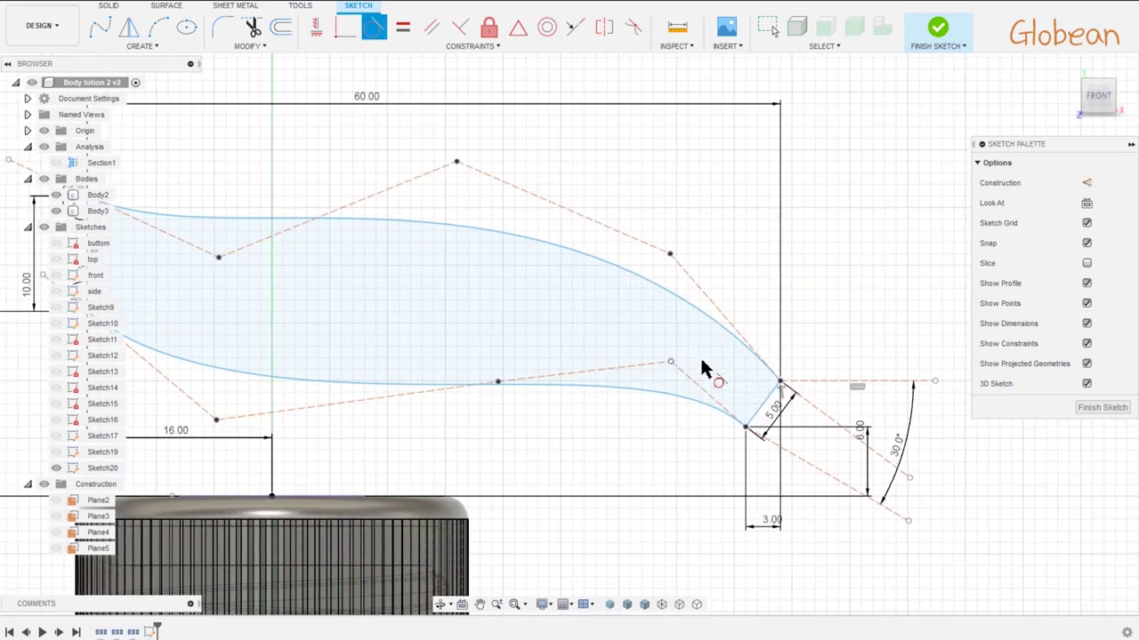
pyautogui.moveTo(732, 338); pyautogui.dragTo(745, 432)
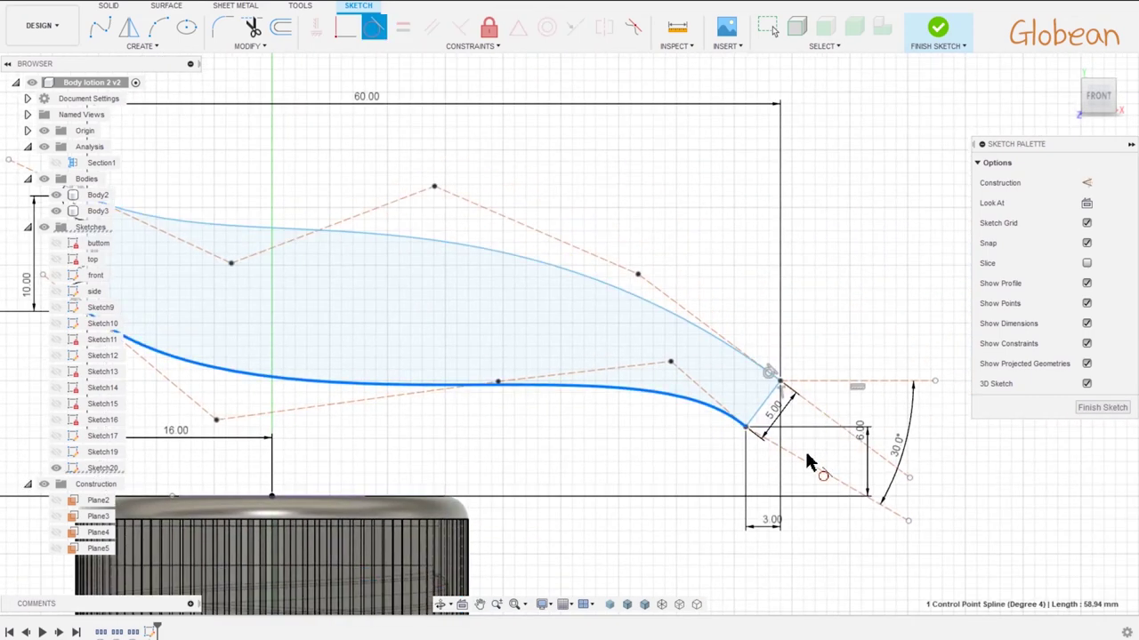
pyautogui.scroll(-3, 507, 394)
pyautogui.scroll(1, 465, 348)
pyautogui.scroll(-1, 471, 345)
pyautogui.scroll(1, 480, 338)
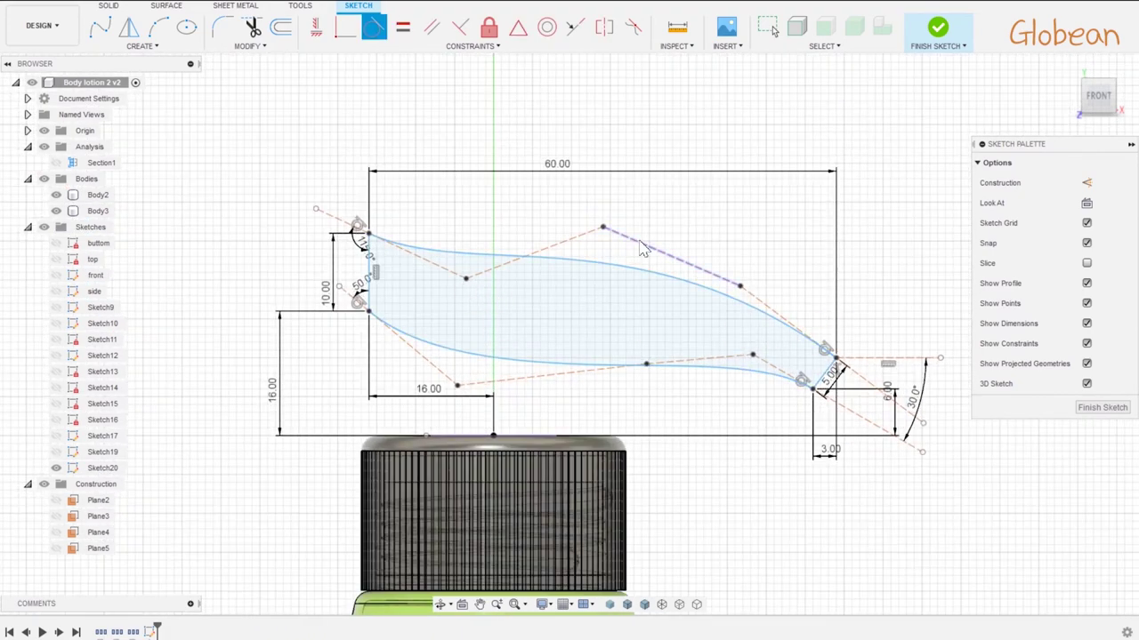
pyautogui.moveTo(603, 226); pyautogui.dragTo(594, 225)
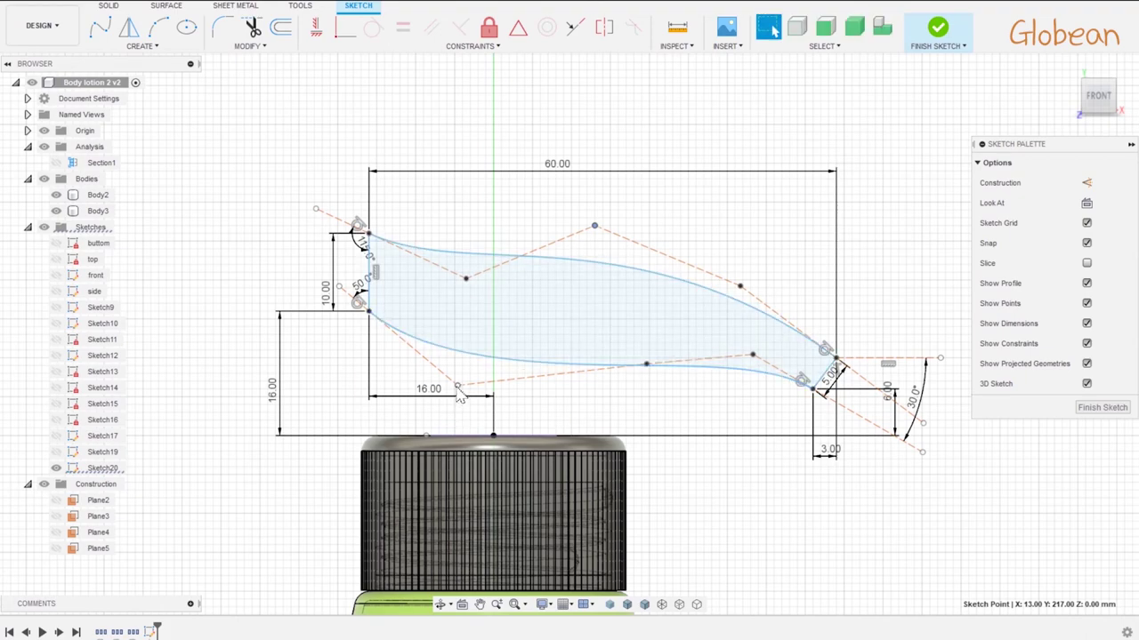
# - Finish the nozzle profile sketch and start a new sketch on the cap's top face
pyautogui.click(937, 29)
pyautogui.scroll(-4, 848, 298)
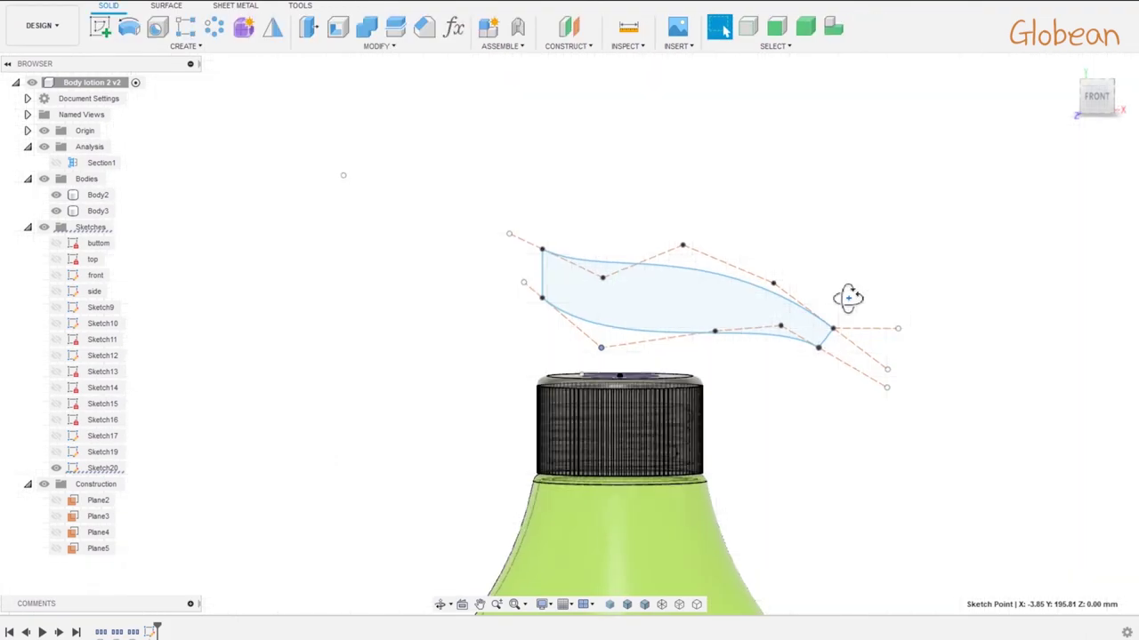
pyautogui.keyDown('shift'); pyautogui.moveTo(848, 298); pyautogui.dragTo(782, 382, button='middle'); pyautogui.keyUp('shift')
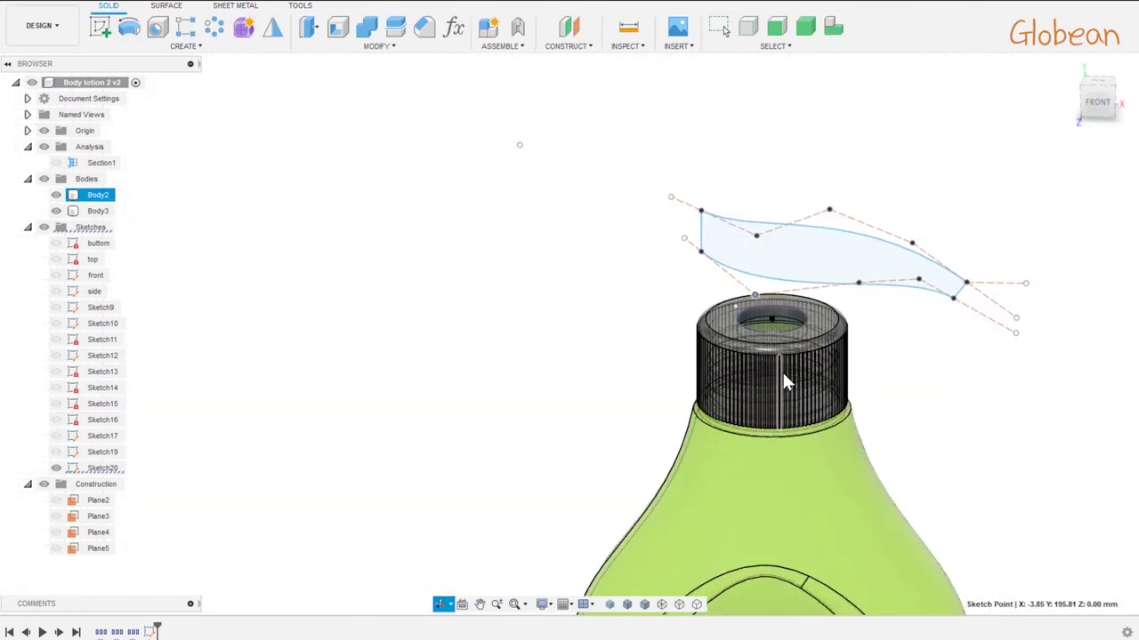
pyautogui.click(770, 322)
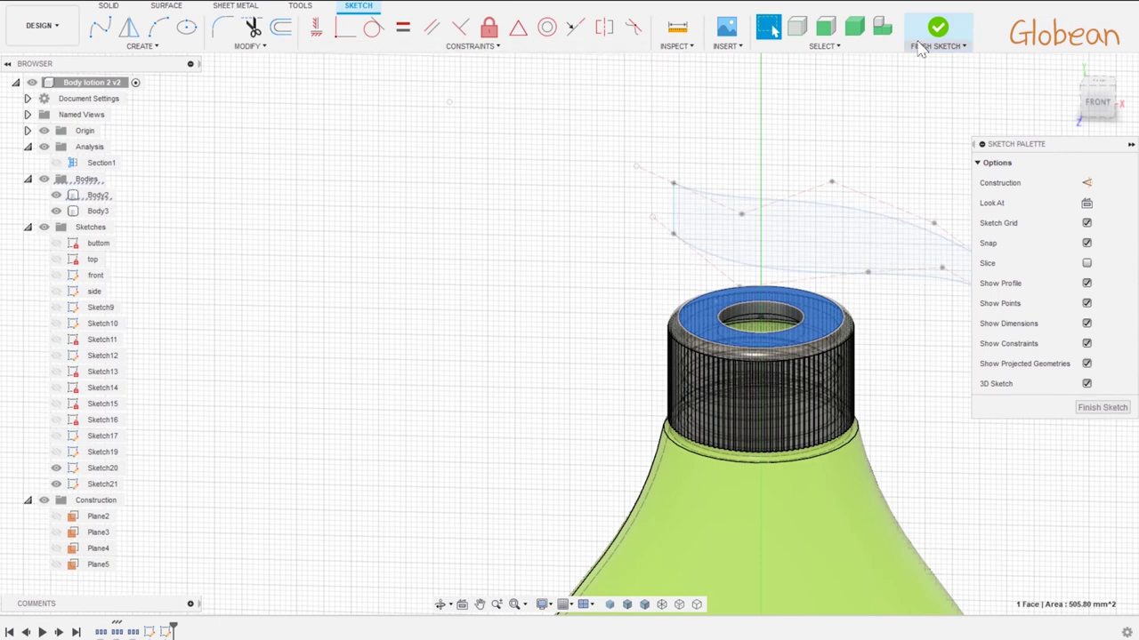
pyautogui.hotkey('ctrl', 'z')
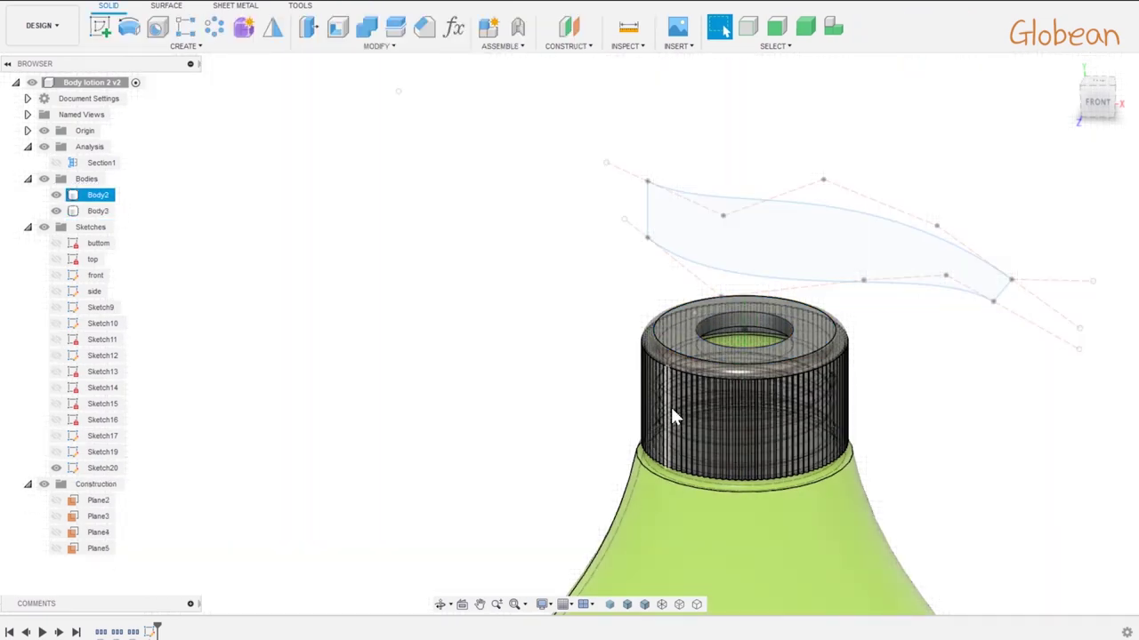
pyautogui.click(721, 331)
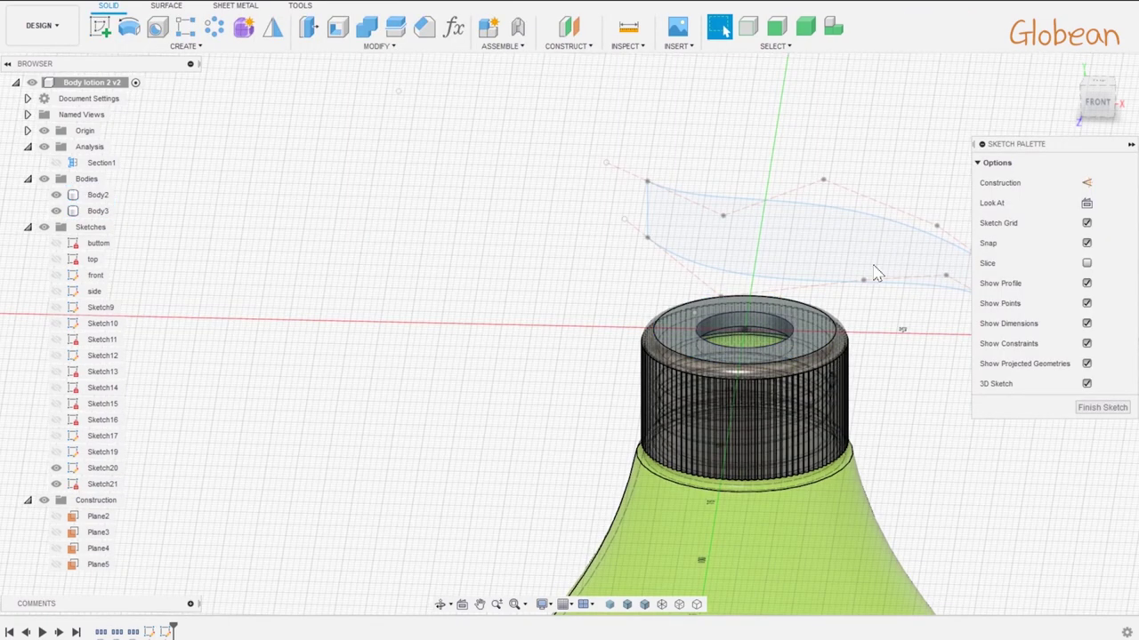
pyautogui.click(1097, 101)
# - Project the nozzle curve into the sketch and place a circle on the cap top
pyautogui.press('p')
pyautogui.click(667, 272)
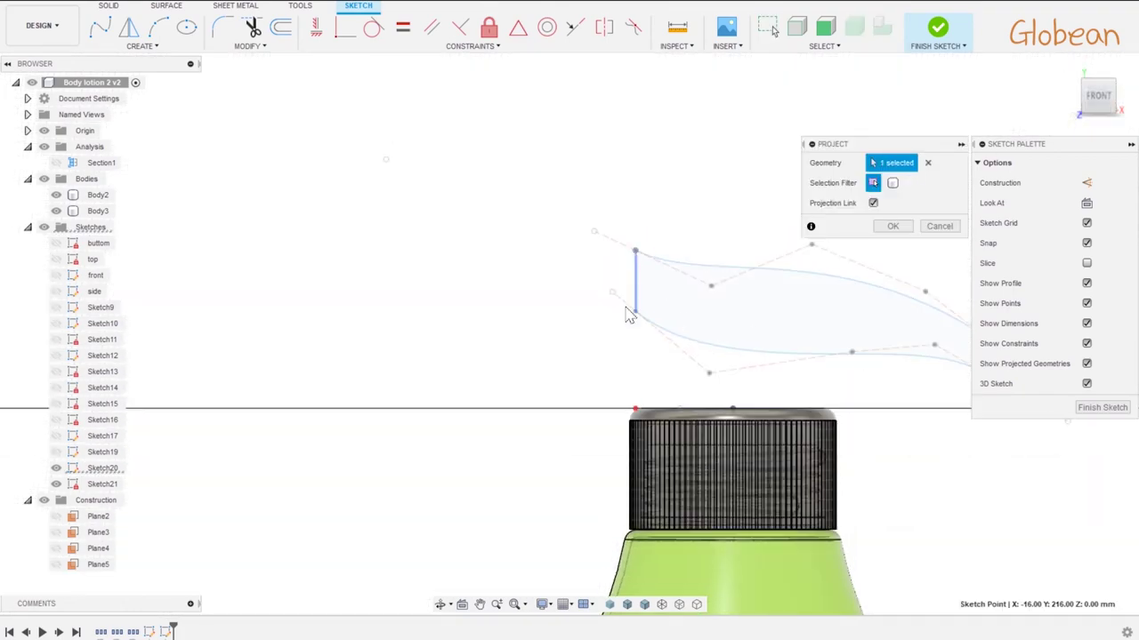
pyautogui.keyDown('shift'); pyautogui.moveTo(668, 272); pyautogui.dragTo(481, 355, button='middle'); pyautogui.keyUp('shift')
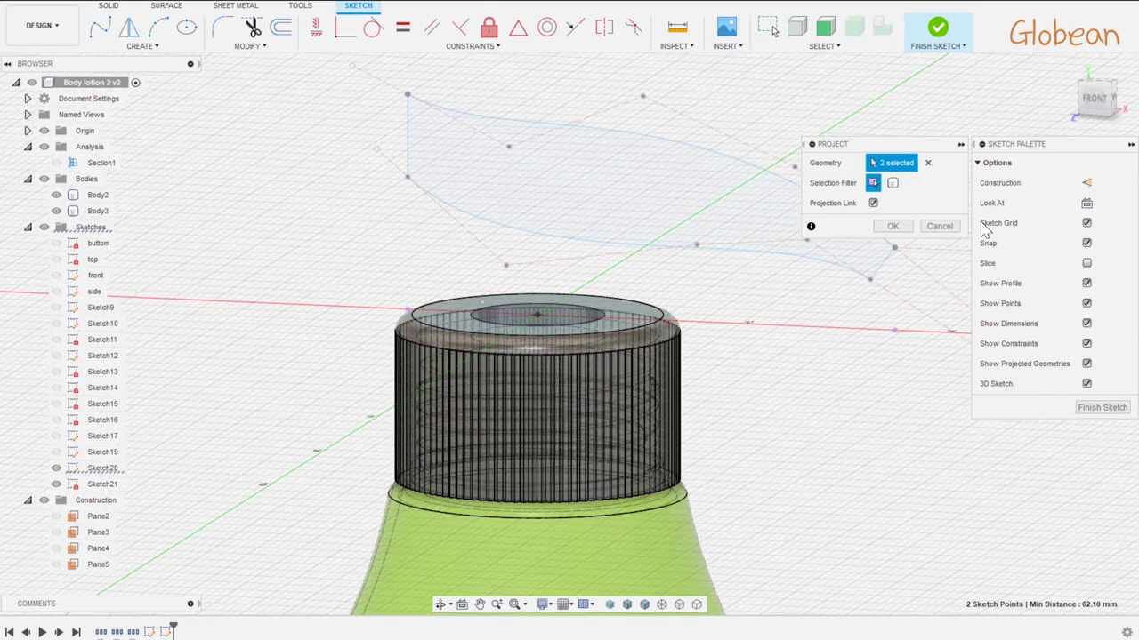
pyautogui.press('Return')
pyautogui.press('c')
pyautogui.click(537, 317)
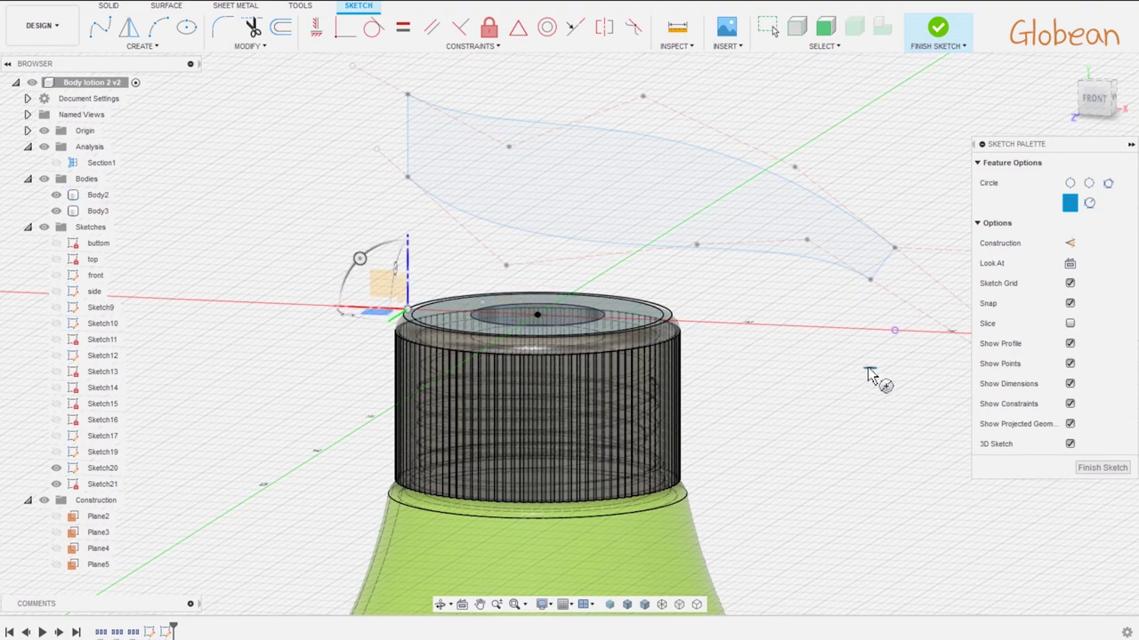
pyautogui.click(1070, 263)
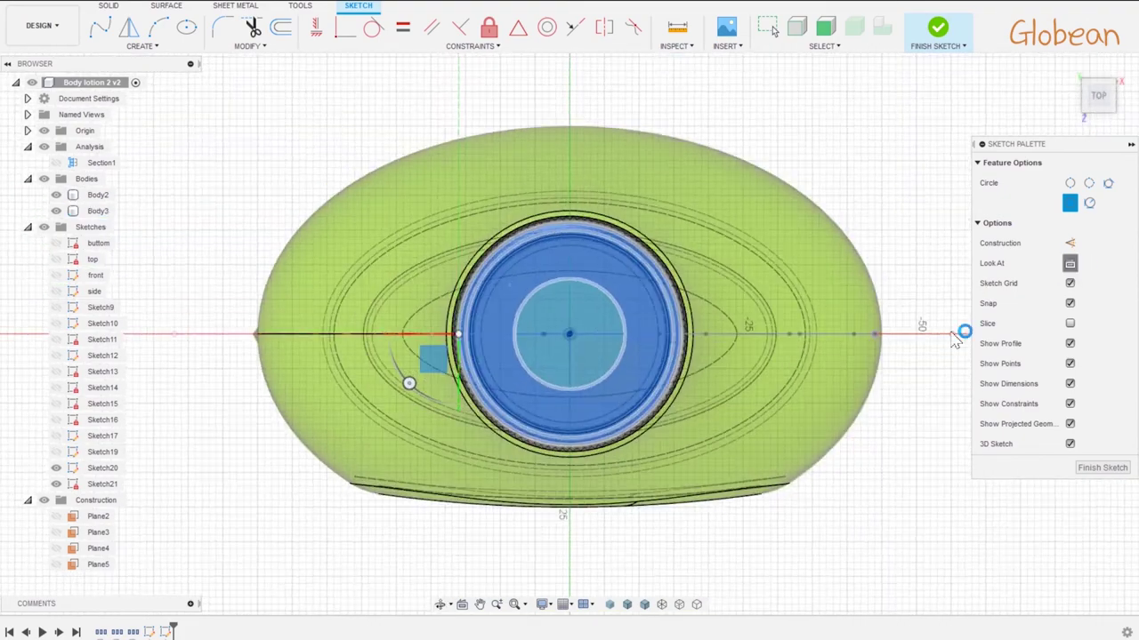
pyautogui.press('Escape')
# - Dimension the vertical line to 10 mm and snap it onto the body's right edge
pyautogui.scroll(3, 795, 318)
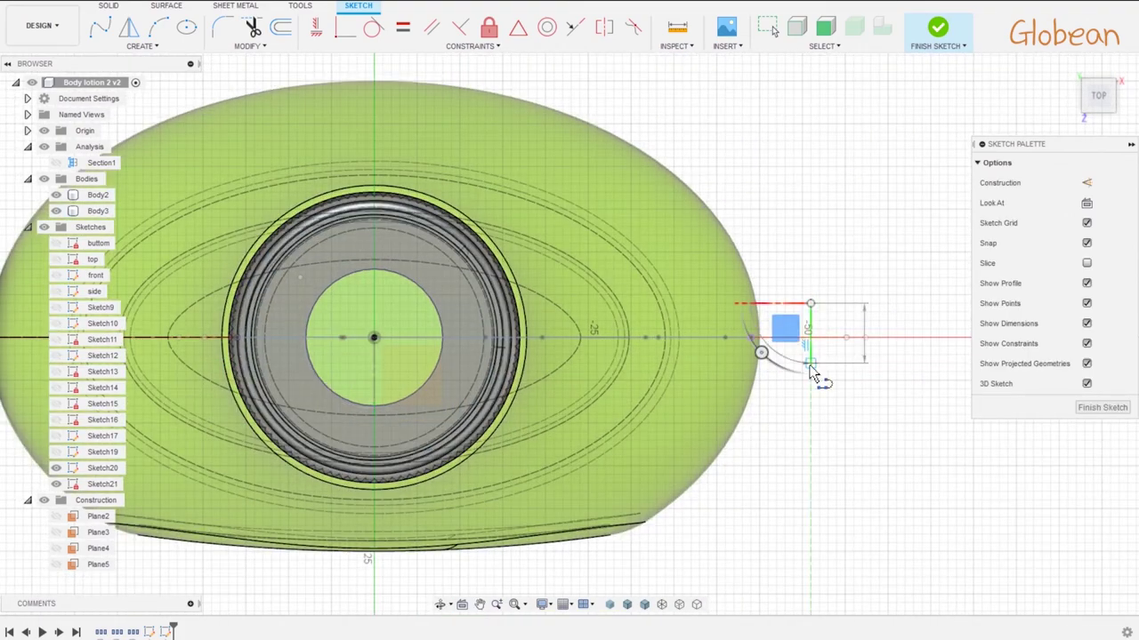
pyautogui.press('Escape')
pyautogui.press('d')
pyautogui.click(809, 333)
pyautogui.click(841, 347)
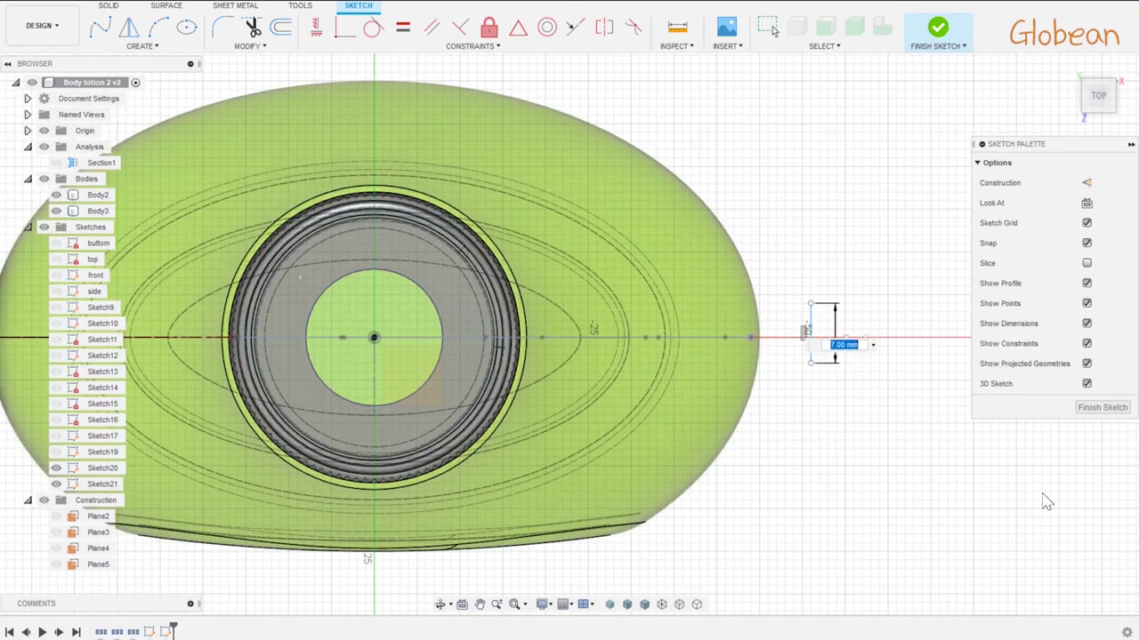
pyautogui.write('10')
pyautogui.press('Return')
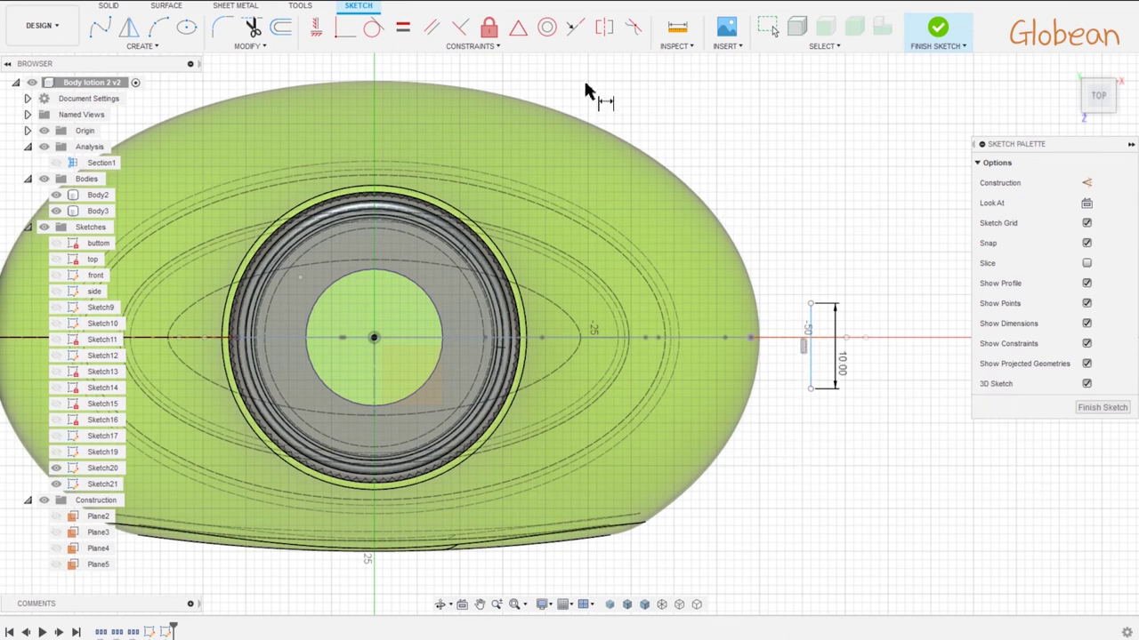
pyautogui.click(811, 351)
pyautogui.click(761, 346)
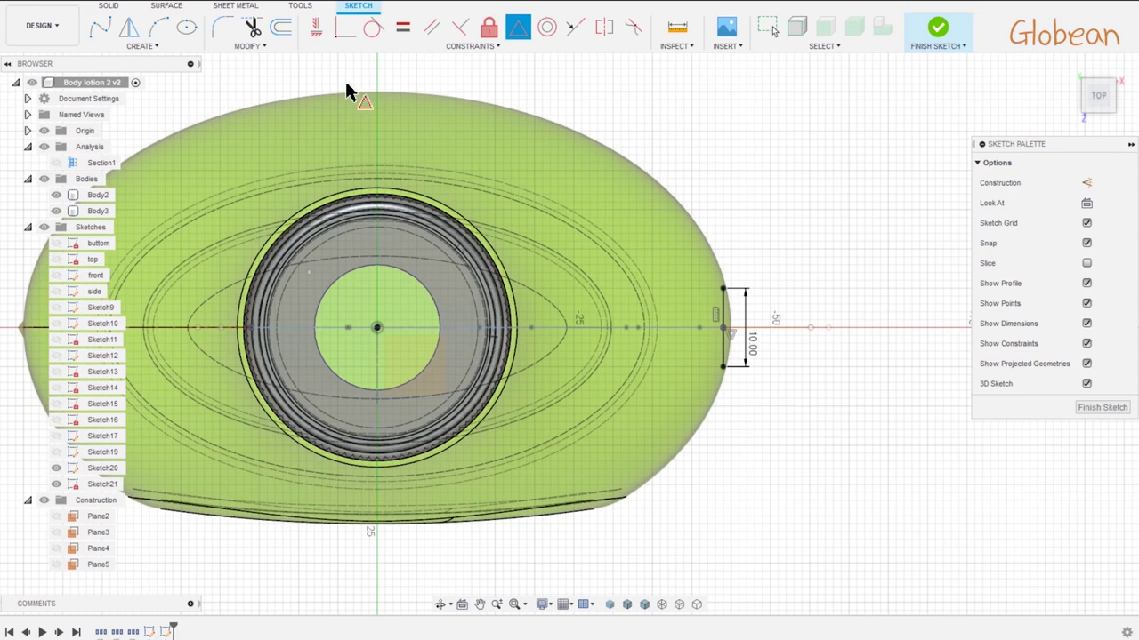
pyautogui.press('Escape')
# - Make the arc concentric with the cap rim
pyautogui.scroll(-3, 564, 305)
pyautogui.scroll(3, 569, 356)
pyautogui.scroll(2, 640, 262)
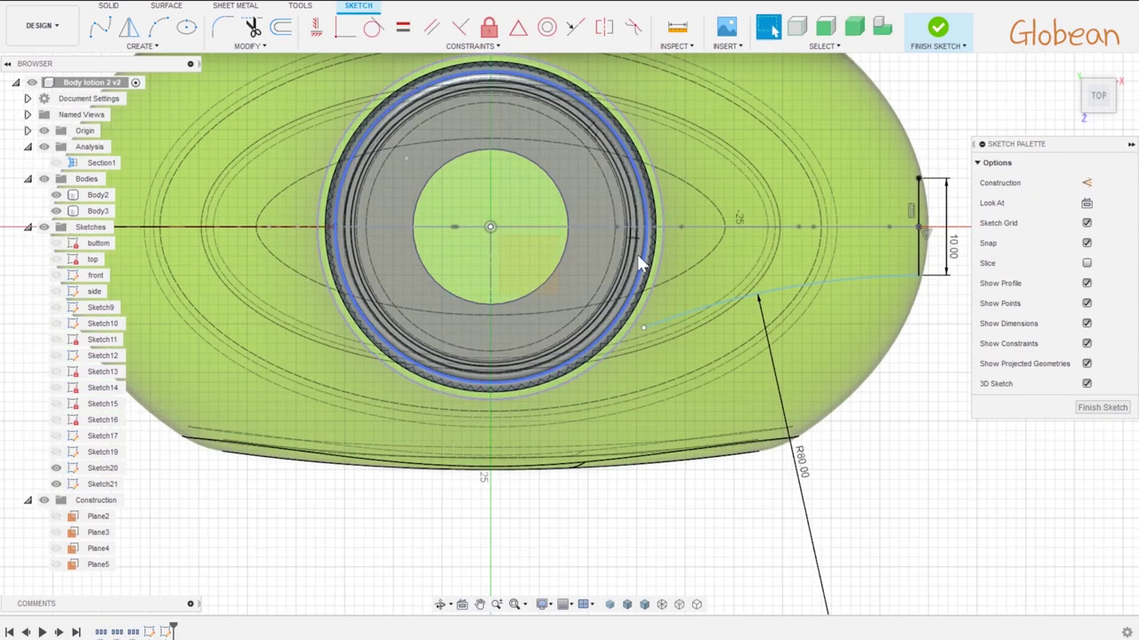
pyautogui.moveTo(311, 228)
pyautogui.keyDown('shift'); pyautogui.mouseDown(button='middle')
pyautogui.moveTo(375, 195)
pyautogui.moveTo(376, 252)
pyautogui.mouseUp(button='middle'); pyautogui.keyUp('shift')
pyautogui.scroll(3, 377, 252)
pyautogui.click(374, 27)
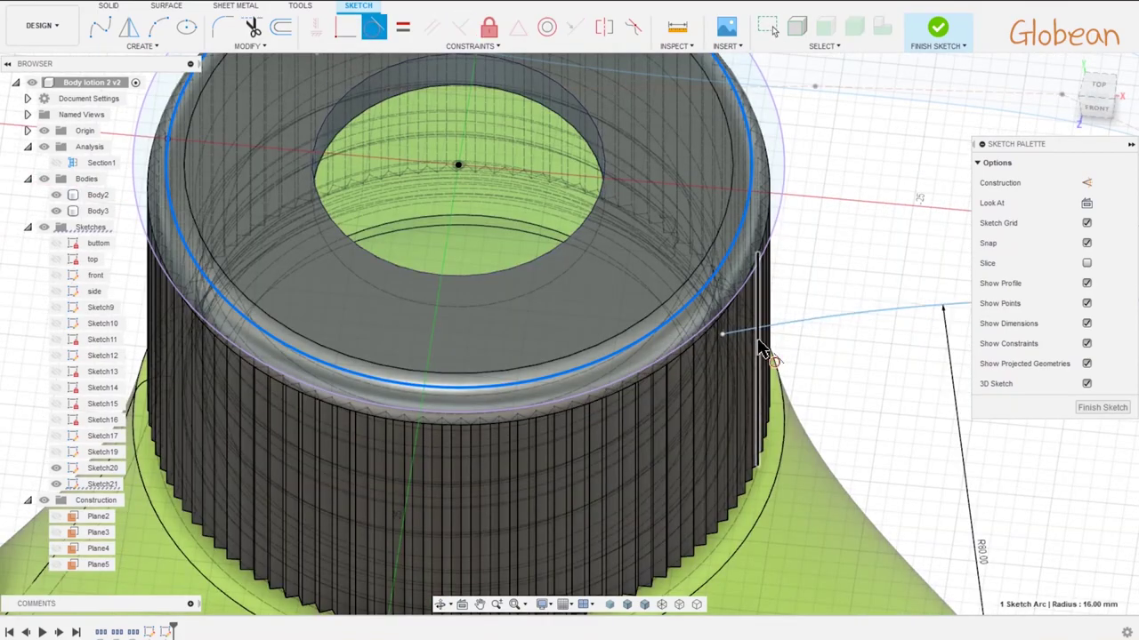
pyautogui.scroll(2, 650, 267)
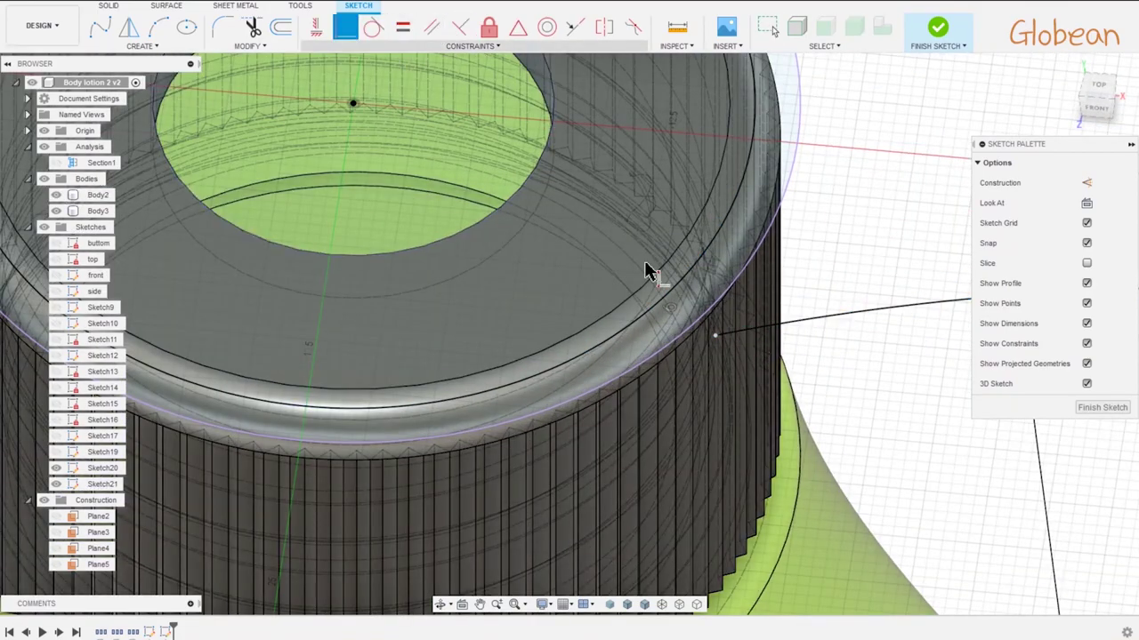
pyautogui.scroll(-5, 641, 326)
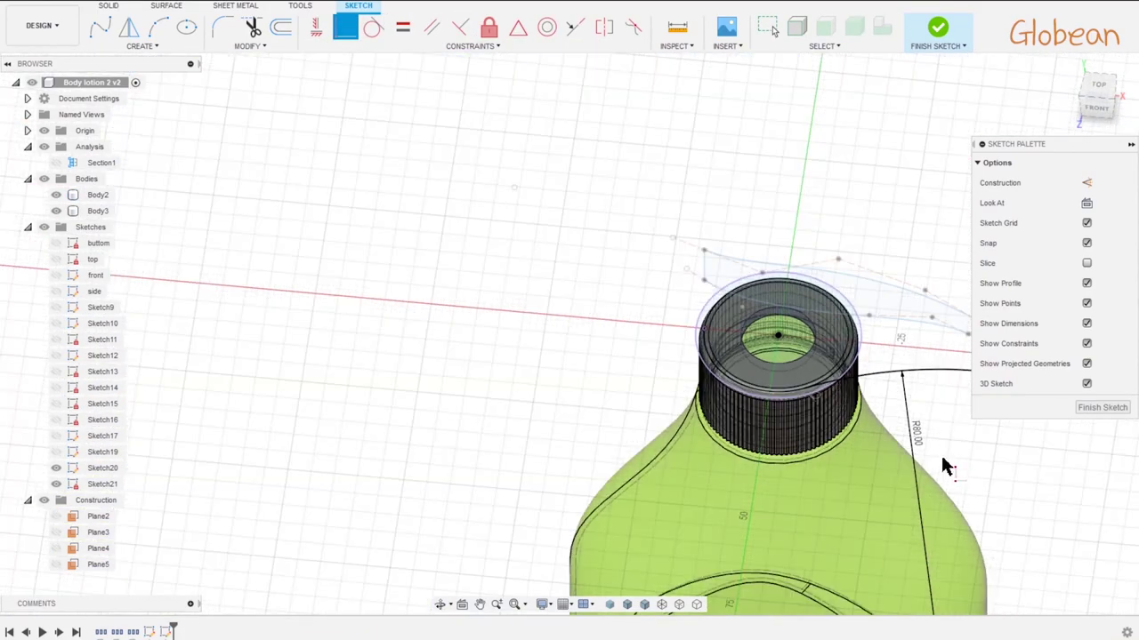
pyautogui.keyDown('shift'); pyautogui.moveTo(946, 465); pyautogui.dragTo(1004, 255, button='middle'); pyautogui.keyUp('shift')
pyautogui.click(1086, 204)
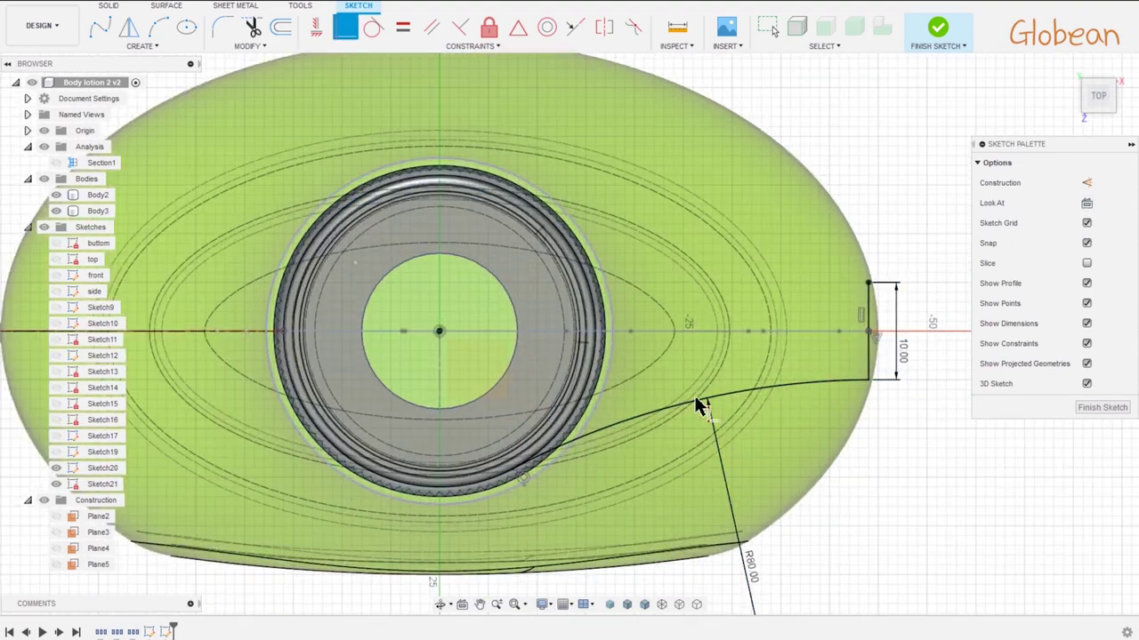
# - Mirror the R80 arc across the centre line and finish the sketch
pyautogui.click(129, 28)
pyautogui.click(761, 389)
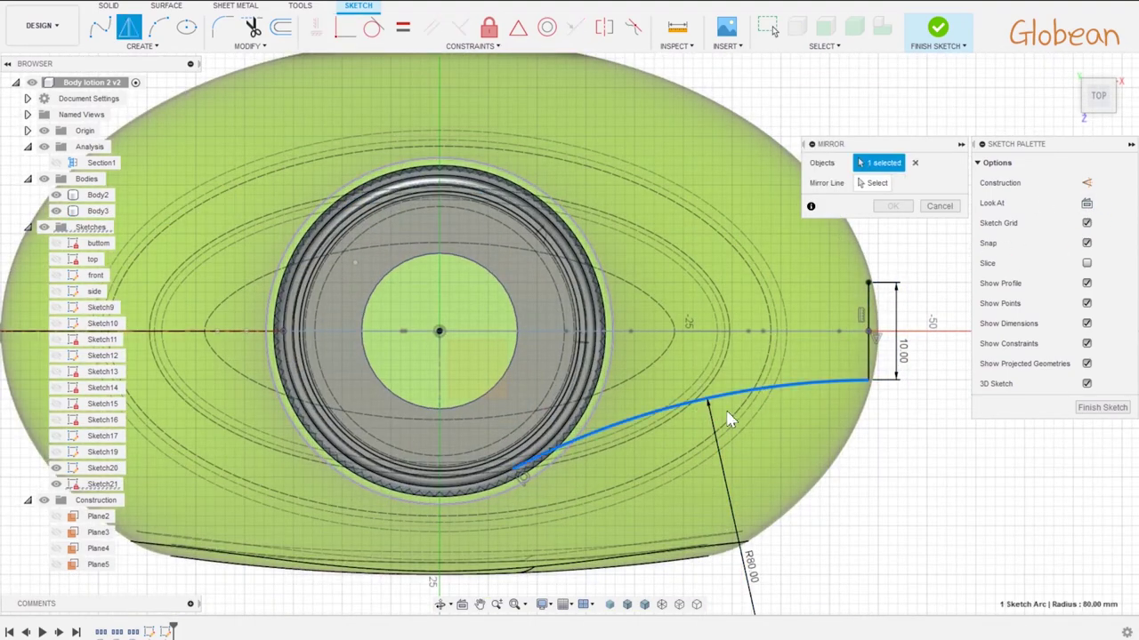
pyautogui.click(877, 184)
pyautogui.moveTo(878, 193)
pyautogui.keyDown('shift'); pyautogui.mouseDown(button='middle')
pyautogui.moveTo(522, 381)
pyautogui.moveTo(458, 349)
pyautogui.mouseUp(button='middle'); pyautogui.keyUp('shift')
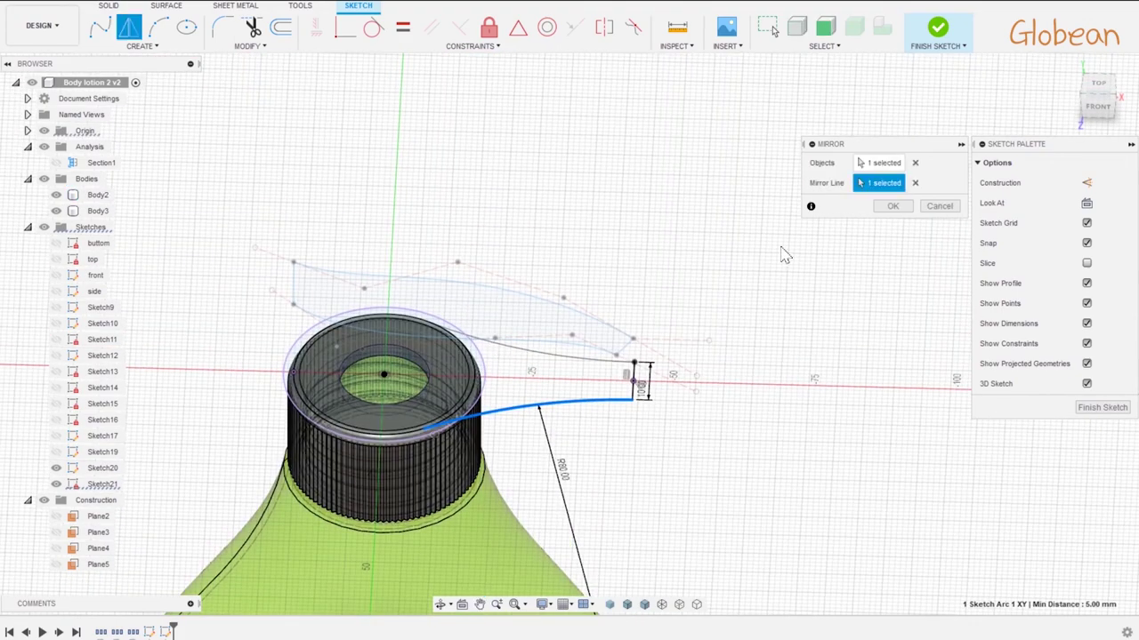
pyautogui.press('Escape')
pyautogui.click(1086, 202)
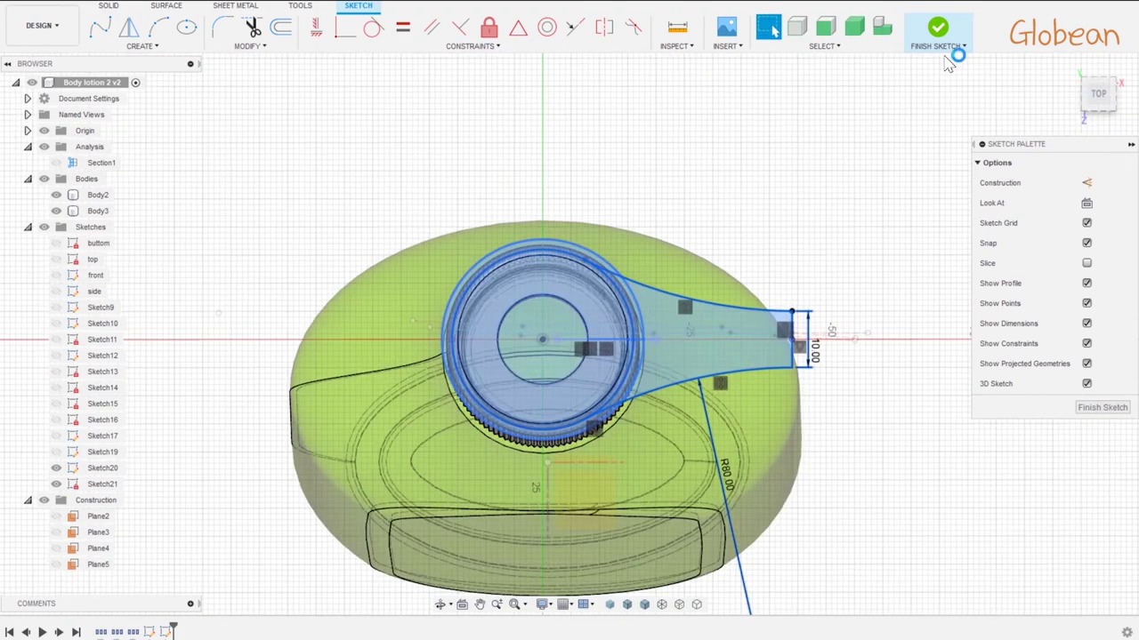
pyautogui.click(1102, 407)
# - Select the cap-top and spout profiles for extrusion
pyautogui.press('e')
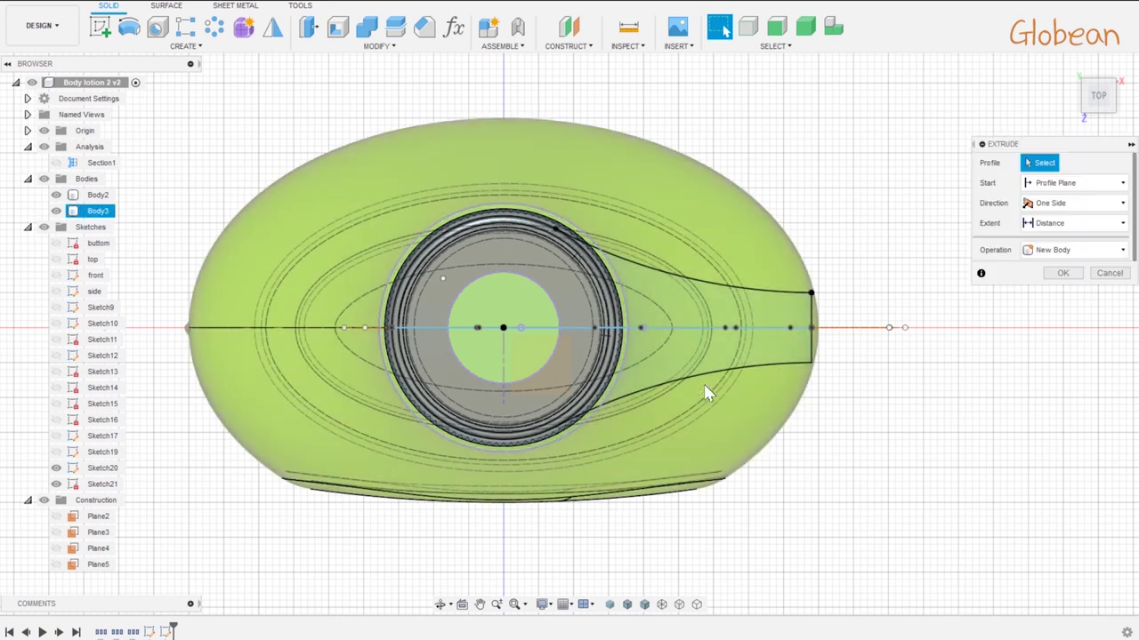
pyautogui.click(717, 311)
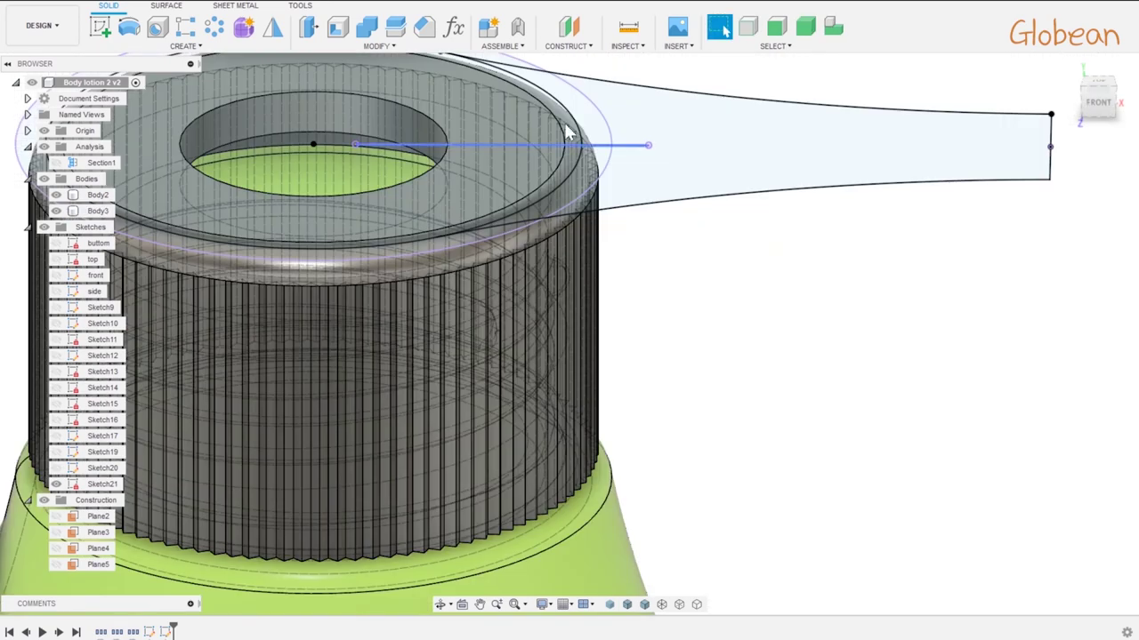
pyautogui.click(556, 156)
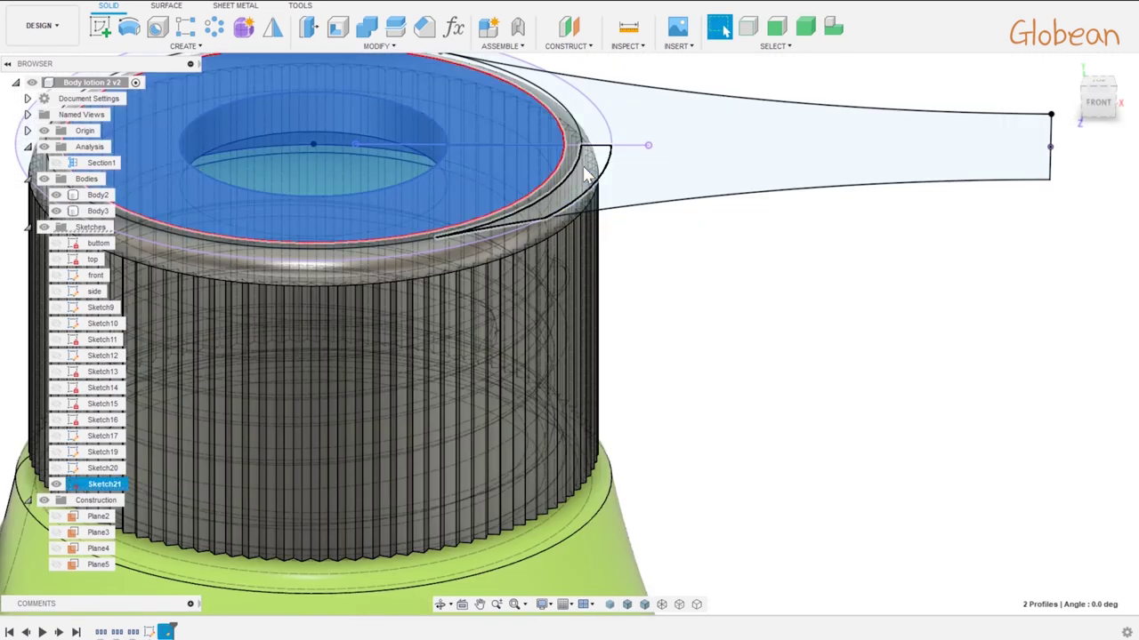
pyautogui.click(661, 184)
pyautogui.scroll(-3, 576, 146)
pyautogui.scroll(-2, 690, 151)
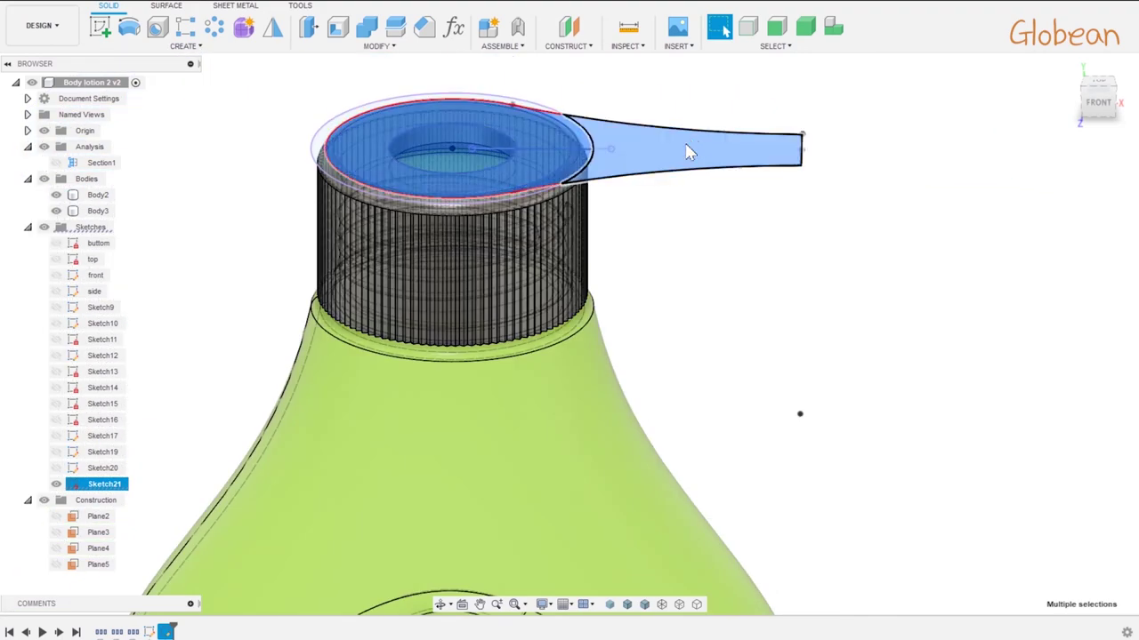
pyautogui.press('e')
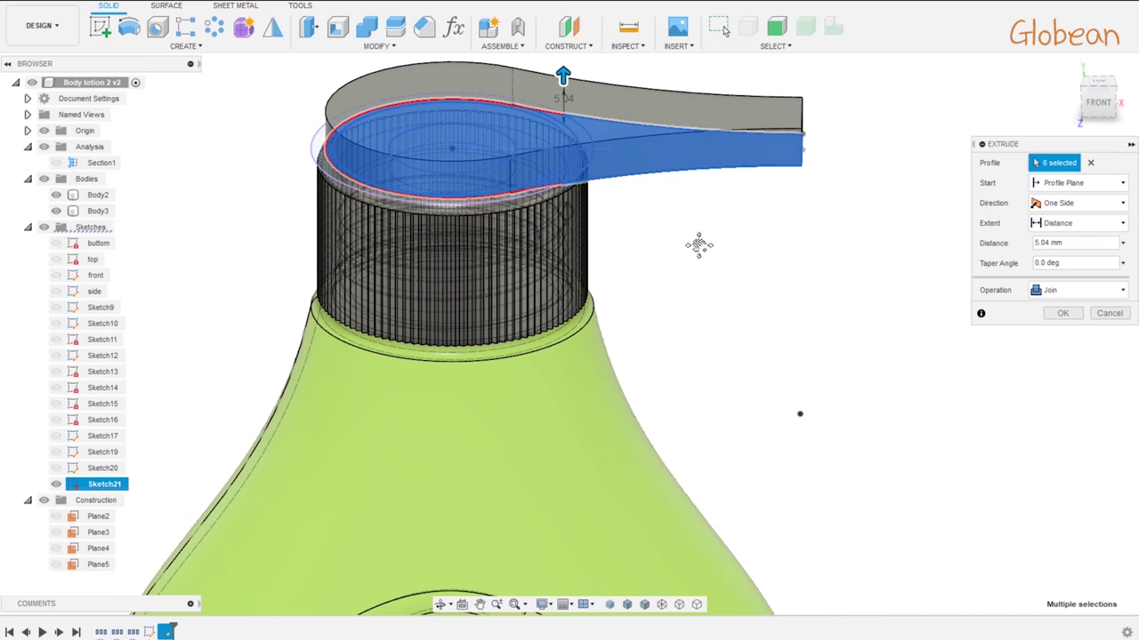
# - Extrude the selected profiles 32.64 mm upward as a new body, Body7
pyautogui.moveTo(698, 245); pyautogui.dragTo(699, 365, button='middle')
pyautogui.moveTo(39, 246)
pyautogui.keyDown('shift'); pyautogui.mouseDown(button='middle')
pyautogui.moveTo(267, 246)
pyautogui.moveTo(478, 220)
pyautogui.mouseUp(button='middle'); pyautogui.keyUp('shift')
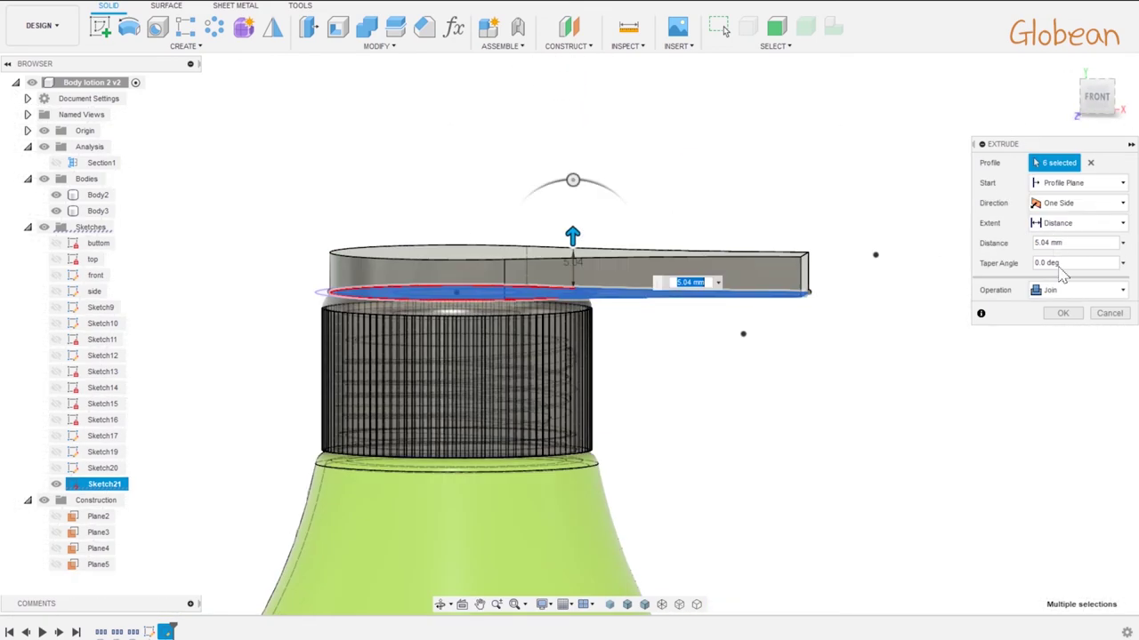
pyautogui.moveTo(571, 230); pyautogui.dragTo(572, 67)
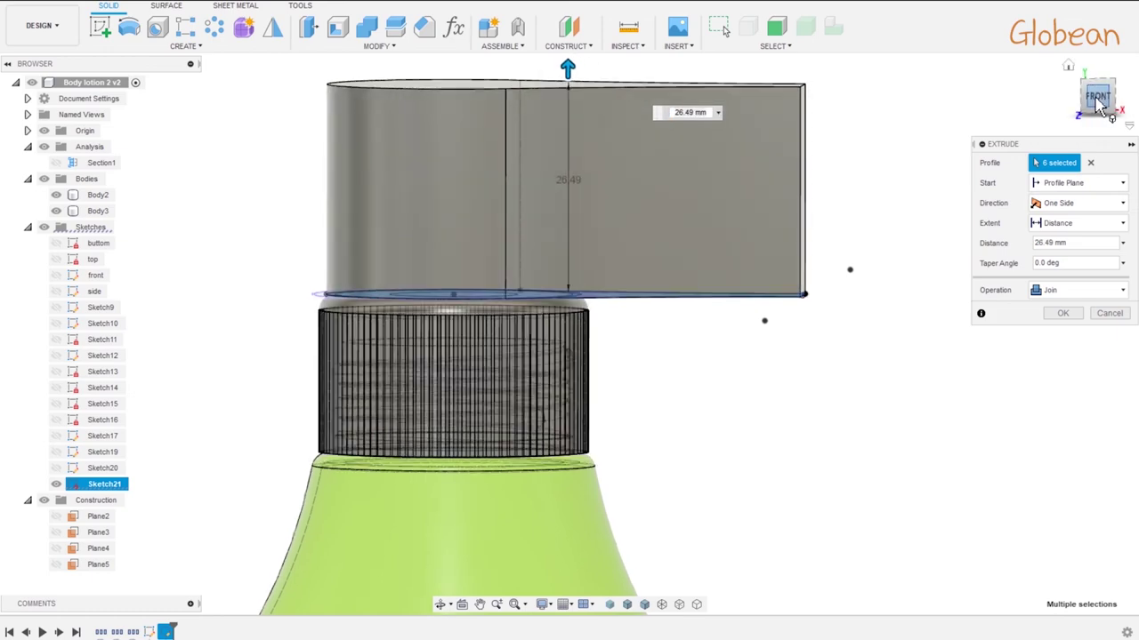
pyautogui.moveTo(669, 259)
pyautogui.mouseDown(button='middle')
pyautogui.moveTo(638, 370)
pyautogui.moveTo(660, 374)
pyautogui.mouseUp(button='middle')
pyautogui.moveTo(544, 203); pyautogui.dragTo(544, 156)
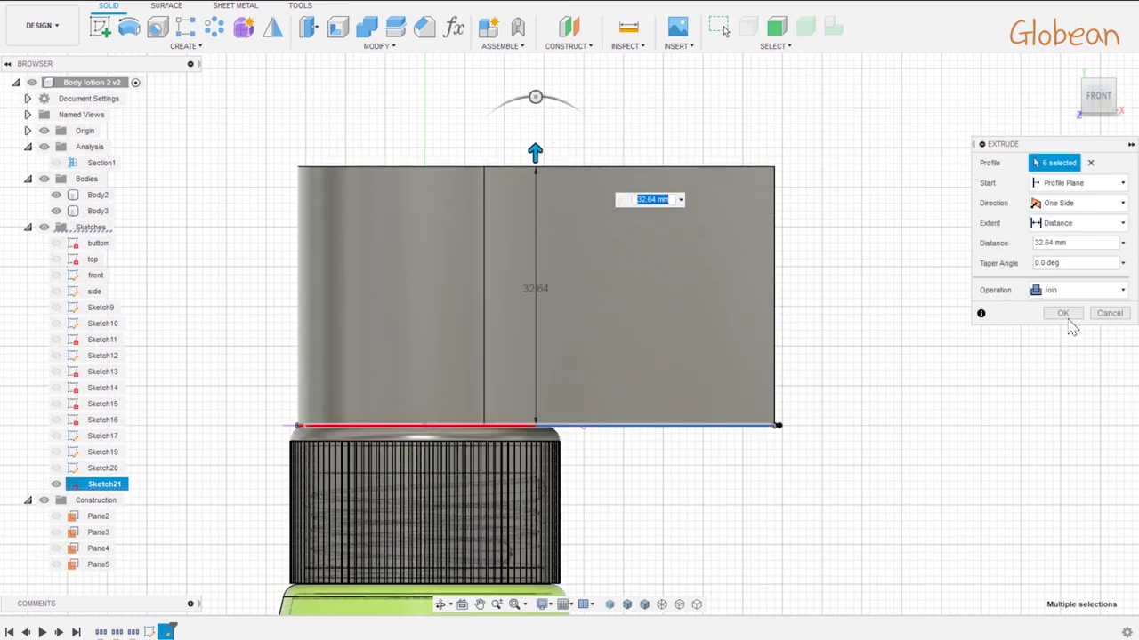
pyautogui.click(1076, 292)
pyautogui.click(1063, 353)
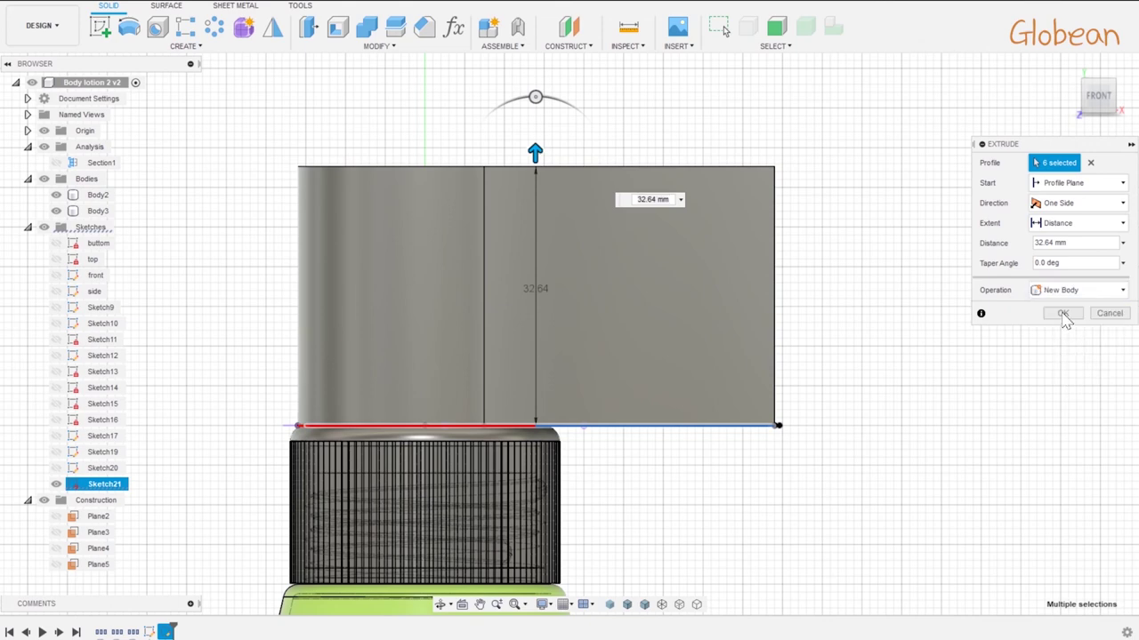
pyautogui.click(1064, 313)
pyautogui.click(55, 484)
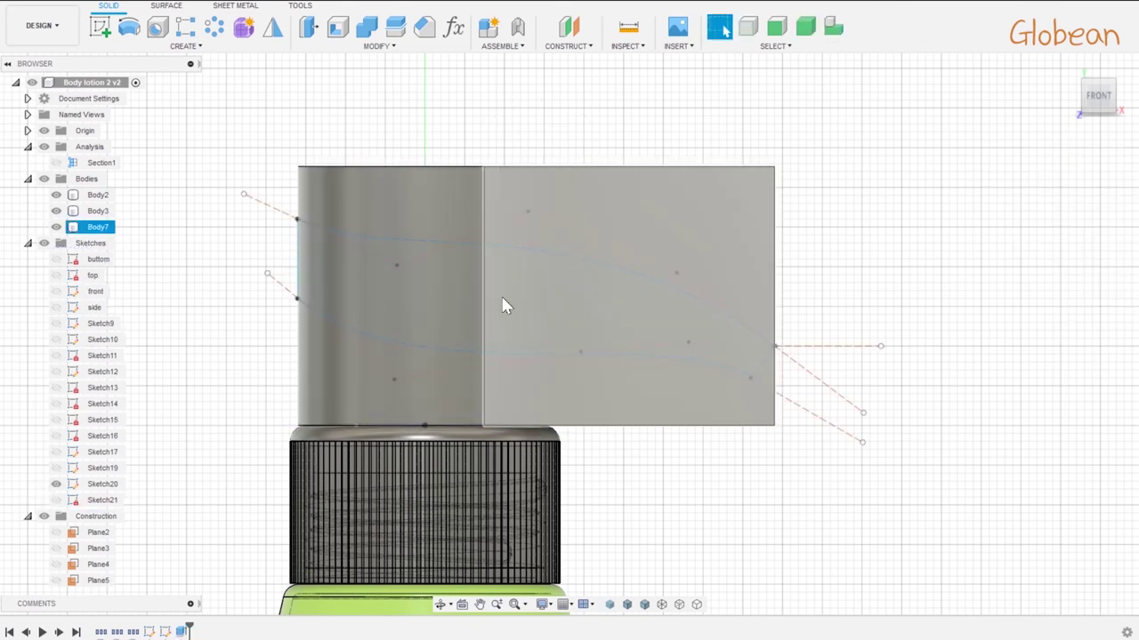
# - Extrude Sketch20's side profile symmetrically 19.56 mm, intersecting it with the block
pyautogui.press('e')
pyautogui.click(665, 297)
pyautogui.click(1078, 202)
pyautogui.click(1063, 253)
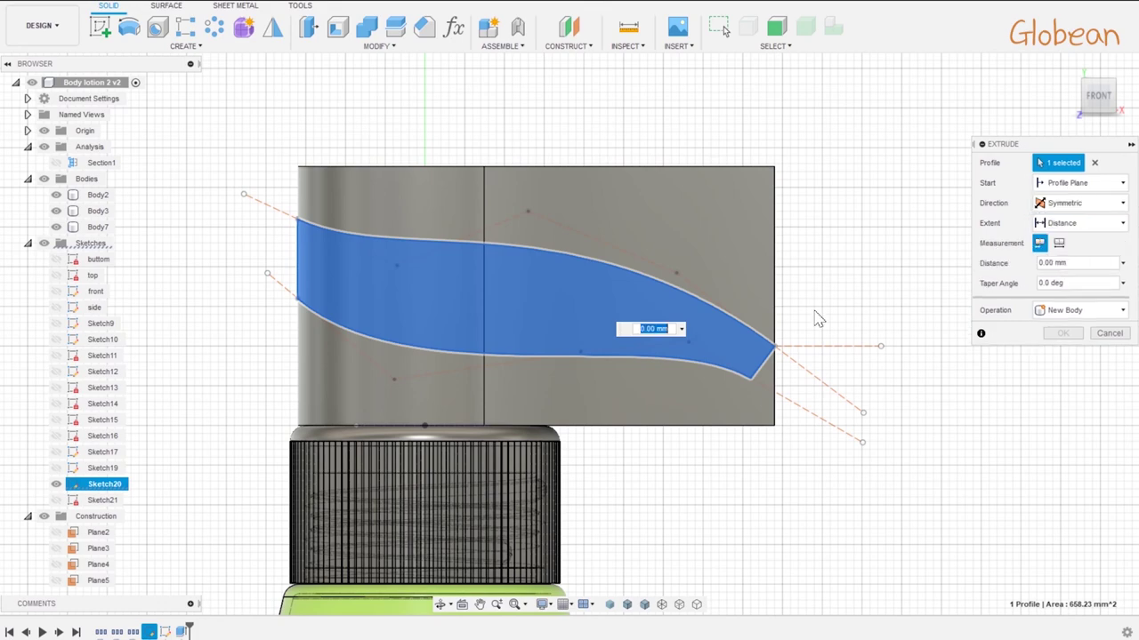
pyautogui.keyDown('shift'); pyautogui.moveTo(818, 318); pyautogui.dragTo(742, 241, button='middle'); pyautogui.keyUp('shift')
pyautogui.moveTo(742, 241); pyautogui.dragTo(627, 242)
pyautogui.click(1079, 309)
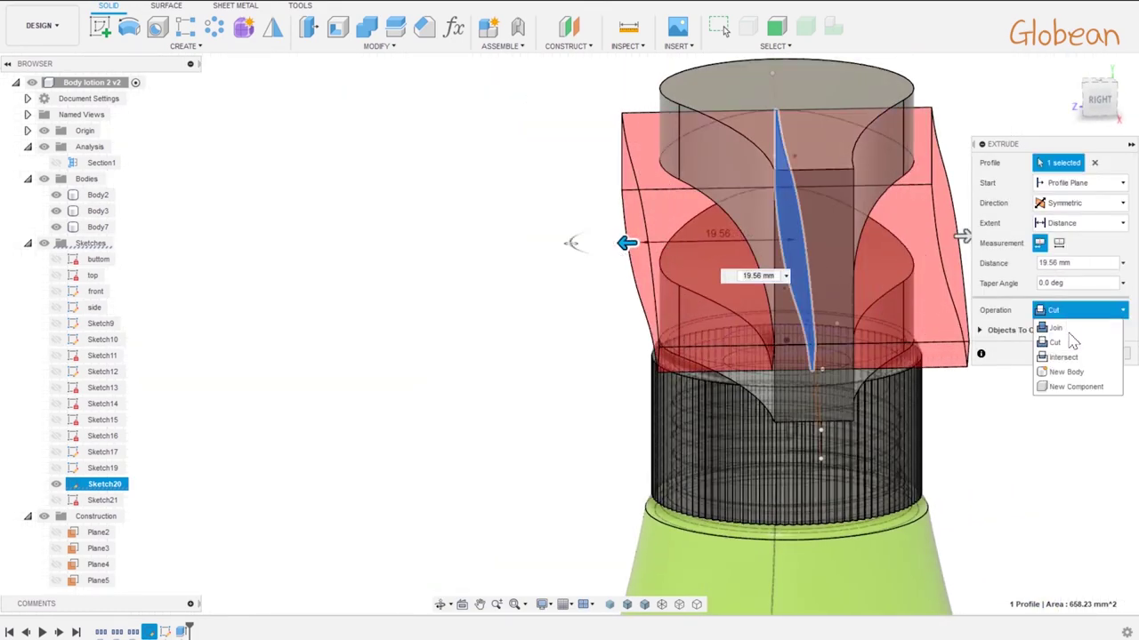
pyautogui.click(1064, 357)
pyautogui.keyDown('shift'); pyautogui.moveTo(941, 328); pyautogui.dragTo(869, 343, button='middle'); pyautogui.keyUp('shift')
pyautogui.click(1055, 353)
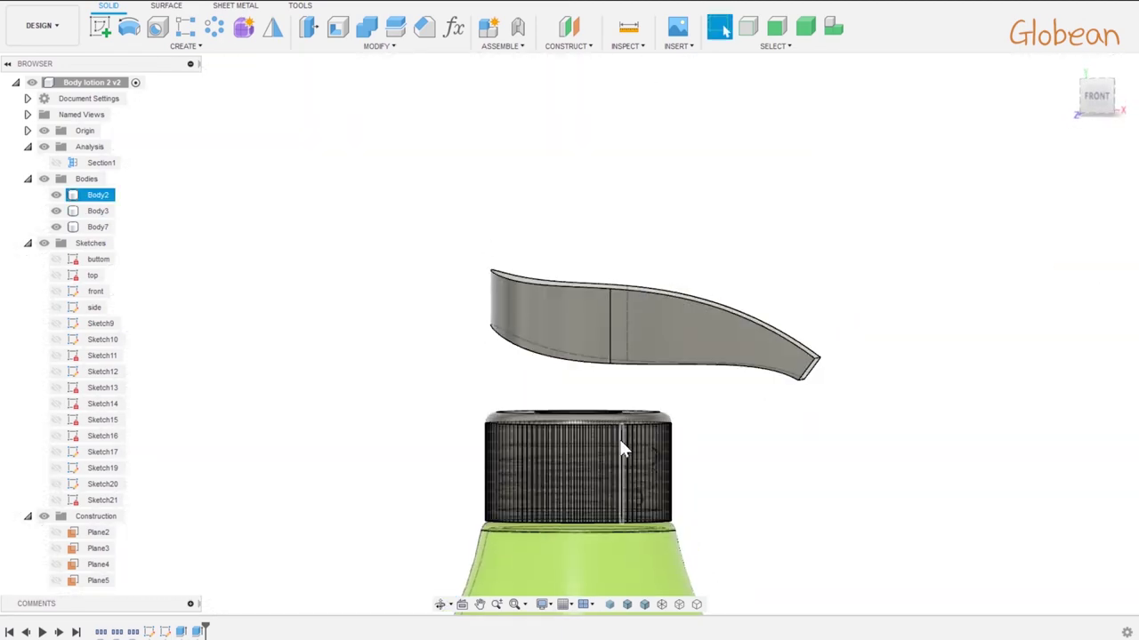
# - Fillet the pump head's edges at 2 mm
pyautogui.press('f')
pyautogui.click(762, 323)
pyautogui.write('2.5')
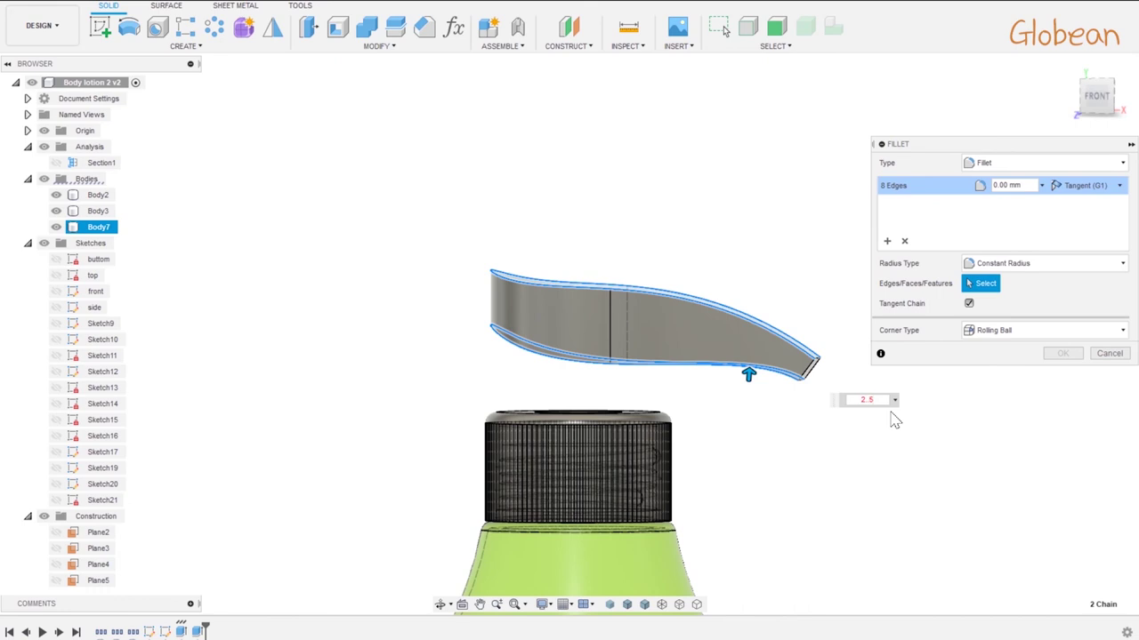
pyautogui.press('Return')
pyautogui.moveTo(893, 419)
pyautogui.keyDown('shift'); pyautogui.mouseDown(button='middle')
pyautogui.moveTo(760, 352)
pyautogui.moveTo(774, 464)
pyautogui.moveTo(780, 424)
pyautogui.mouseUp(button='middle'); pyautogui.keyUp('shift')
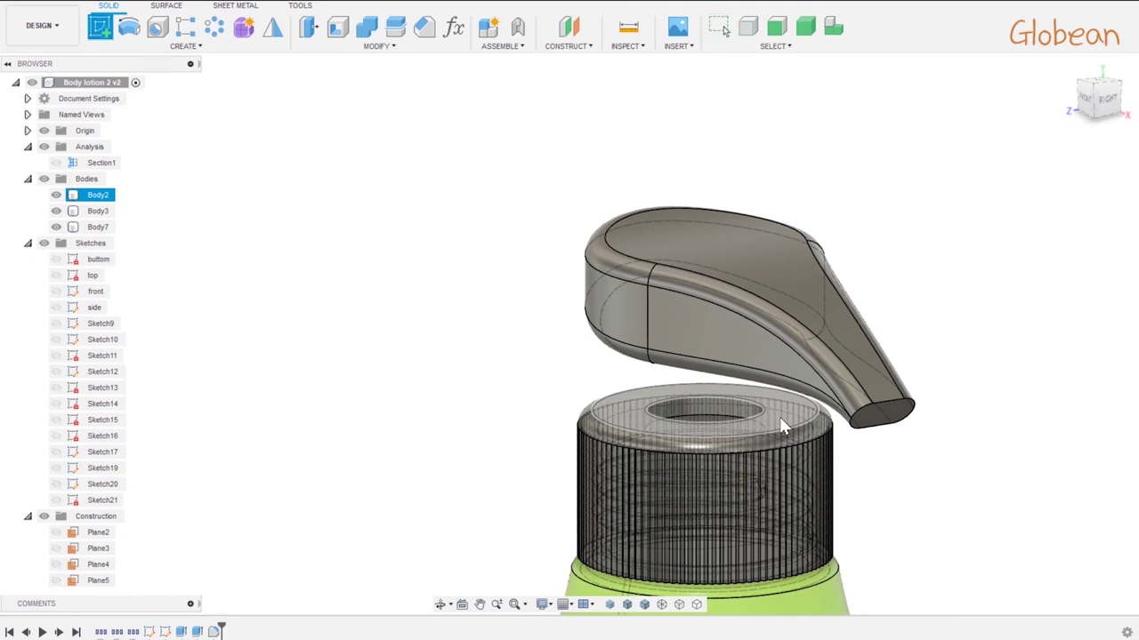
pyautogui.click(752, 422)
# - Offset the cap's inner circle -0.30 mm and extrude it To Object up into the pump head
pyautogui.press('o')
pyautogui.click(752, 421)
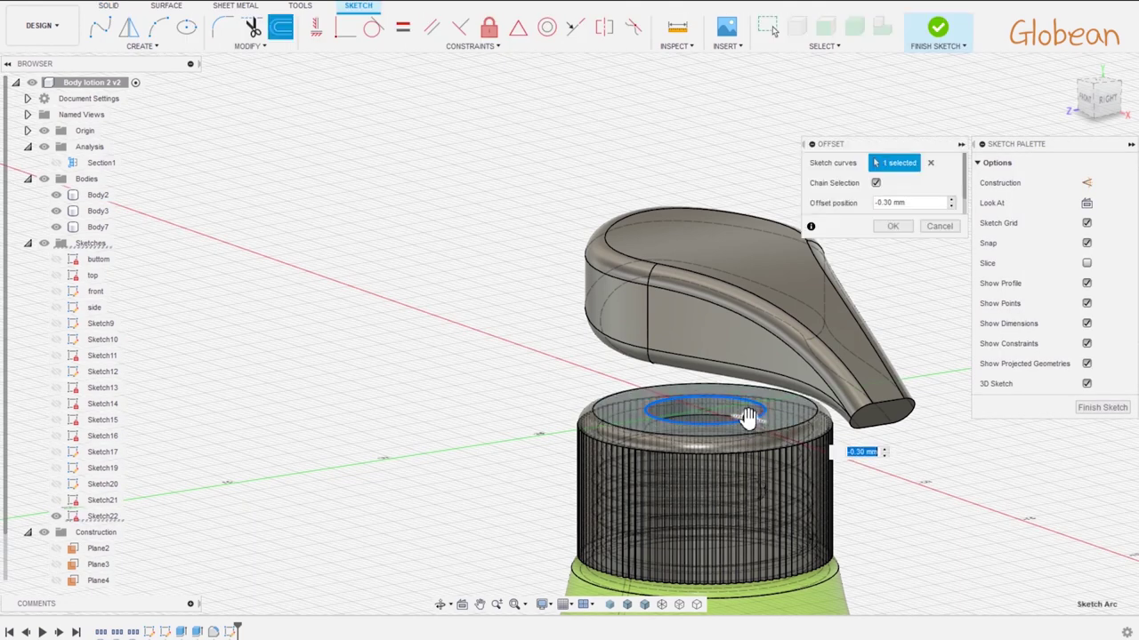
pyautogui.write('-')
pyautogui.press('Return')
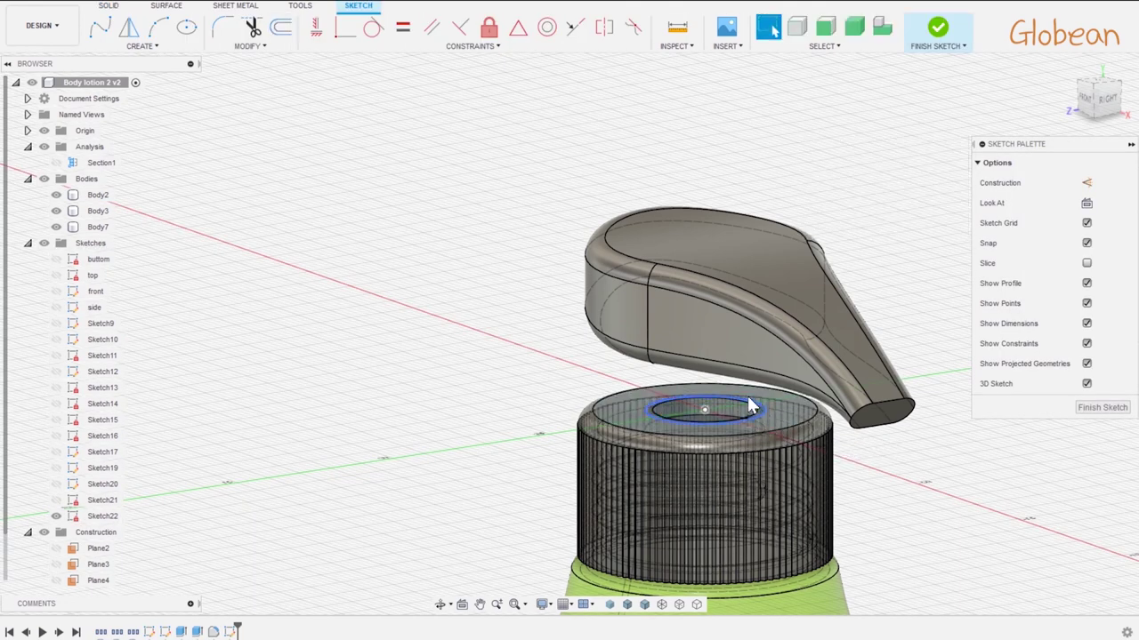
pyautogui.press('e')
pyautogui.click(702, 418)
pyautogui.moveTo(704, 400); pyautogui.dragTo(722, 361)
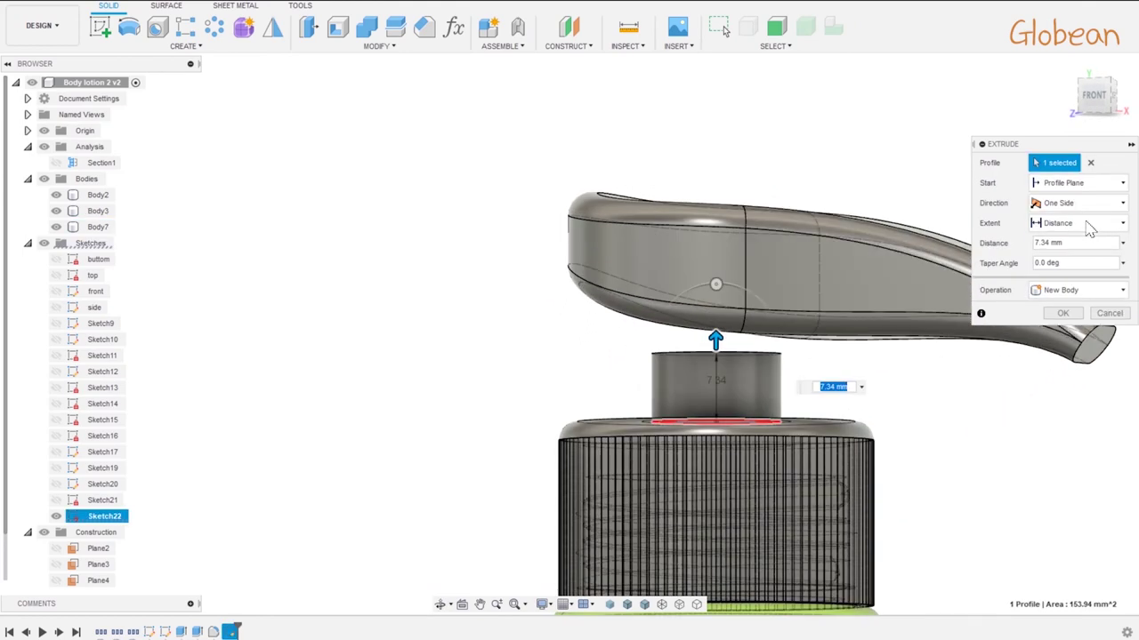
pyautogui.click(1060, 255)
pyautogui.click(817, 388)
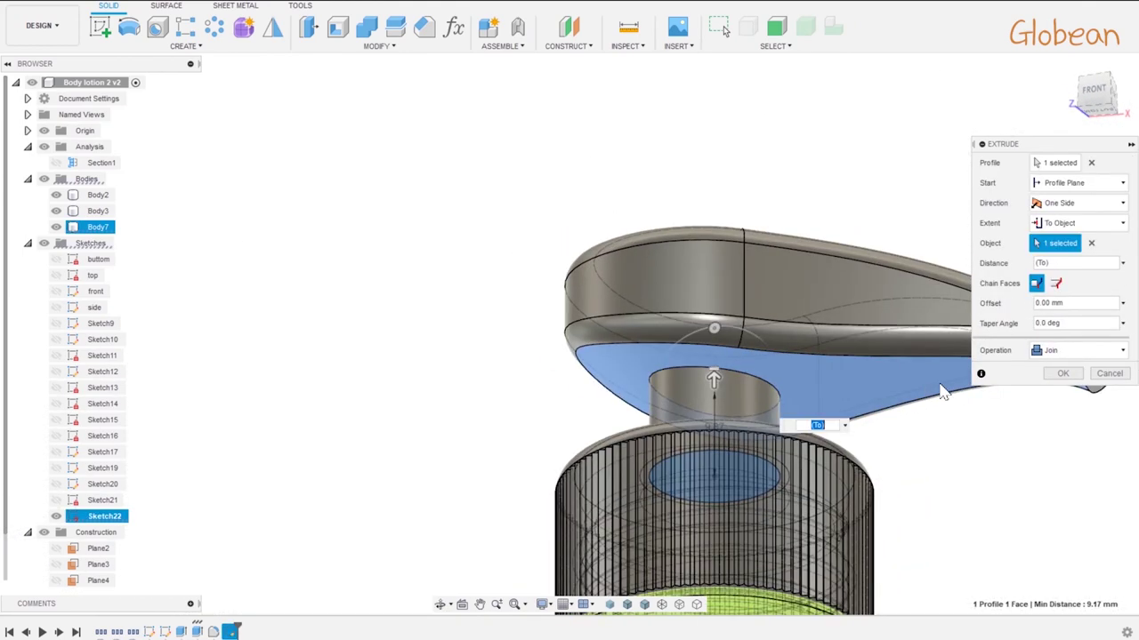
pyautogui.click(1064, 373)
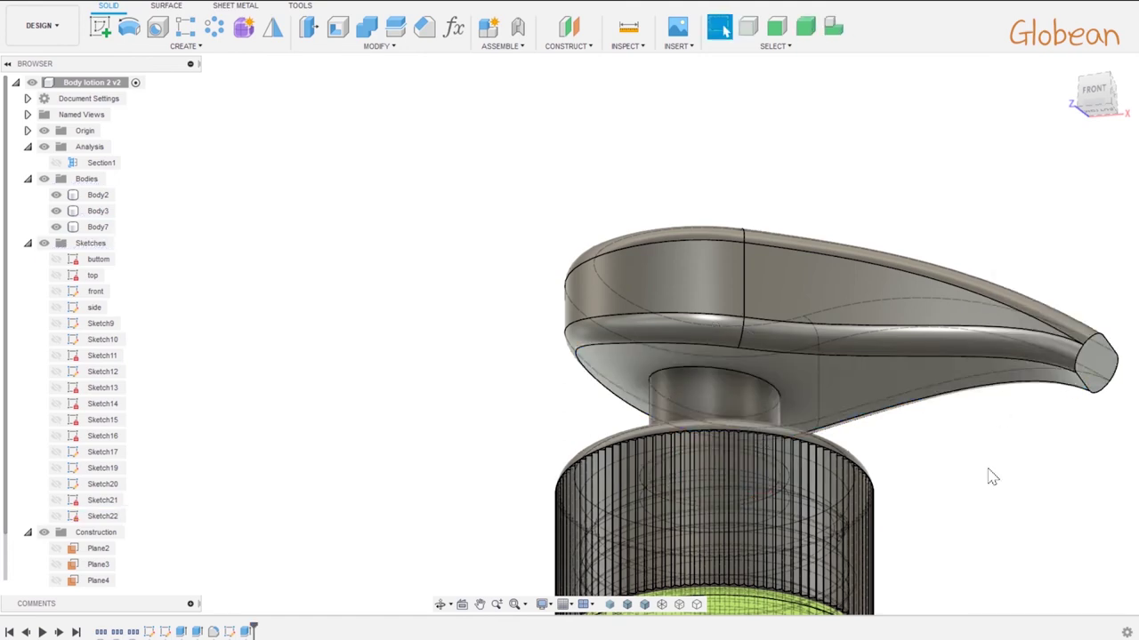
# - Shell the pump head, removing the nozzle end face to leave an opening
pyautogui.moveTo(993, 477)
pyautogui.keyDown('shift'); pyautogui.mouseDown(button='middle')
pyautogui.moveTo(948, 489)
pyautogui.moveTo(845, 373)
pyautogui.moveTo(969, 448)
pyautogui.moveTo(957, 391)
pyautogui.moveTo(978, 365)
pyautogui.mouseUp(button='middle'); pyautogui.keyUp('shift')
pyautogui.press('f')
pyautogui.click(838, 365)
pyautogui.press('Escape')
pyautogui.click(338, 28)
pyautogui.click(1023, 307)
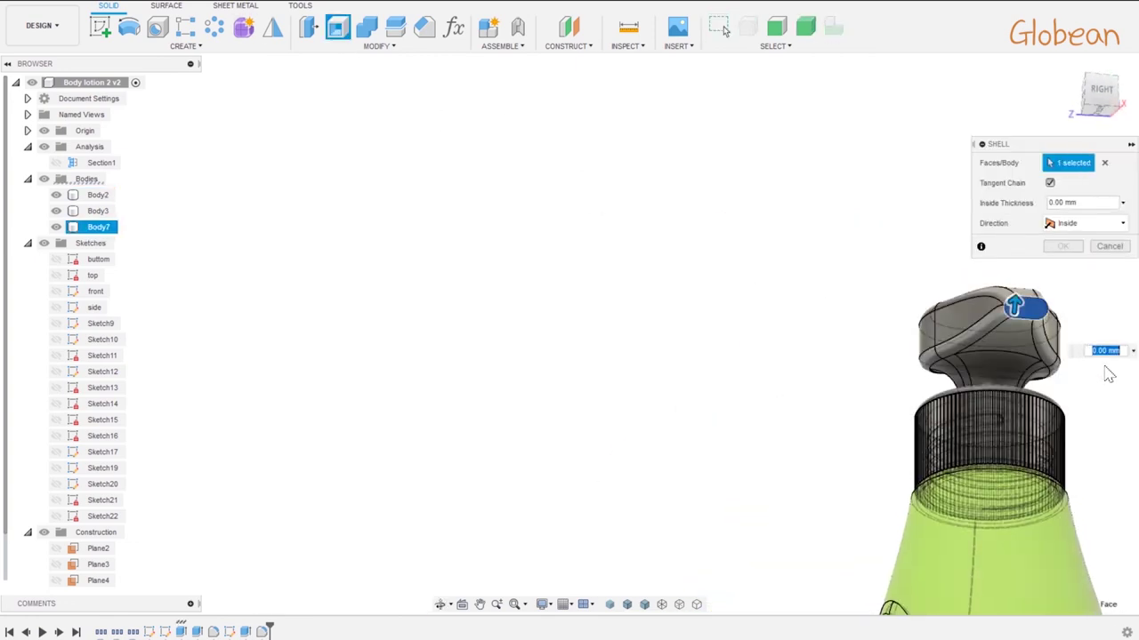
pyautogui.press('Return')
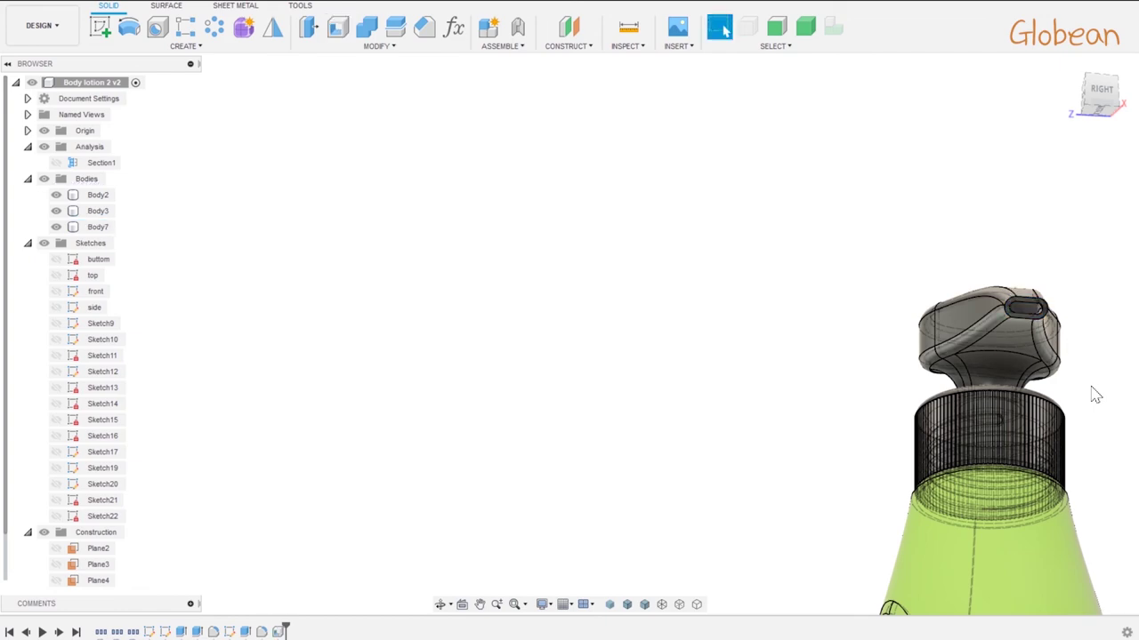
pyautogui.keyDown('shift'); pyautogui.moveTo(1095, 394); pyautogui.dragTo(1106, 397, button='middle'); pyautogui.keyUp('shift')
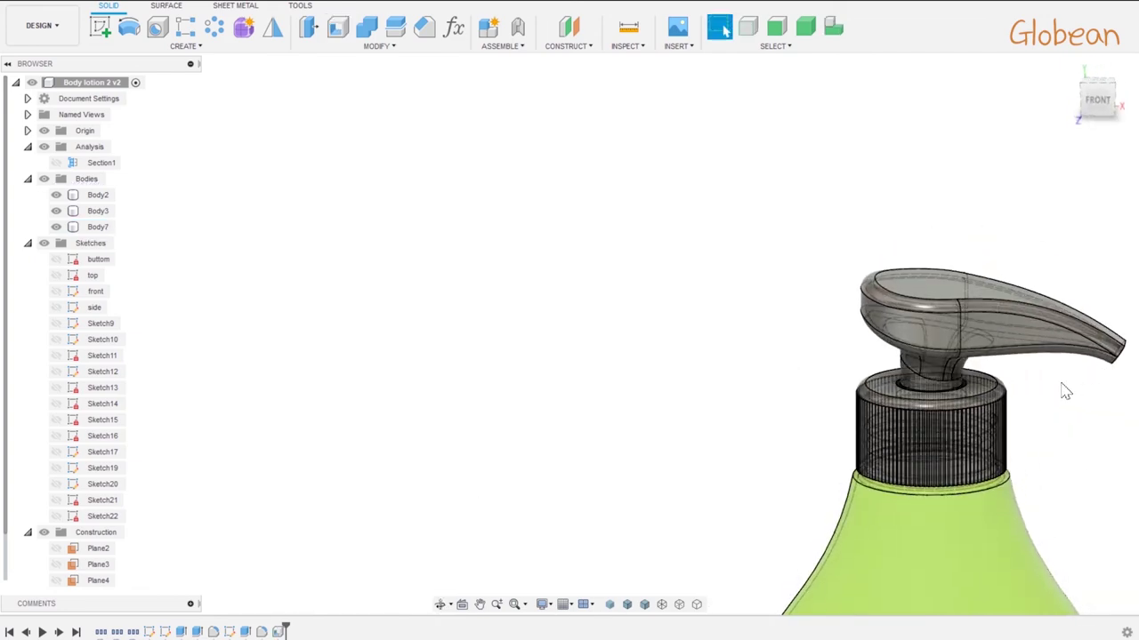
pyautogui.scroll(-2, 1066, 392)
pyautogui.scroll(-4, 1029, 399)
pyautogui.moveTo(1052, 507); pyautogui.dragTo(895, 336, button='middle')
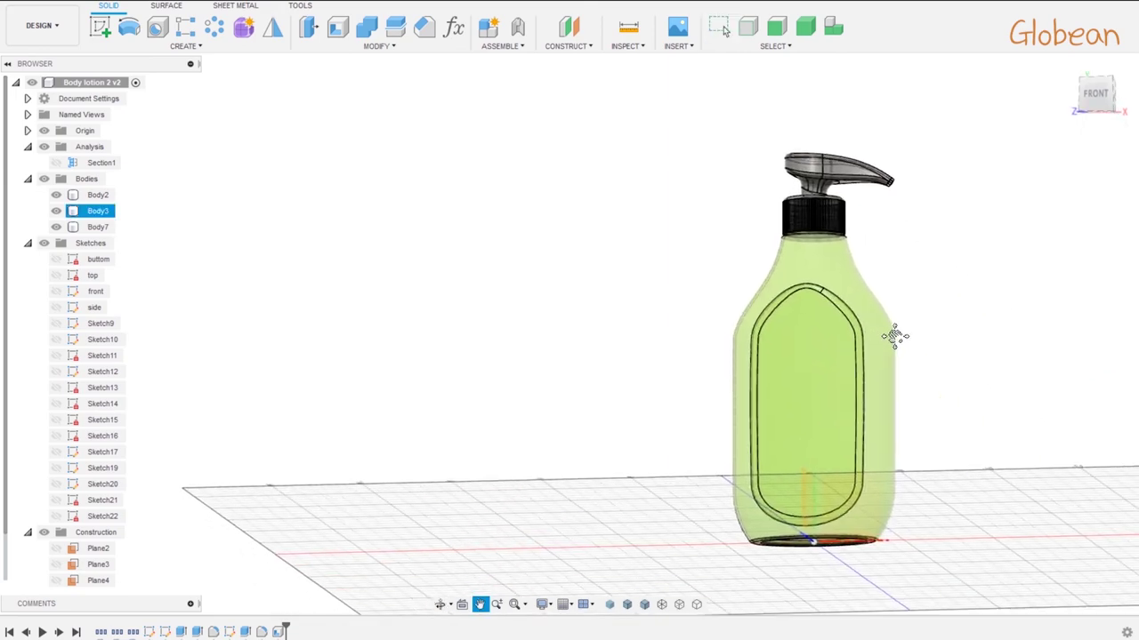
pyautogui.scroll(-1, 895, 336)
pyautogui.click(56, 163)
pyautogui.scroll(5, 856, 266)
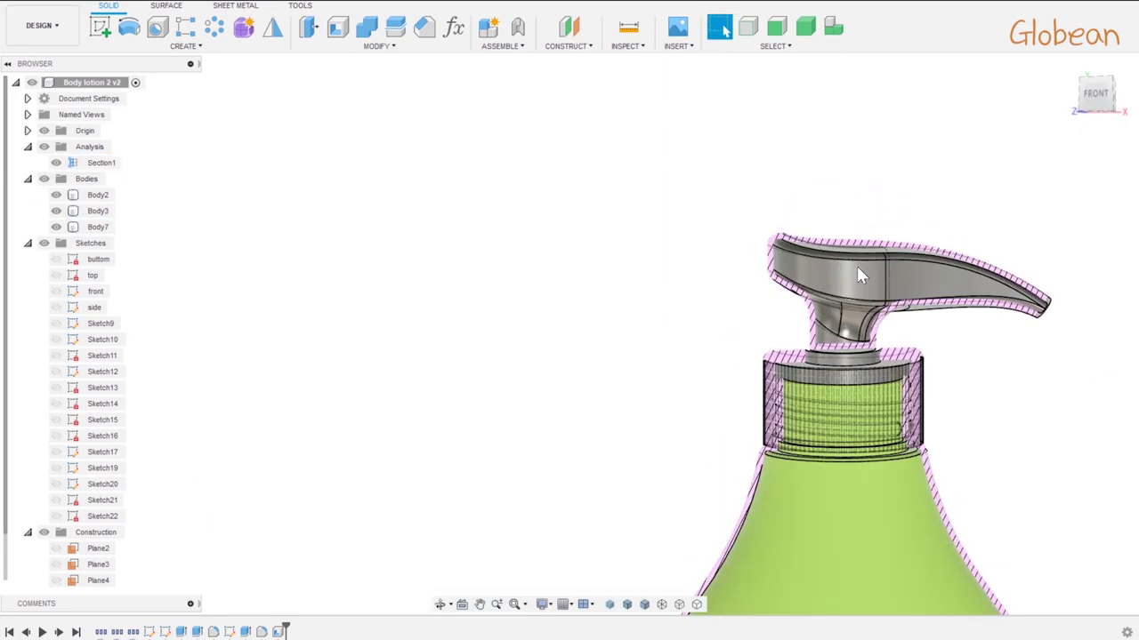
pyautogui.scroll(-5, 928, 388)
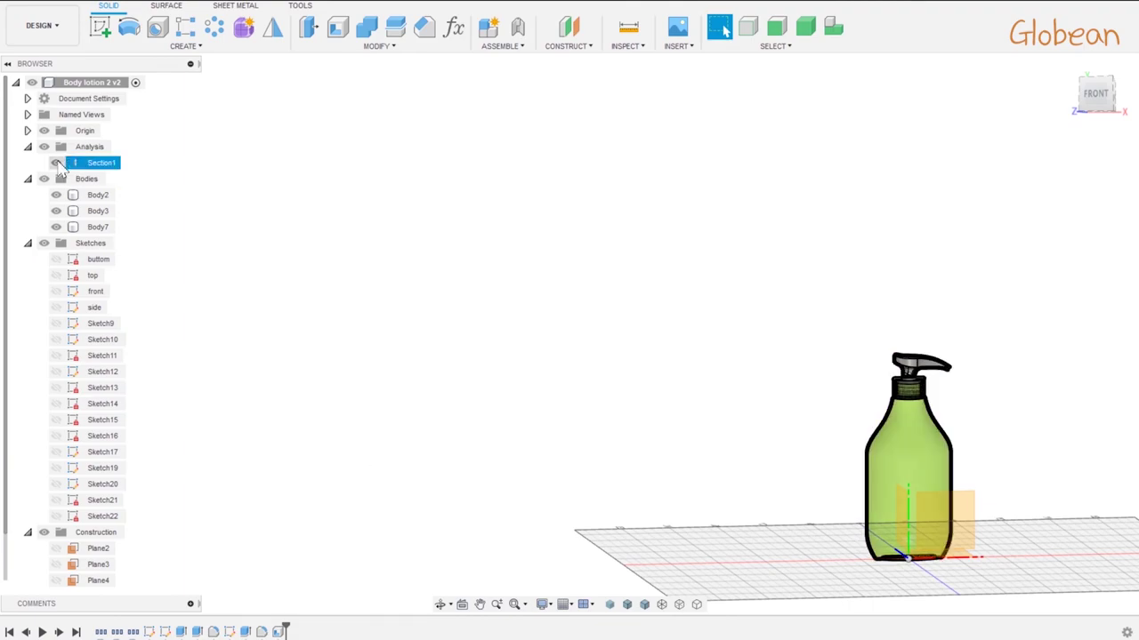
pyautogui.click(56, 163)
pyautogui.scroll(5, 971, 419)
pyautogui.moveTo(971, 419)
pyautogui.keyDown('shift'); pyautogui.mouseDown(button='middle')
pyautogui.moveTo(884, 415)
pyautogui.moveTo(865, 471)
pyautogui.moveTo(768, 409)
pyautogui.moveTo(685, 400)
pyautogui.moveTo(582, 422)
pyautogui.moveTo(524, 490)
pyautogui.moveTo(5, 453)
pyautogui.moveTo(3, 470)
pyautogui.mouseUp(button='middle'); pyautogui.keyUp('shift')
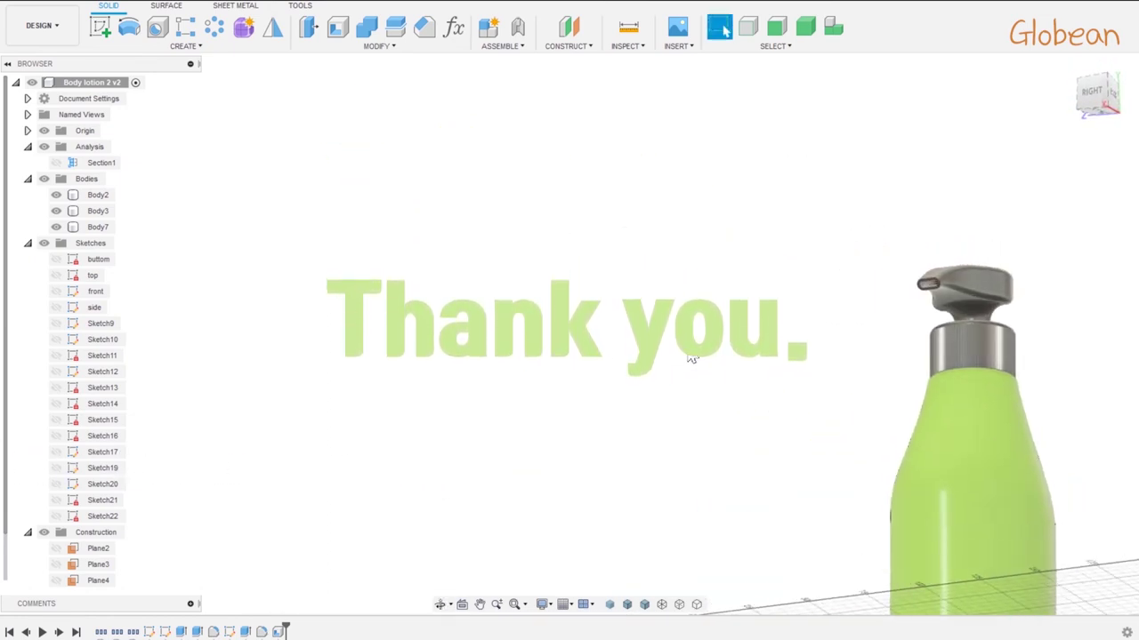
pyautogui.click(1070, 67)
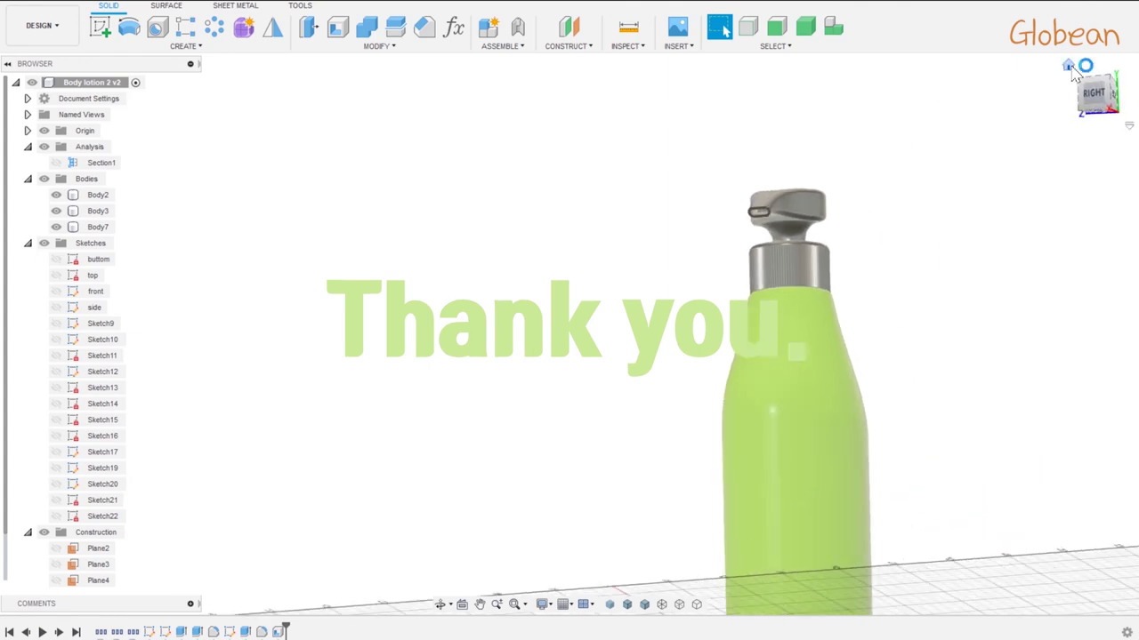